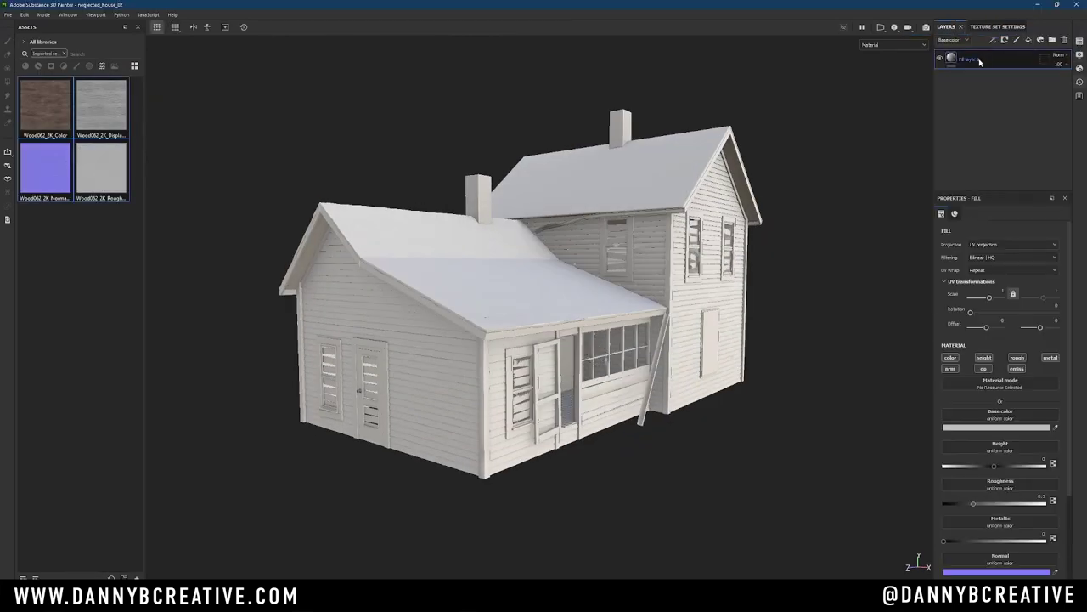
Fill the walls with the Wood062 colour and roughness maps and remove the Height channel.
left_click_drag(393, 201, 393, 204)
left_click_drag(101, 170, 963, 446)
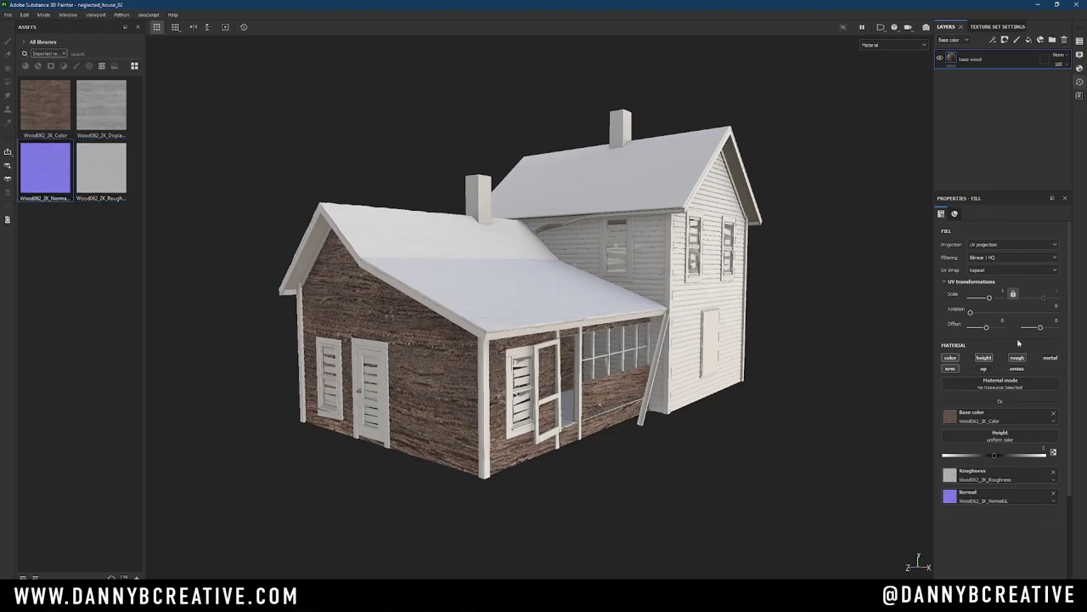
left_click(984, 357)
Inspect the wood walls, then add and discard an extra paint layer, keeping base-wood.
left_click_drag(611, 323, 689, 300, "alt")
scroll(689, 300, "up", 2)
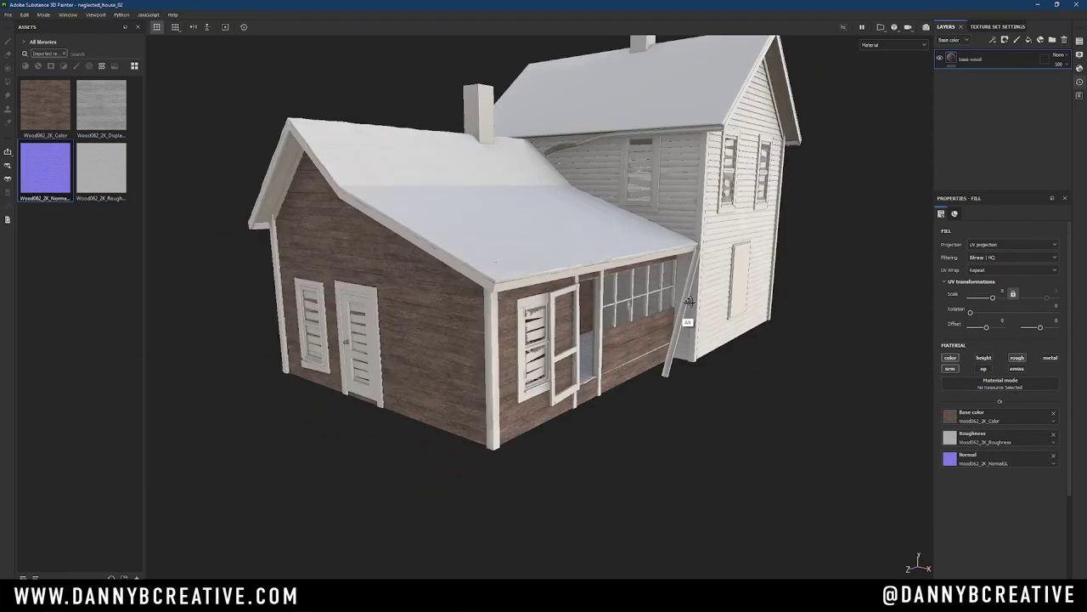
left_click(1017, 40)
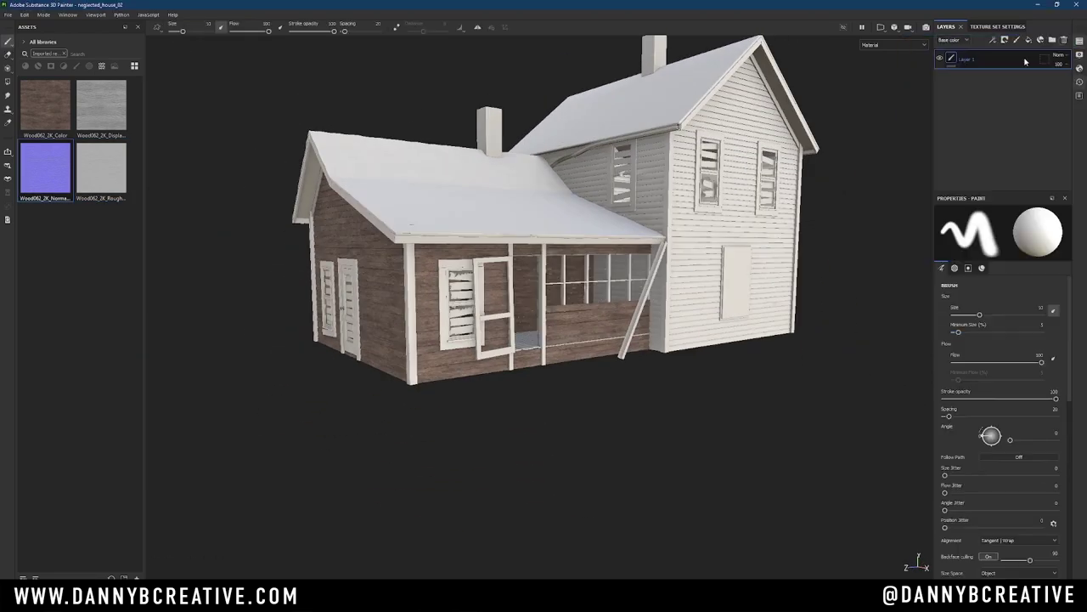
left_click(1065, 40)
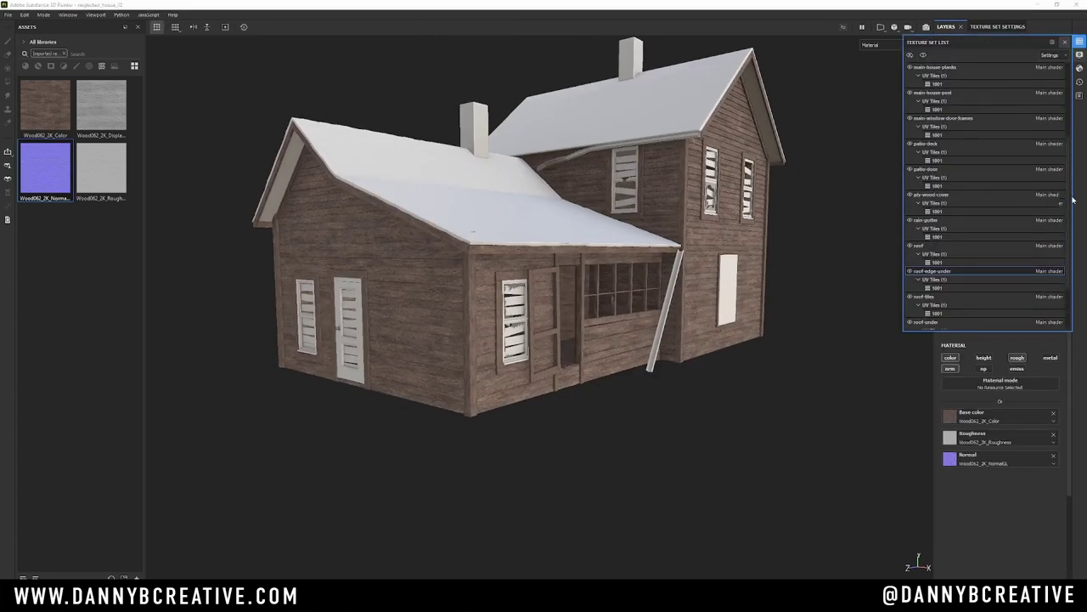
Close the Texture Set List, select the base-wood texture set, and open Display Settings.
scroll(998, 149, "up", 2)
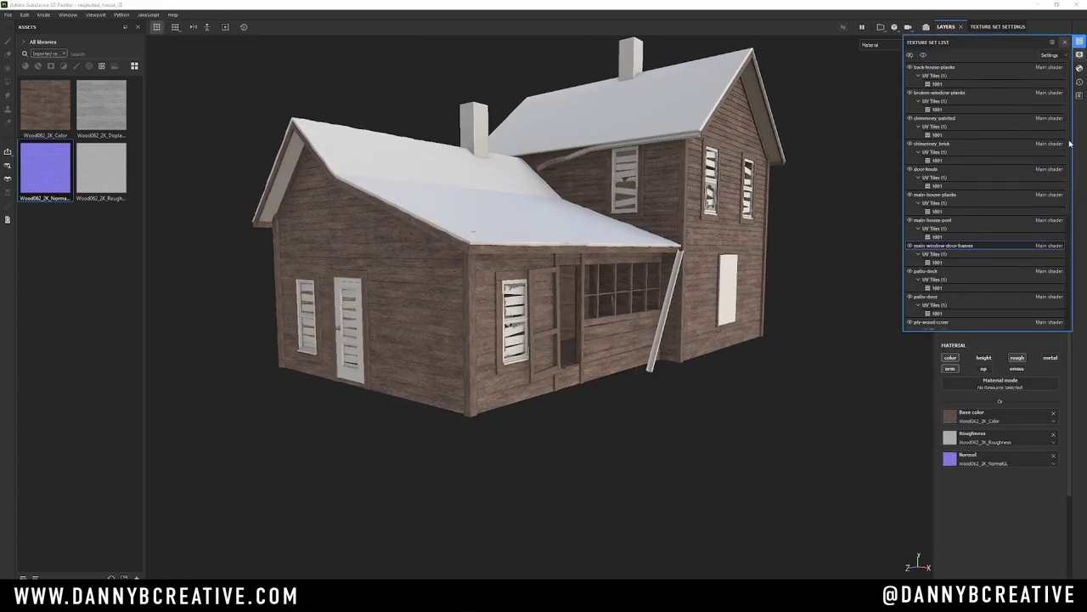
left_click(998, 88)
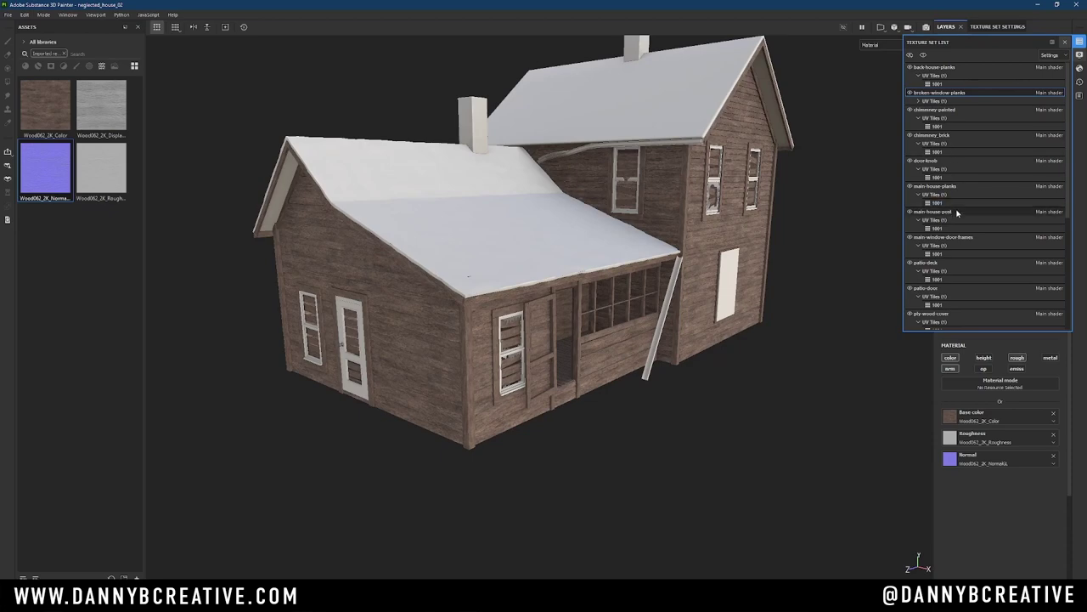
scroll(978, 309, "down", 1)
left_click(978, 309)
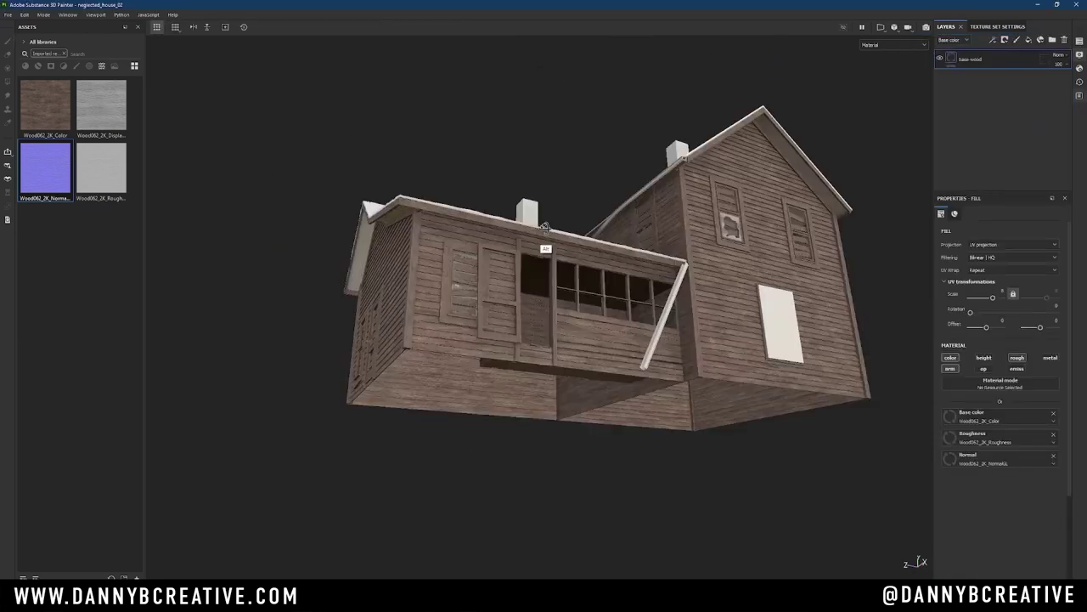
left_click_drag(595, 254, 574, 253, "alt")
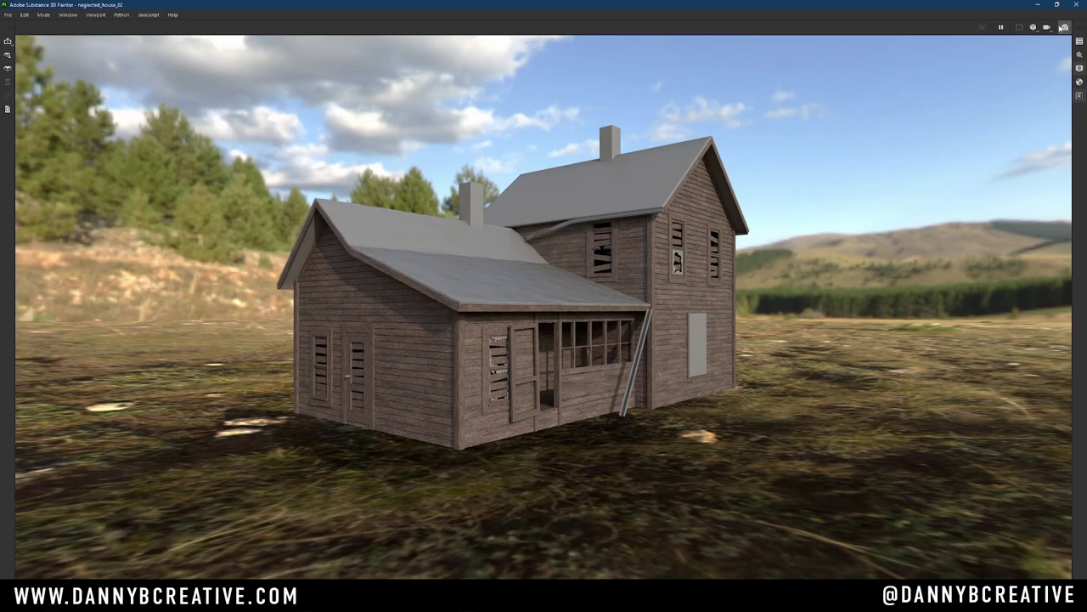
left_click(1064, 28)
Try a cave environment map and raise the ground so the house sits on it.
left_click(1017, 144)
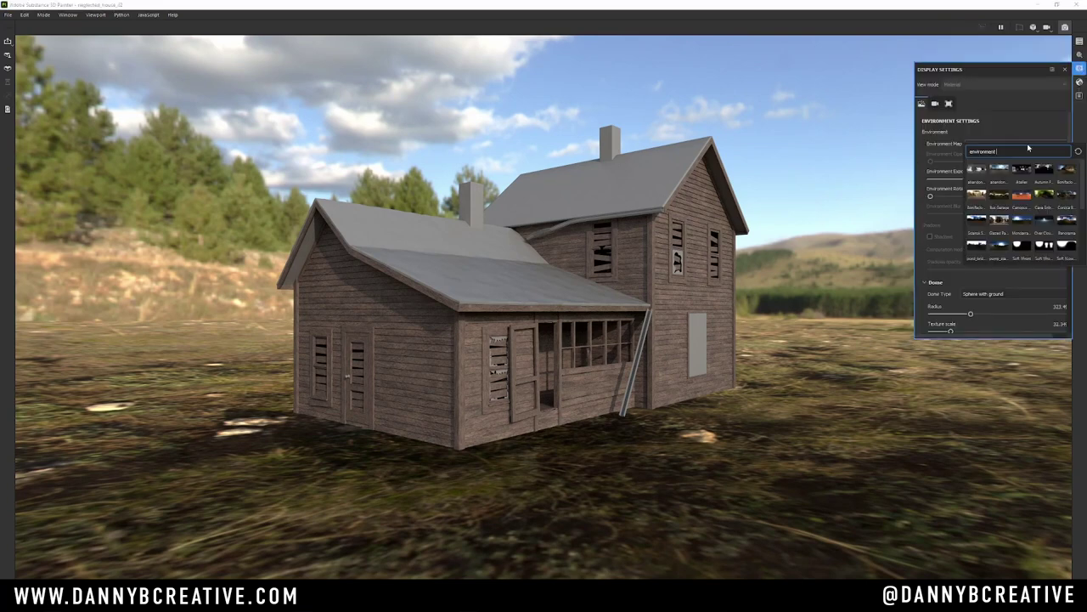
left_click(1032, 199)
scroll(1045, 193, "down", 2)
left_click_drag(997, 169, 1033, 170)
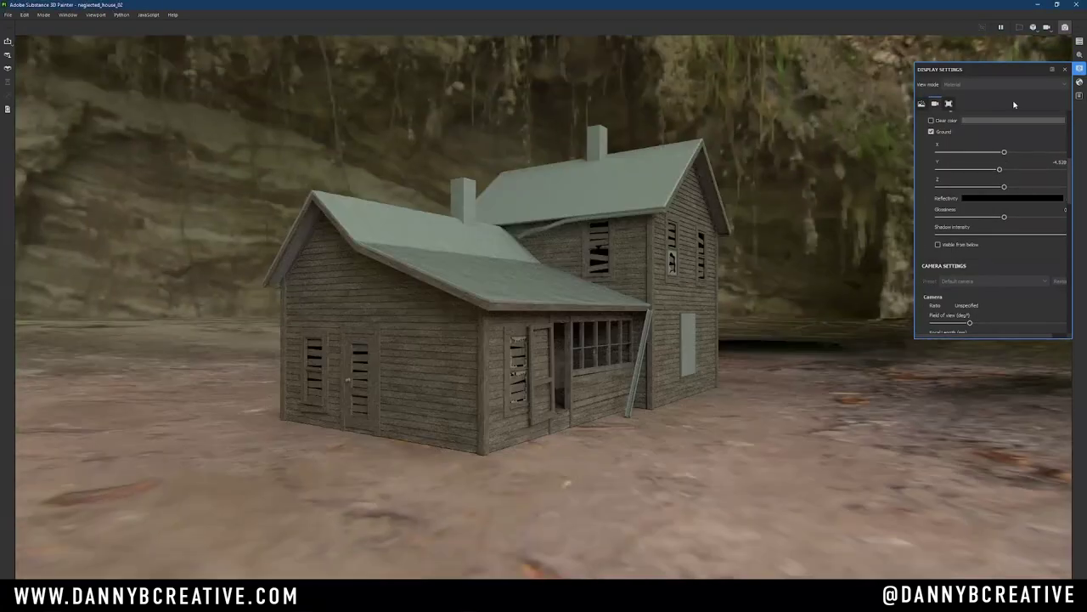
Compare other environments, including shipyard, then choose Mondarrain hills and rotate it around the house.
left_click(1019, 143)
left_click(1058, 171)
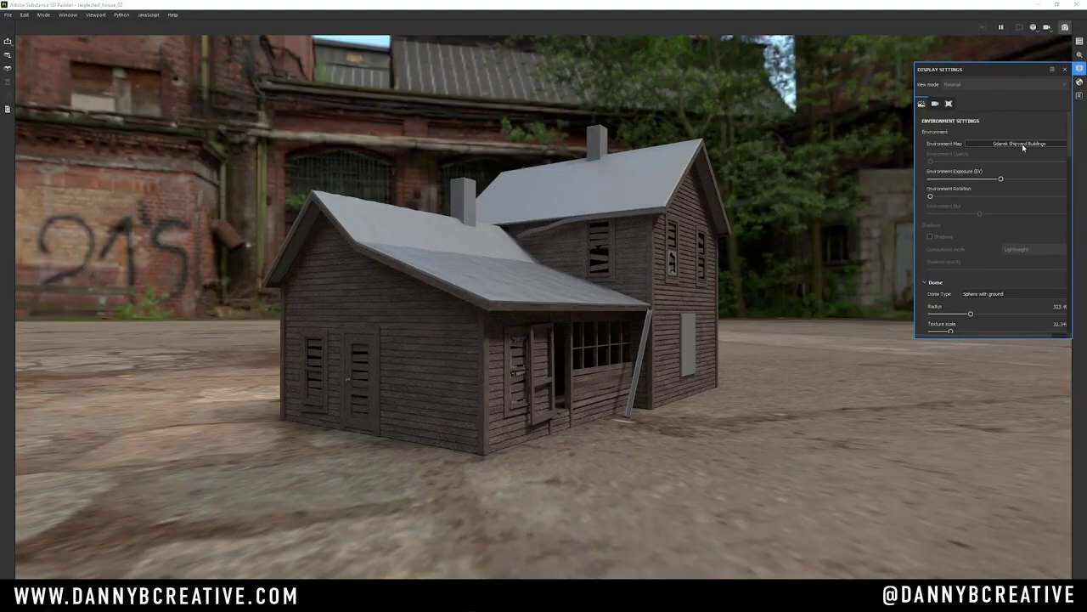
left_click(985, 220)
left_click(1019, 143)
left_click(1024, 165)
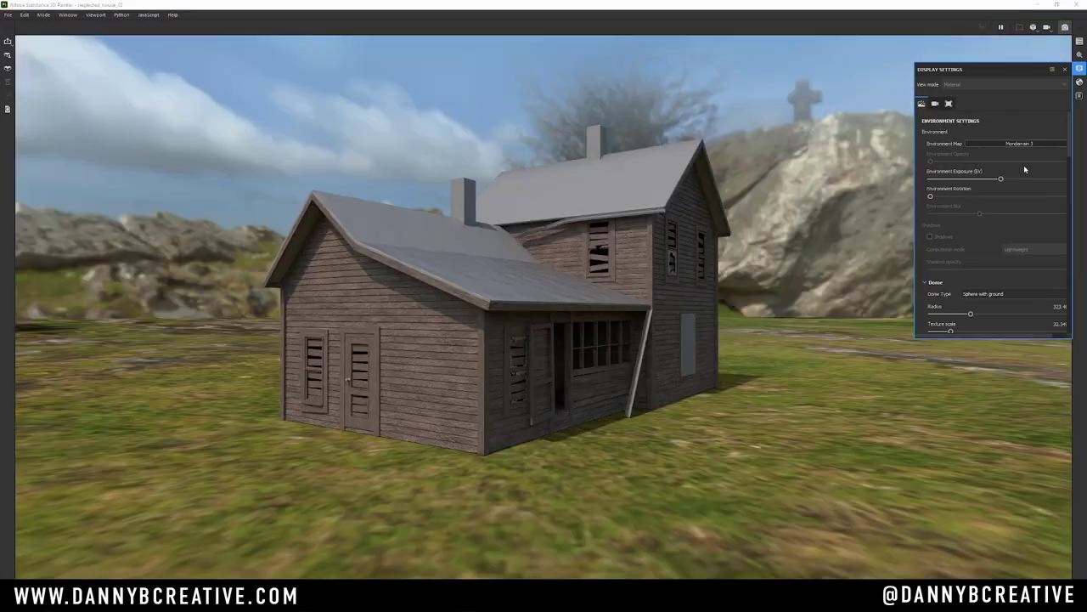
right_click_drag(707, 340, 698, 356, "shift")
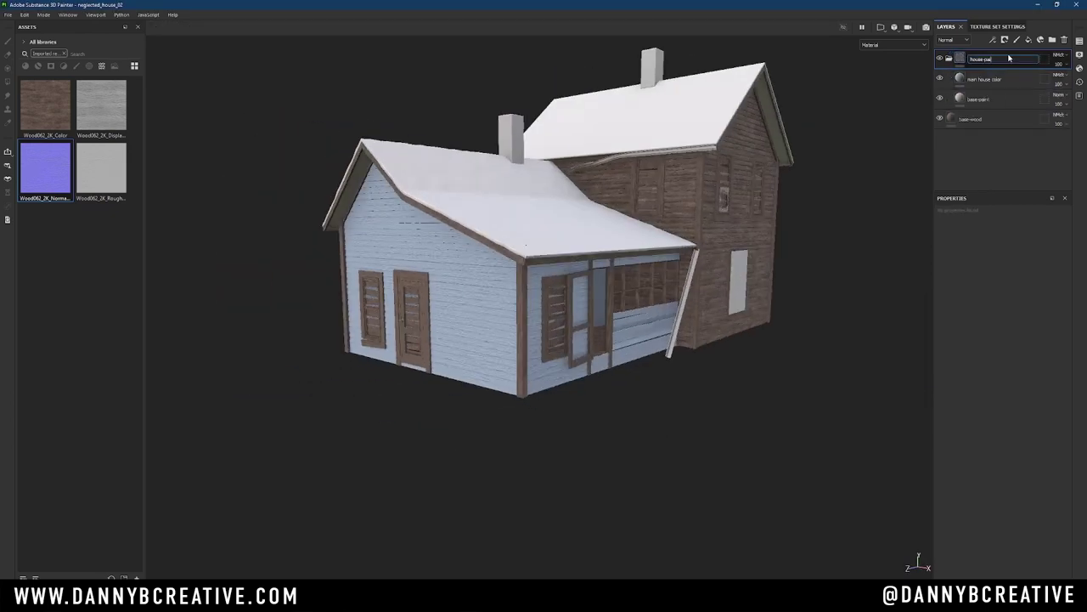
Name the paint folder 'house paint color' and orbit to check the pale-blue walls.
type("nt color")
key("Return")
left_click_drag(595, 323, 625, 312, "alt")
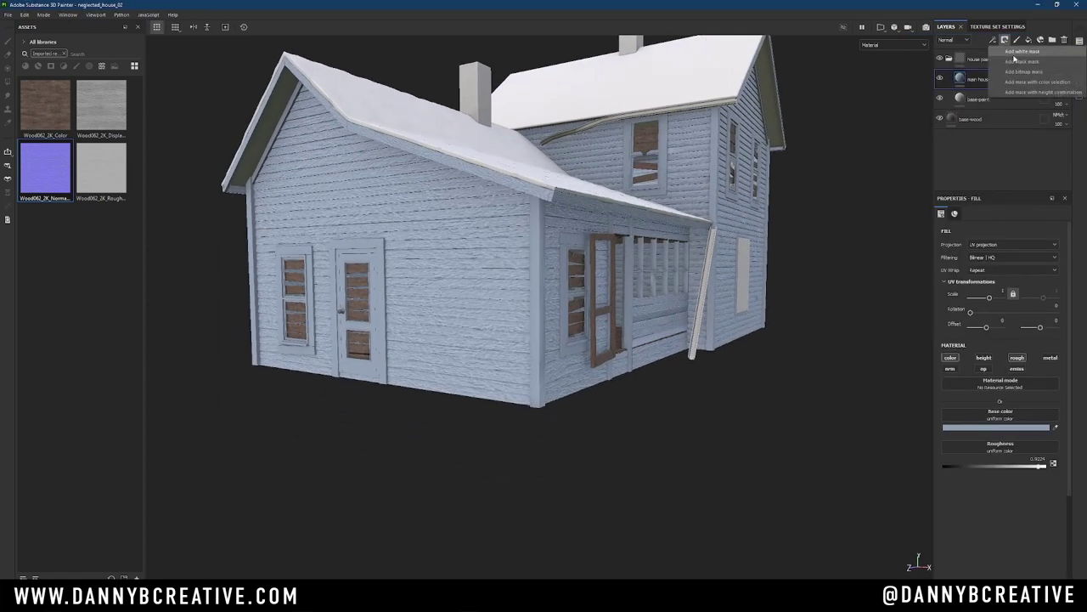
Mask main house color and paint faded grunge patches onto the gable wall, reviewing from several angles.
left_click(1014, 56)
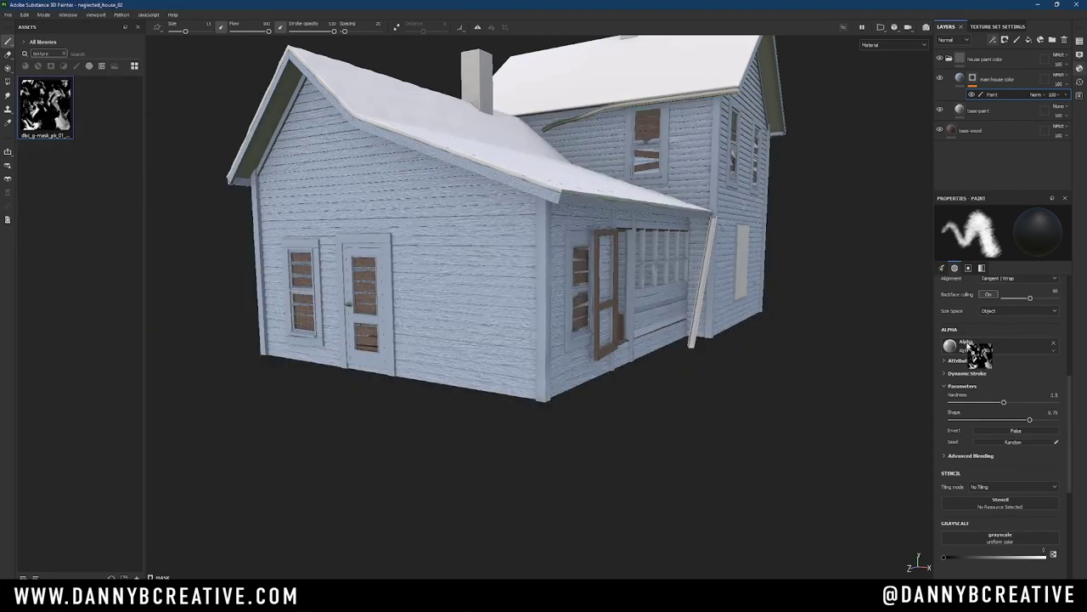
mouse_move(497, 224)
left_mouse_down("alt")
mouse_move(432, 178)
mouse_move(480, 166)
left_mouse_up("alt")
left_click_drag(480, 166, 510, 276, "alt")
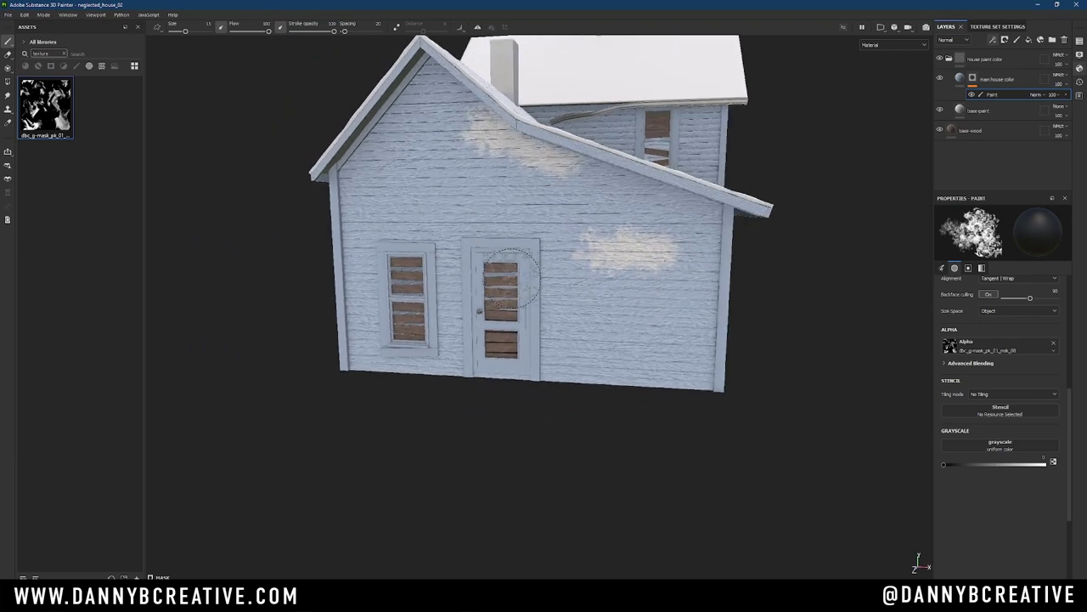
left_click_drag(649, 362, 454, 200, "alt")
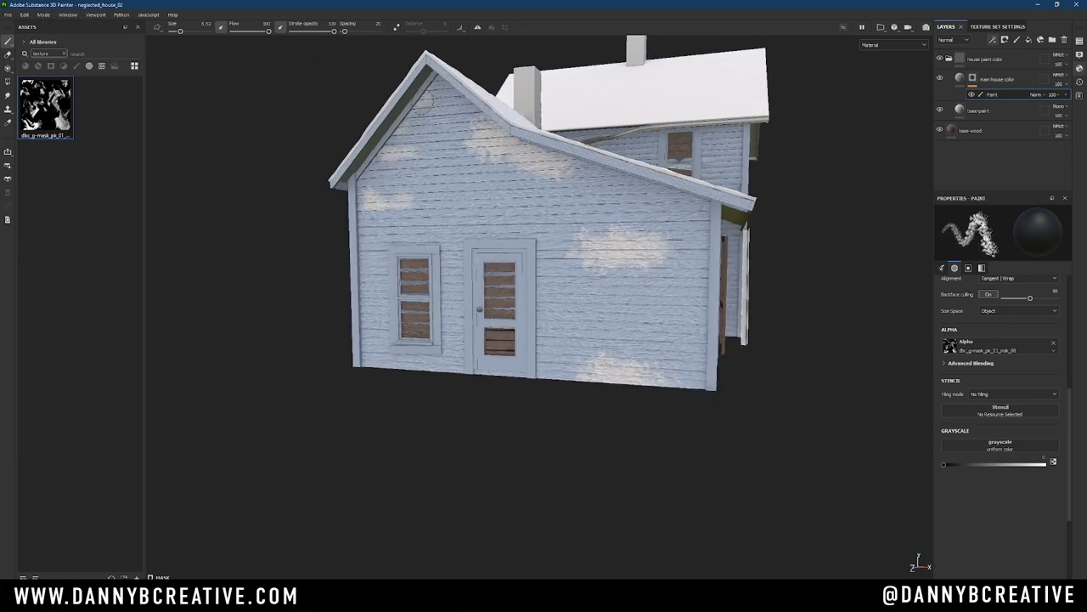
mouse_move(377, 194)
left_mouse_down("alt")
mouse_move(389, 364)
mouse_move(521, 311)
mouse_move(596, 313)
mouse_move(620, 263)
mouse_move(569, 332)
mouse_move(484, 357)
mouse_move(355, 223)
mouse_move(422, 212)
left_mouse_up("alt")
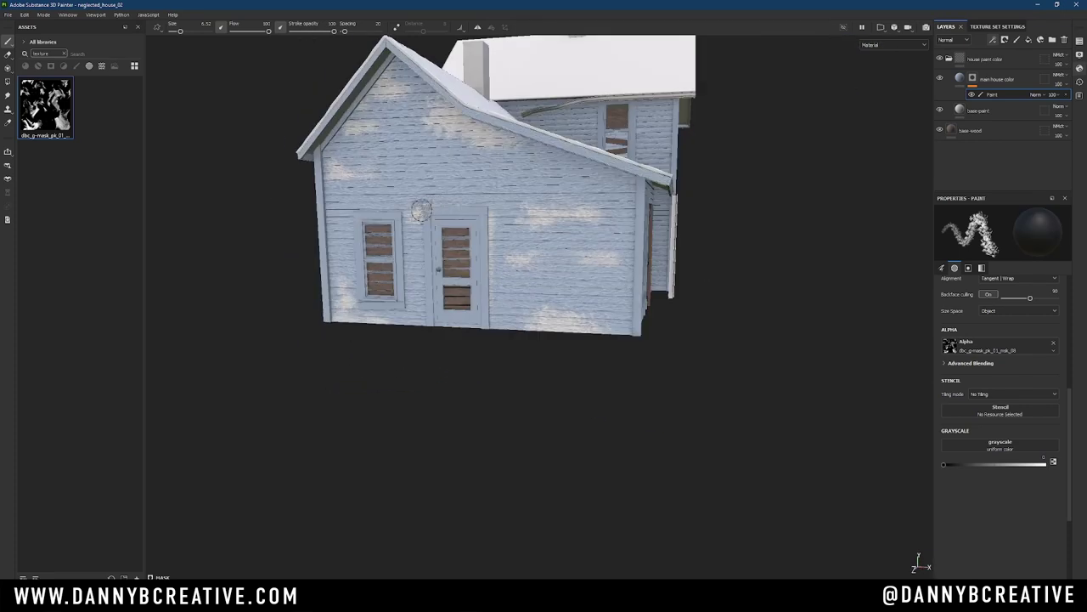
left_click_drag(501, 271, 462, 178, "alt")
left_click_drag(573, 219, 536, 204, "alt")
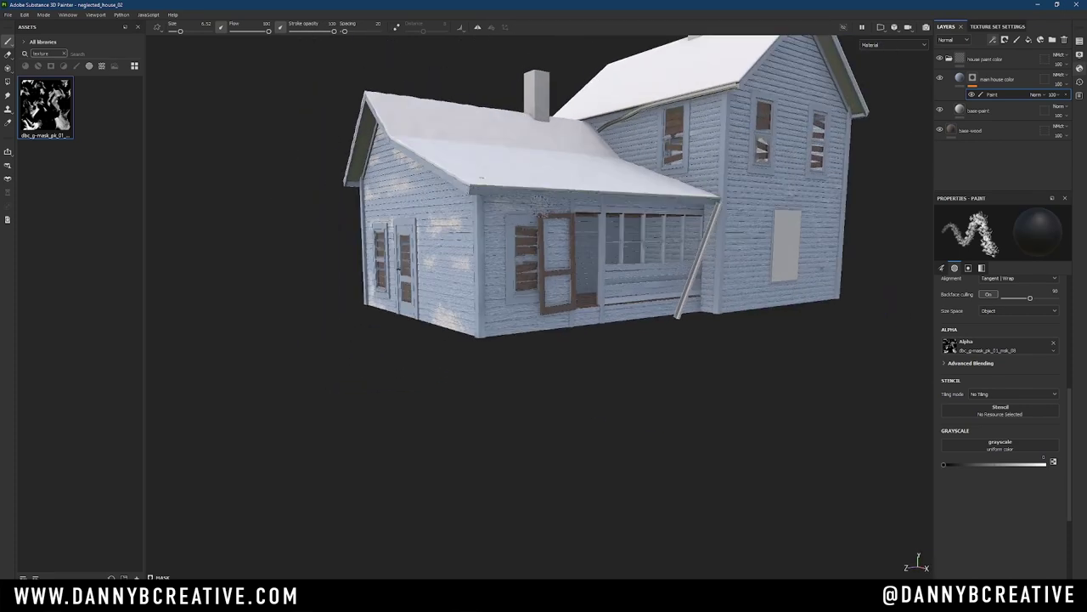
left_click_drag(530, 297, 432, 279, "alt")
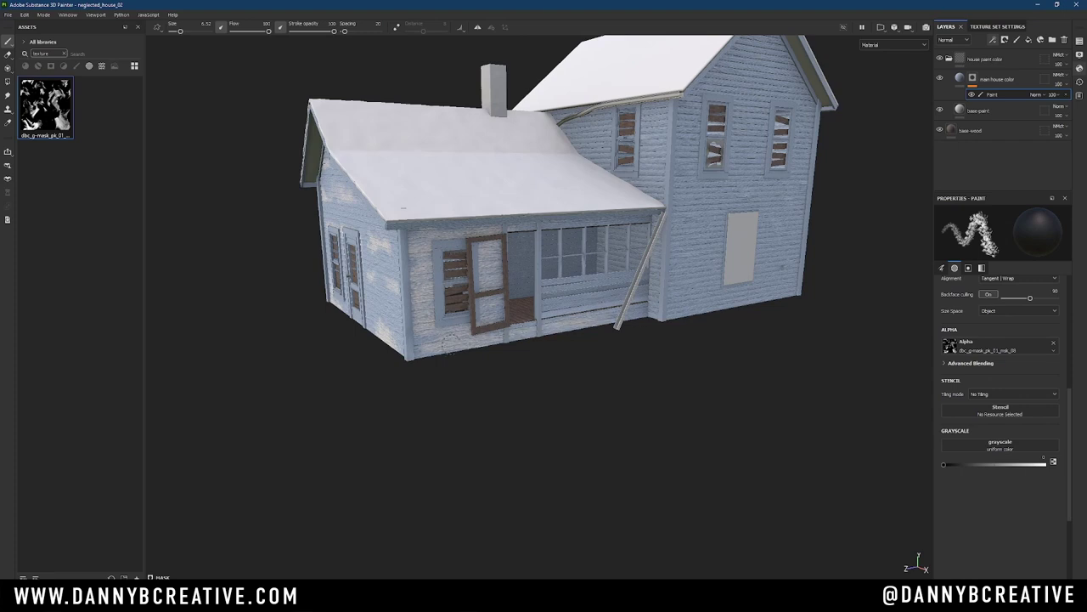
left_click_drag(402, 207, 416, 208, "alt")
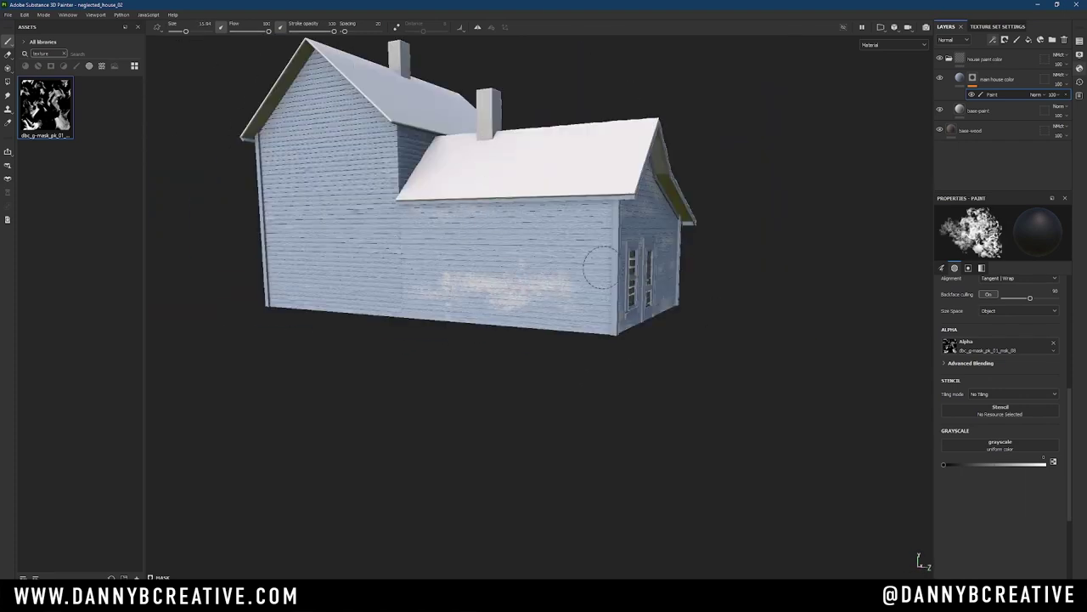
mouse_move(450, 321)
left_mouse_down("alt")
mouse_move(537, 324)
mouse_move(499, 311)
left_mouse_up("alt")
Select the main house color layer and examine the left gable and porch walls.
left_click(962, 79)
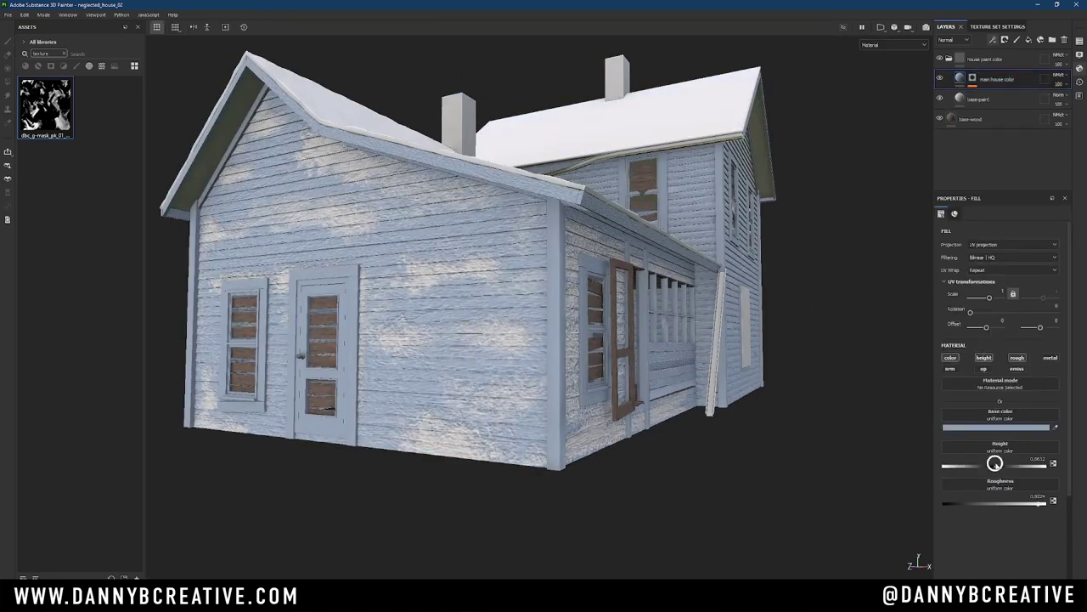
right_click_drag(503, 357, 589, 289, "alt")
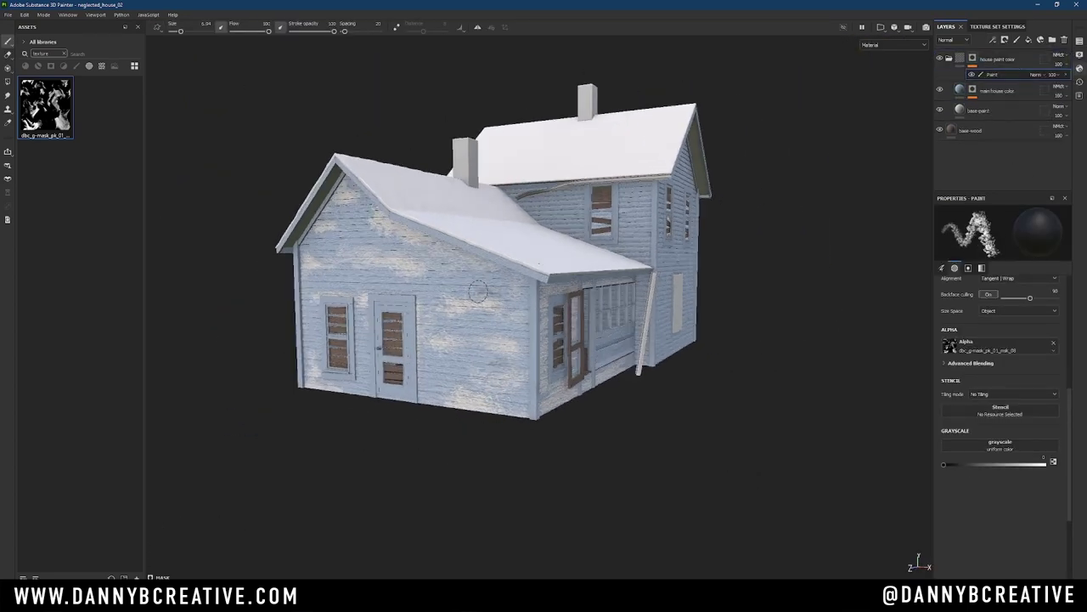
left_click_drag(531, 308, 526, 365, "alt")
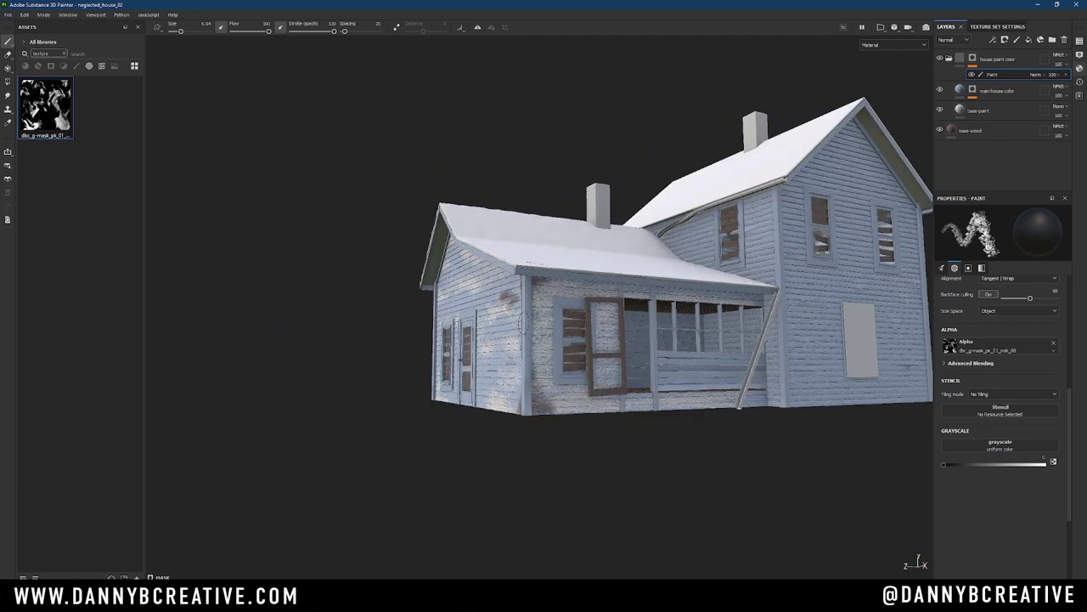
left_click_drag(706, 415, 722, 399, "alt")
scroll(732, 371, "up", 3)
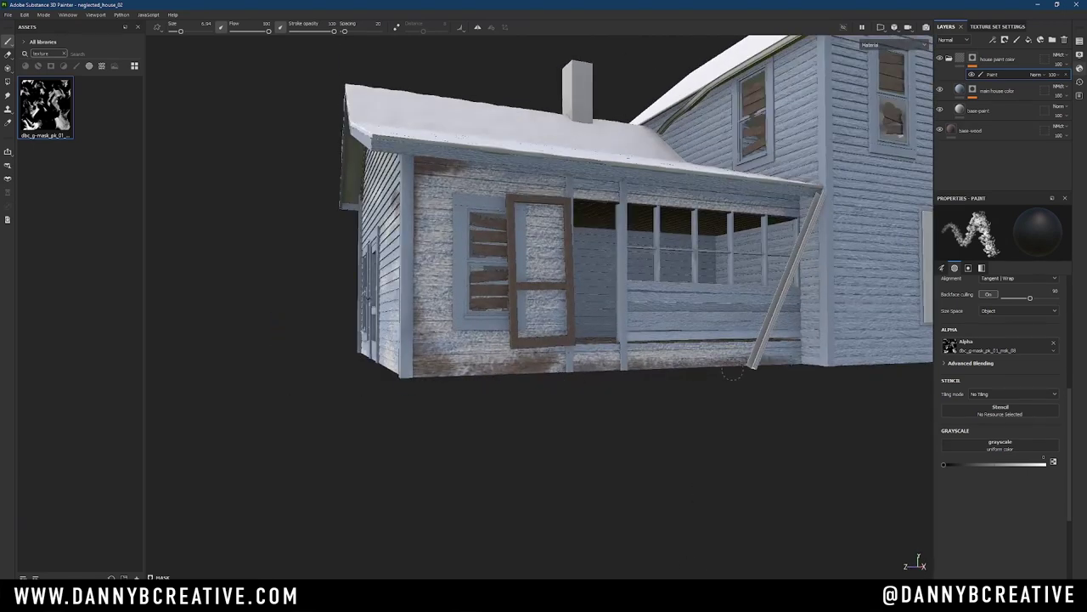
scroll(449, 295, "down", 5)
mouse_move(527, 297)
left_mouse_down("alt")
mouse_move(449, 295)
mouse_move(482, 361)
left_mouse_up("alt")
scroll(482, 361, "up", 3)
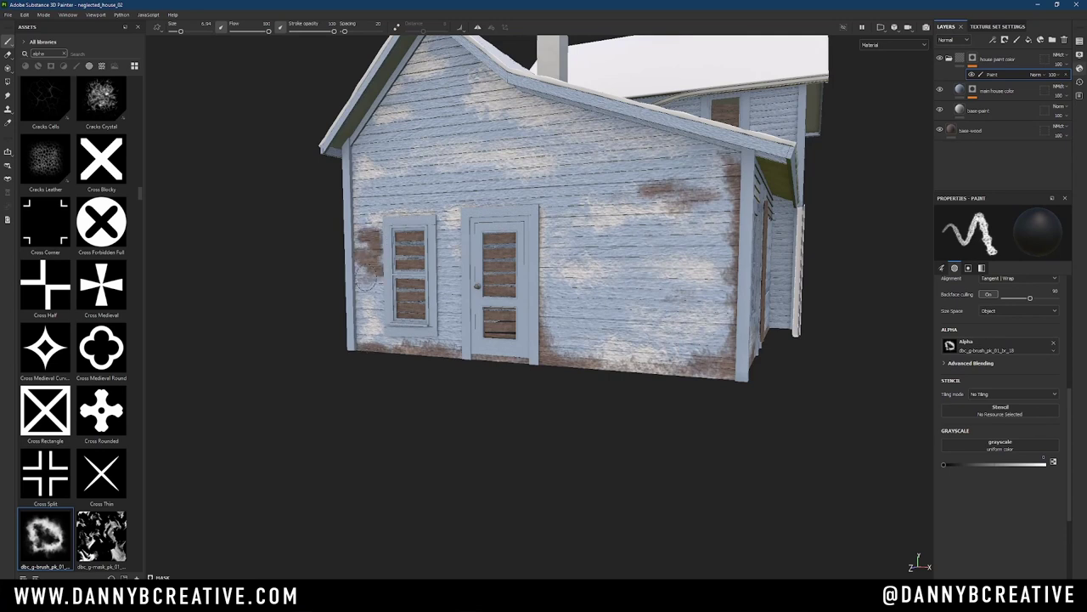
On the mask's paint layer, strip paint to bare wood mid-wall, then frame the whole house.
left_click_drag(366, 278, 407, 290, "alt")
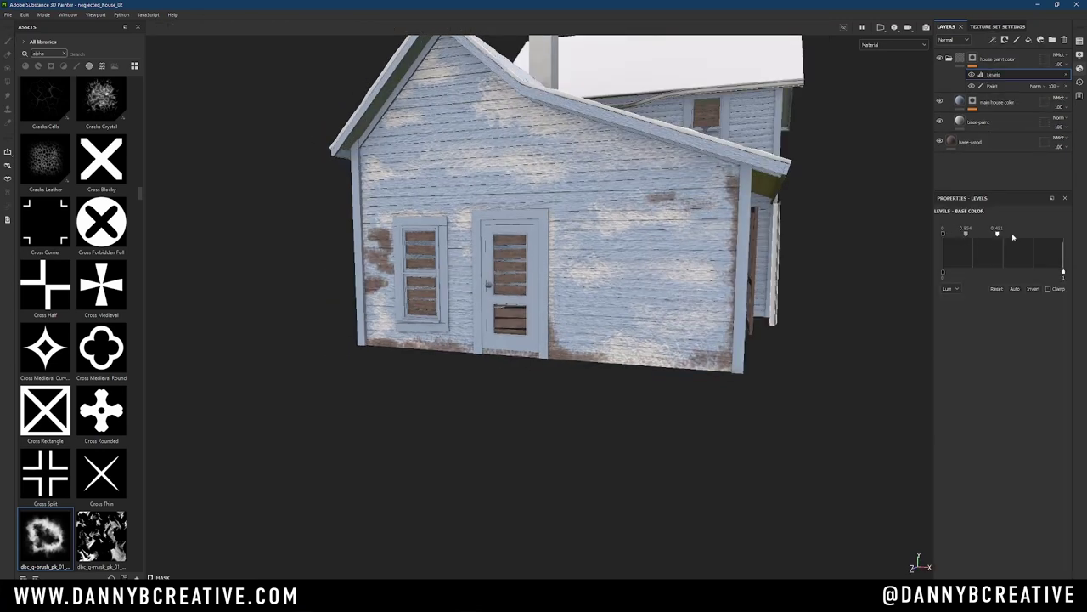
left_click(993, 86)
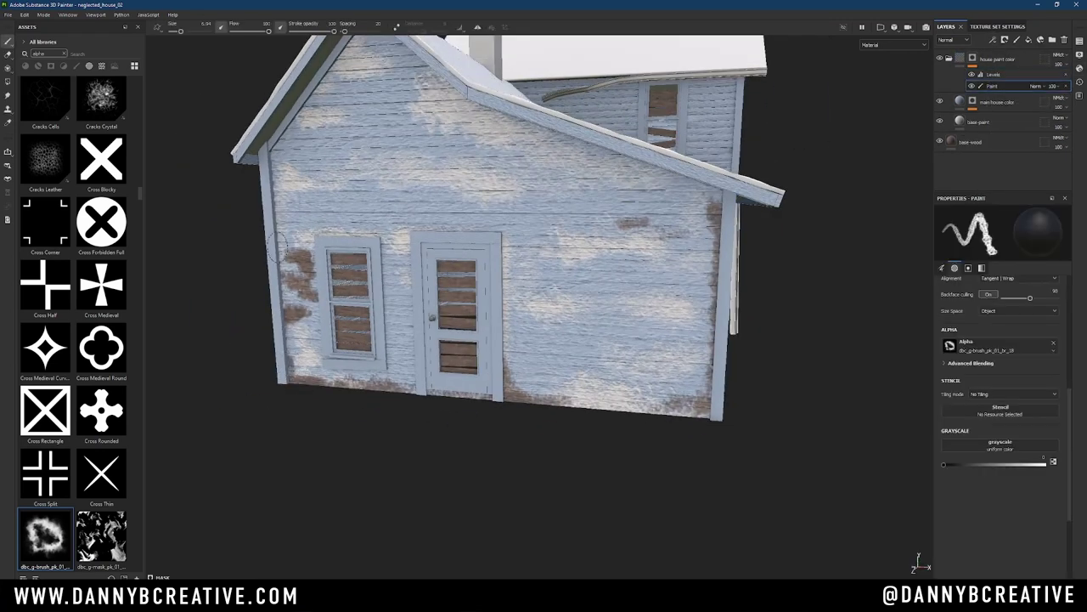
mouse_move(304, 310)
left_mouse_down("alt")
mouse_move(612, 315)
mouse_move(583, 253)
mouse_move(606, 256)
mouse_move(591, 281)
left_mouse_up("alt")
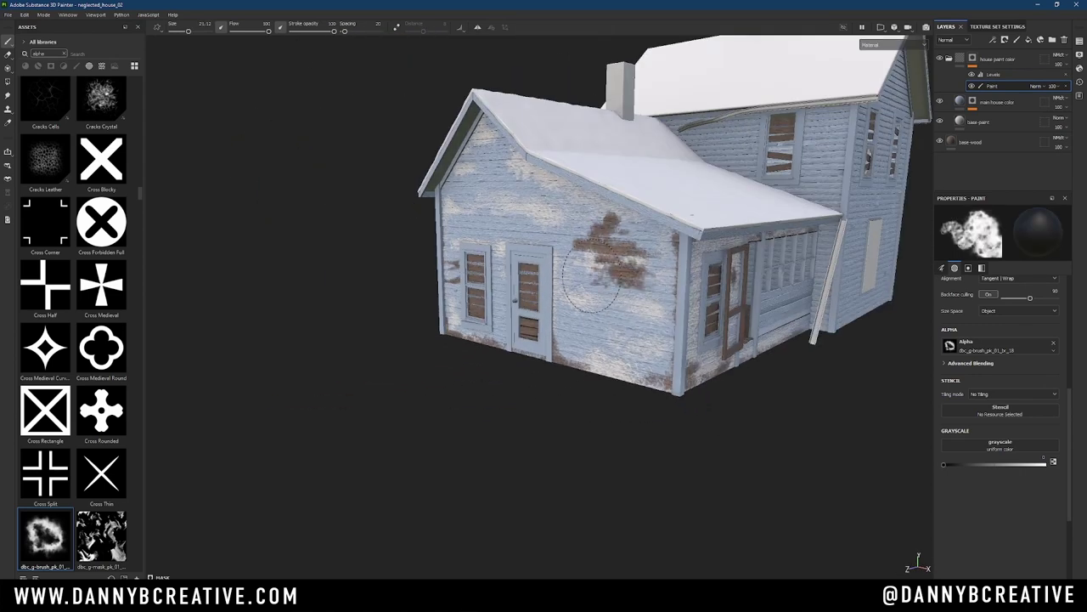
mouse_move(681, 310)
left_mouse_down("alt")
mouse_move(603, 315)
mouse_move(734, 255)
mouse_move(628, 225)
left_mouse_up("alt")
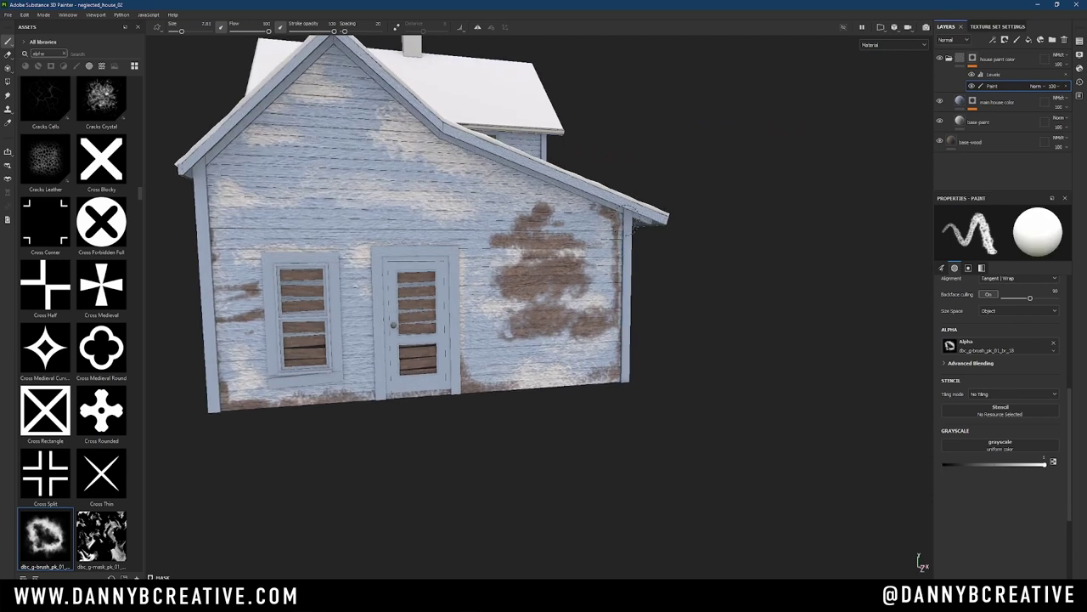
left_click_drag(597, 340, 531, 246, "alt")
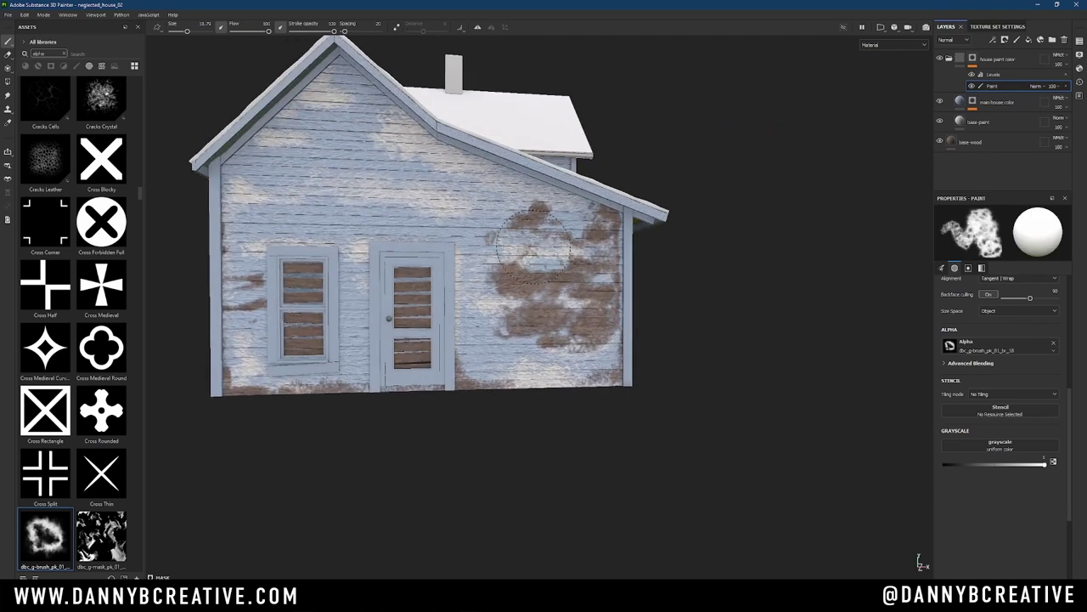
left_click_drag(576, 298, 563, 316, "alt")
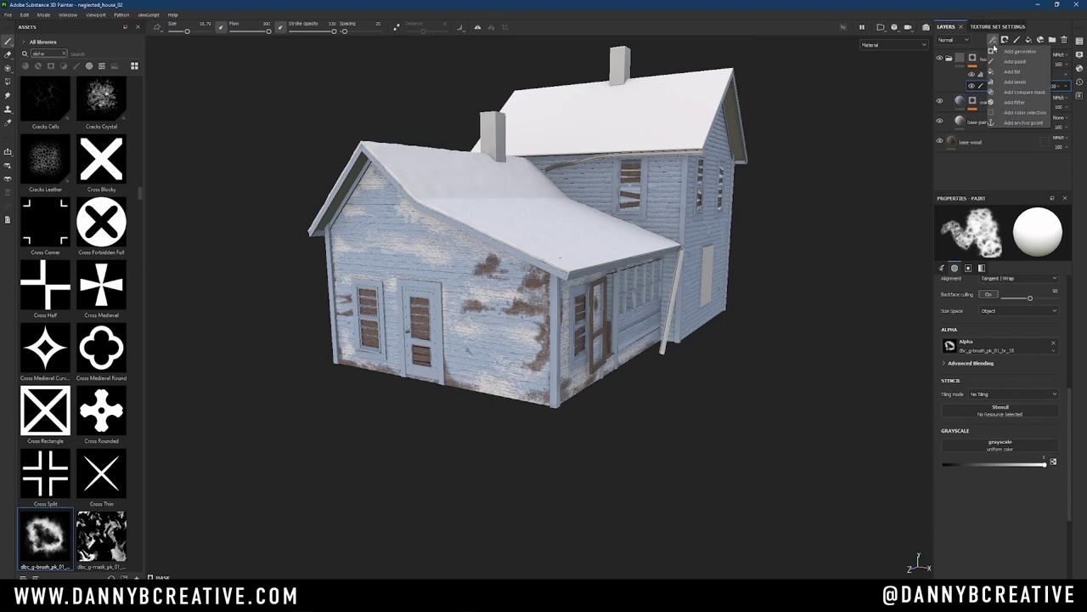
Add a Fill and a Mask Editor generator to the house paint color mask.
left_click(1012, 72)
left_click(63, 54)
type("grunge")
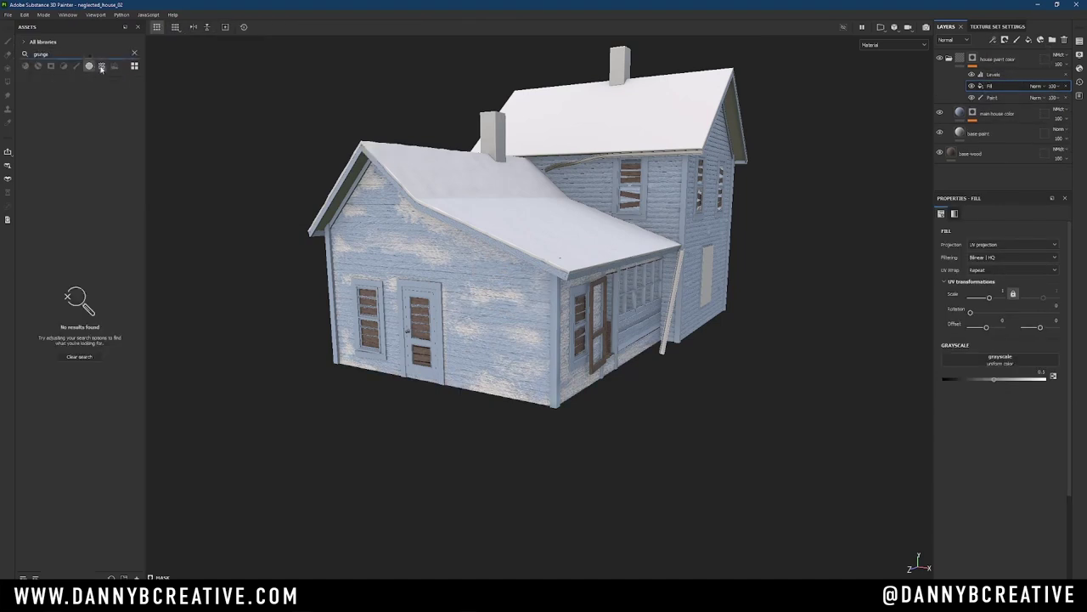
left_click(1024, 73)
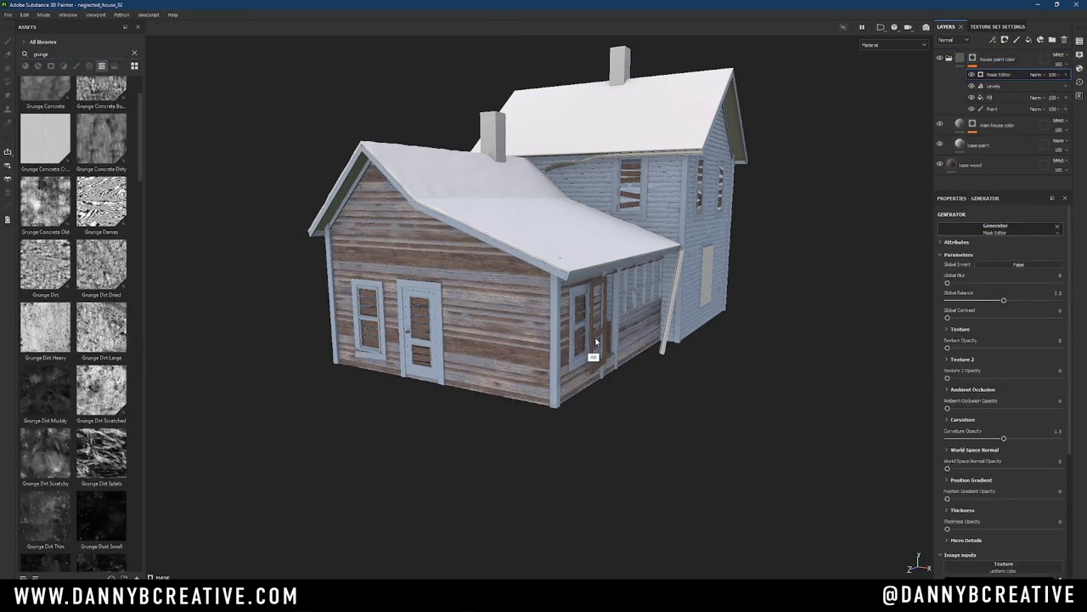
left_click_drag(544, 255, 509, 255, "alt")
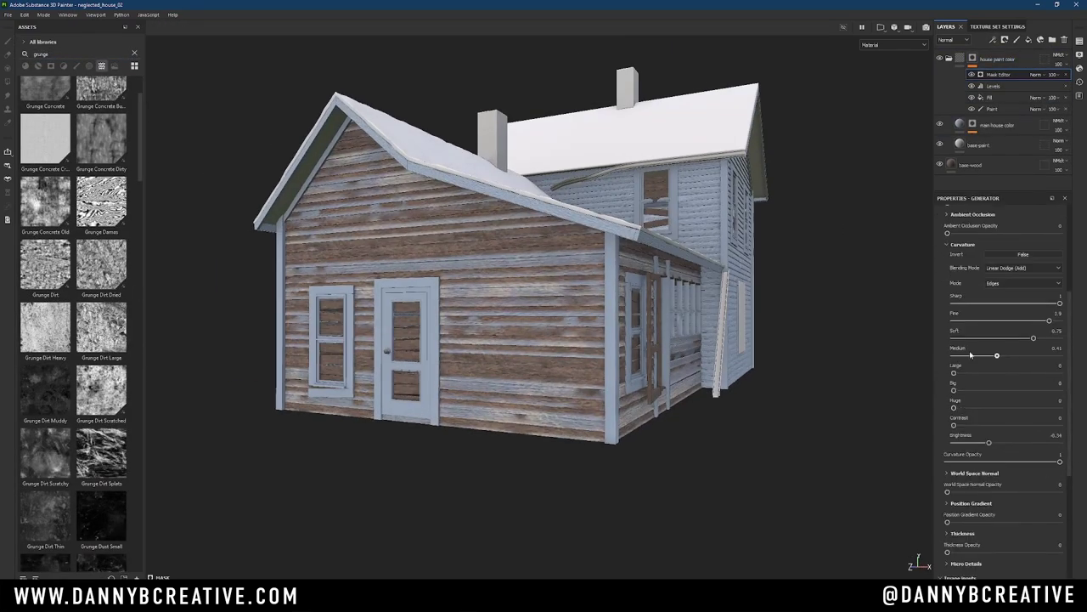
Set Curvature to Cavities with Soft about 0.48 and Contrast about 0.24.
mouse_move(1002, 321)
left_mouse_down()
mouse_move(959, 324)
mouse_move(1043, 320)
left_mouse_up()
left_click(1022, 254)
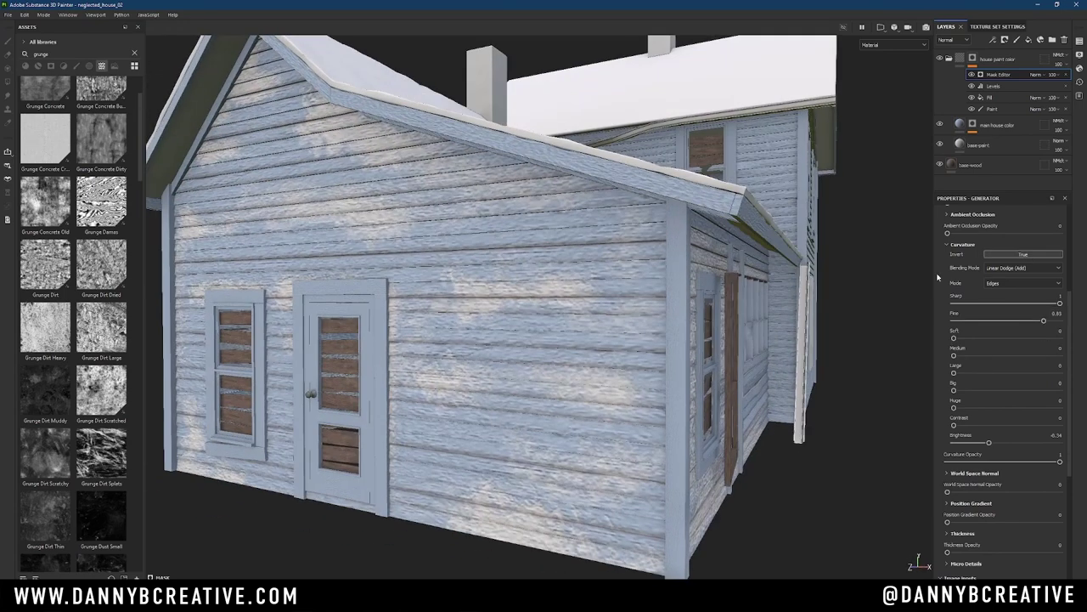
left_click_drag(953, 338, 1005, 338)
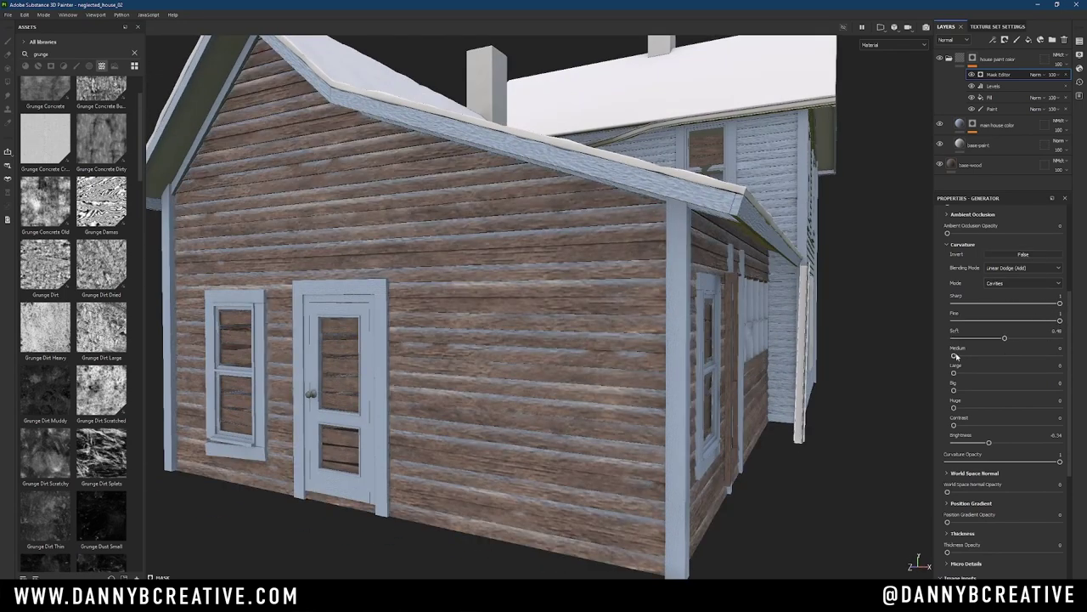
right_click_drag(593, 306, 592, 330, "alt")
left_click_drag(592, 328, 592, 366, "alt")
left_click_drag(953, 425, 979, 426)
left_click_drag(501, 374, 534, 377, "alt")
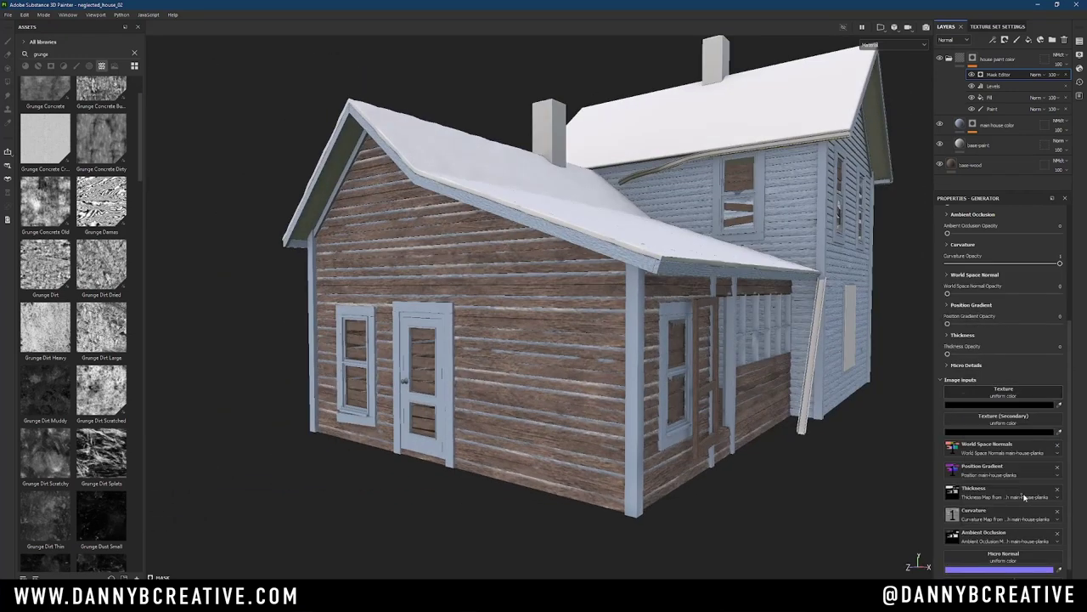
scroll(1018, 374, "up", 5)
Set Texture 2 opacity to 1 and move the Paint layer above Mask Editor and Levels.
left_click(960, 329)
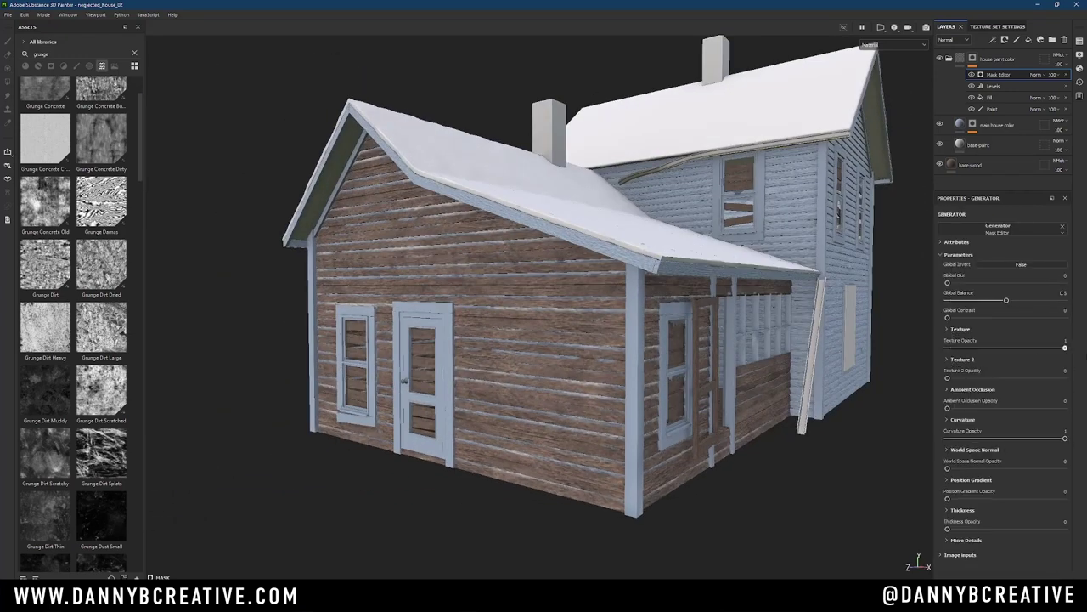
left_click_drag(947, 378, 1065, 377)
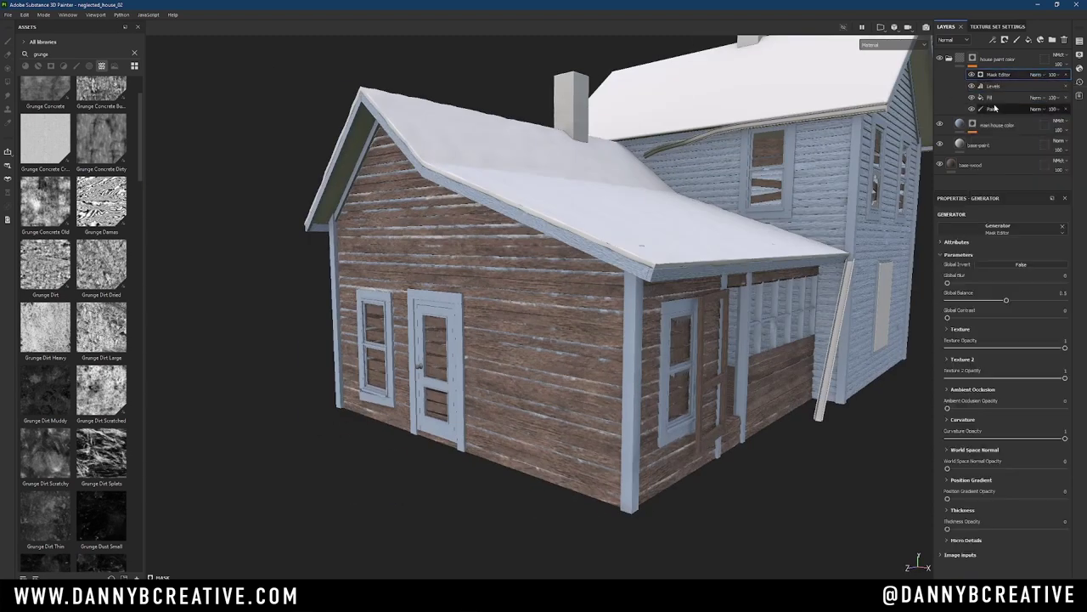
left_click(994, 98)
left_click_drag(994, 98, 1000, 75)
left_click_drag(722, 255, 612, 252, "alt")
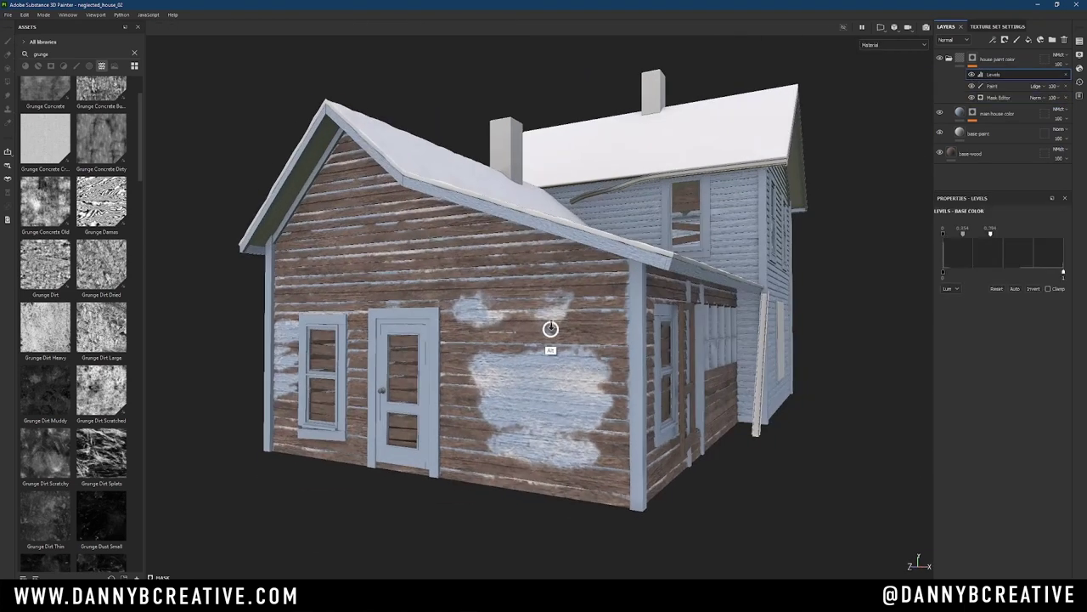
left_click_drag(571, 357, 540, 384, "alt")
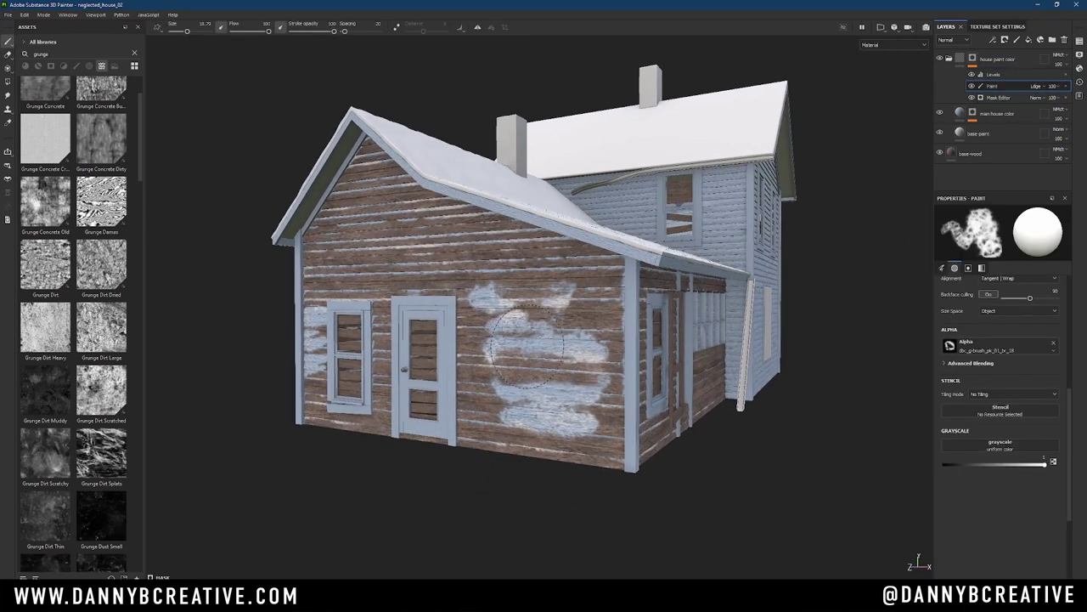
Paint large white patches over the front wall, then swap the brush colour to black.
left_click_drag(357, 255, 448, 461)
left_click_drag(476, 254, 377, 145)
scroll(667, 175, "up", 3)
scroll(667, 174, "down", 5)
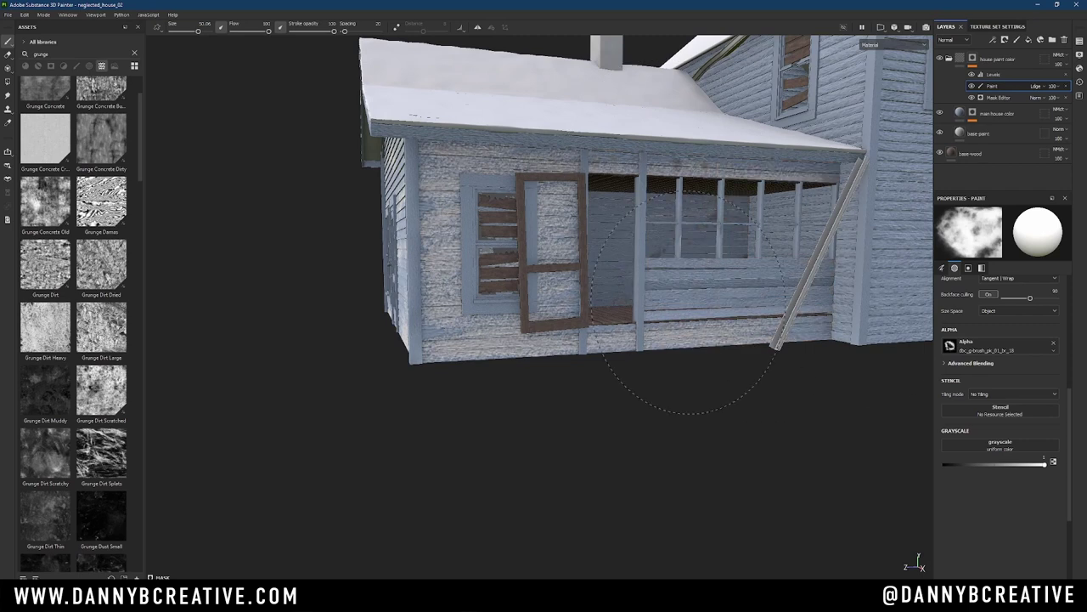
mouse_move(667, 174)
left_mouse_down("alt")
mouse_move(595, 255)
mouse_move(621, 336)
left_mouse_up("alt")
key("x")
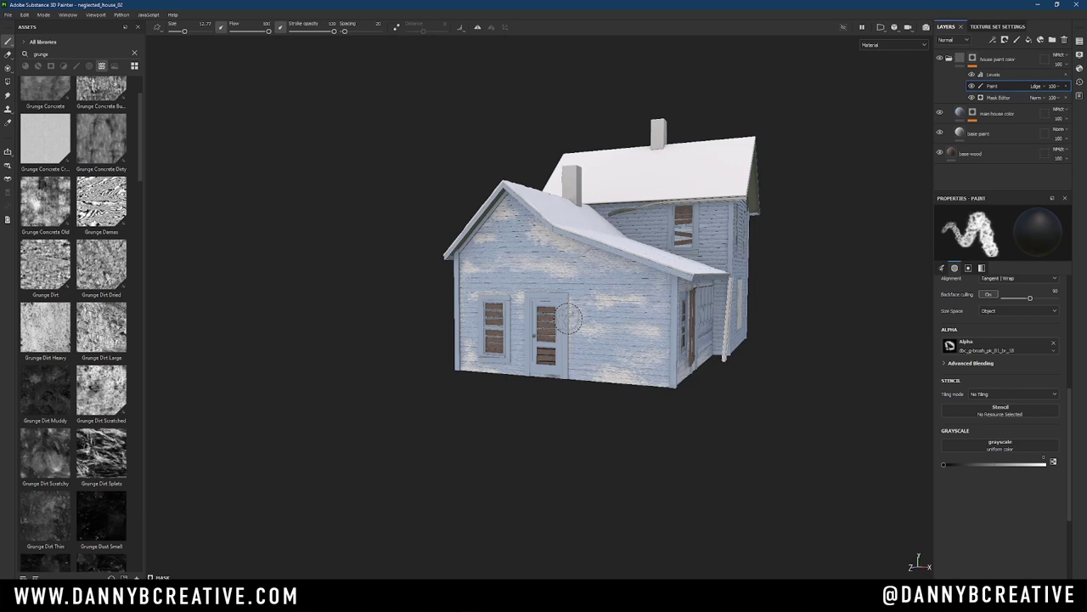
scroll(623, 428, "up", 3)
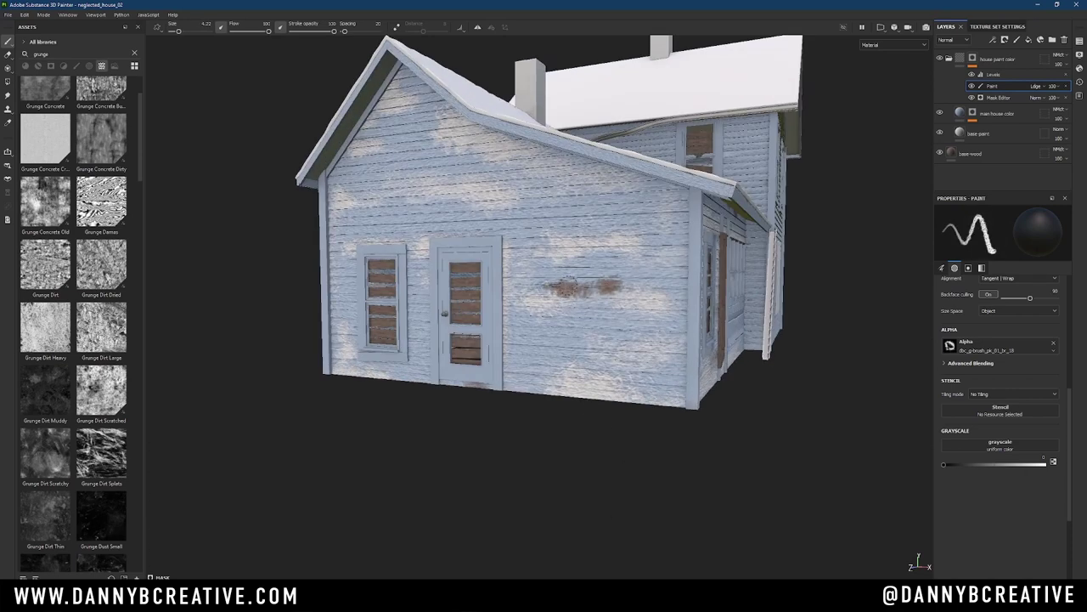
Paint black peeling strips on the front wall so the wood shows through.
left_click_drag(667, 353, 535, 349)
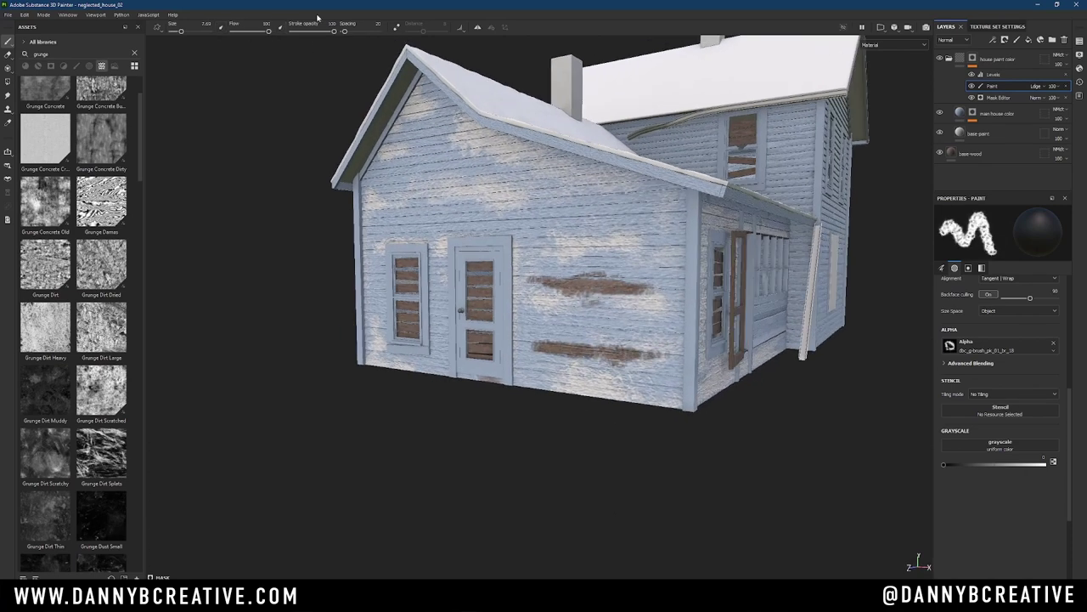
left_click_drag(556, 293, 625, 314)
left_click_drag(624, 315, 594, 270, "alt")
left_click_drag(562, 324, 550, 356, "alt")
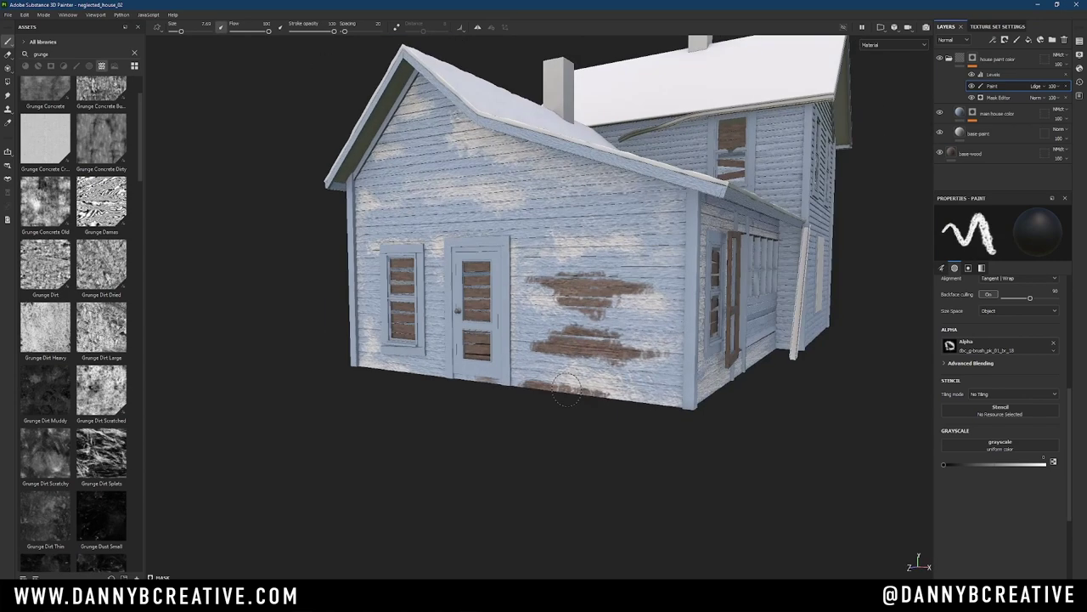
left_click_drag(651, 349, 533, 324, "alt")
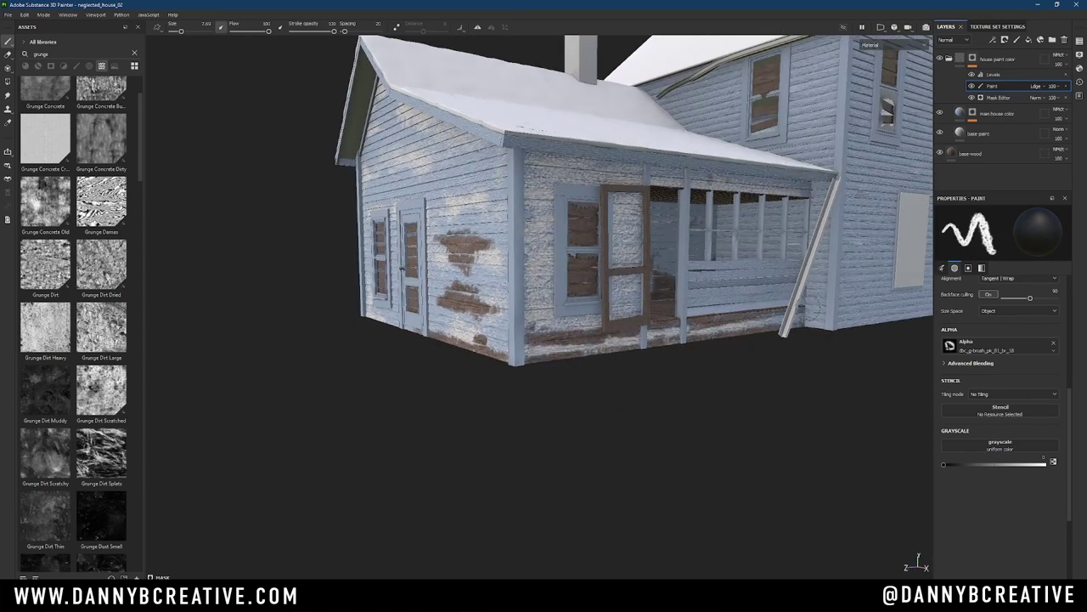
left_click_drag(639, 302, 698, 166, "alt")
mouse_move(584, 313)
left_mouse_down("alt")
mouse_move(414, 273)
mouse_move(473, 235)
left_mouse_up("alt")
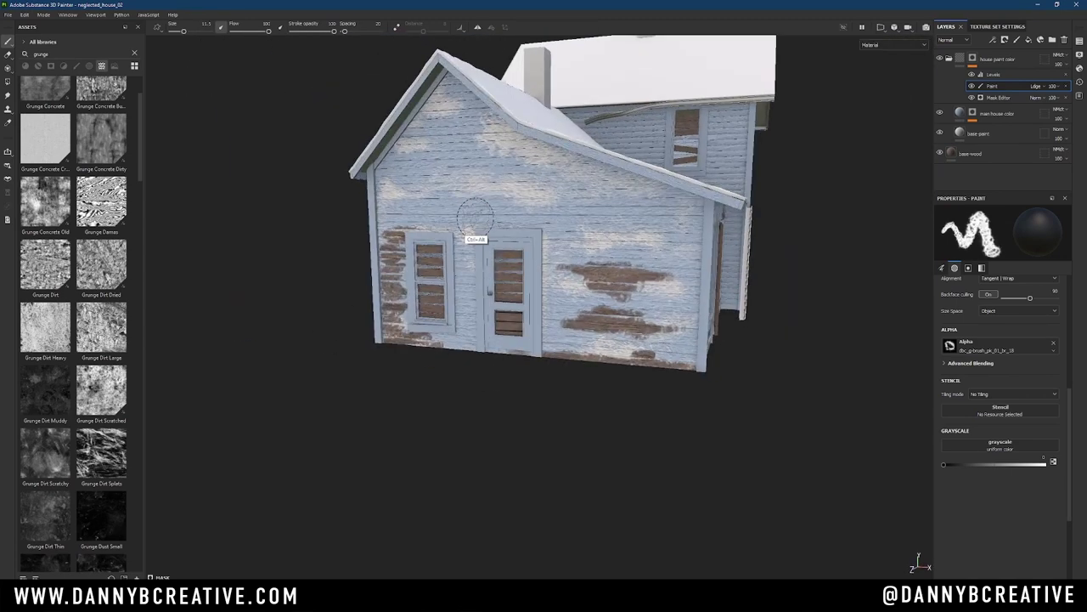
mouse_move(486, 235)
right_mouse_down("alt")
mouse_move(429, 332)
mouse_move(626, 281)
mouse_move(595, 236)
right_mouse_up("alt")
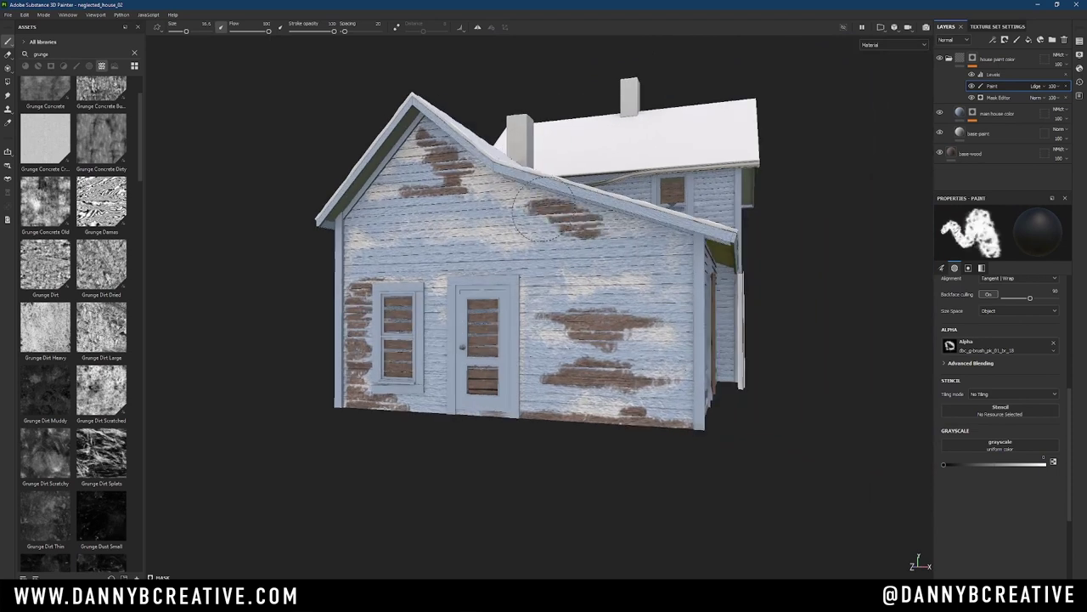
mouse_move(542, 211)
left_mouse_down("alt")
mouse_move(569, 315)
mouse_move(481, 245)
left_mouse_up("alt")
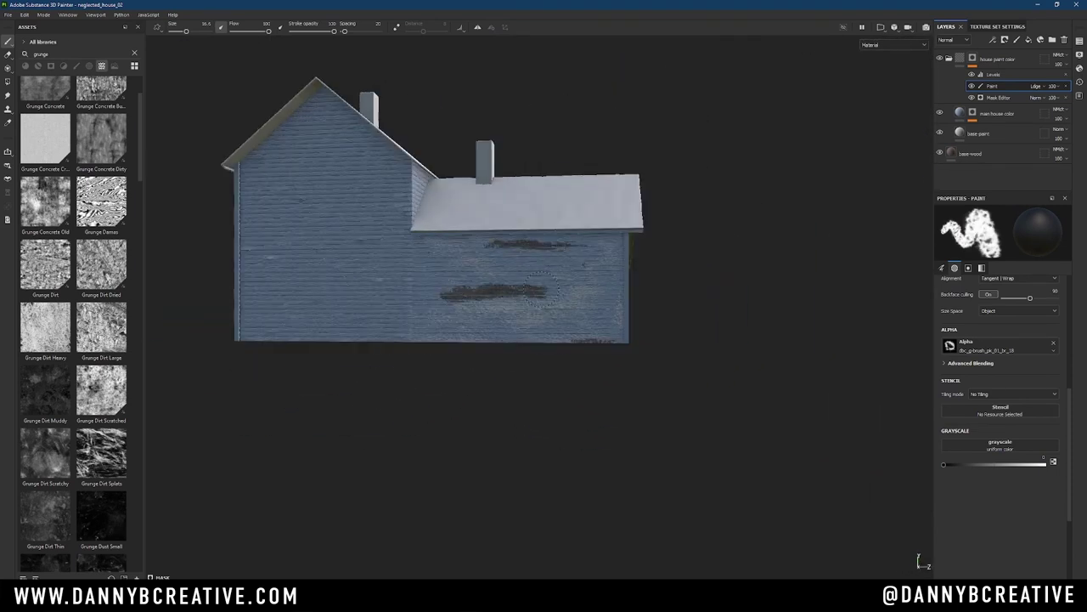
Add a peeling strip on the upper wall, then review the roof, gable end and porch.
mouse_move(542, 291)
left_mouse_down("alt")
mouse_move(493, 351)
mouse_move(586, 255)
left_mouse_up("alt")
left_click_drag(586, 255, 446, 259)
mouse_move(435, 328)
left_mouse_down("alt")
mouse_move(556, 360)
mouse_move(438, 291)
left_mouse_up("alt")
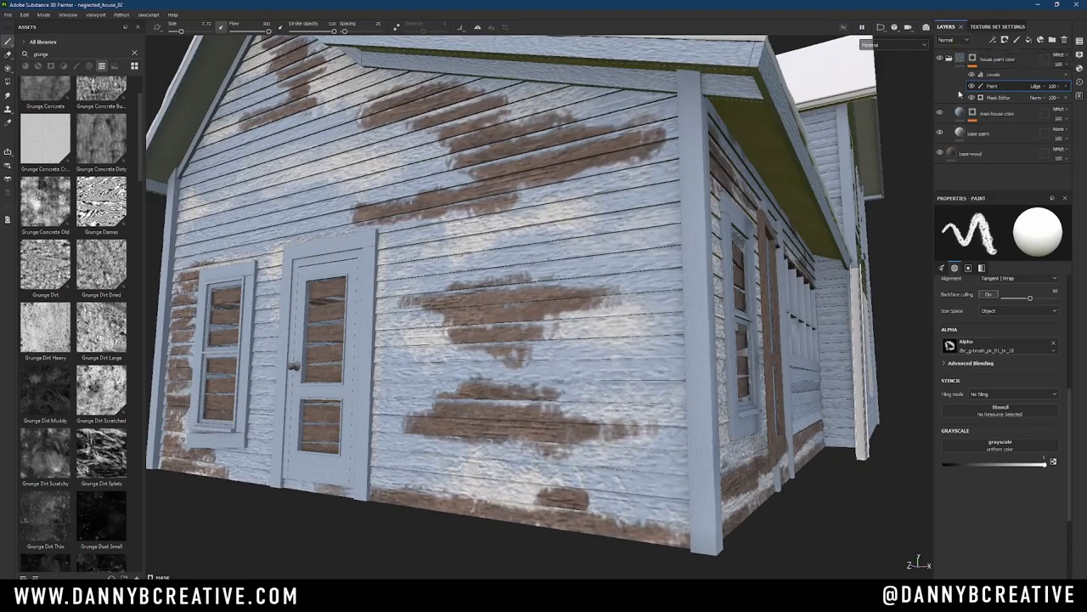
scroll(583, 308, "down", 5)
left_click_drag(583, 309, 599, 406, "alt")
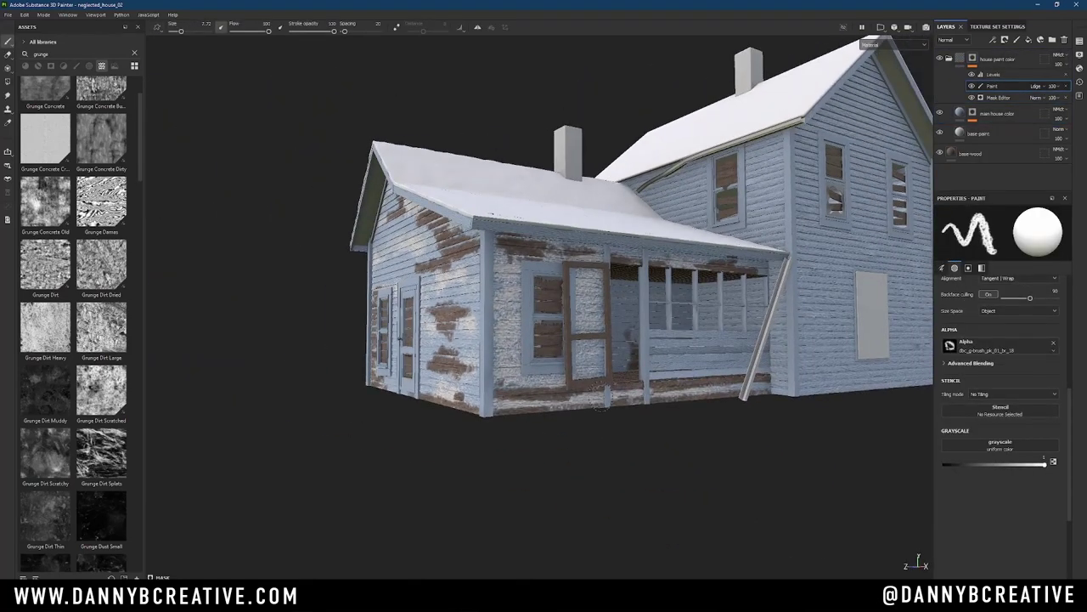
left_click_drag(612, 341, 509, 319, "alt")
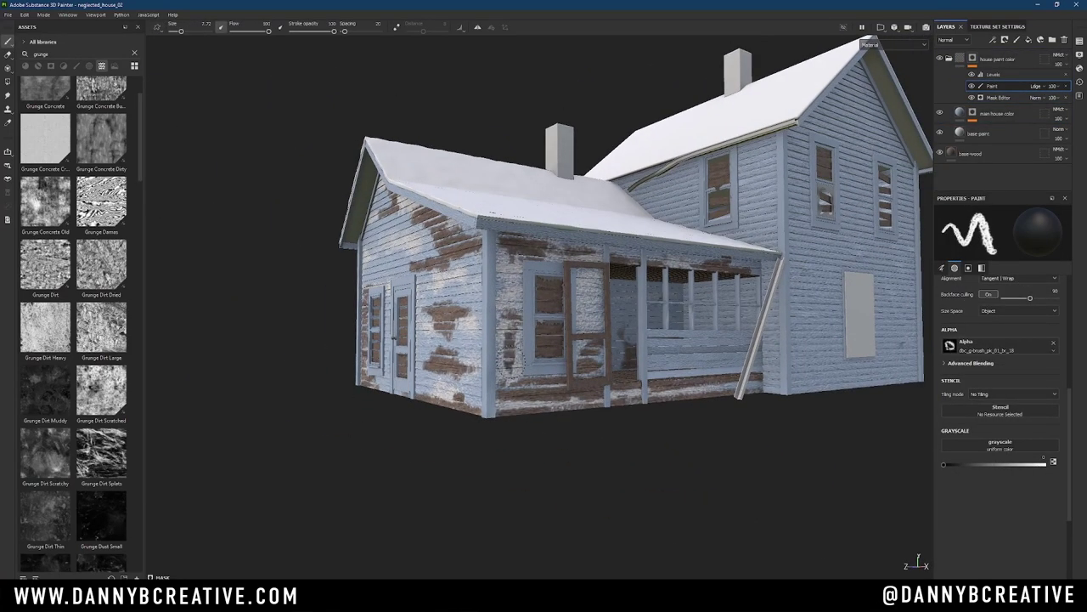
mouse_move(568, 347)
left_mouse_down("alt")
mouse_move(486, 334)
mouse_move(519, 371)
mouse_move(508, 371)
left_mouse_up("alt")
Darken the base colour of the main house color layer.
left_click_drag(541, 334, 565, 336, "alt")
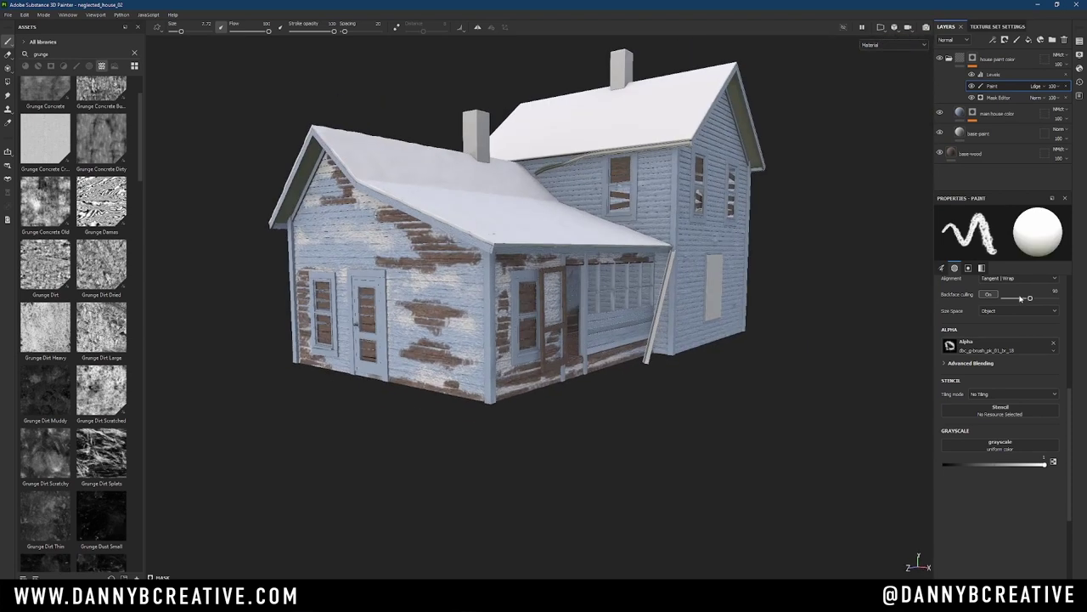
left_click(996, 113)
left_click(996, 426)
left_click_drag(828, 489, 811, 489)
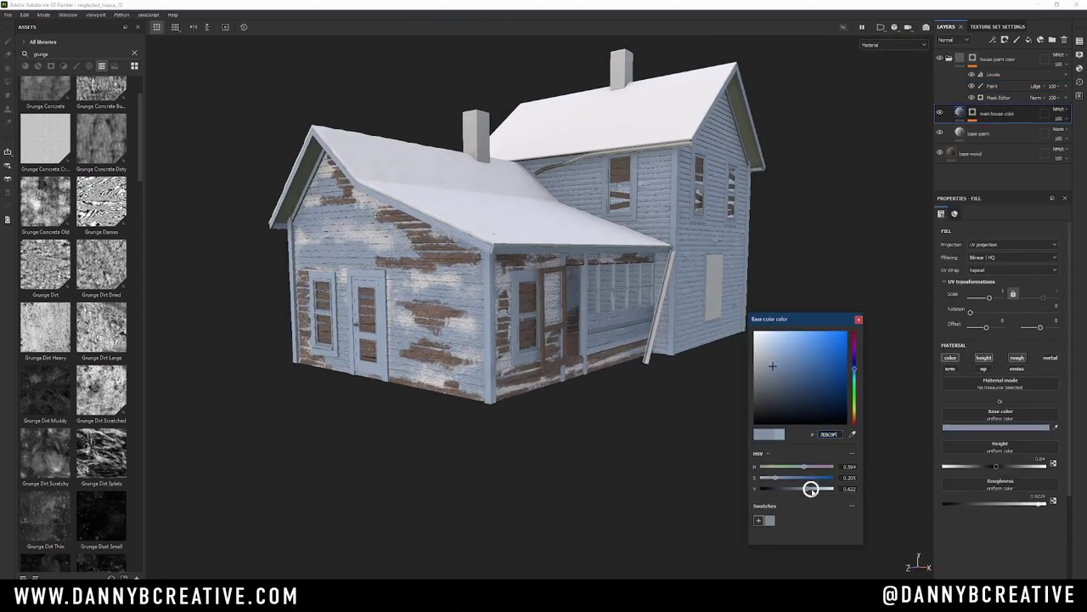
left_click_drag(813, 226, 901, 189, "alt")
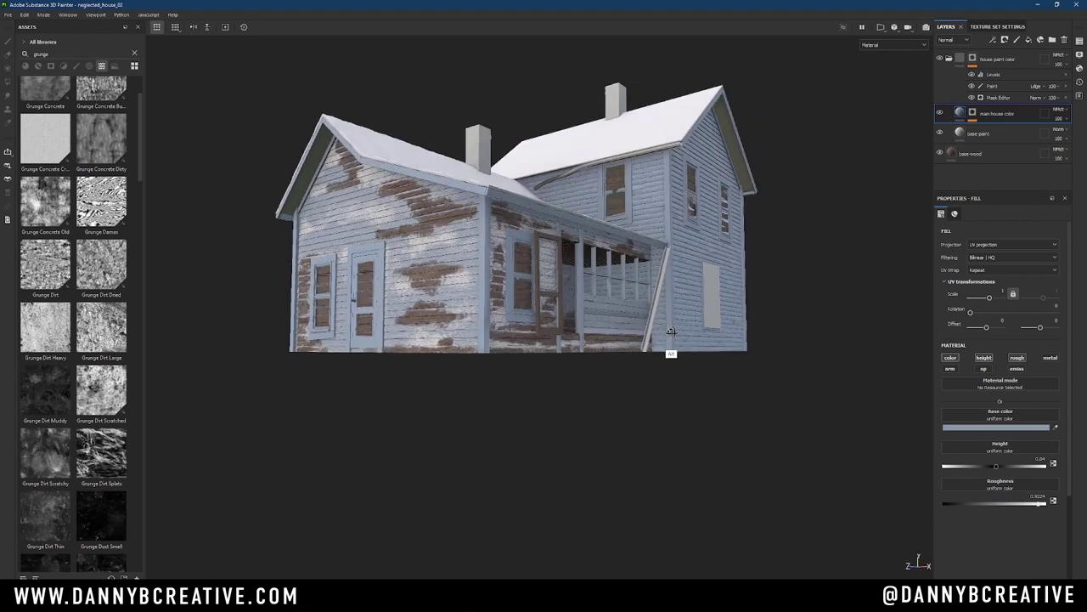
Add a fill layer named 'base wet dirt' with a dark red-brown base colour.
left_click(1029, 40)
type("base wet dirt")
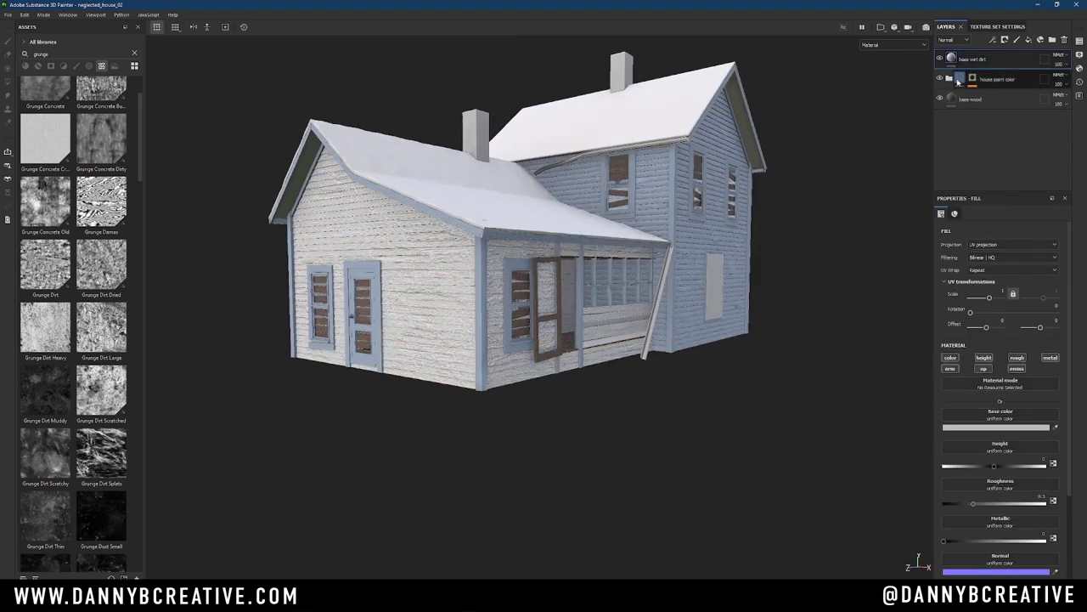
double_click(972, 61)
left_click(996, 427)
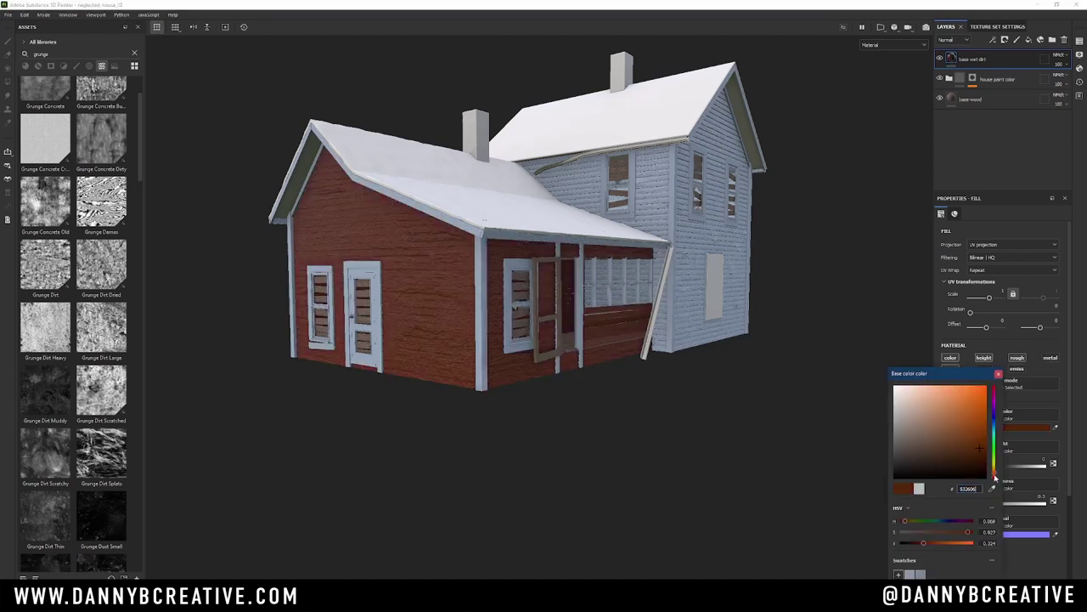
left_click_drag(973, 459, 994, 473)
left_click(1020, 423)
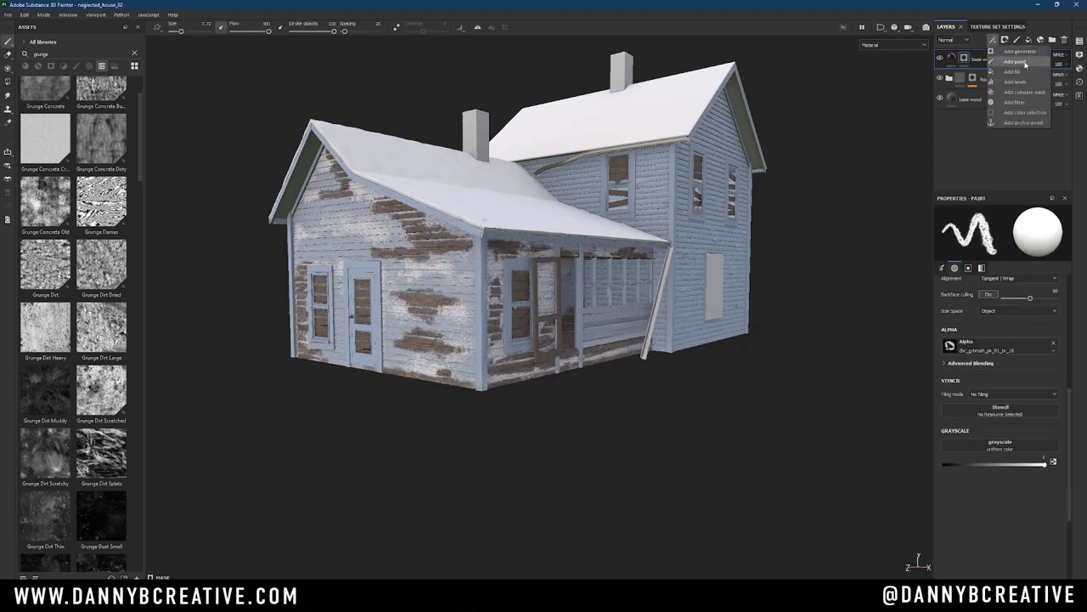
Switch to the base wet dirt mask, frame the house, and resize and soften the brush.
key("1")
mouse_move(519, 387)
left_mouse_down("alt")
mouse_move(444, 369)
mouse_move(699, 364)
mouse_move(778, 407)
left_mouse_up("alt")
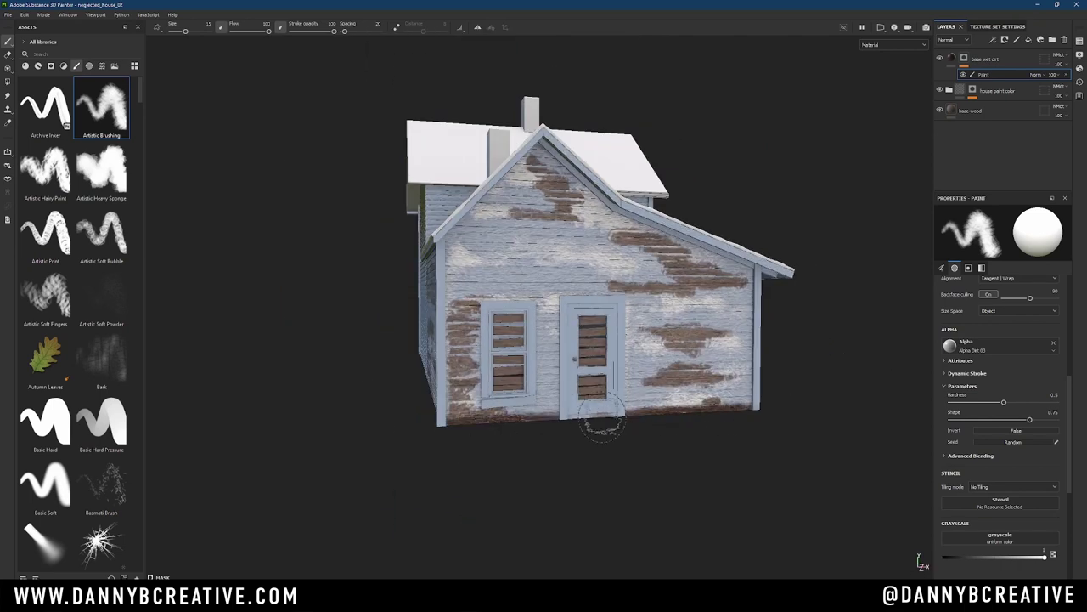
mouse_move(524, 417)
left_mouse_down("alt")
mouse_move(583, 377)
mouse_move(634, 413)
left_mouse_up("alt")
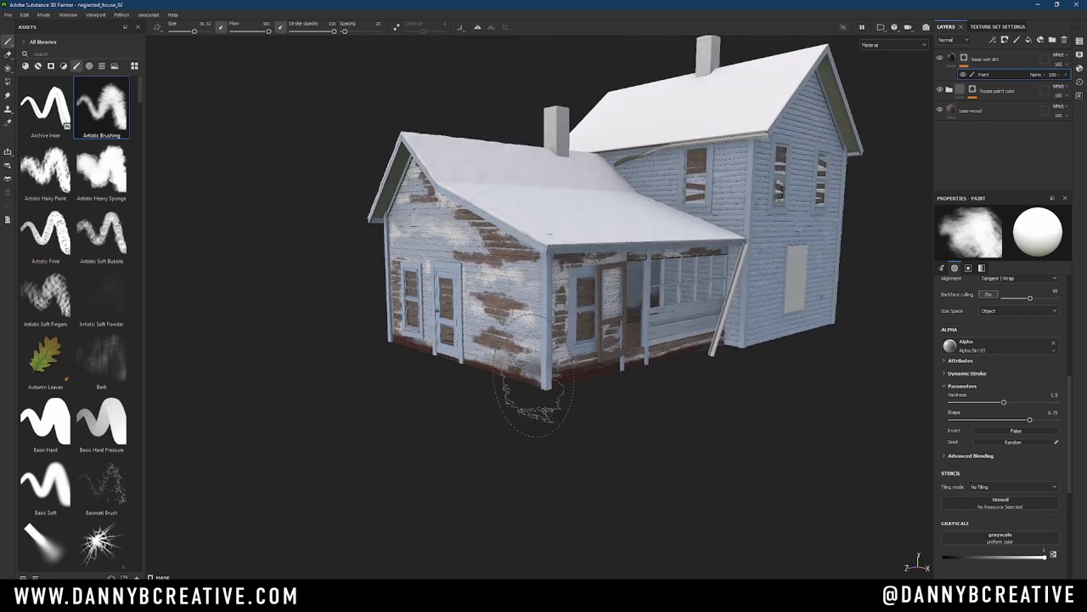
right_click_drag(502, 388, 661, 427, "alt")
key("f")
mouse_move(729, 433)
left_mouse_down("alt")
mouse_move(788, 413)
mouse_move(604, 425)
mouse_move(613, 416)
left_mouse_up("alt")
right_click_drag(613, 416, 612, 407, "ctrl")
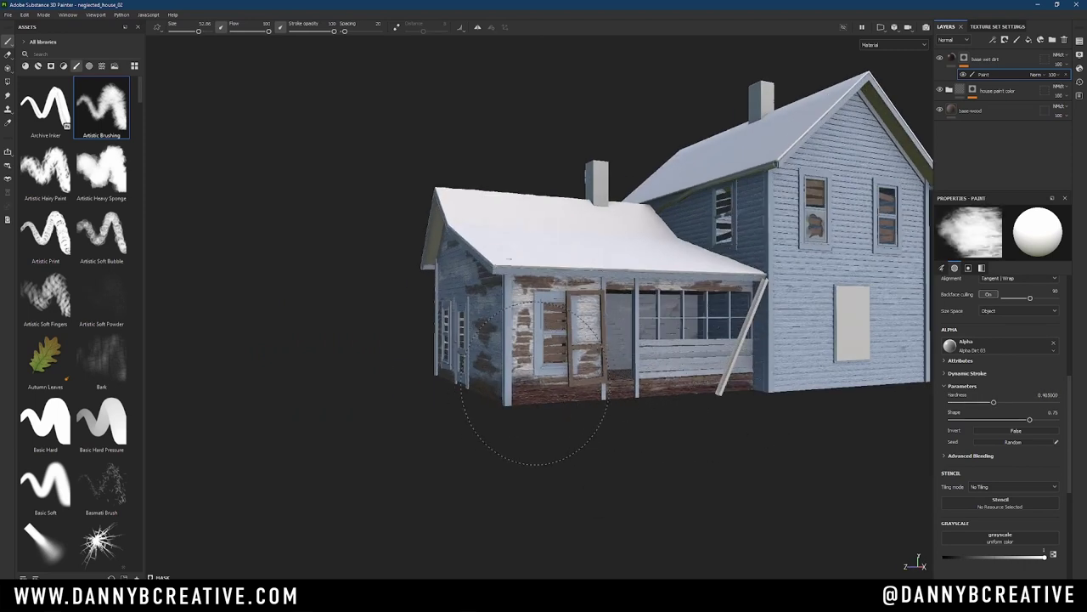
type("grunge")
Set the Grunge Dirt fill to Multiply and check the result in the rendered preview.
left_click(1040, 75)
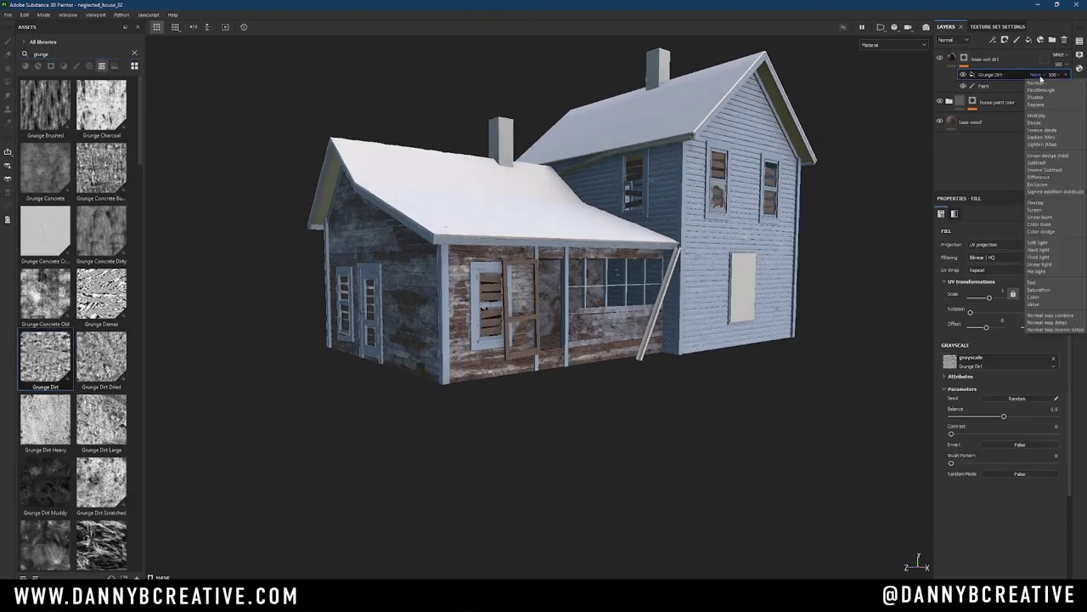
left_click(1037, 115)
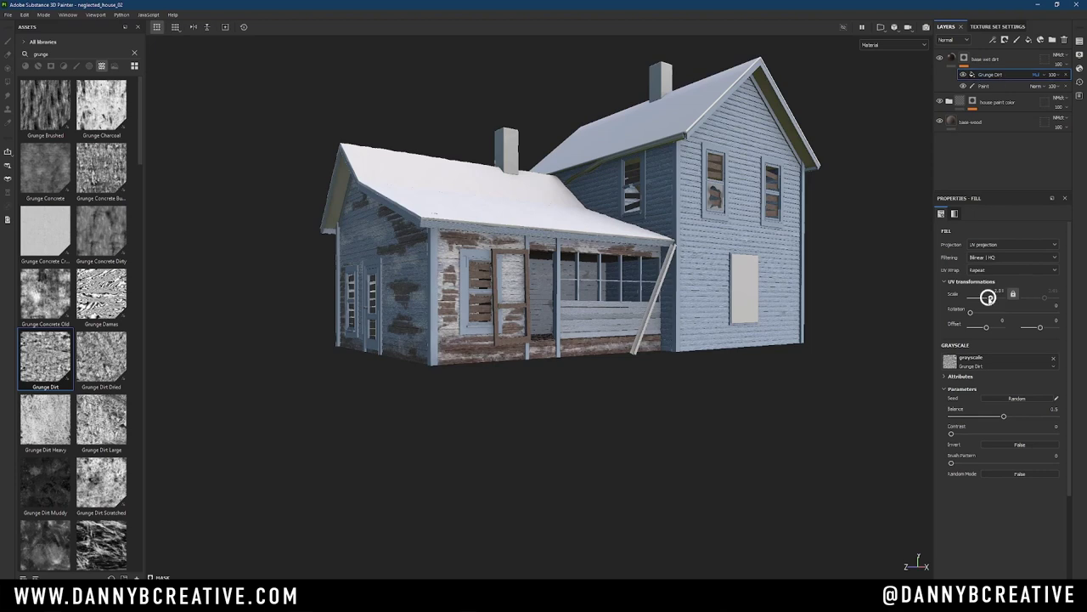
mouse_move(638, 359)
left_mouse_down("alt")
mouse_move(684, 383)
mouse_move(705, 374)
left_mouse_up("alt")
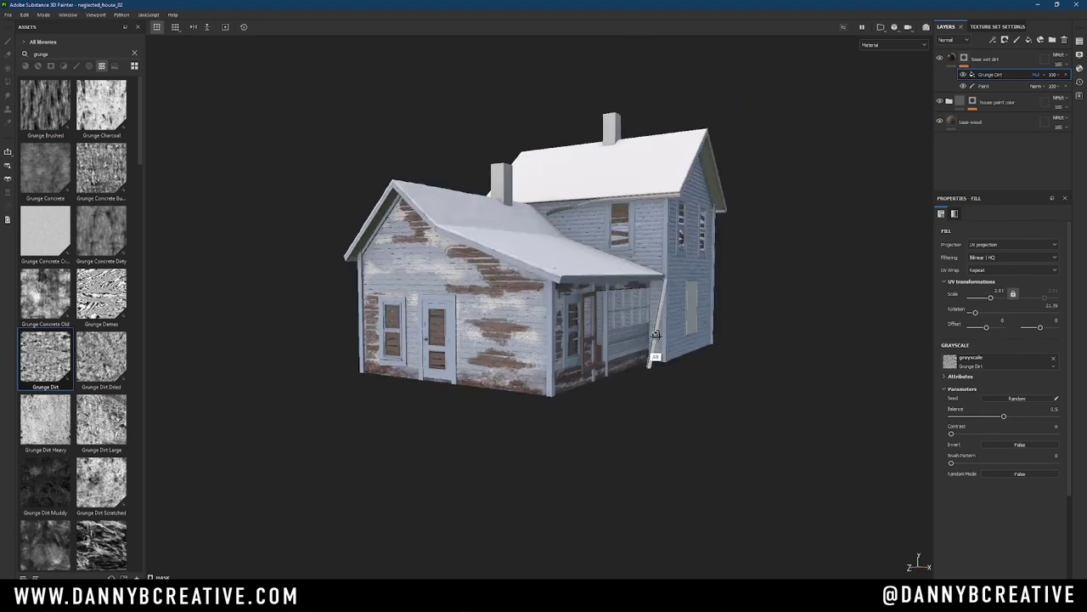
key("F10")
key("F10")
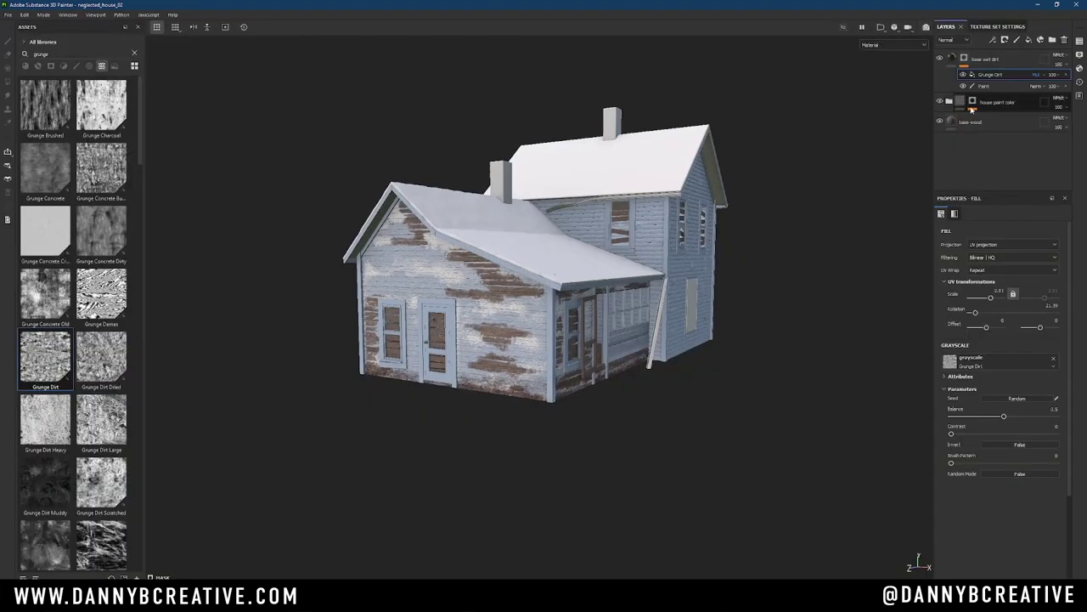
left_click(974, 126)
left_click_drag(101, 484, 1003, 134)
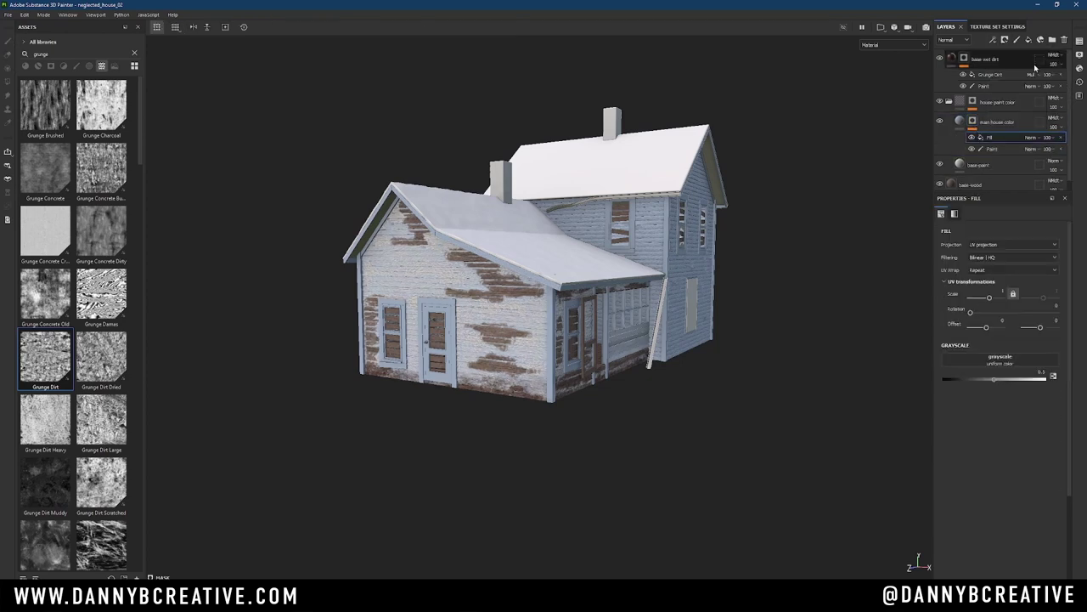
Swap the house paint mask's grayscale texture to Grunge Map 011, then to Grunge Dirt Splats.
left_click(1049, 149)
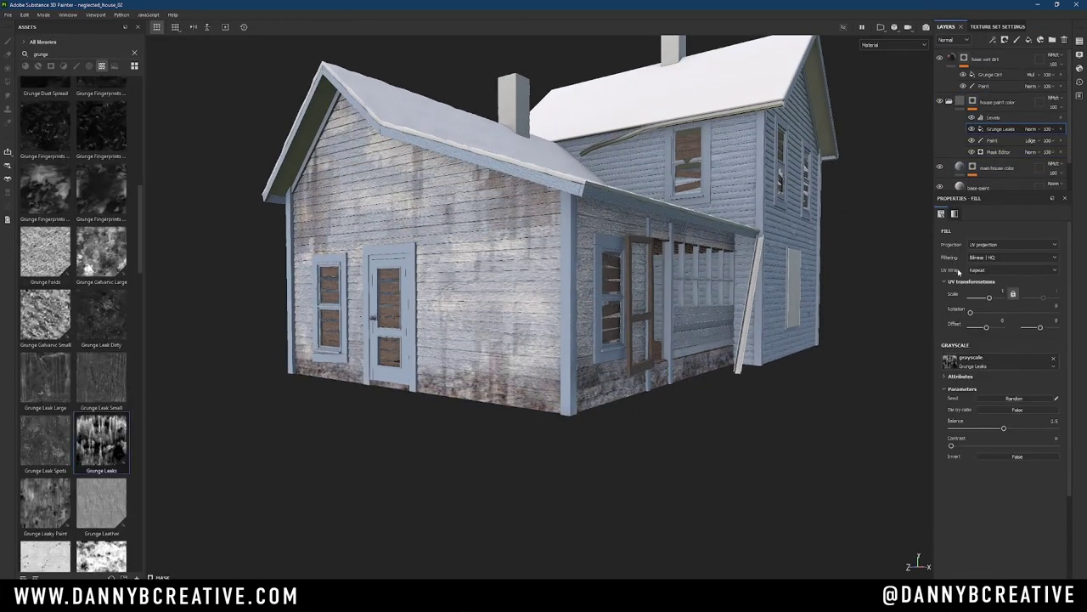
scroll(75, 323, "down", 10)
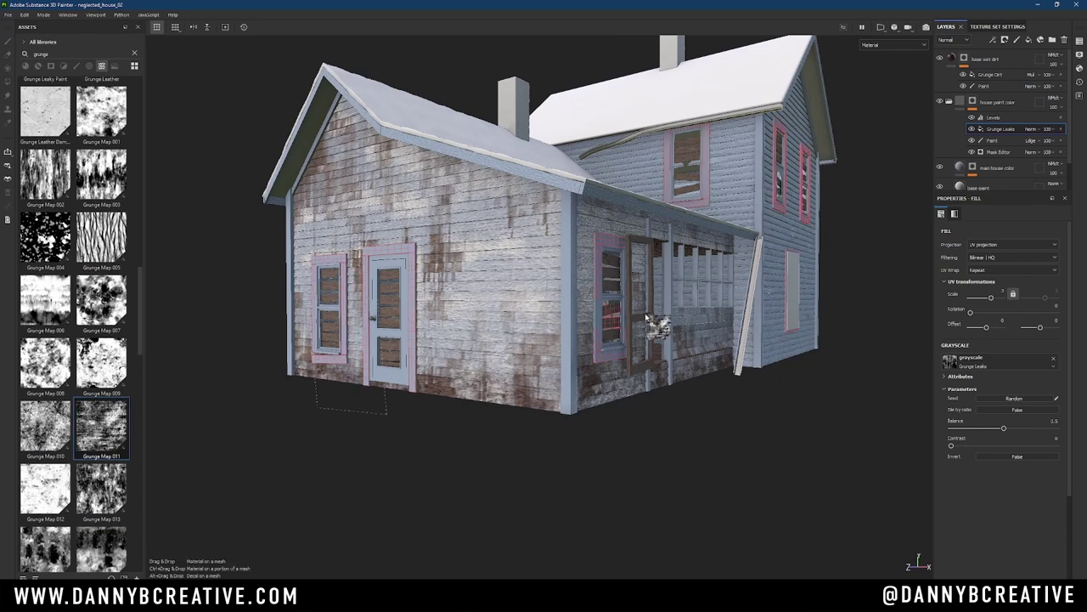
left_click_drag(101, 489, 1011, 364)
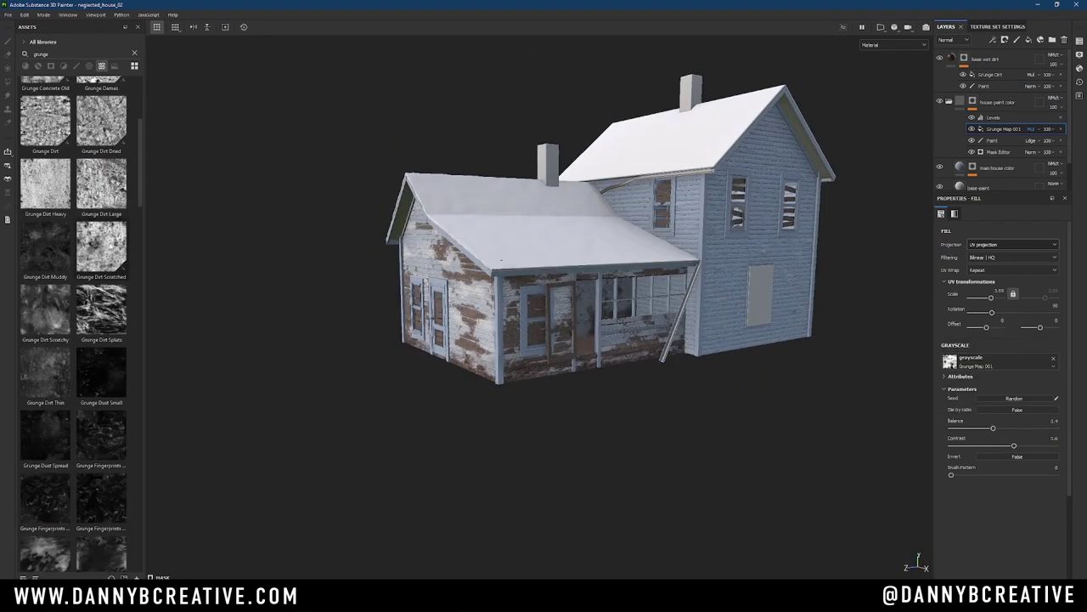
left_click_drag(161, 183, 540, 318, "alt")
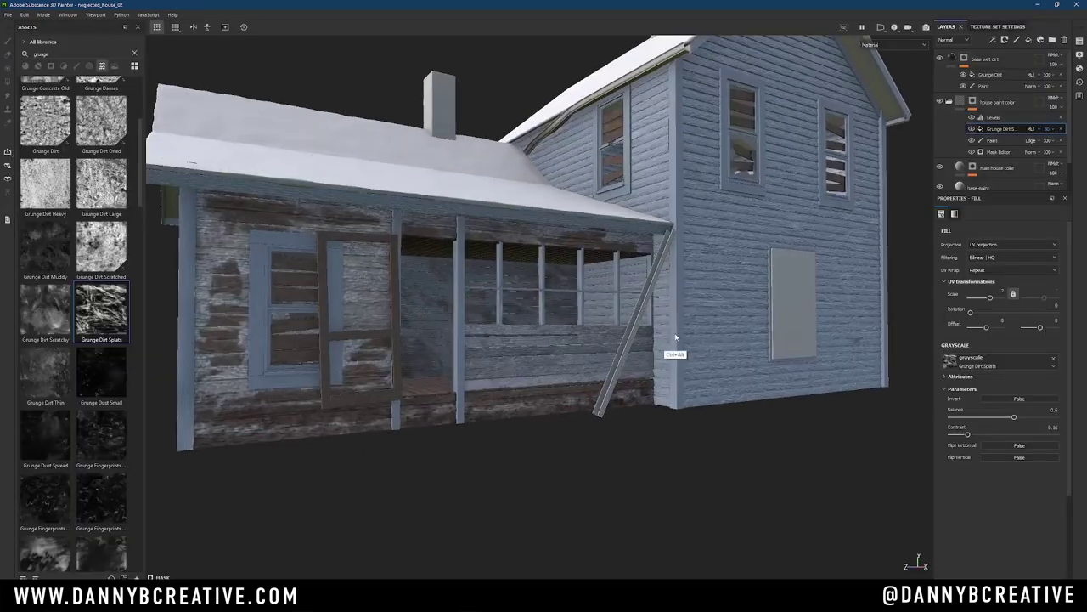
right_click_drag(676, 338, 593, 364, "alt")
left_click_drag(592, 365, 700, 318, "alt")
mouse_move(699, 318)
right_mouse_down("alt")
mouse_move(552, 473)
mouse_move(586, 476)
right_mouse_up("alt")
left_click(964, 60)
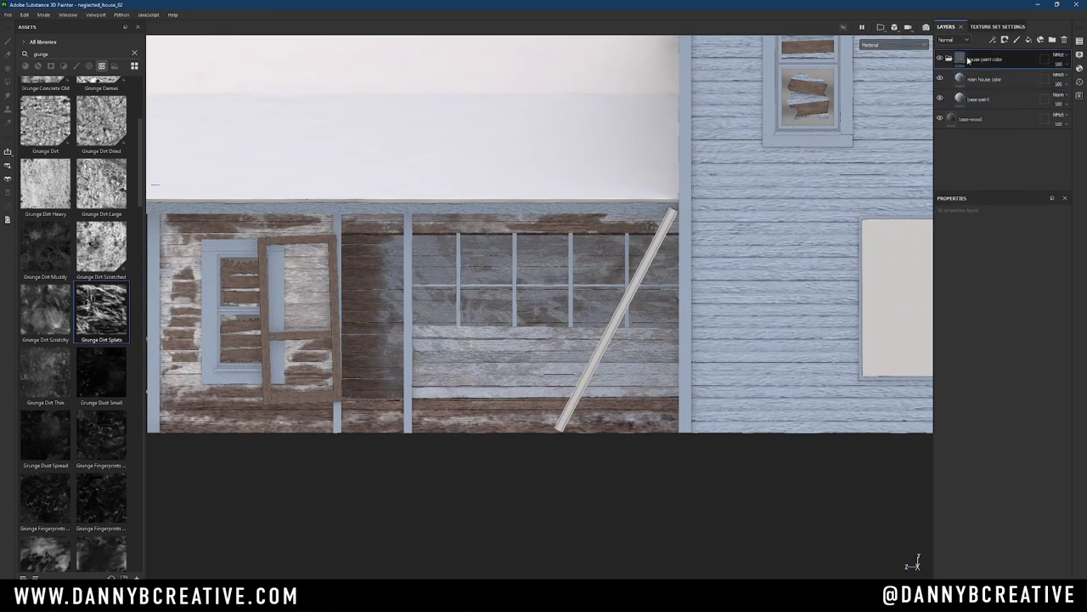
Expand the house paint color folder, select its mask's paint layer, and switch to the rendered preview.
left_click(949, 60)
left_click(992, 117)
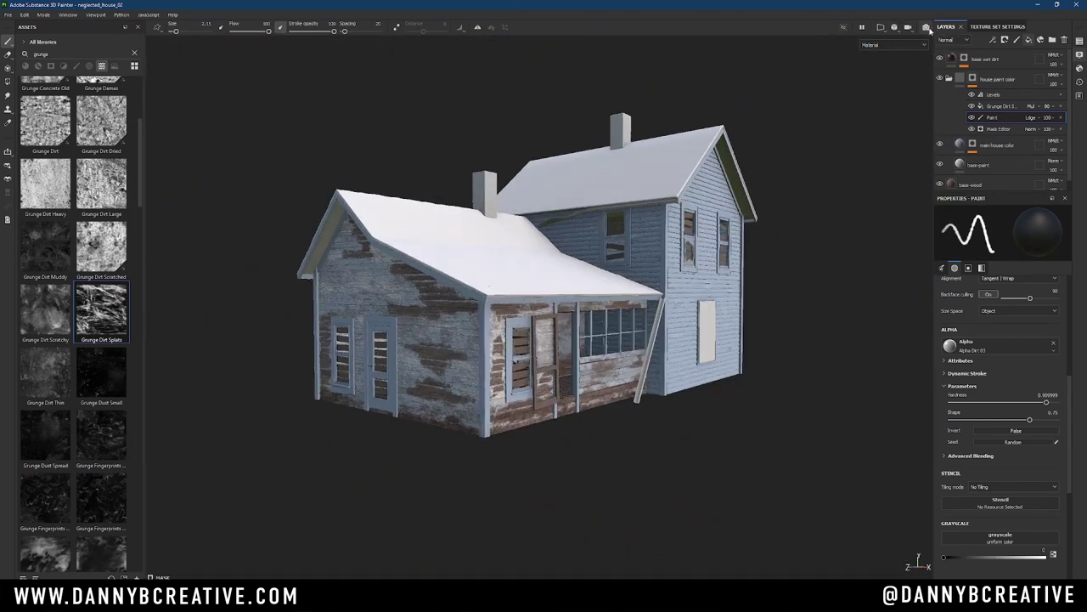
left_click(927, 27)
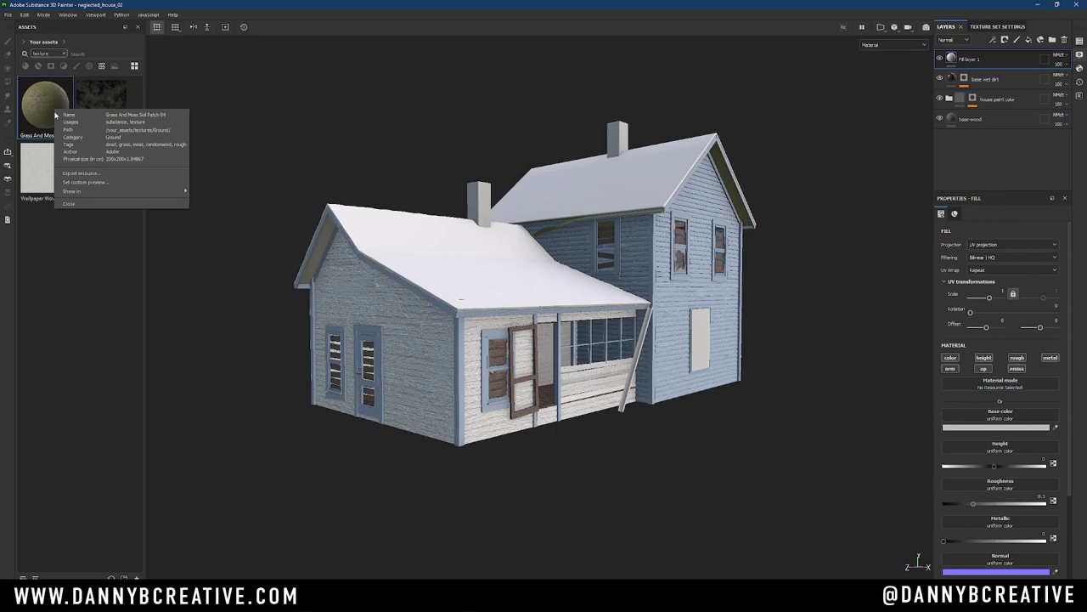
Apply the Grass And Moss Soil material to the house with its UV wrap set to Repeat.
left_click_drag(45, 106, 400, 320)
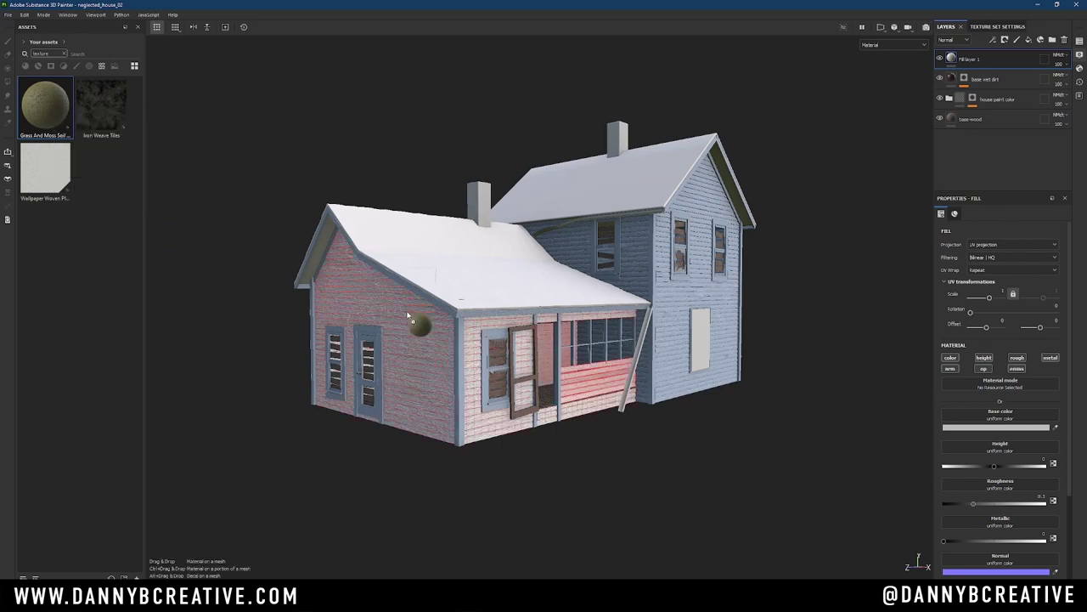
left_click_drag(425, 459, 469, 481, "alt")
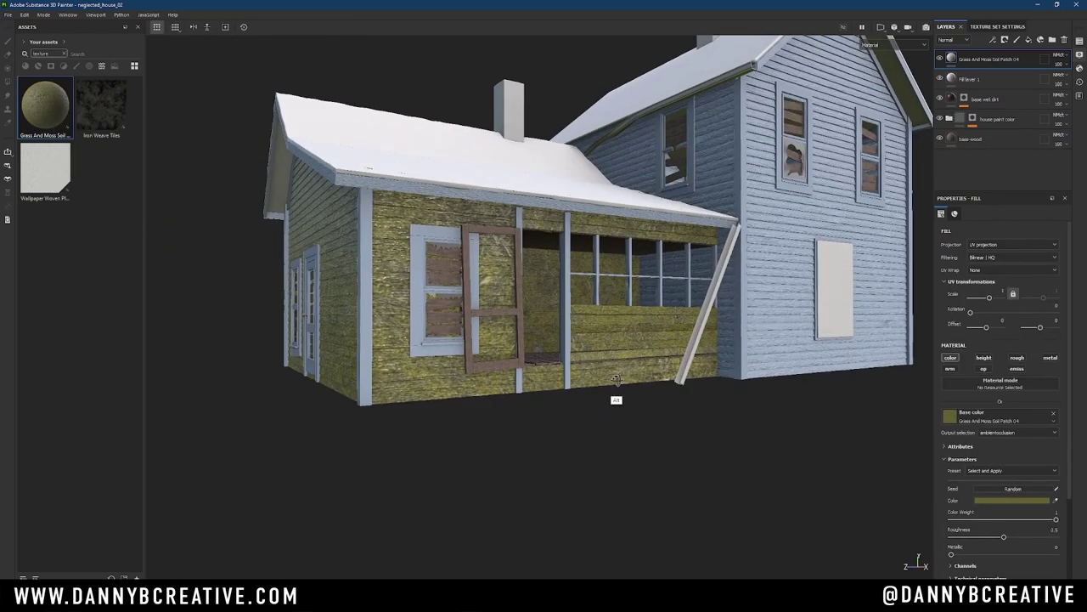
left_click(977, 306)
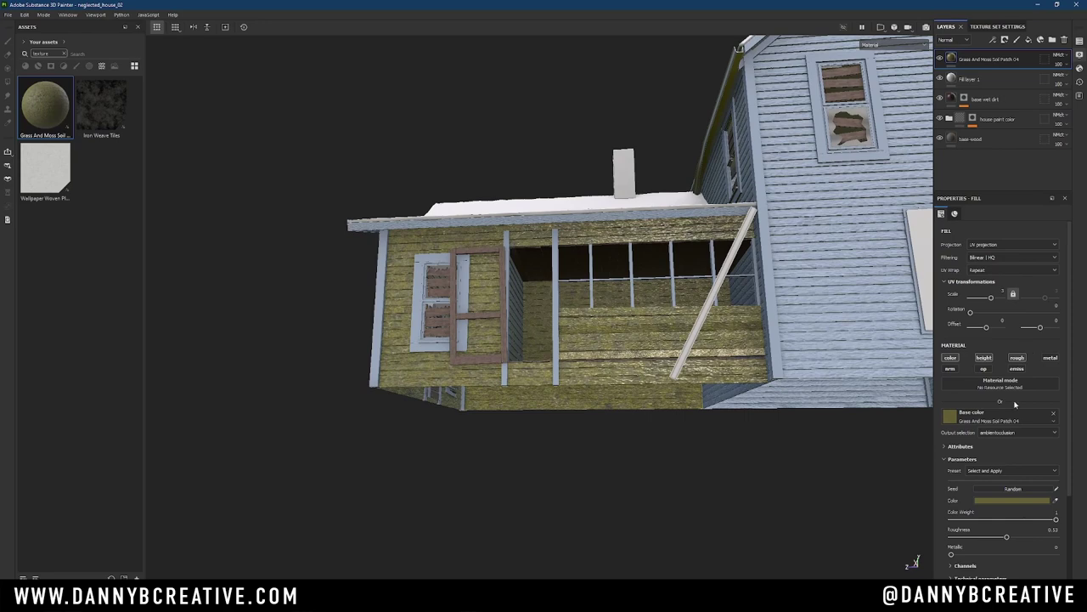
scroll(1015, 405, "down", 3)
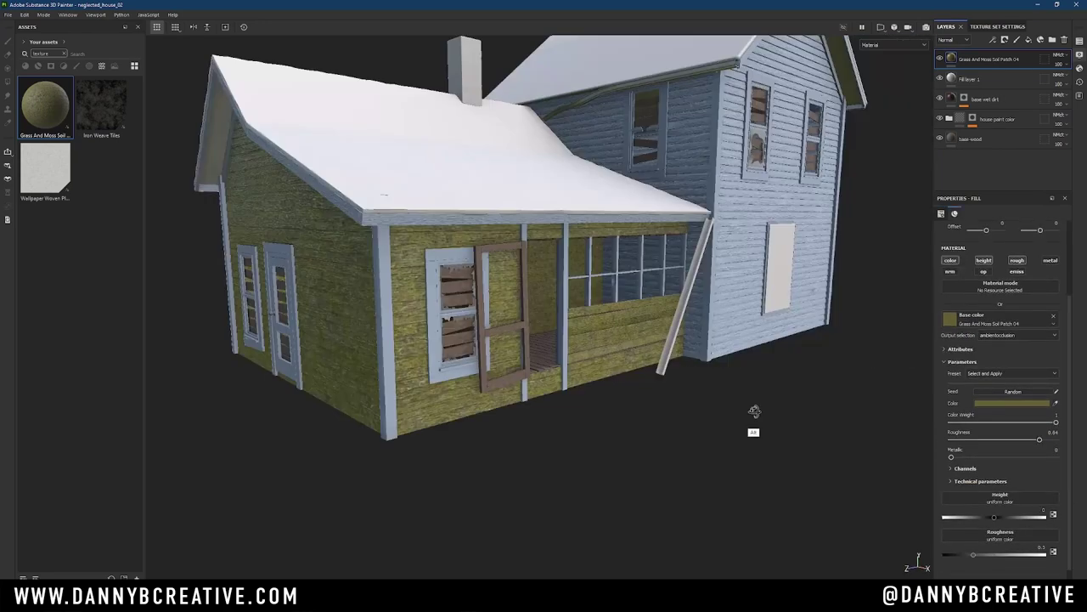
left_click_drag(753, 413, 538, 431, "alt")
scroll(1026, 495, "up", 3)
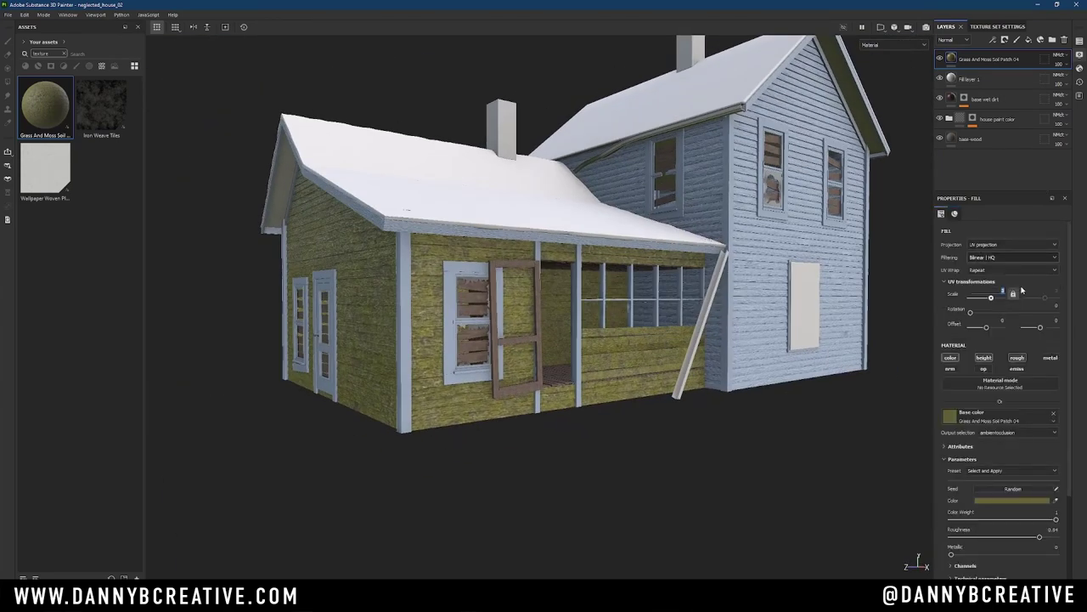
left_click_drag(731, 383, 594, 373, "alt")
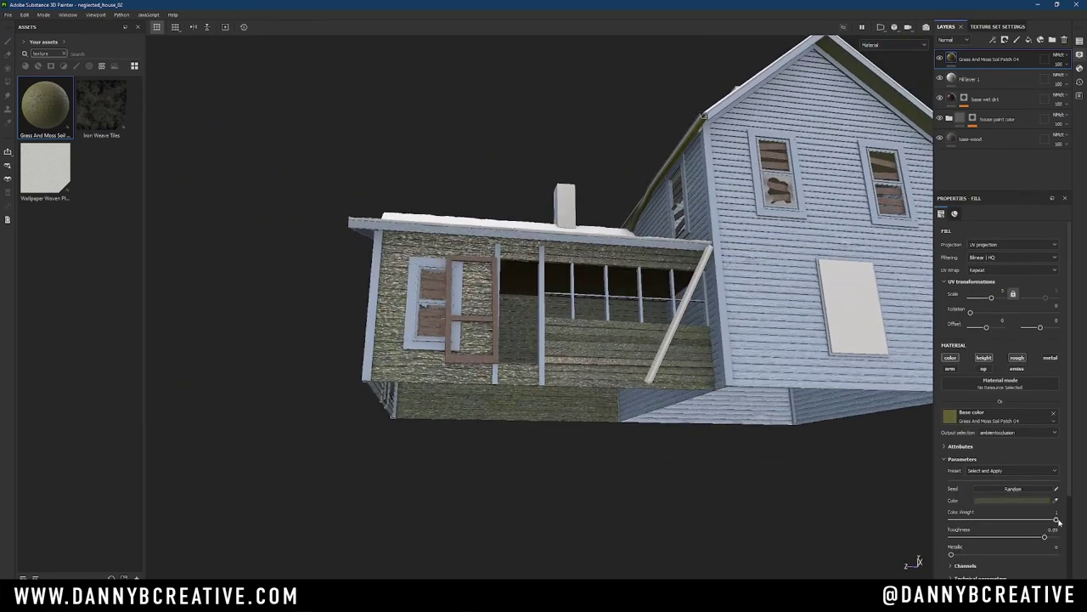
left_click_drag(764, 399, 709, 405, "alt")
Give the grass layer a black mask with a paint layer and brush moss along the wall bases.
right_click(986, 59)
left_click(984, 75)
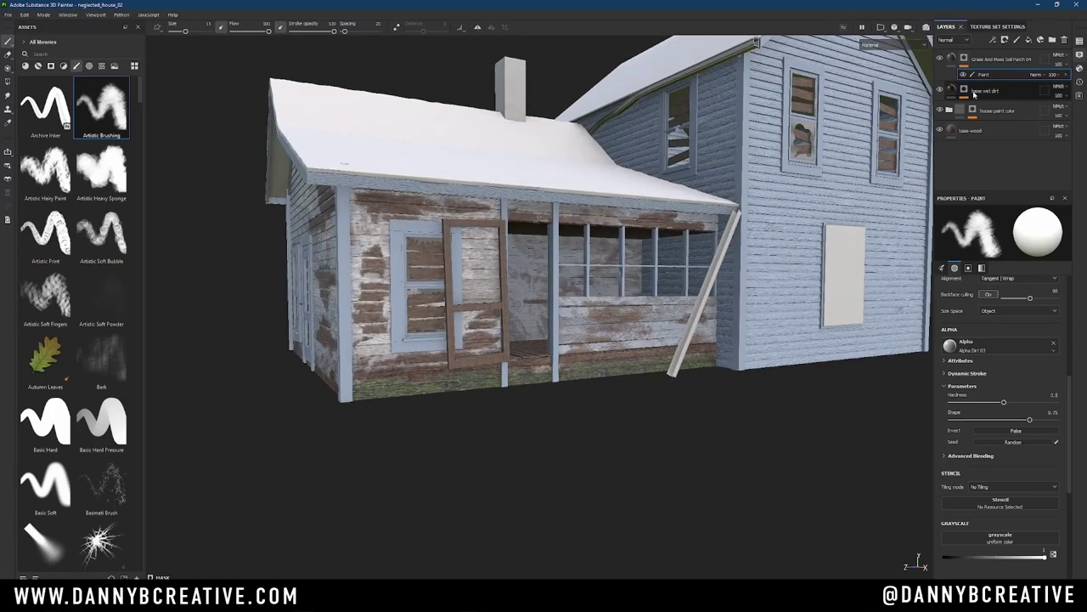
scroll(999, 521, "down", 3)
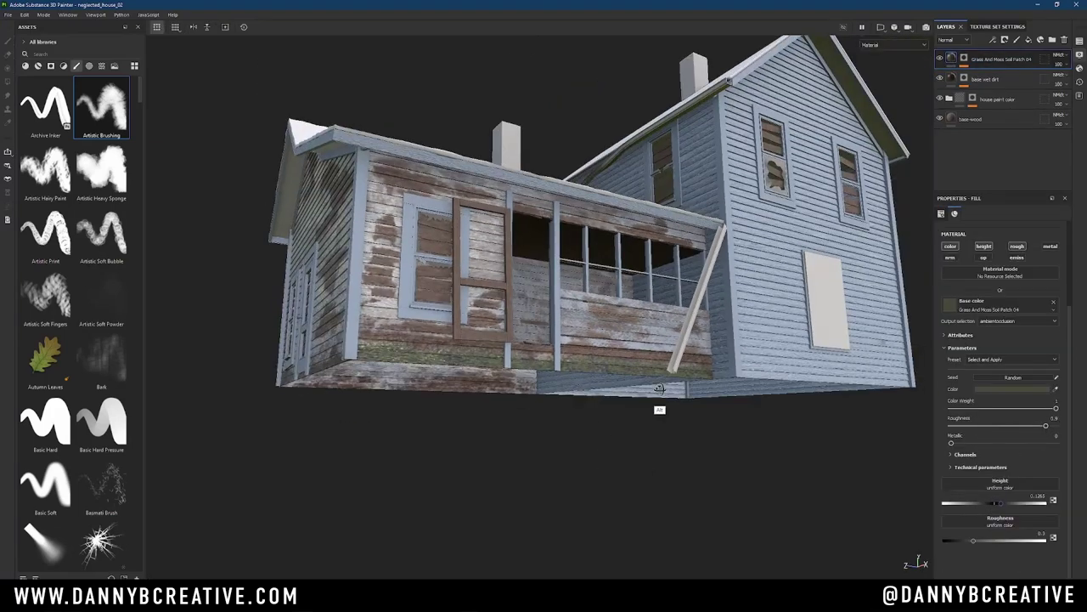
left_click(904, 571)
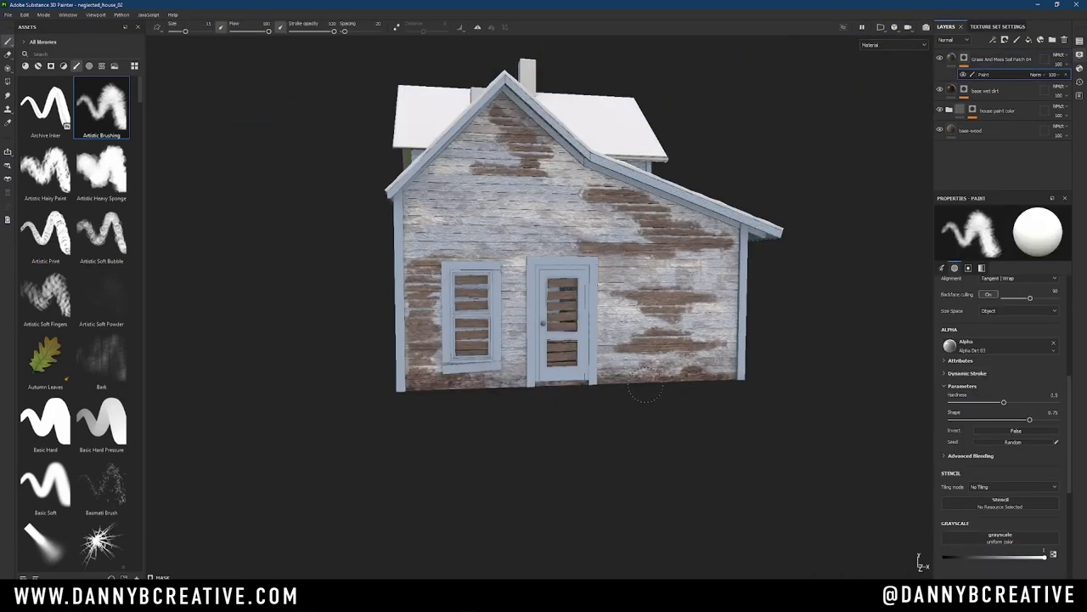
left_click_drag(454, 398, 636, 440, "alt")
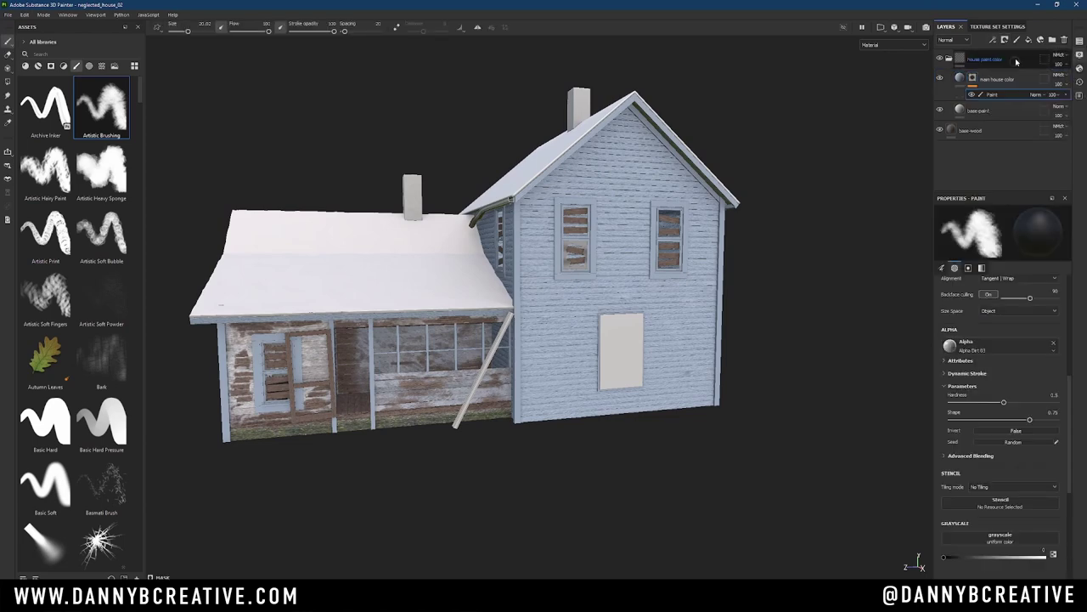
left_click_drag(139, 92, 170, 476)
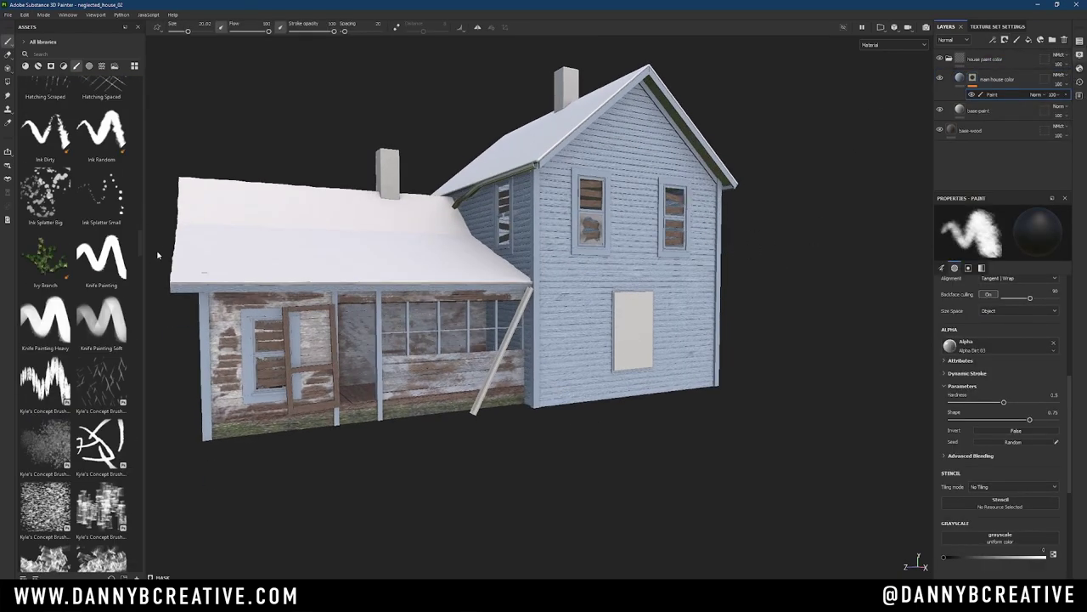
Filter the project's own assets to alphas and paint faded patches on the main gable wall.
left_click(45, 65)
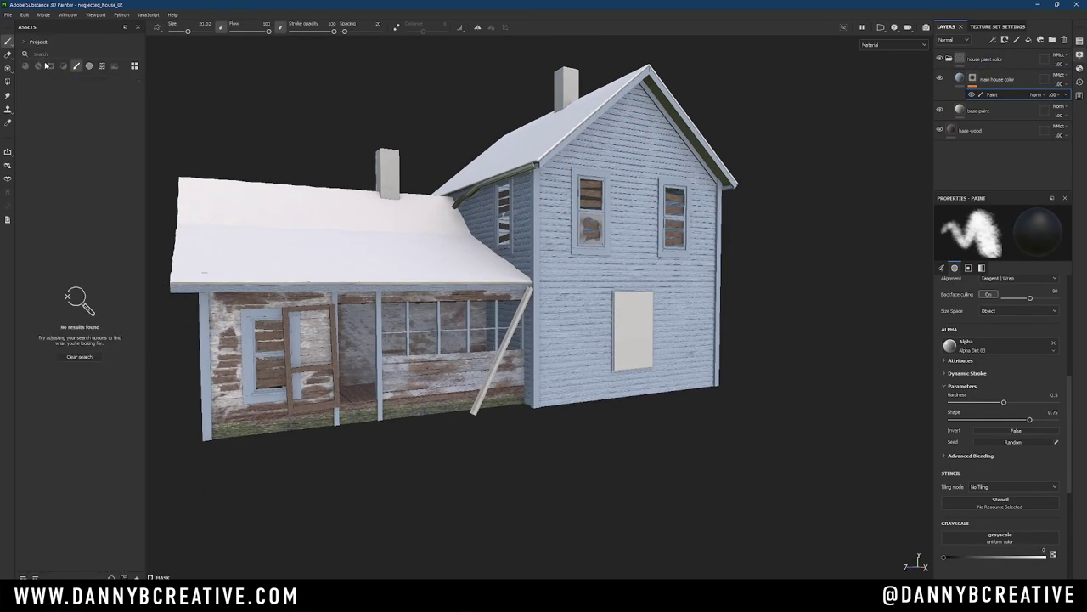
left_click(90, 67)
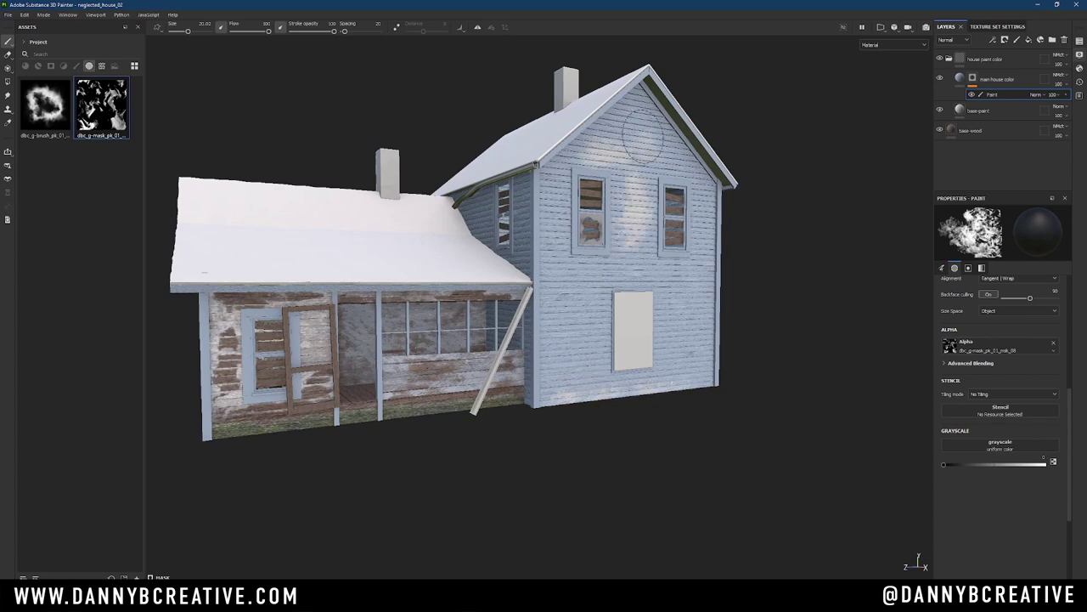
left_click_drag(721, 299, 714, 291, "alt")
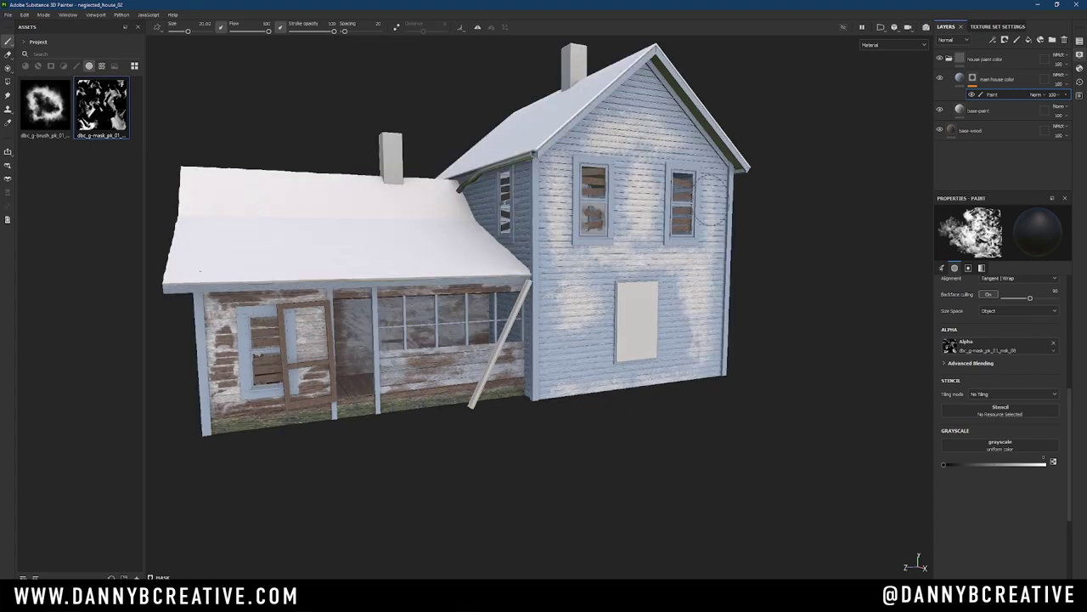
mouse_move(630, 119)
left_mouse_down("alt")
mouse_move(691, 343)
mouse_move(519, 221)
left_mouse_up("alt")
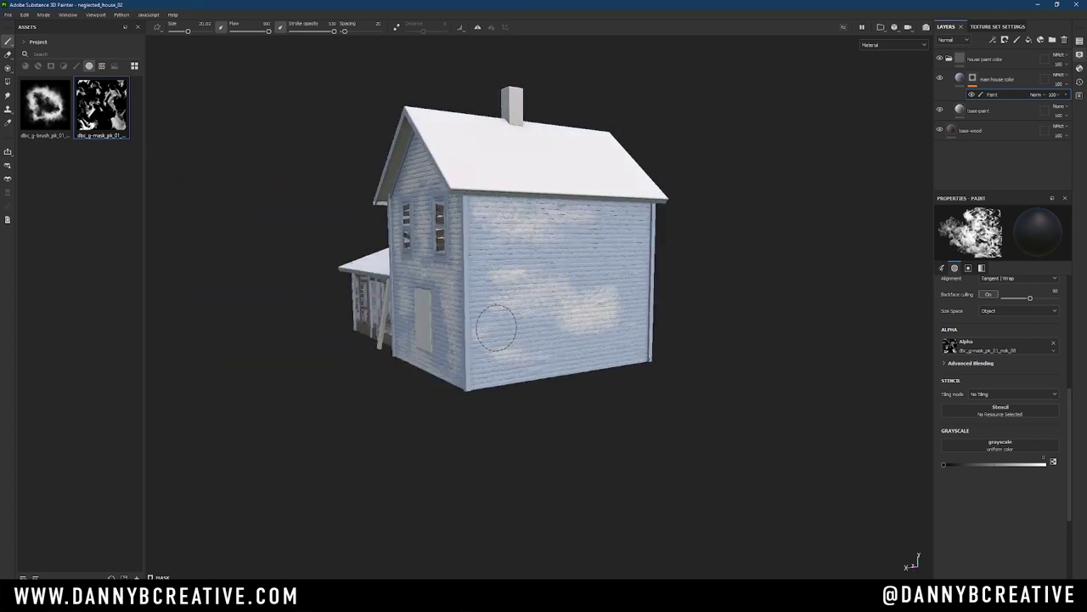
left_click_drag(600, 287, 531, 228, "alt")
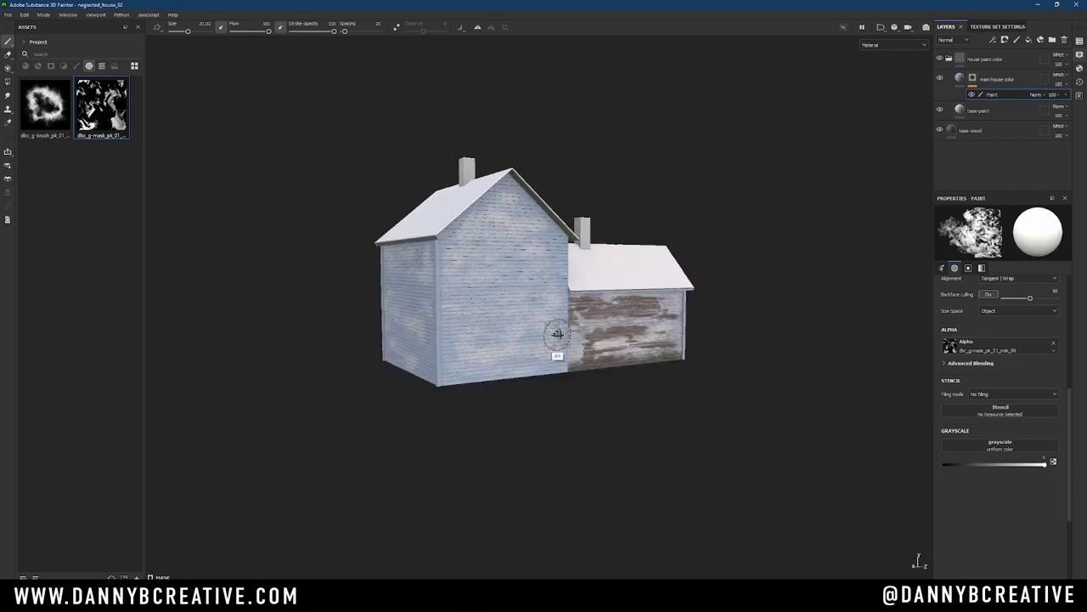
mouse_move(557, 333)
left_mouse_down("alt")
mouse_move(580, 365)
mouse_move(199, 277)
left_mouse_up("alt")
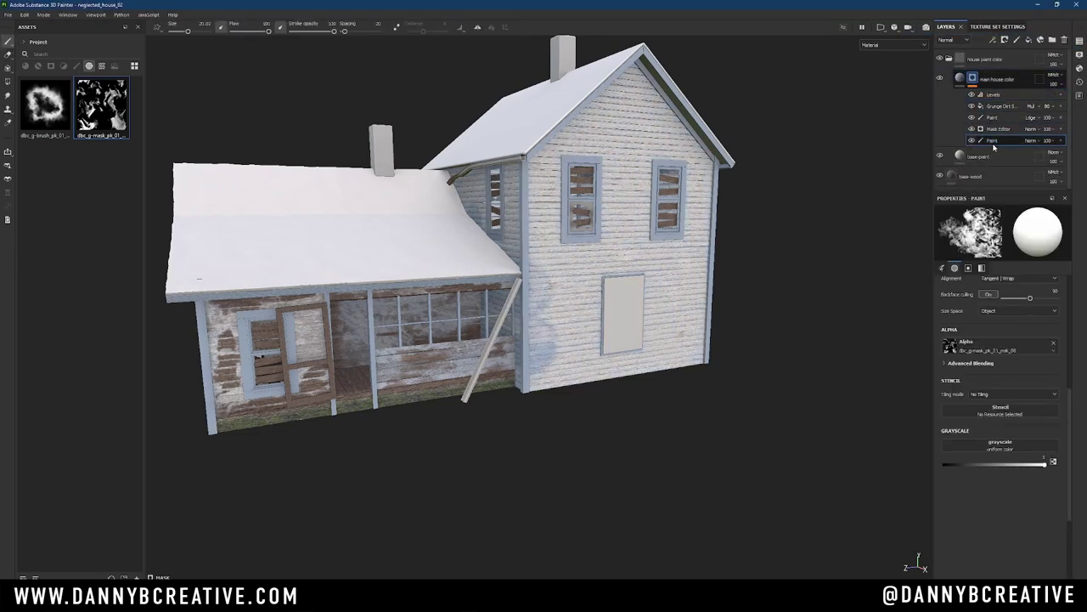
Delete the extra paint layer, shrink the brush and switch the paint colour to black.
key("Delete")
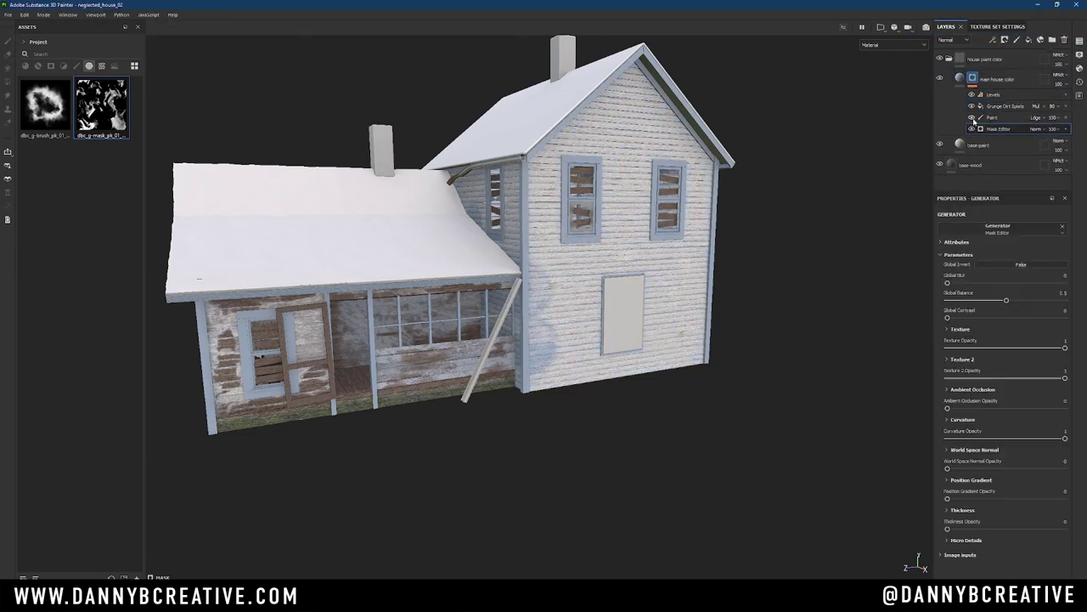
mouse_move(544, 332)
left_mouse_down("alt")
mouse_move(578, 340)
mouse_move(510, 323)
mouse_move(581, 138)
left_mouse_up("alt")
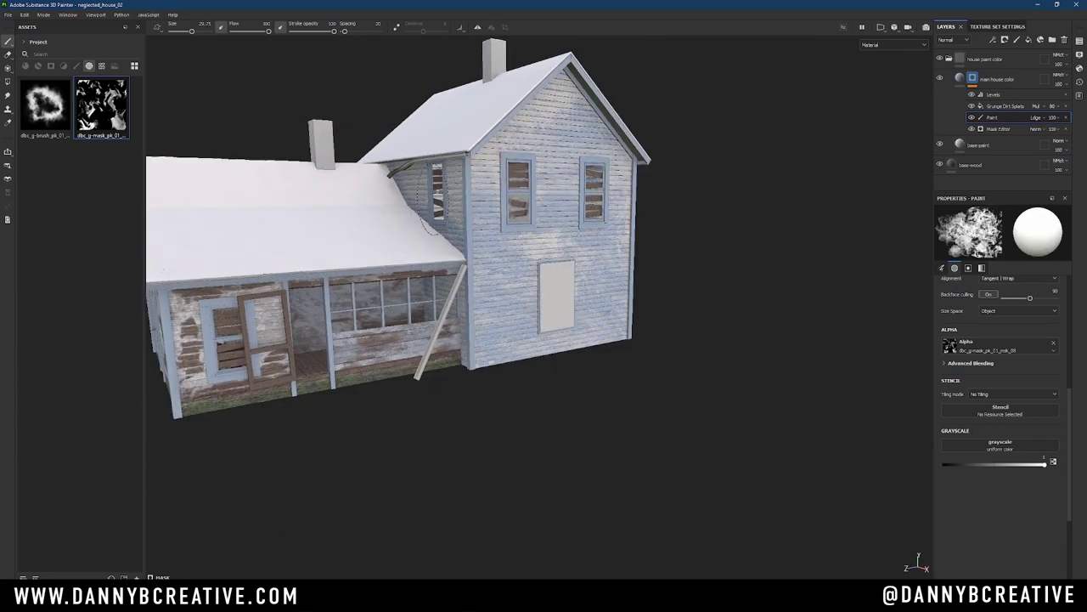
left_click_drag(425, 199, 794, 270, "alt")
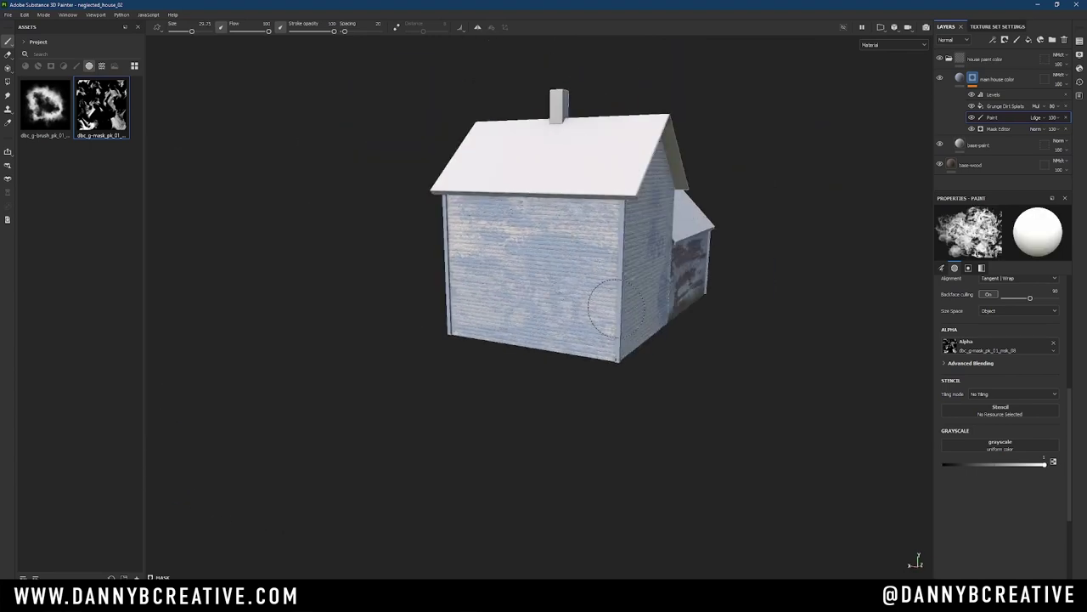
left_click_drag(679, 270, 418, 235, "alt")
right_click_drag(418, 236, 551, 292, "alt")
mouse_move(552, 293)
left_mouse_down("alt")
mouse_move(560, 229)
mouse_move(493, 233)
left_mouse_up("alt")
key("x")
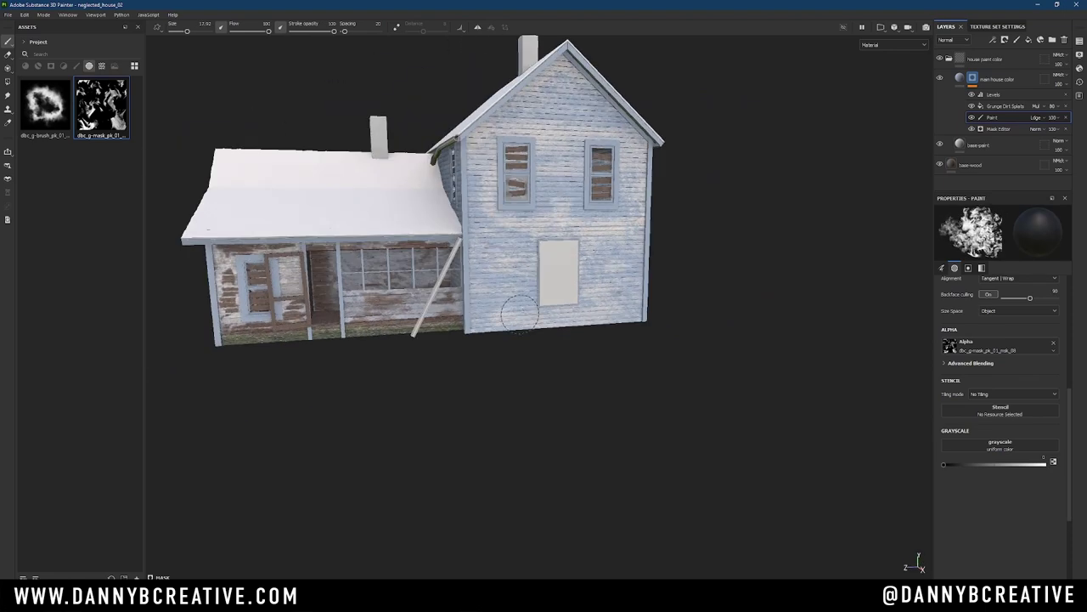
left_click_drag(520, 314, 459, 306, "alt")
right_click_drag(459, 306, 578, 323, "alt")
mouse_move(578, 322)
left_mouse_down("alt")
mouse_move(645, 326)
mouse_move(545, 430)
left_mouse_up("alt")
Check another texture set's main house color layer, then select the whole house paint color group.
left_click(1080, 41)
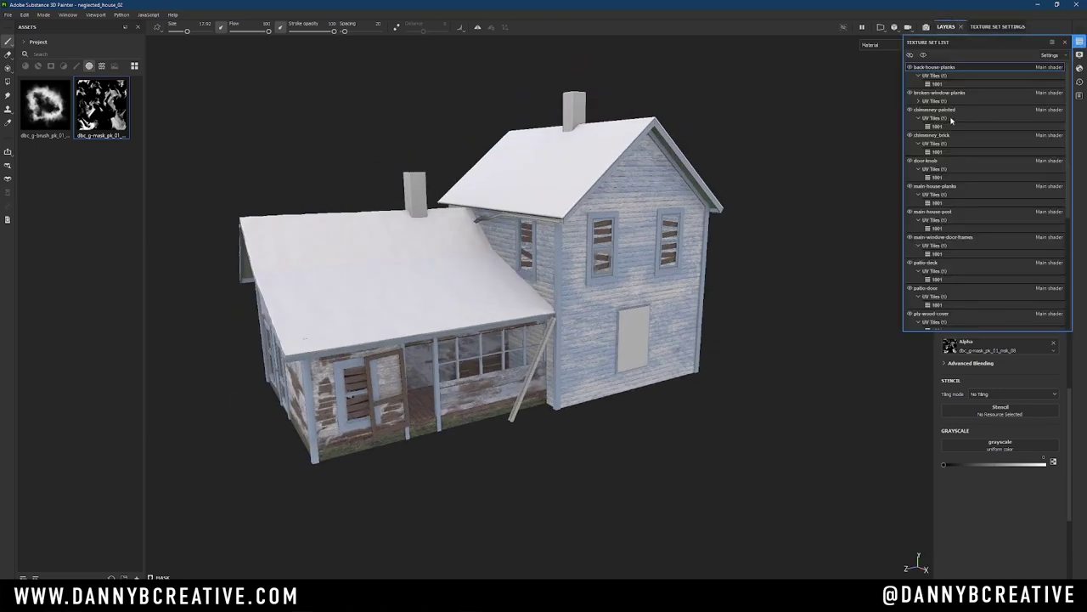
left_click(951, 119)
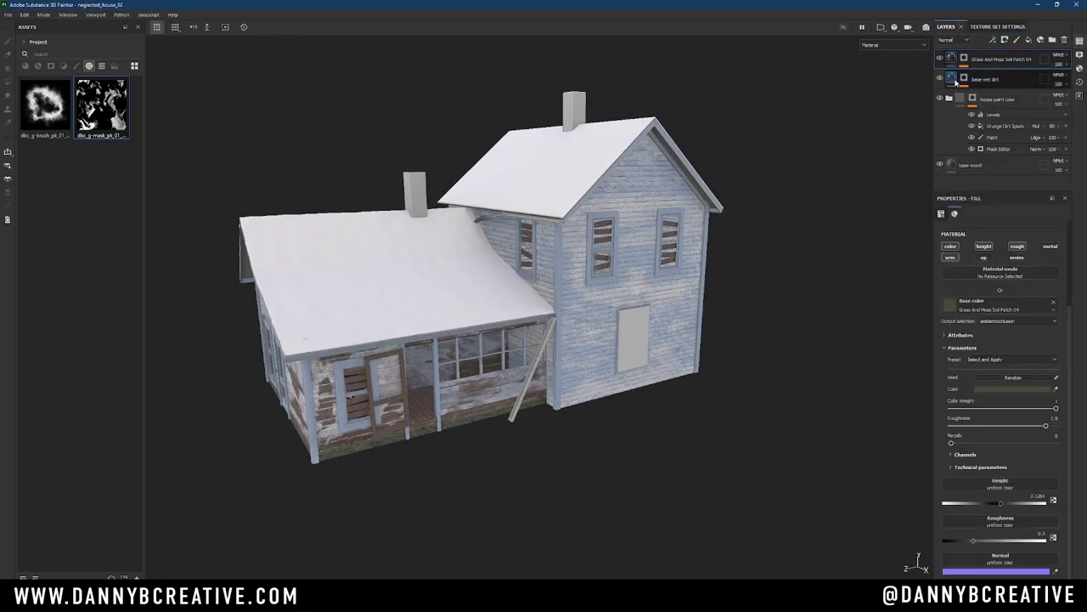
left_click(978, 168)
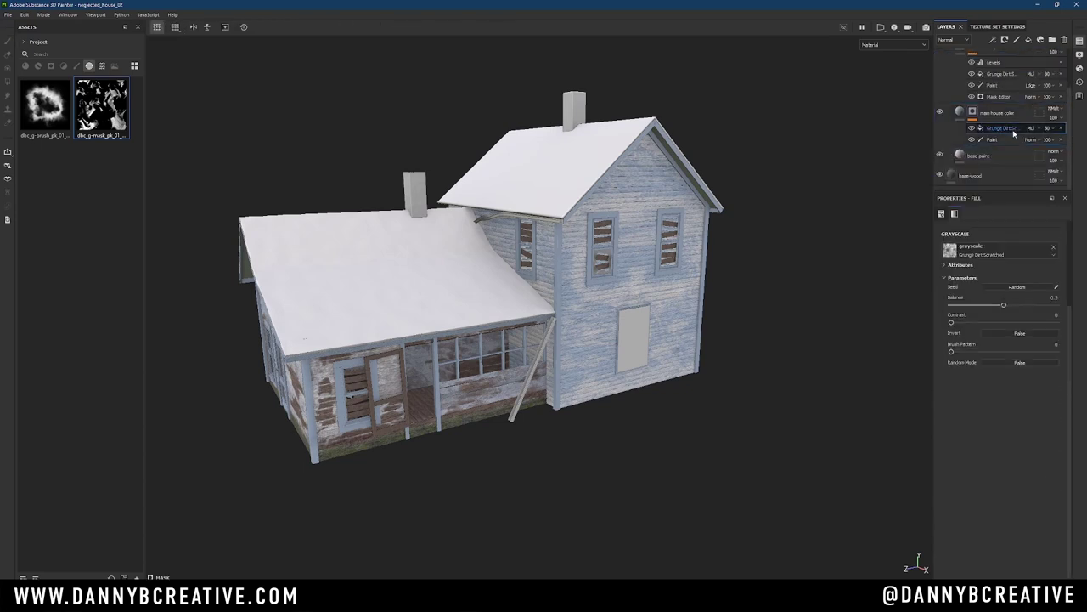
left_click(966, 83)
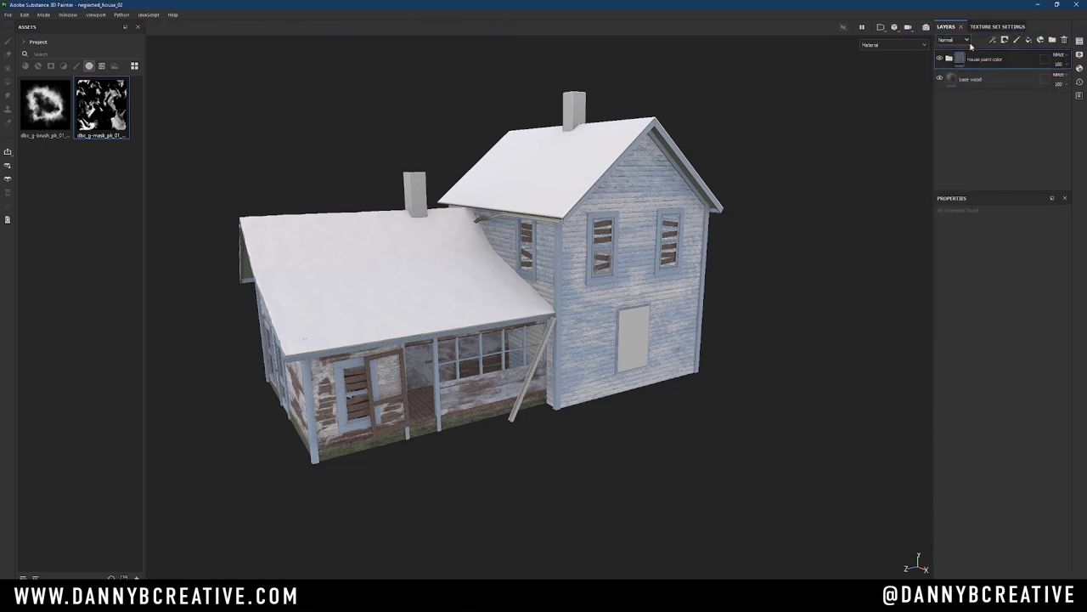
Paste the house paint color layers into the main-house-planks texture set.
left_click(1080, 41)
left_click(950, 189)
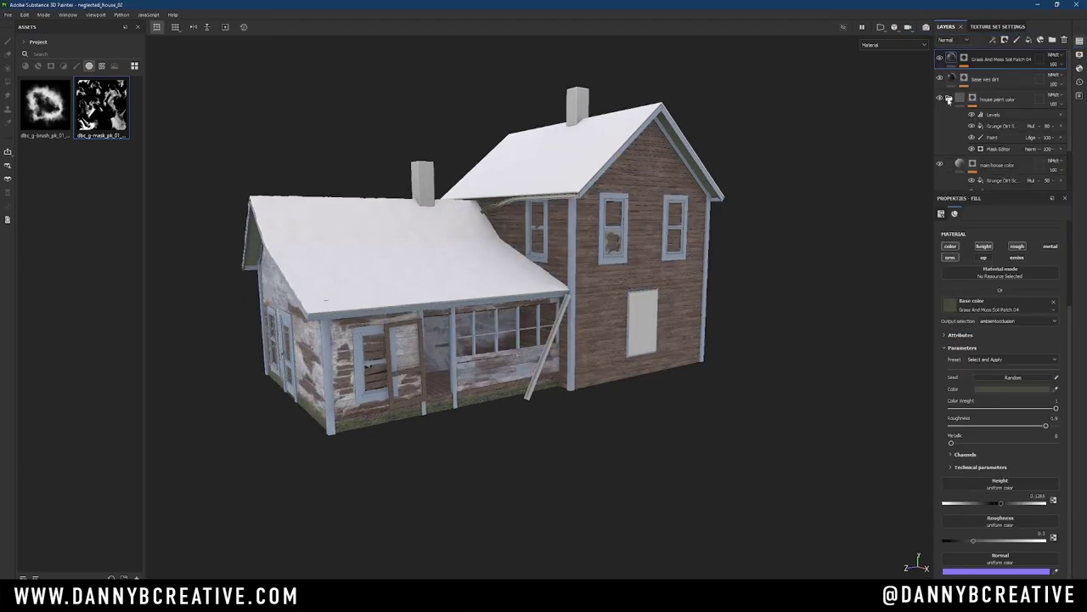
right_click(1036, 102)
left_click(1019, 270)
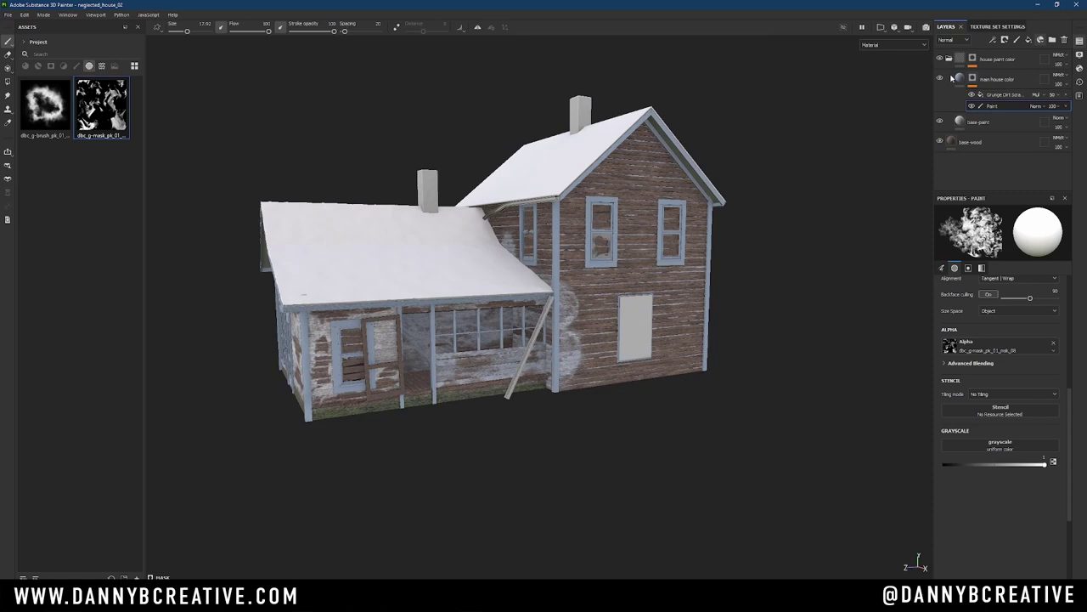
right_click(973, 59)
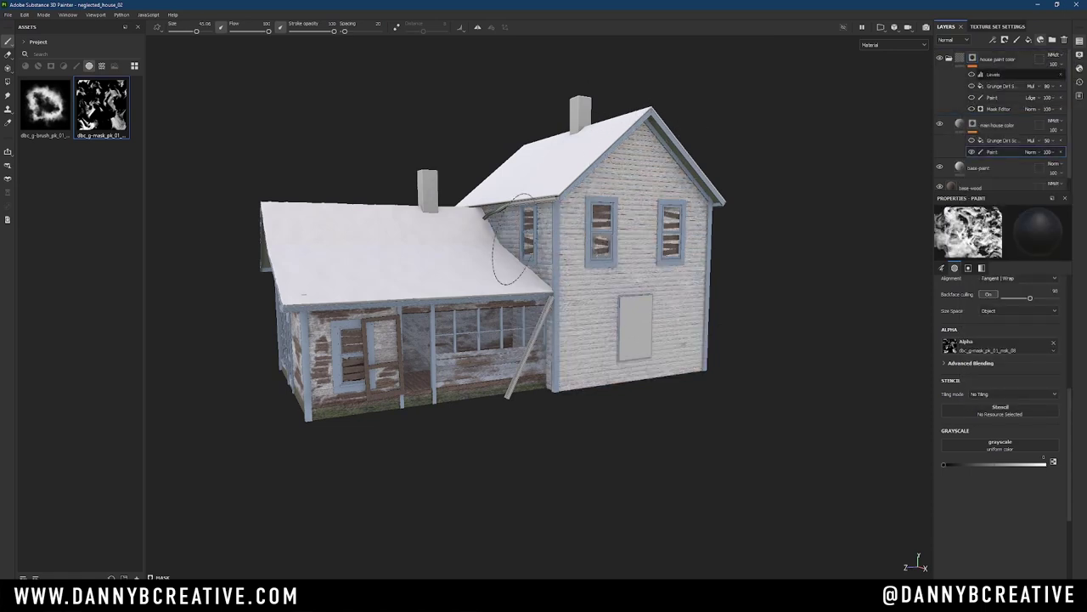
Inspect the house from several sides and undo the stray white paint on the front wall.
mouse_move(510, 238)
left_mouse_down("alt")
mouse_move(841, 331)
mouse_move(595, 255)
left_mouse_up("alt")
right_click_drag(595, 255, 737, 331, "alt")
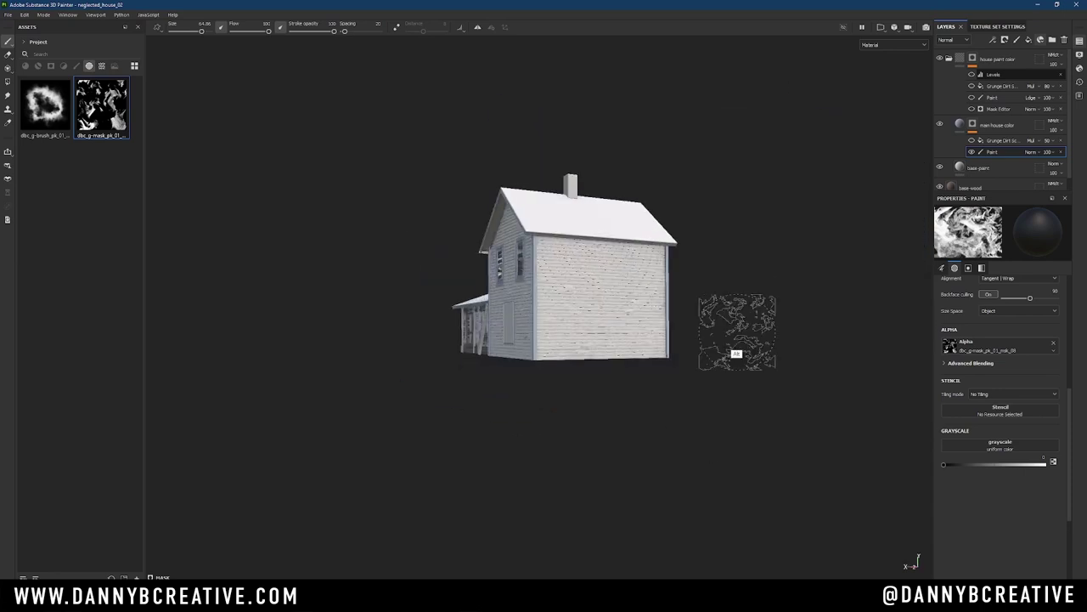
left_click_drag(736, 331, 533, 353, "alt")
mouse_move(479, 293)
left_mouse_down("alt")
mouse_move(383, 381)
mouse_move(610, 297)
mouse_move(563, 311)
mouse_move(631, 298)
mouse_move(582, 336)
left_mouse_up("alt")
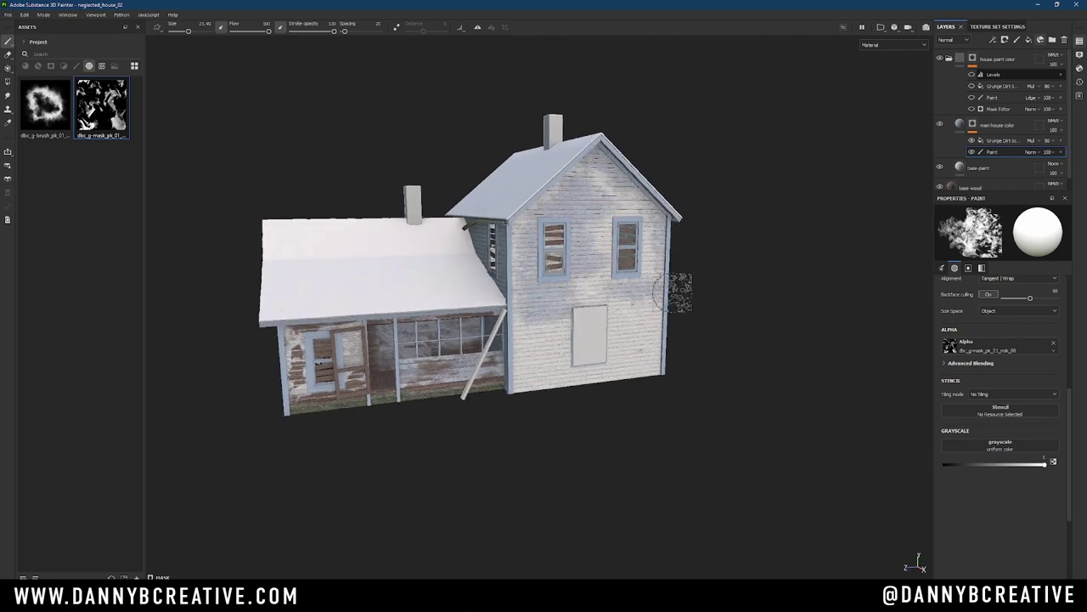
mouse_move(537, 289)
left_mouse_down("alt")
mouse_move(593, 187)
mouse_move(622, 291)
mouse_move(648, 315)
left_mouse_up("alt")
left_click_drag(650, 238, 431, 198, "alt")
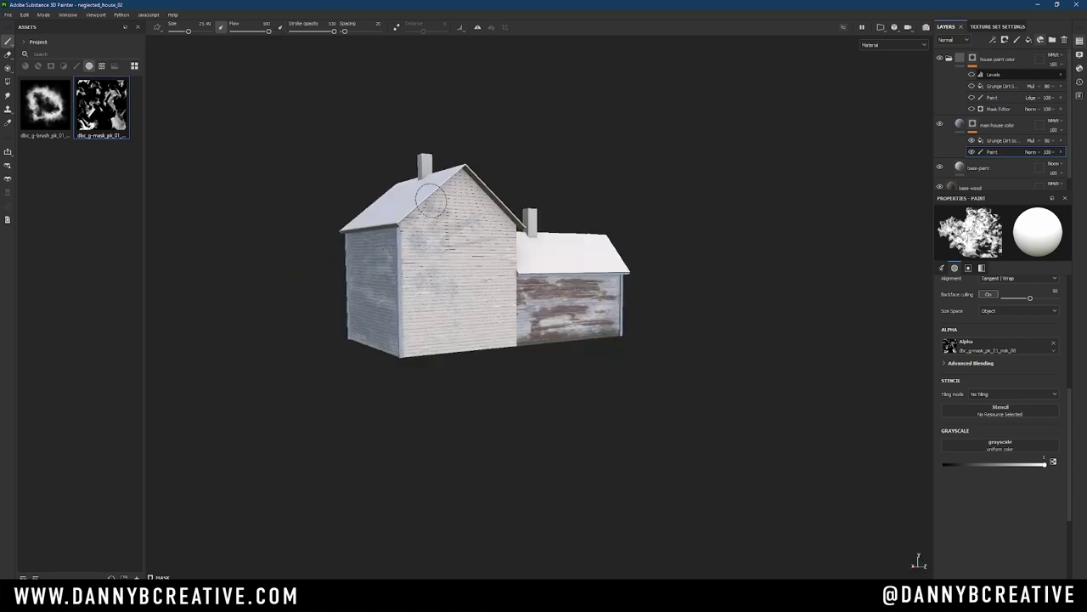
mouse_move(412, 273)
left_mouse_down("alt")
mouse_move(497, 347)
mouse_move(388, 332)
mouse_move(688, 363)
left_mouse_up("alt")
key("ctrl+z")
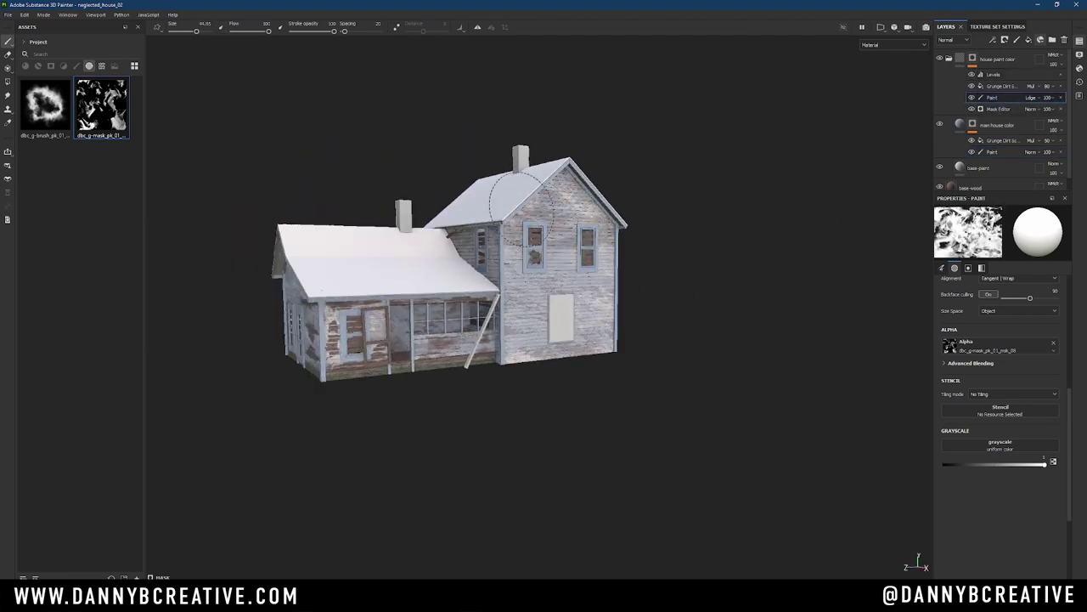
Shrink the brush and peel paint off along the bottom of the gable wall.
mouse_move(583, 234)
left_mouse_down("alt")
mouse_move(419, 241)
mouse_move(576, 337)
left_mouse_up("alt")
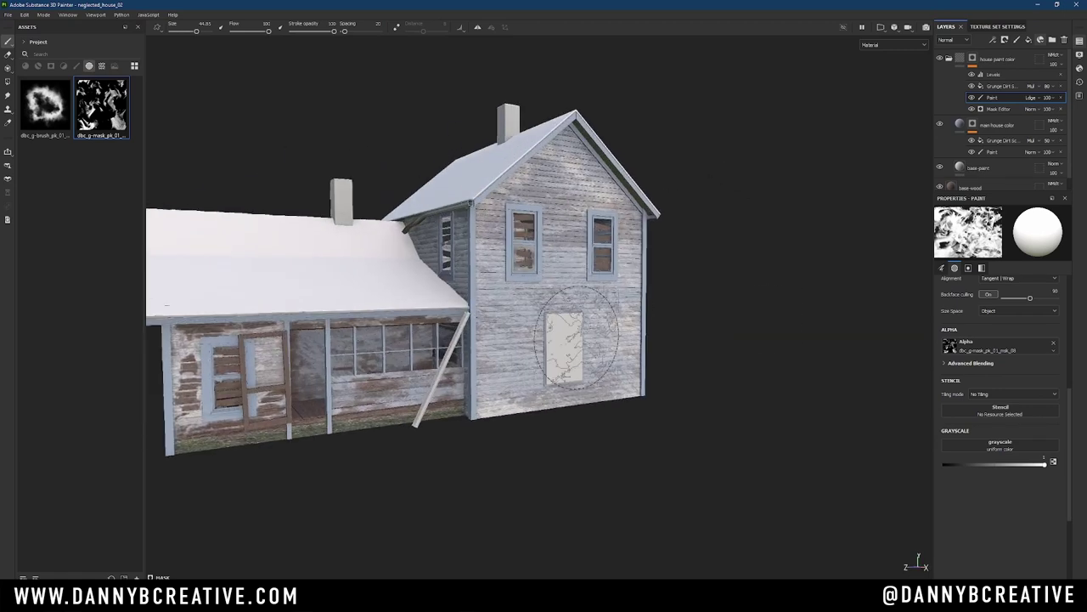
left_click_drag(548, 289, 578, 297, "alt")
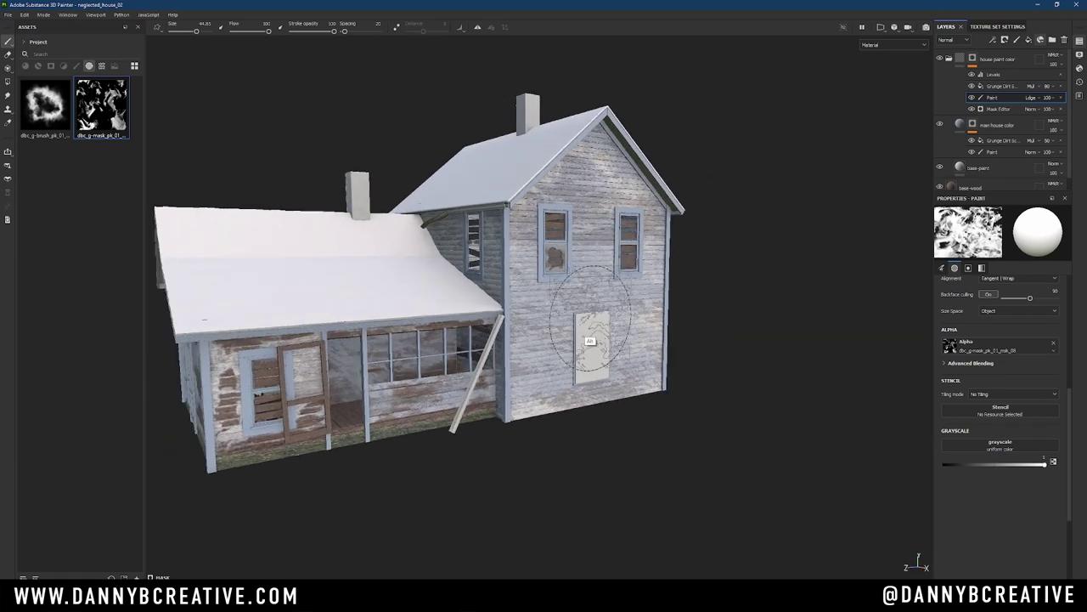
right_click_drag(612, 297, 588, 304, "ctrl")
mouse_move(606, 413)
left_mouse_down()
mouse_move(476, 400)
mouse_move(590, 187)
mouse_move(623, 256)
left_mouse_up()
right_click_drag(623, 256, 638, 256, "ctrl")
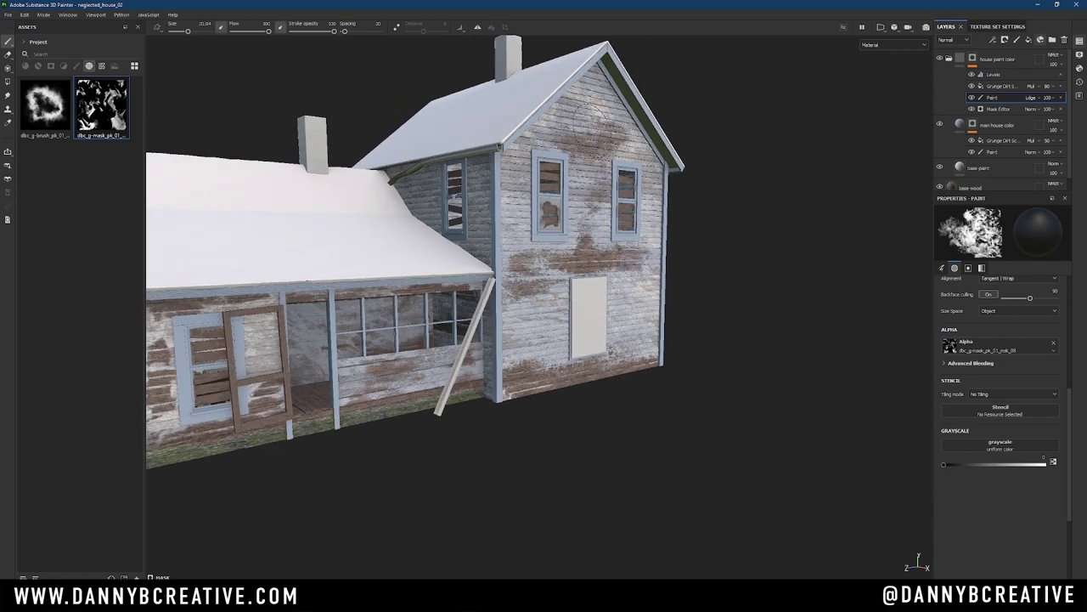
Toggle the mask paint between black and white, resize the brush, and pick the stroke-shaped alpha.
left_click_drag(578, 294, 422, 247, "alt")
scroll(450, 188, "down", 5)
left_click_drag(478, 286, 544, 183, "alt")
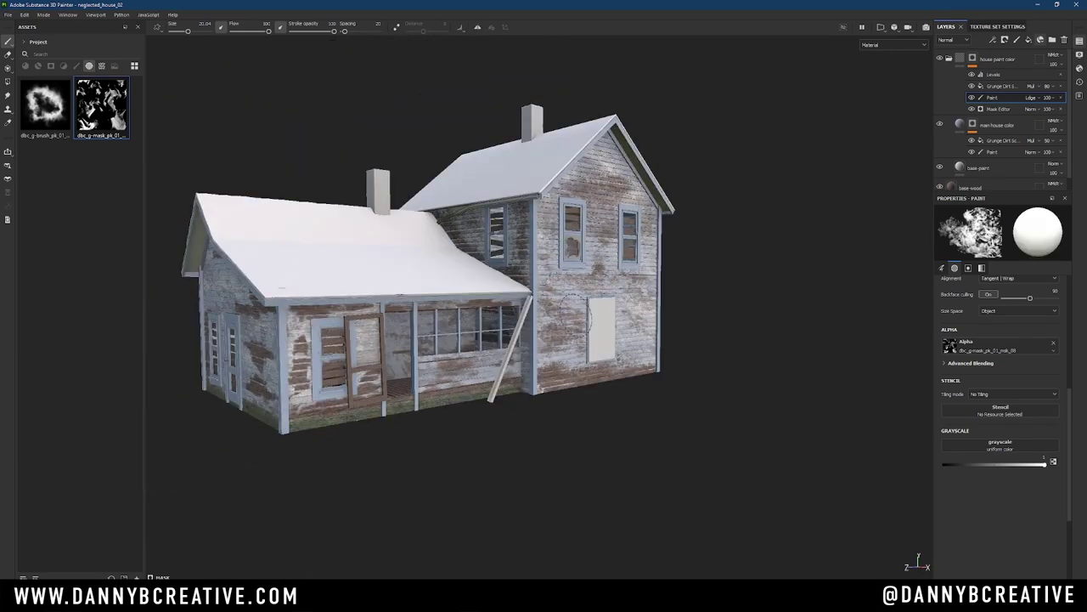
left_click_drag(582, 314, 641, 367, "alt")
key("x")
key("bracketleft")
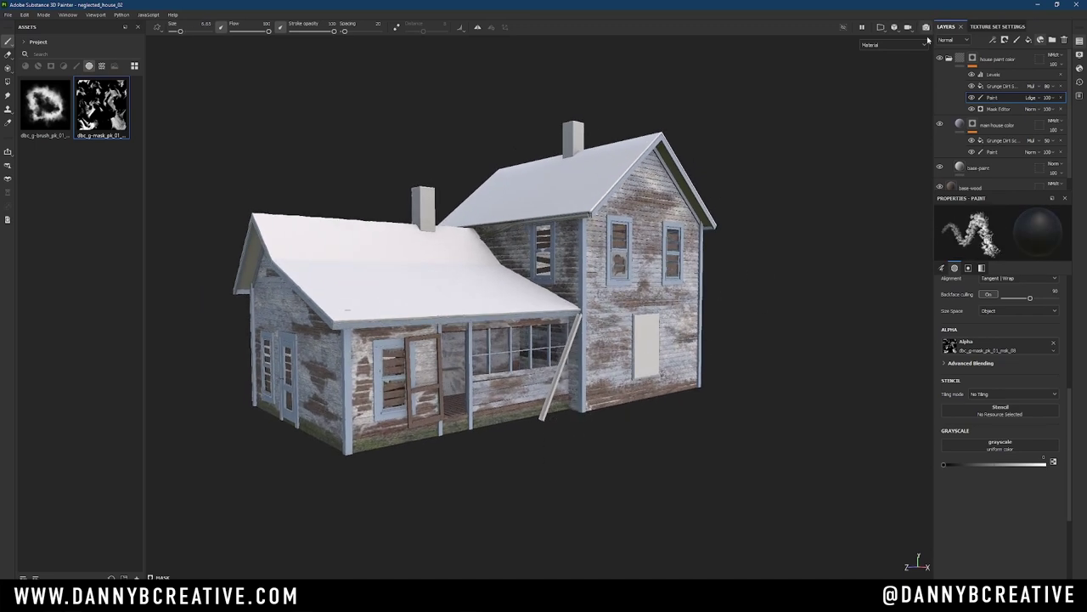
key("x")
key("bracketright")
key("bracketright")
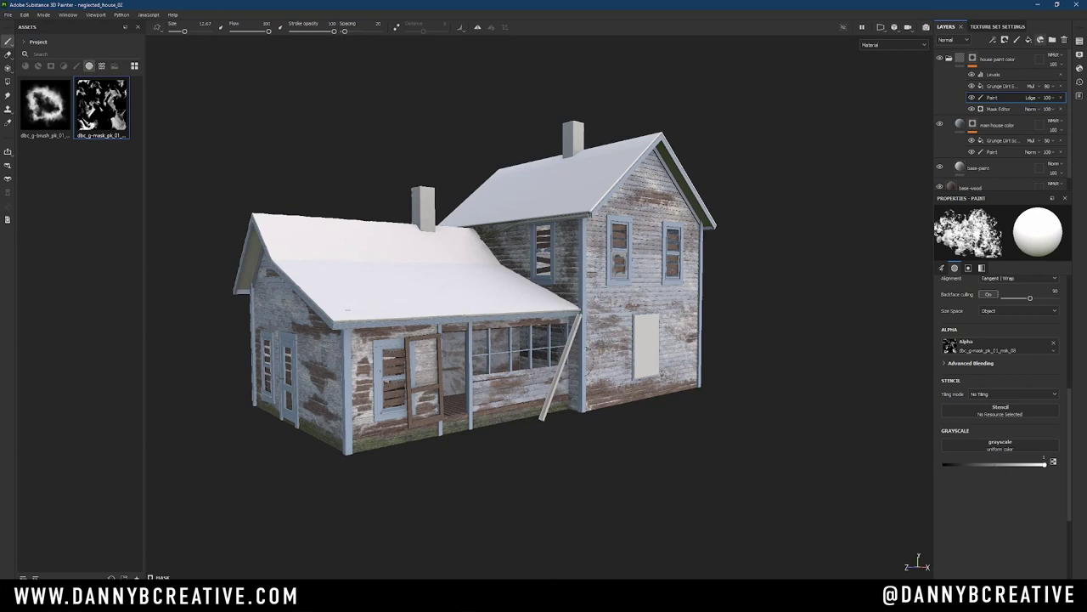
left_click(45, 105)
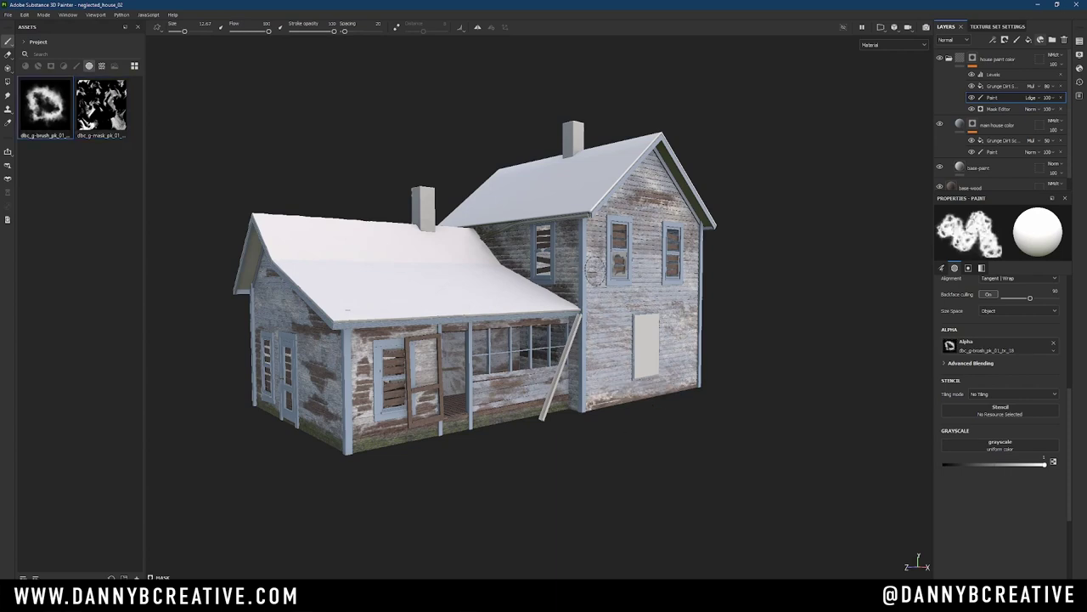
Shrink the stroke brush and bring the right gable wall into view past the porch side.
right_click_drag(659, 299, 635, 298, "ctrl")
scroll(639, 294, "up", 2)
scroll(641, 281, "up", 1)
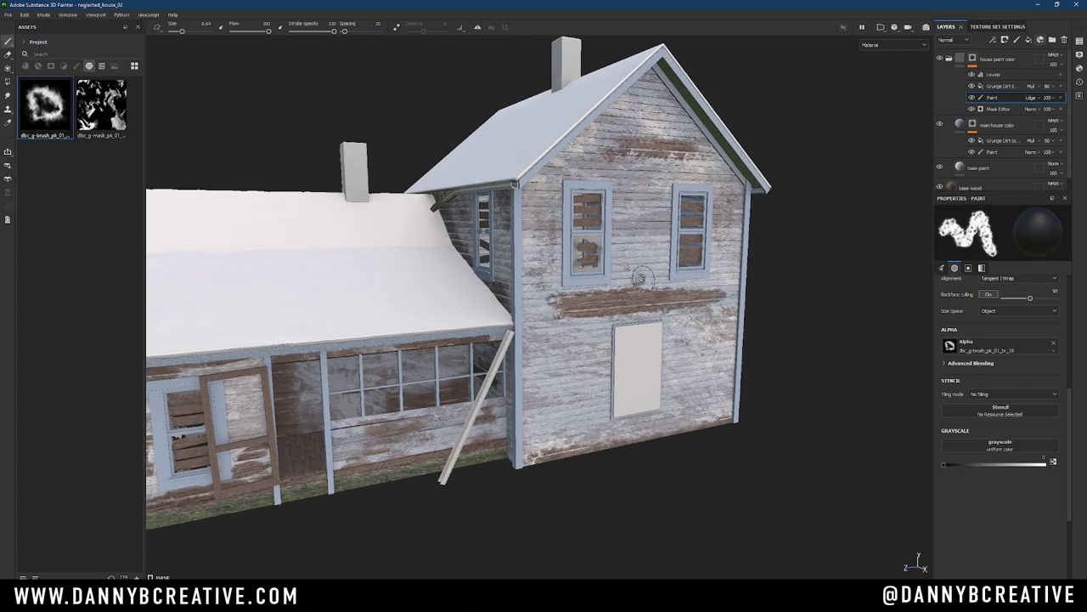
left_click_drag(656, 111, 599, 397, "alt")
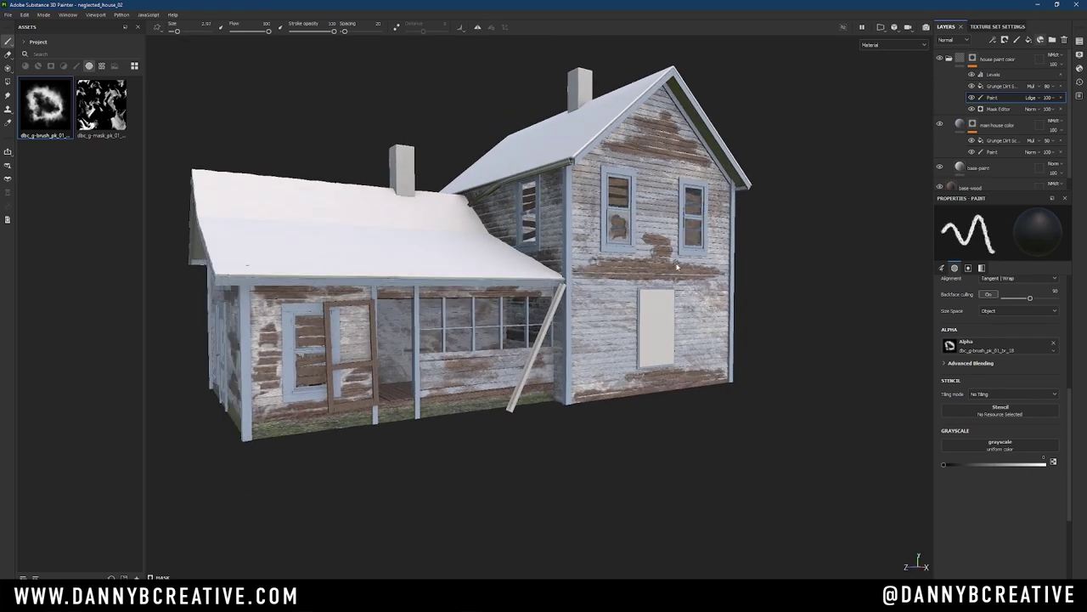
left_click_drag(677, 267, 719, 332, "alt")
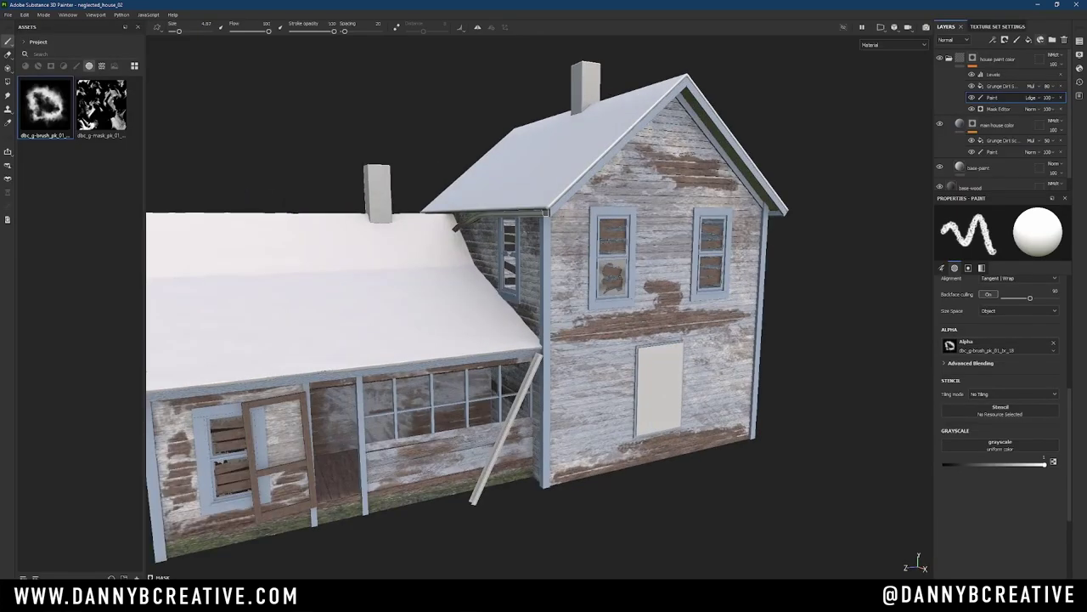
left_click_drag(671, 332, 575, 336, "alt")
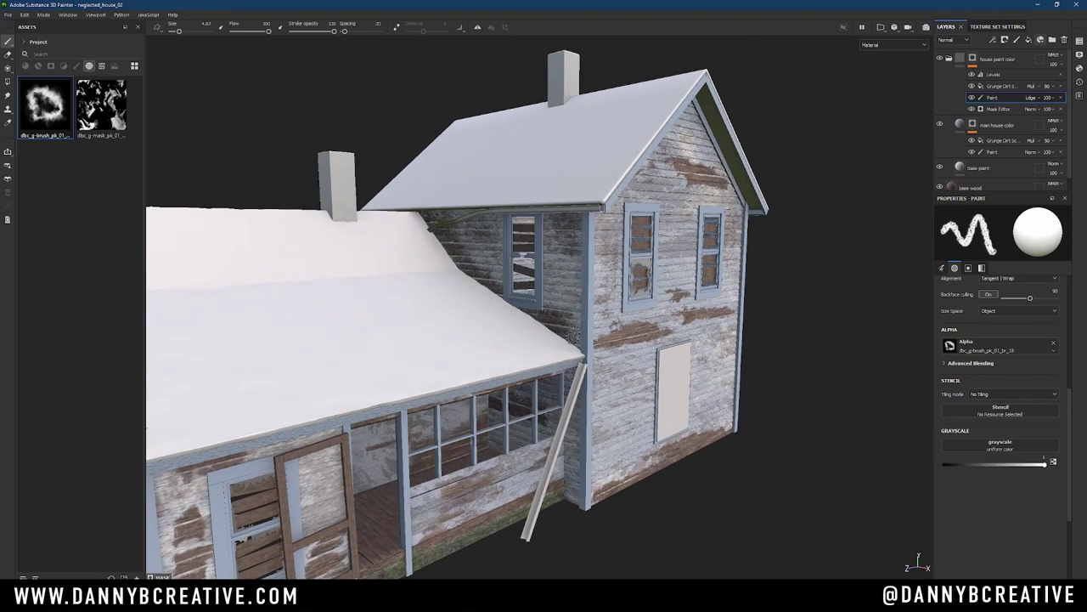
left_click_drag(456, 277, 567, 244, "alt")
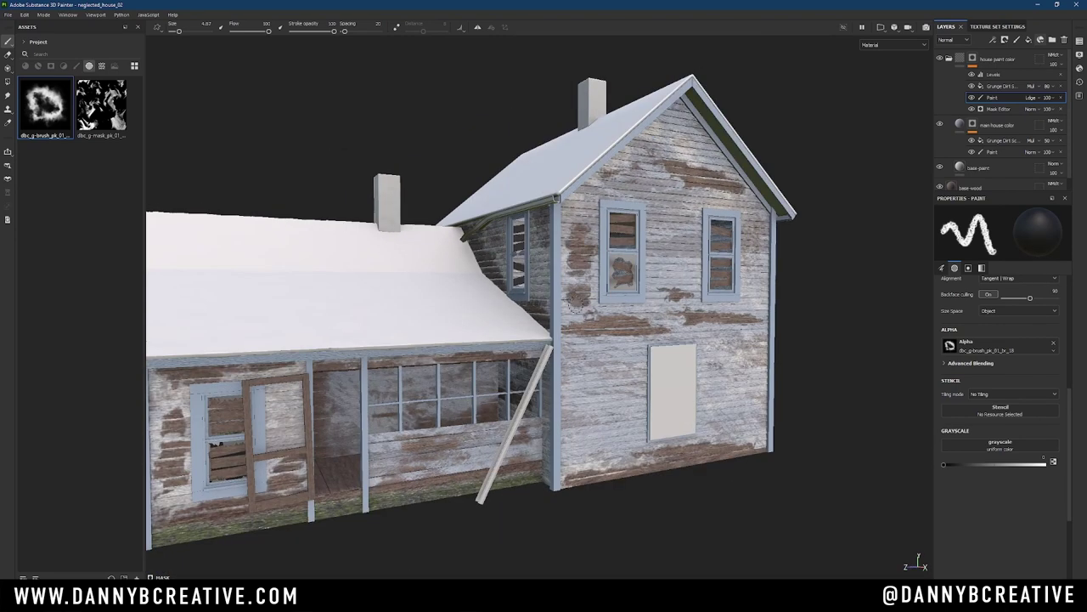
left_click_drag(651, 203, 672, 237, "alt")
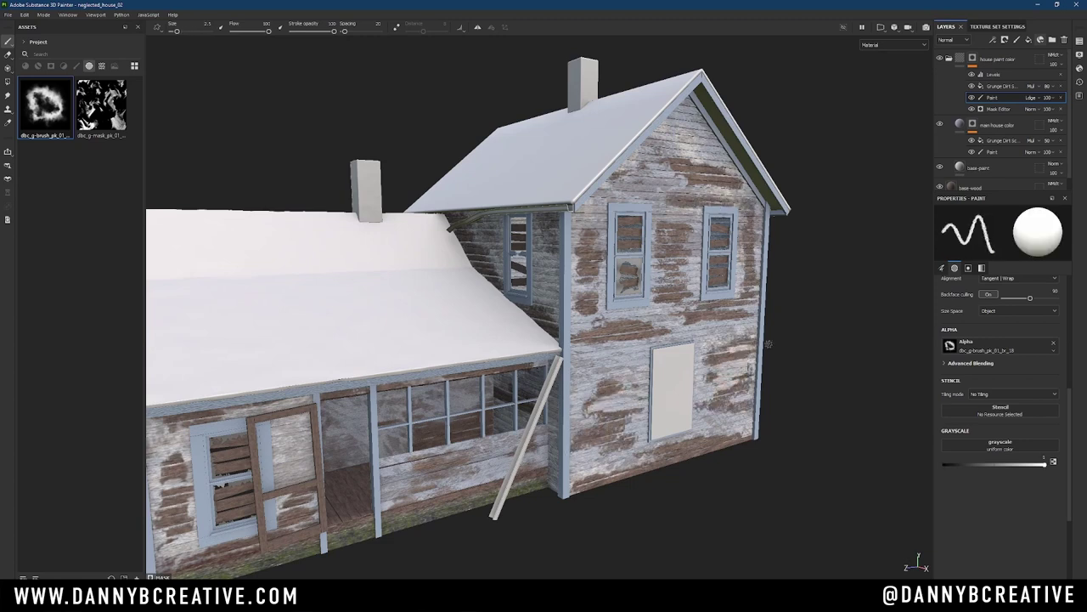
Frame the whole house and paint horizontal peeled-paint streaks across the right wall.
key("f")
key("F10")
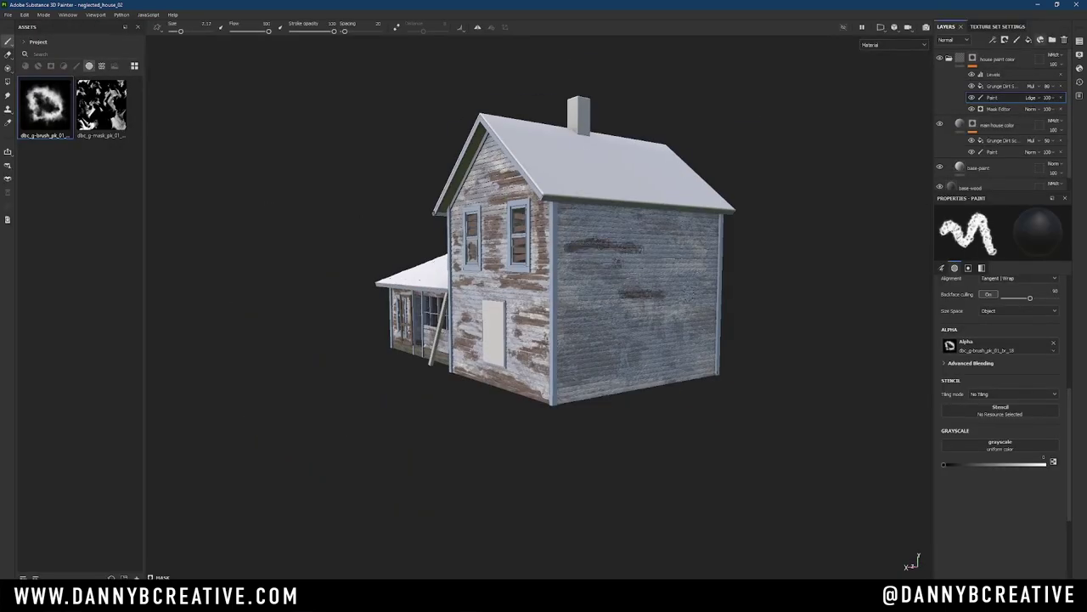
left_click_drag(569, 223, 690, 236)
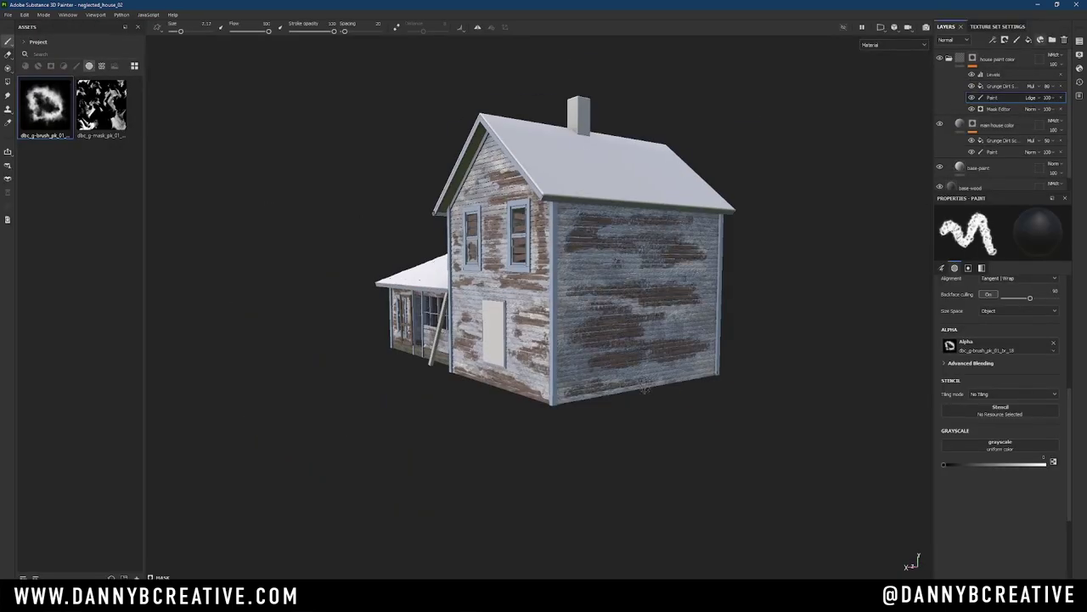
mouse_move(646, 339)
left_mouse_down("alt")
mouse_move(674, 343)
mouse_move(510, 340)
left_mouse_up("alt")
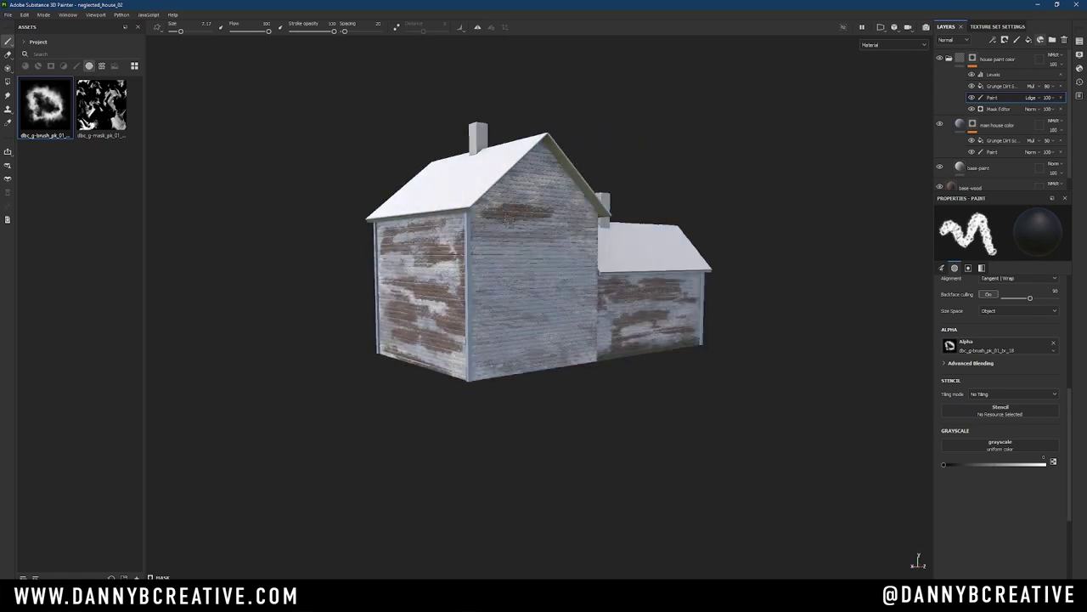
scroll(544, 246, "up", 2)
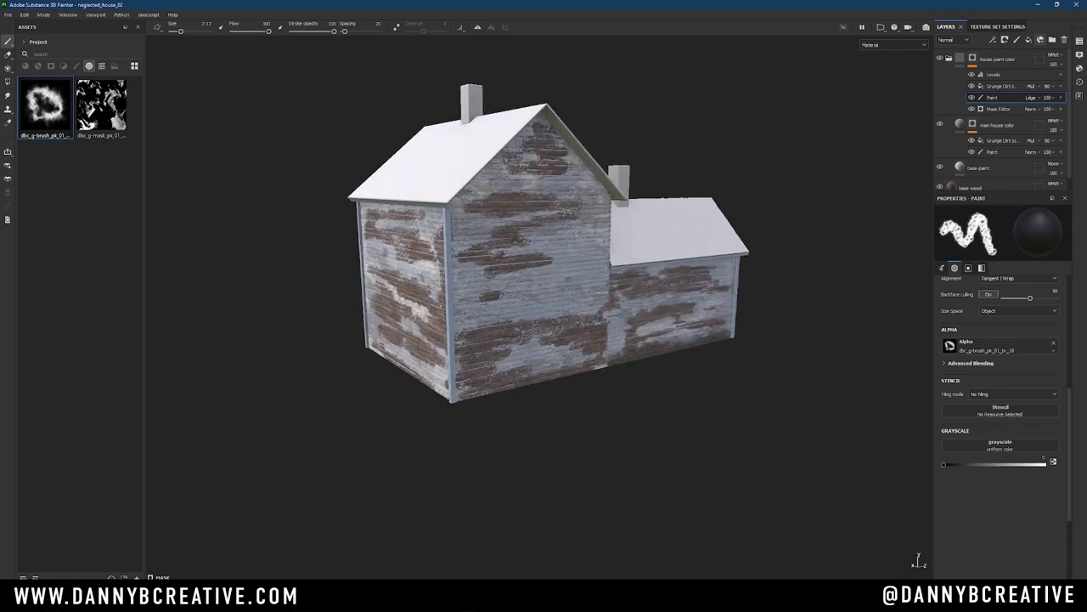
Enlarge the brush and orbit the house to inspect the weathered walls from every side.
mouse_move(514, 295)
right_mouse_down("ctrl")
mouse_move(531, 295)
mouse_move(514, 259)
right_mouse_up("ctrl")
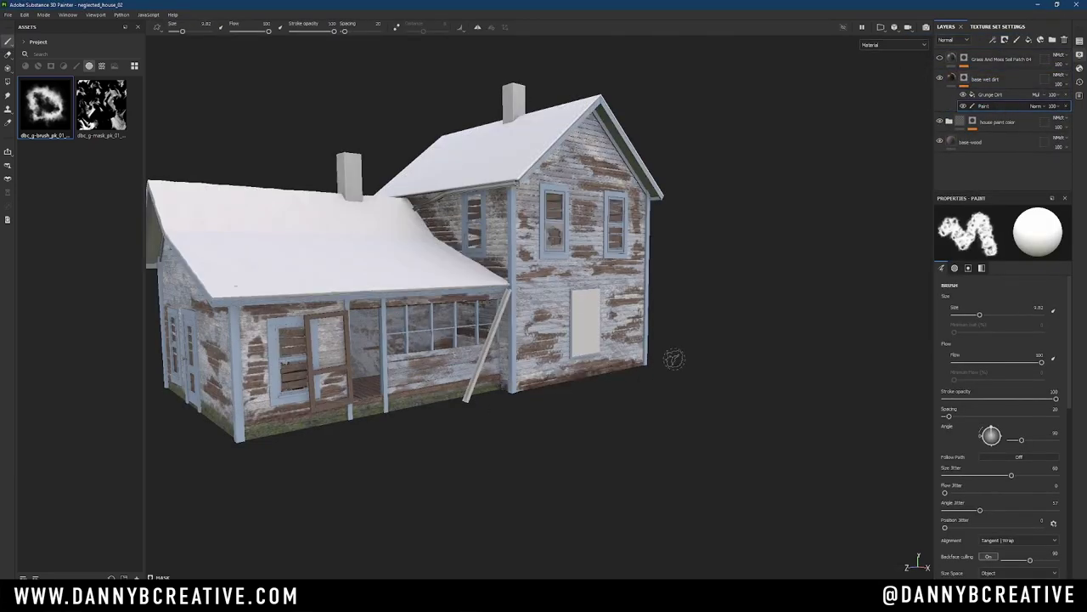
mouse_move(674, 358)
left_mouse_down("alt")
mouse_move(390, 377)
mouse_move(624, 417)
left_mouse_up("alt")
scroll(624, 418, "up", 5)
mouse_move(547, 342)
left_mouse_down("alt")
mouse_move(510, 374)
mouse_move(450, 242)
left_mouse_up("alt")
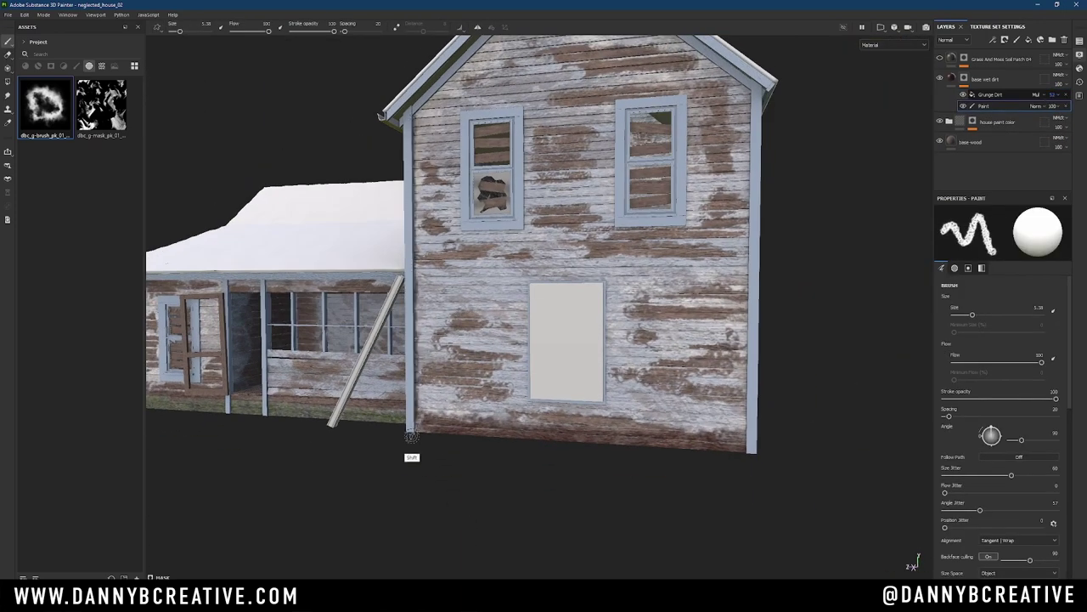
mouse_move(411, 436)
left_mouse_down("alt")
mouse_move(588, 417)
mouse_move(510, 408)
mouse_move(544, 400)
left_mouse_up("alt")
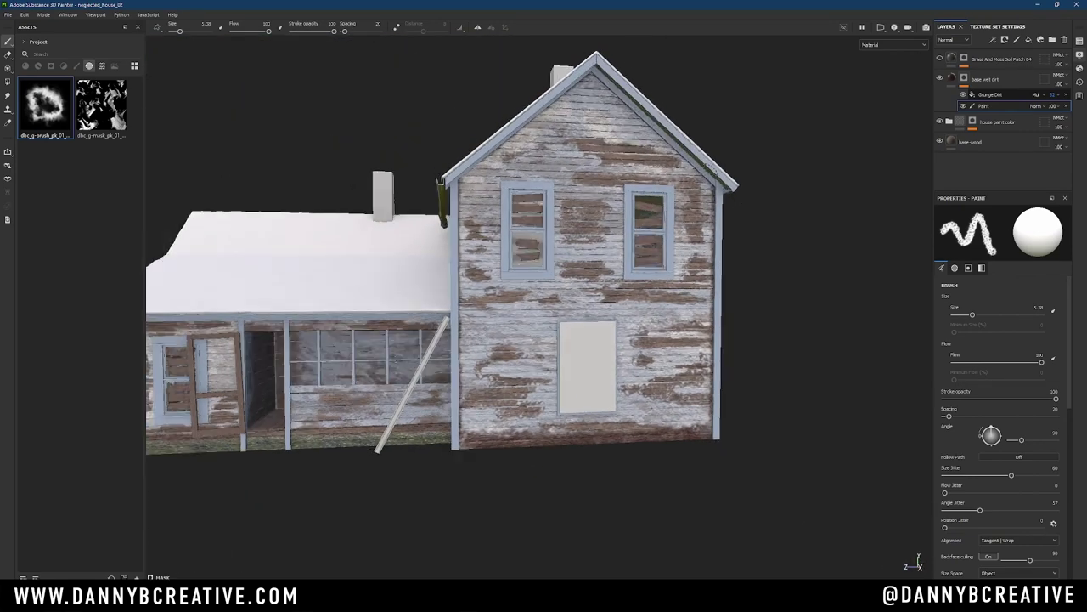
mouse_move(713, 166)
left_mouse_down("alt")
mouse_move(692, 308)
mouse_move(684, 203)
left_mouse_up("alt")
left_click_drag(711, 438, 561, 468, "alt")
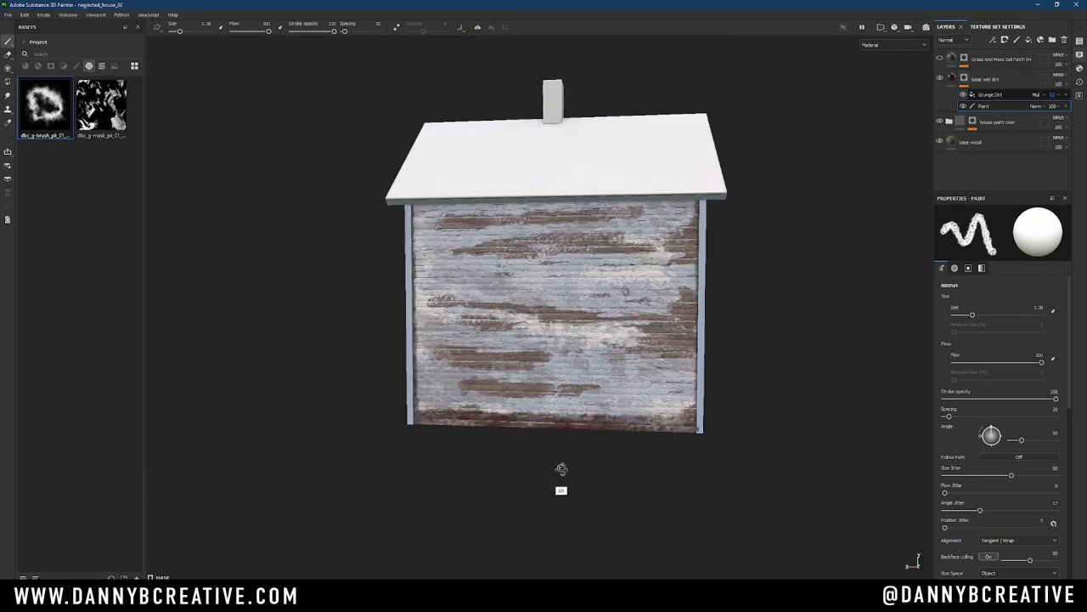
left_click_drag(700, 335, 646, 265, "alt")
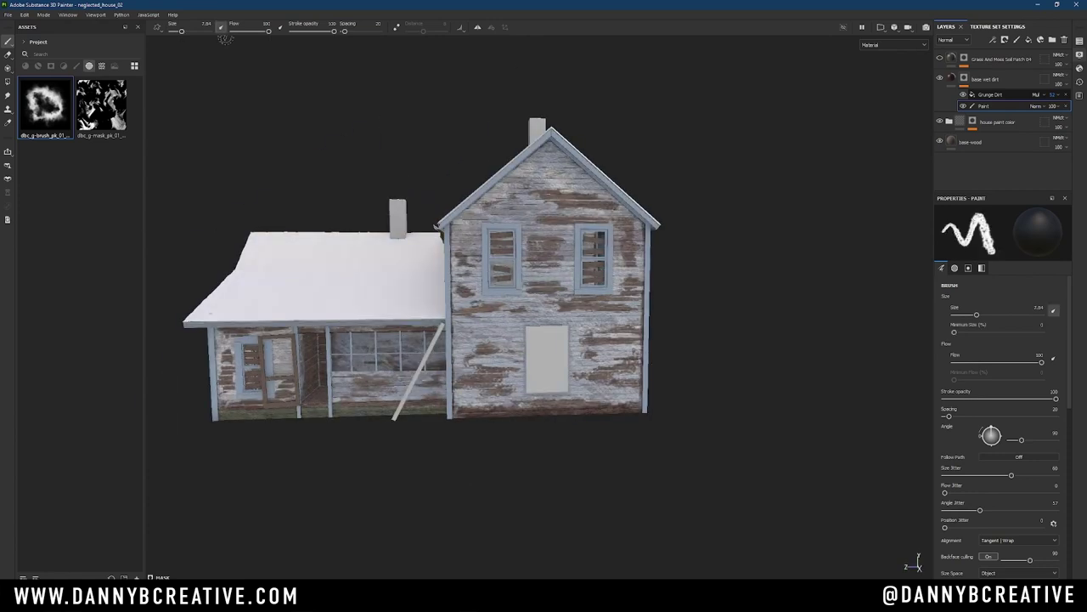
left_click_drag(463, 348, 510, 408, "alt")
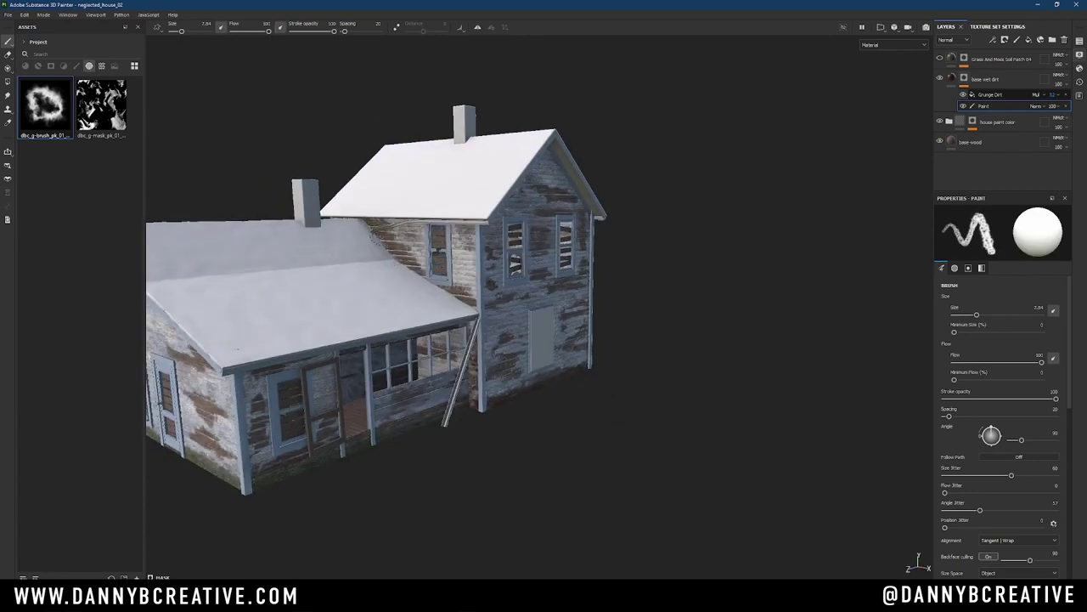
mouse_move(404, 269)
left_mouse_down("alt")
mouse_move(492, 315)
mouse_move(561, 383)
mouse_move(691, 361)
left_mouse_up("alt")
mouse_move(773, 364)
left_mouse_down("alt")
mouse_move(778, 308)
mouse_move(651, 374)
mouse_move(656, 356)
left_mouse_up("alt")
Add a paint effect to the grass layer's mask and preview the house in the render view.
left_click(948, 68)
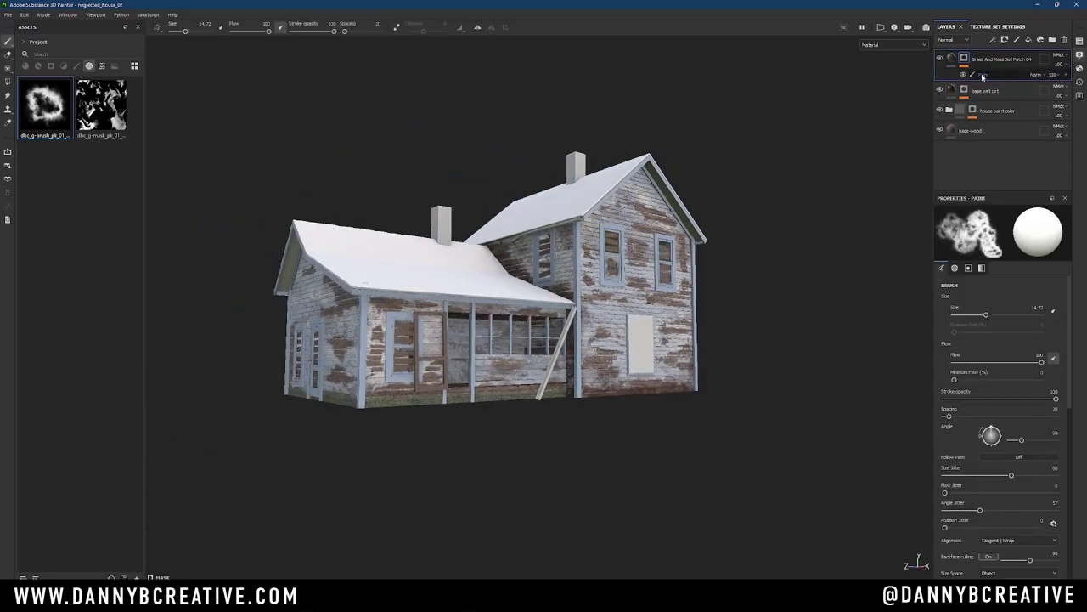
mouse_move(631, 397)
right_mouse_down("alt")
mouse_move(631, 423)
mouse_move(451, 443)
right_mouse_up("alt")
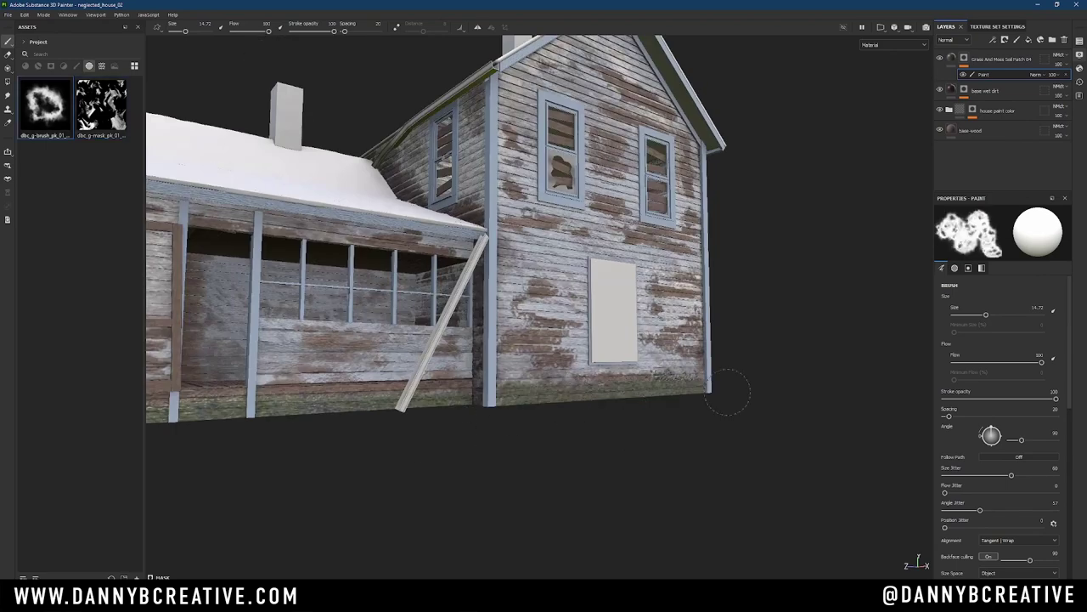
mouse_move(727, 393)
left_mouse_down("alt")
mouse_move(575, 382)
mouse_move(651, 376)
mouse_move(566, 461)
mouse_move(514, 345)
mouse_move(586, 280)
mouse_move(663, 281)
left_mouse_up("alt")
left_click(924, 29)
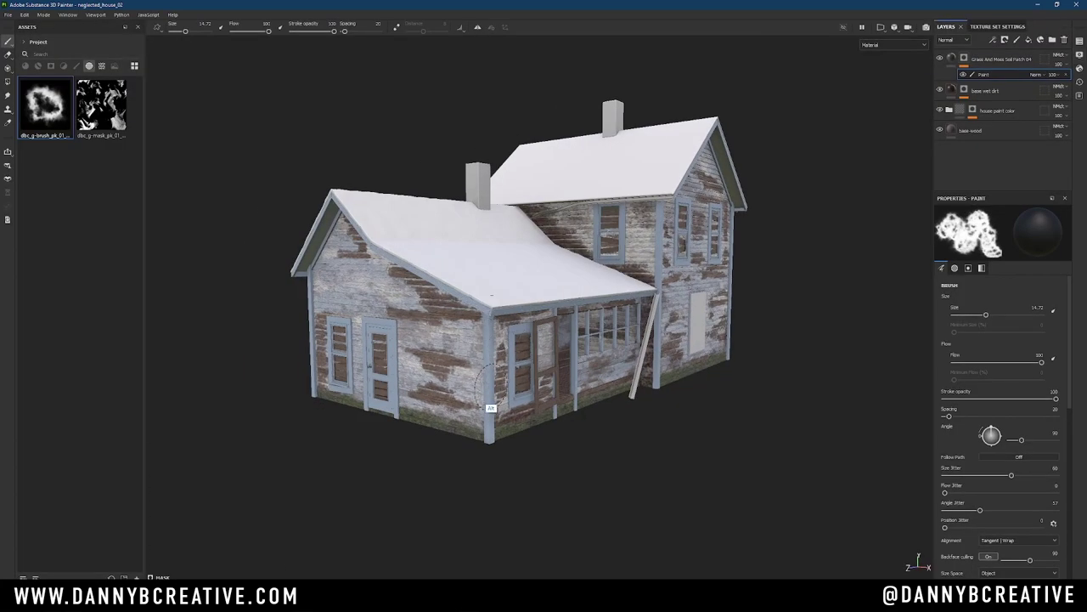
left_click_drag(491, 407, 490, 388, "alt")
Pick the walls' texture set from the model and add hand-painting to the main house color mask.
right_click(467, 393, "ctrl+alt")
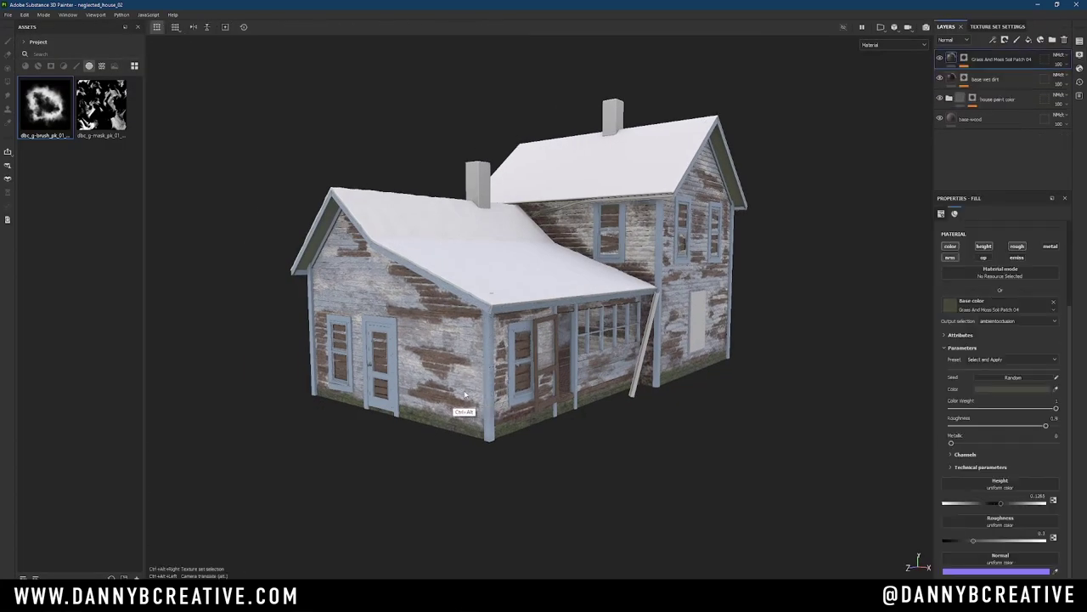
right_click(466, 394, "ctrl+alt")
mouse_move(502, 348)
left_mouse_down("alt")
mouse_move(551, 308)
mouse_move(607, 337)
mouse_move(577, 281)
left_mouse_up("alt")
left_click(1041, 39)
right_click(577, 280, "ctrl+alt")
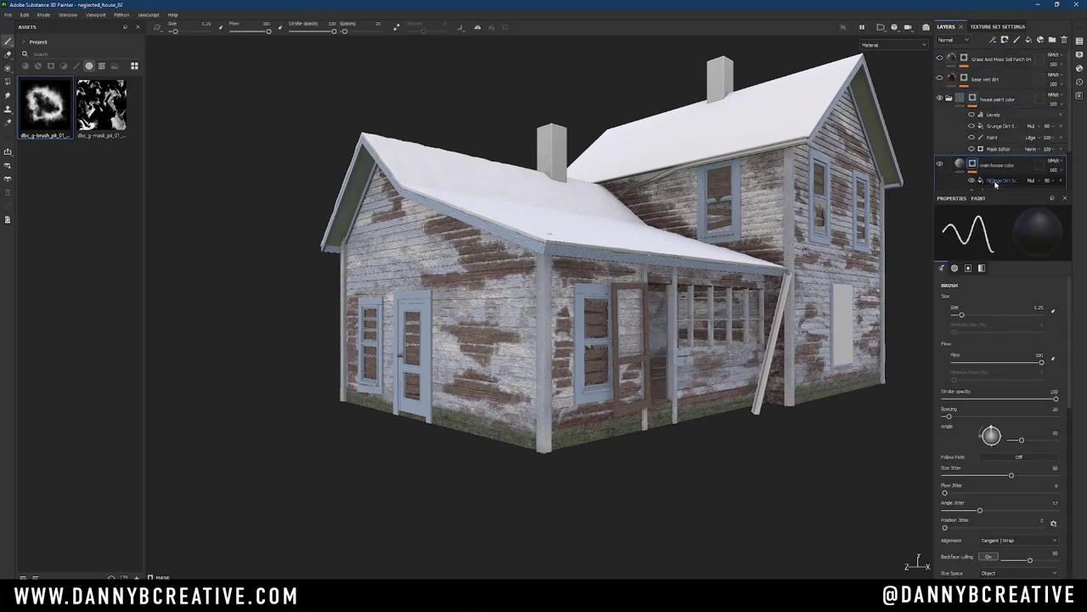
Raise the Grunge Dirt Scratched fill's balance to 0.94.
scroll(996, 185, "down", 2)
left_click_drag(543, 323, 476, 323, "alt")
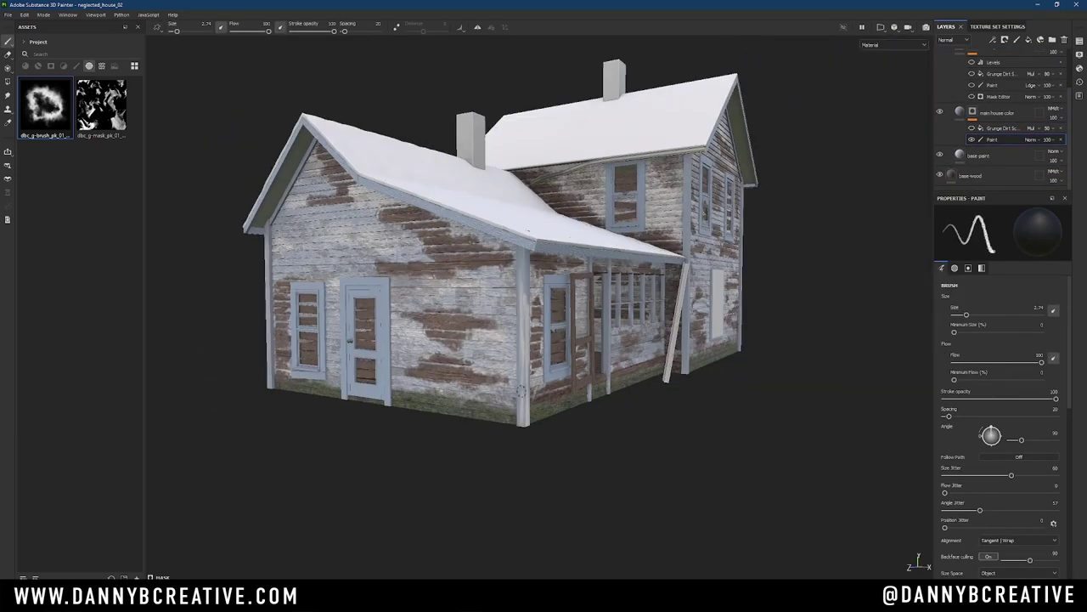
left_click(1002, 127)
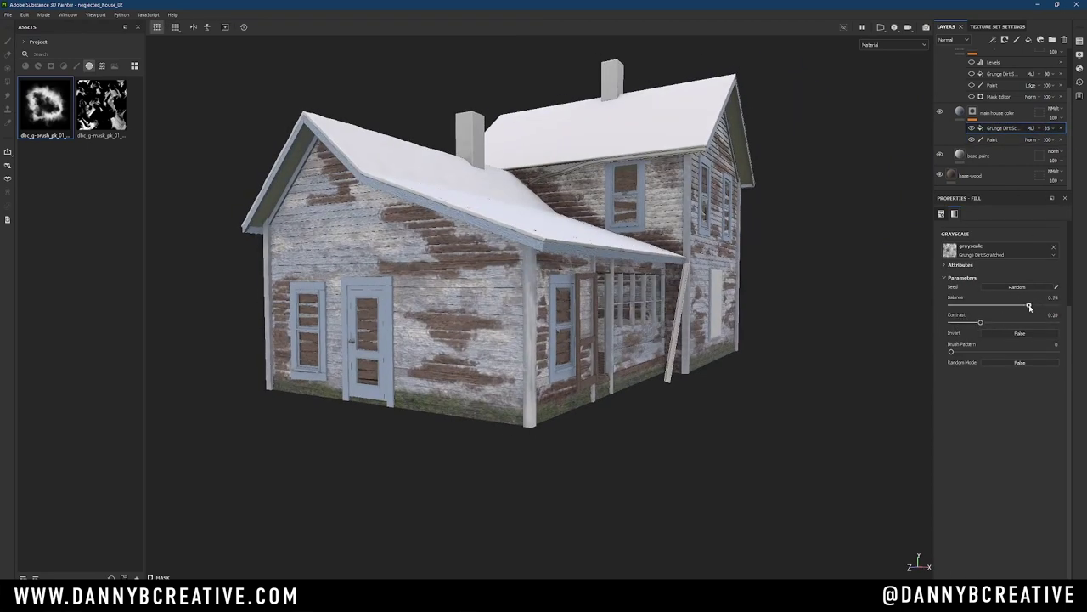
mouse_move(595, 340)
left_mouse_down("alt")
mouse_move(546, 439)
mouse_move(578, 371)
mouse_move(723, 327)
left_mouse_up("alt")
left_click(992, 139)
Lower the Mask Editor's medium curvature to 0.35.
left_click_drag(763, 419, 680, 399, "alt+shift")
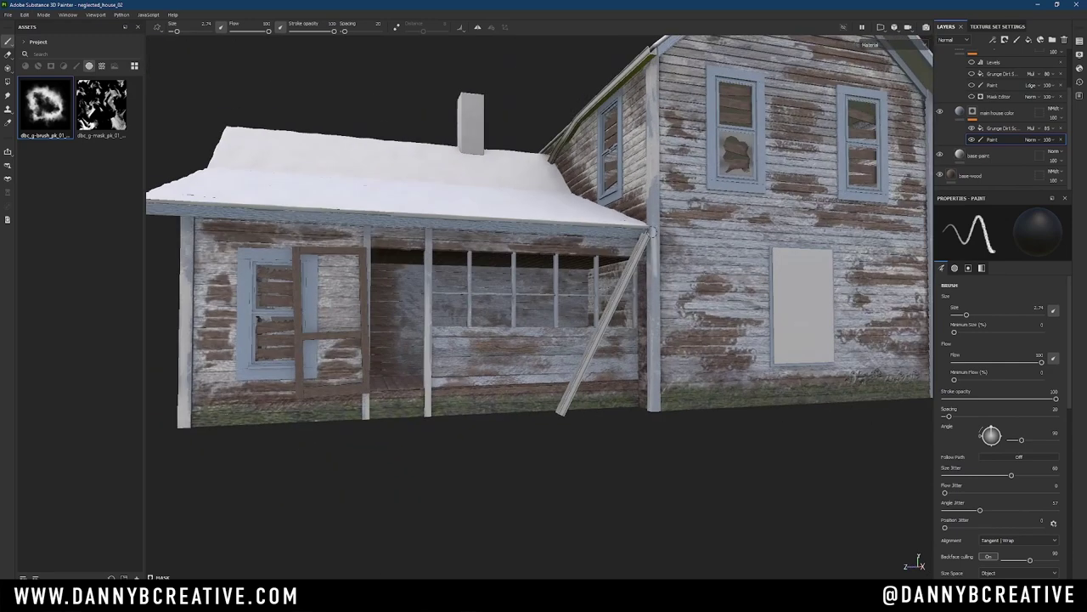
mouse_move(653, 231)
left_mouse_down("alt")
mouse_move(668, 287)
mouse_move(716, 315)
mouse_move(639, 259)
mouse_move(685, 277)
mouse_move(718, 340)
mouse_move(830, 274)
left_mouse_up("alt")
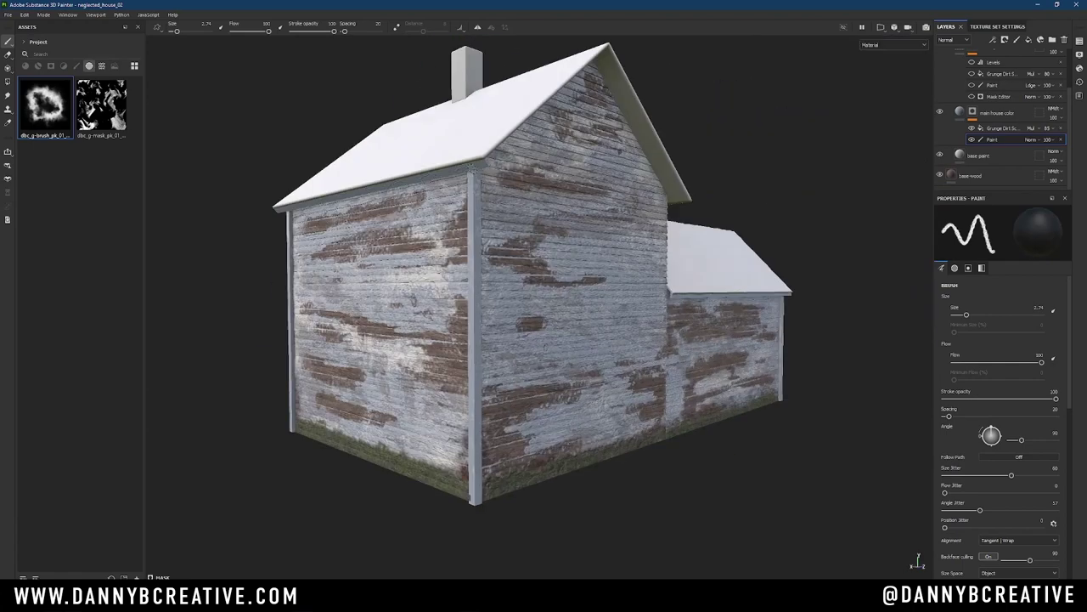
mouse_move(463, 503)
left_mouse_down("alt")
mouse_move(478, 508)
mouse_move(643, 358)
mouse_move(526, 416)
mouse_move(406, 357)
mouse_move(965, 120)
left_mouse_up("alt")
left_click(998, 96)
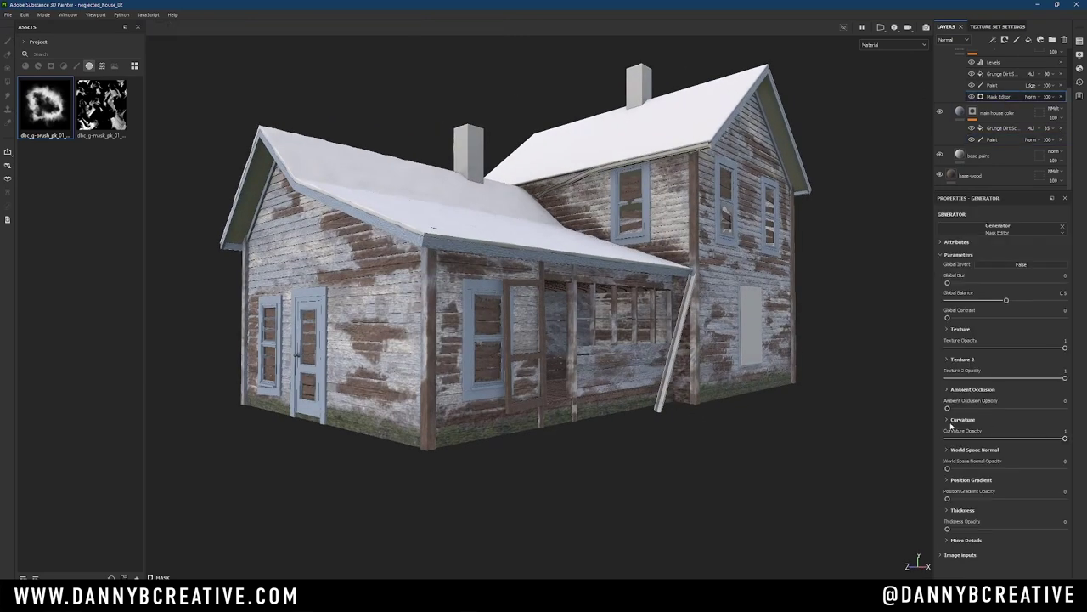
scroll(708, 471, "up", 3)
scroll(1004, 332, "down", 3)
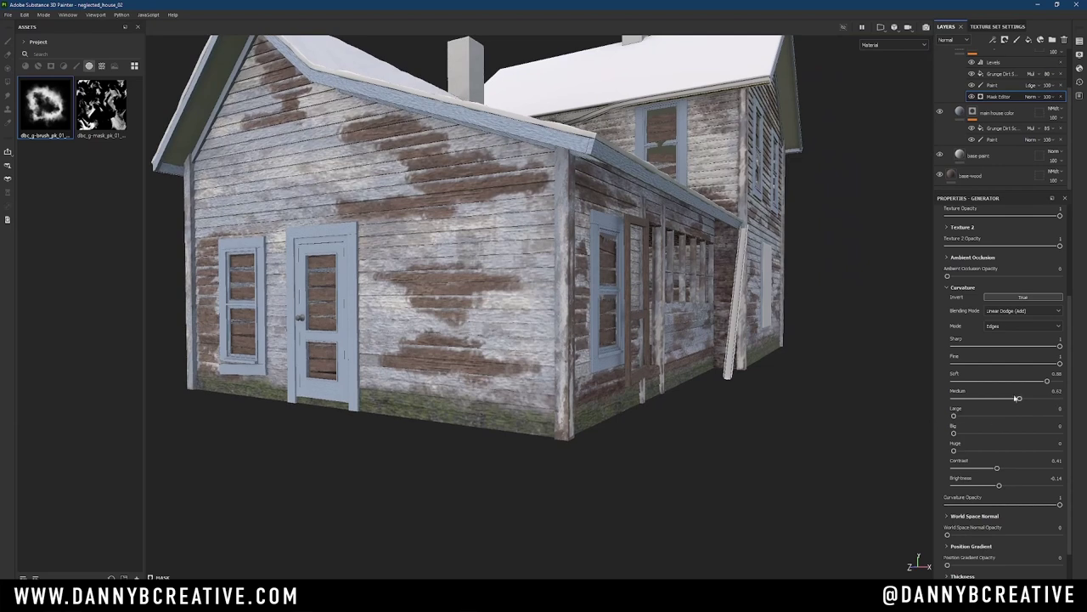
mouse_move(734, 383)
left_mouse_down("alt")
mouse_move(686, 450)
mouse_move(1071, 98)
left_mouse_up("alt")
scroll(1002, 111, "up", 1)
left_click(992, 124)
Select the paint layer under house paint color and touch up the door side and back wall.
left_click(999, 113)
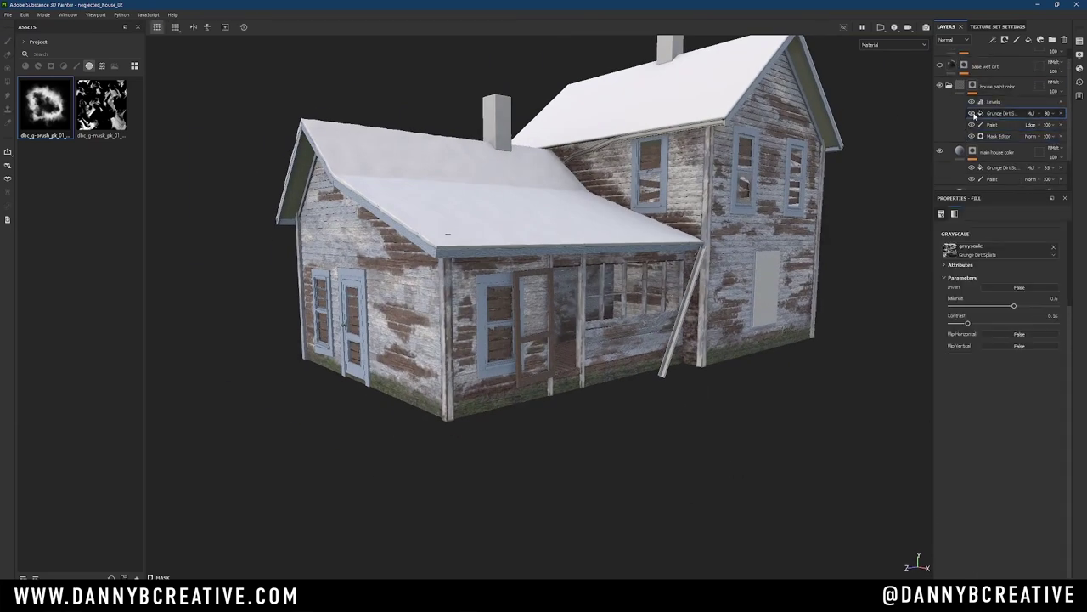
left_click(992, 124)
left_click_drag(510, 255, 480, 280, "alt")
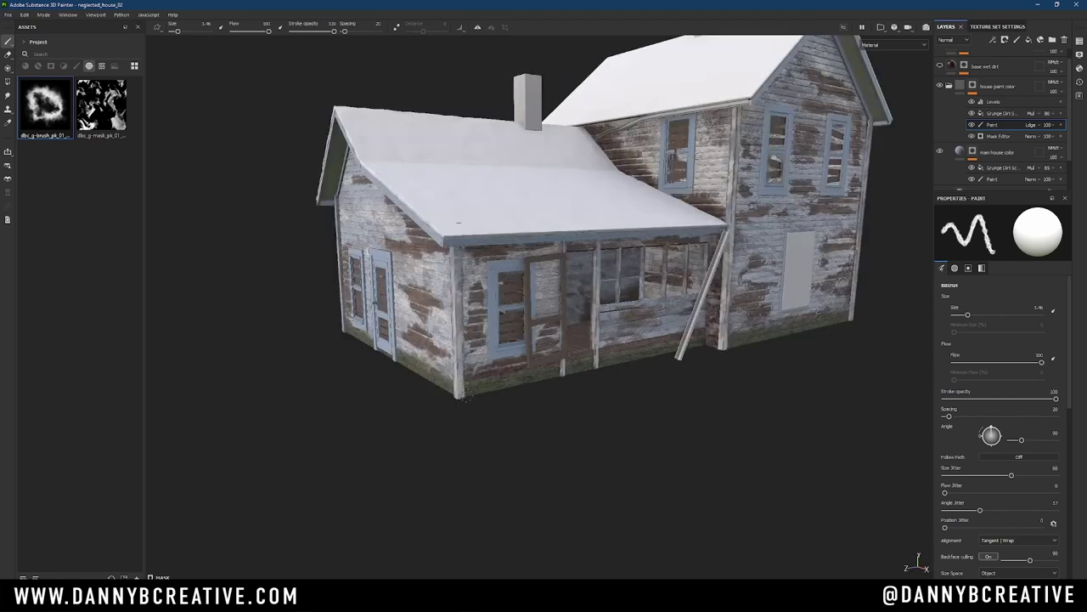
mouse_move(468, 345)
left_mouse_down("alt")
mouse_move(595, 255)
mouse_move(729, 265)
left_mouse_up("alt")
scroll(812, 222, "up", 5)
scroll(811, 223, "down", 5)
scroll(491, 295, "up", 2)
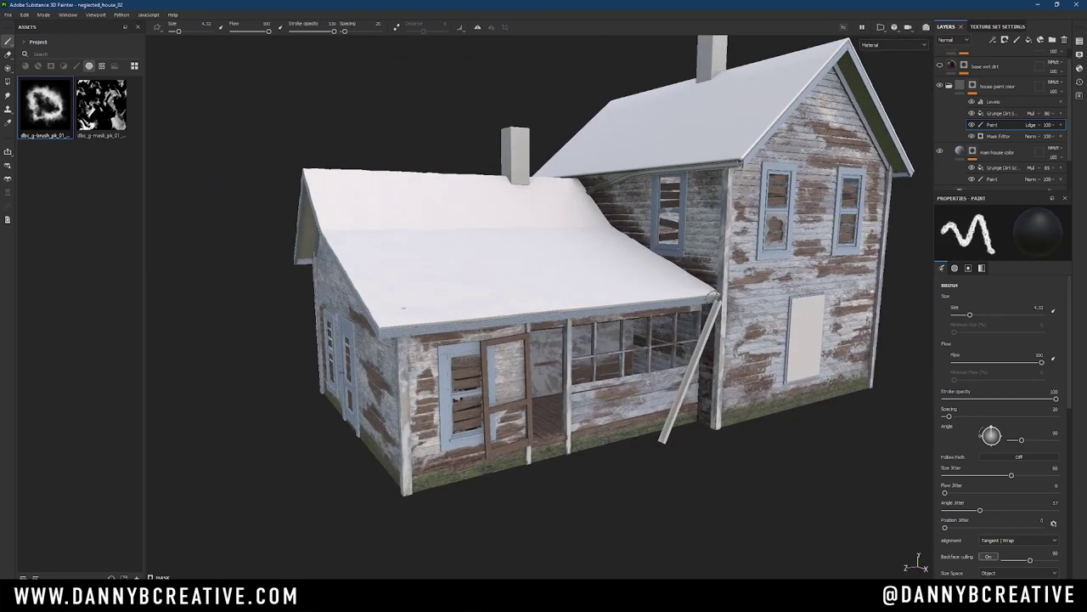
Touch up the front-left and right gable walls, then preview the house in Iray render.
left_click_drag(474, 449, 473, 399, "alt")
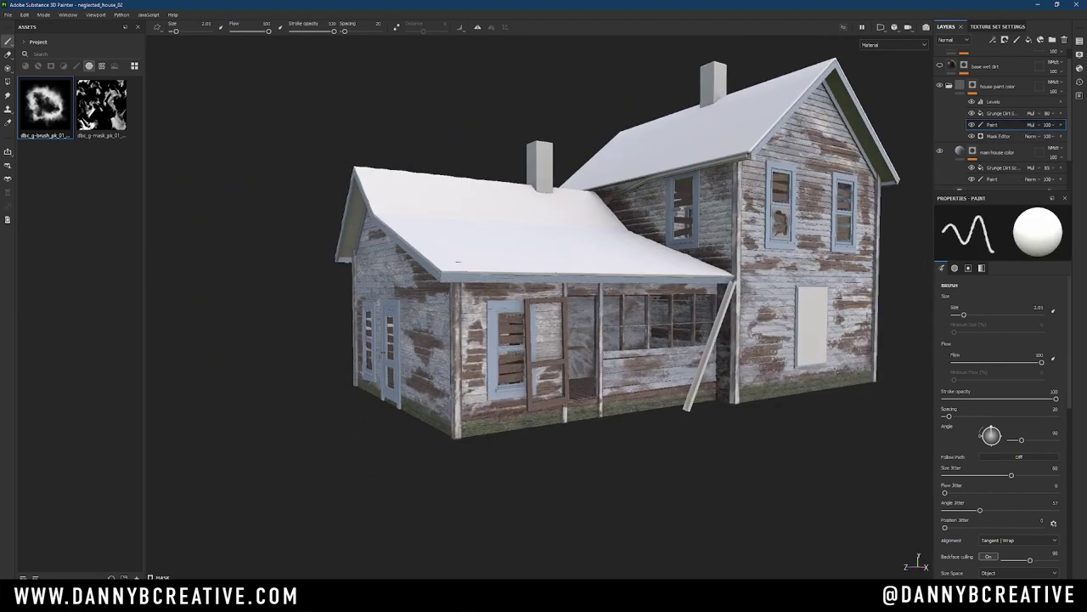
scroll(544, 255, "up", 2)
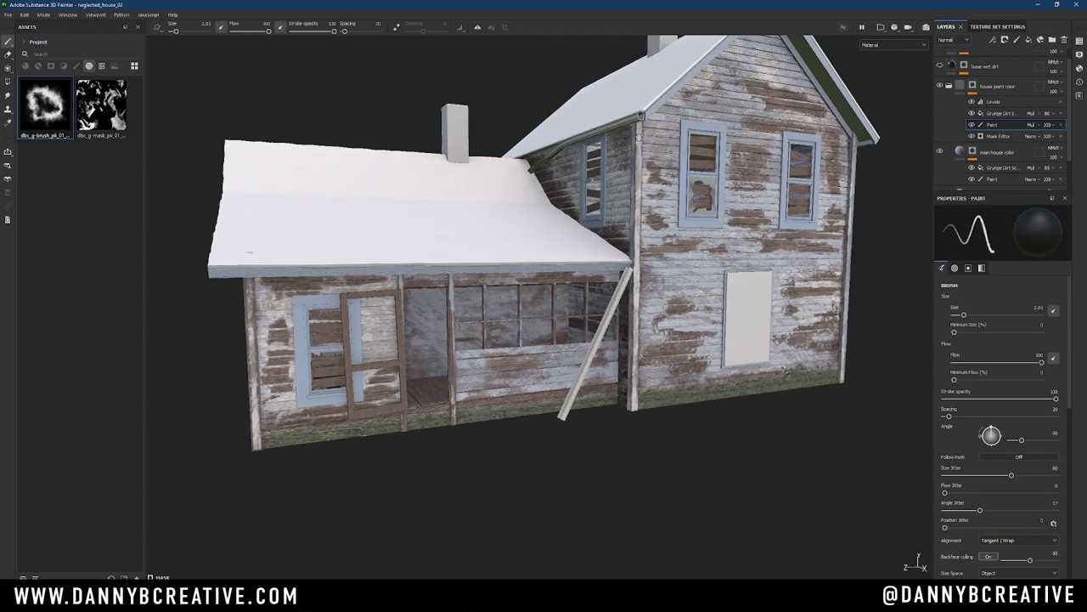
left_click_drag(505, 238, 650, 213, "alt")
mouse_move(651, 323)
left_mouse_down("alt")
mouse_move(560, 289)
mouse_move(623, 342)
left_mouse_up("alt")
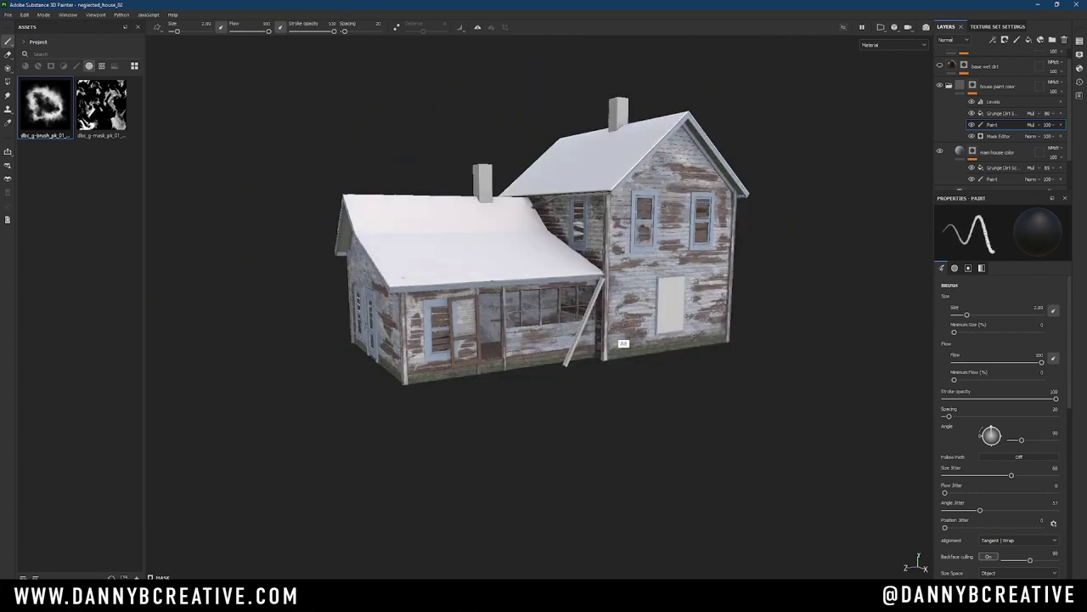
left_click(926, 28)
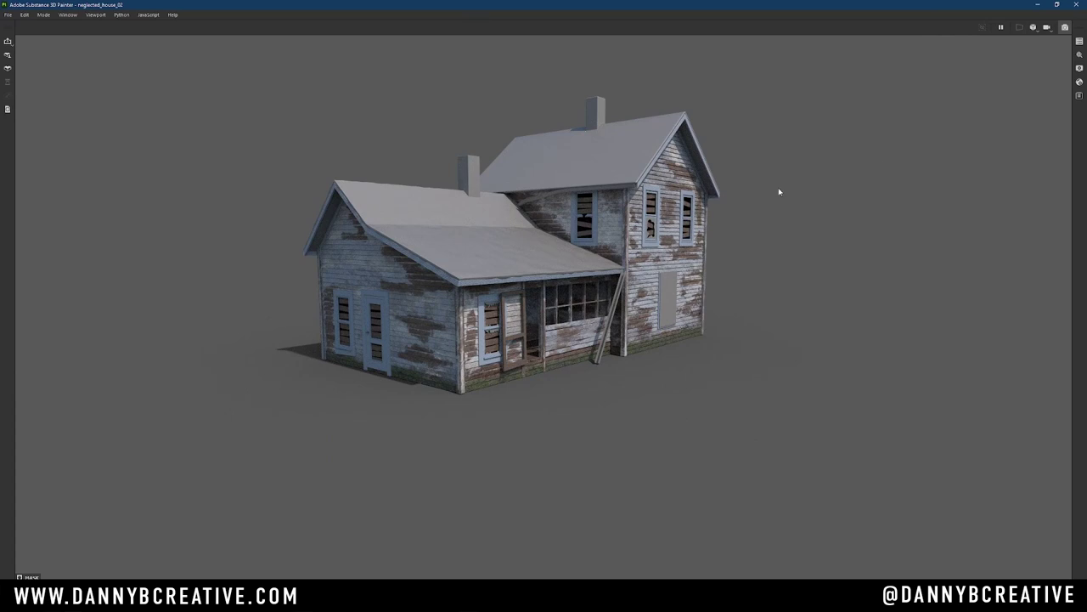
Leave the render preview and work closely over the porch wall, windows and side wall.
left_click(1066, 27)
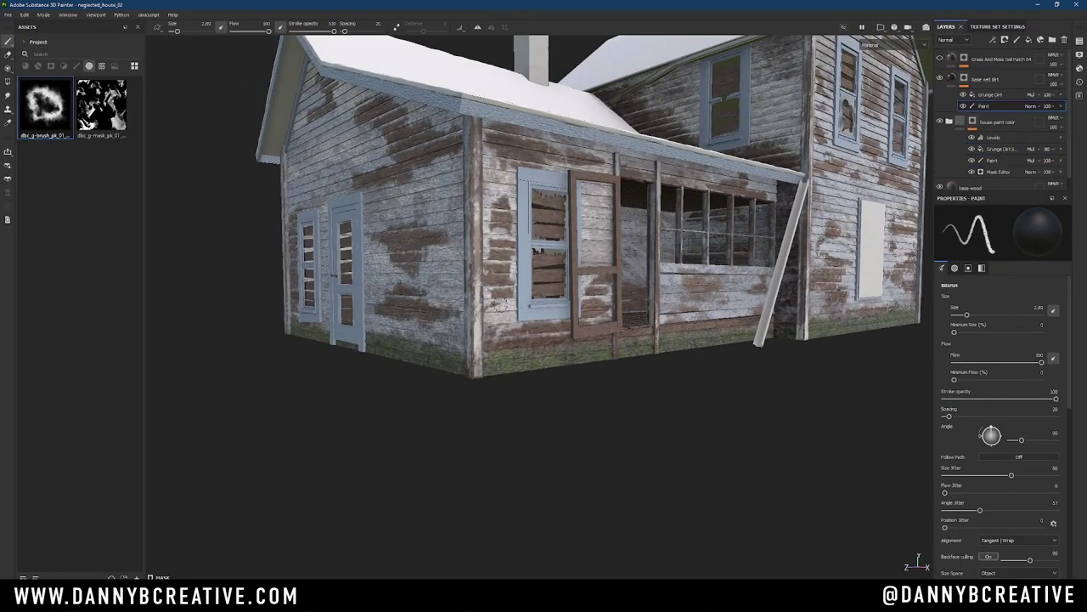
left_click_drag(568, 382, 571, 352, "alt")
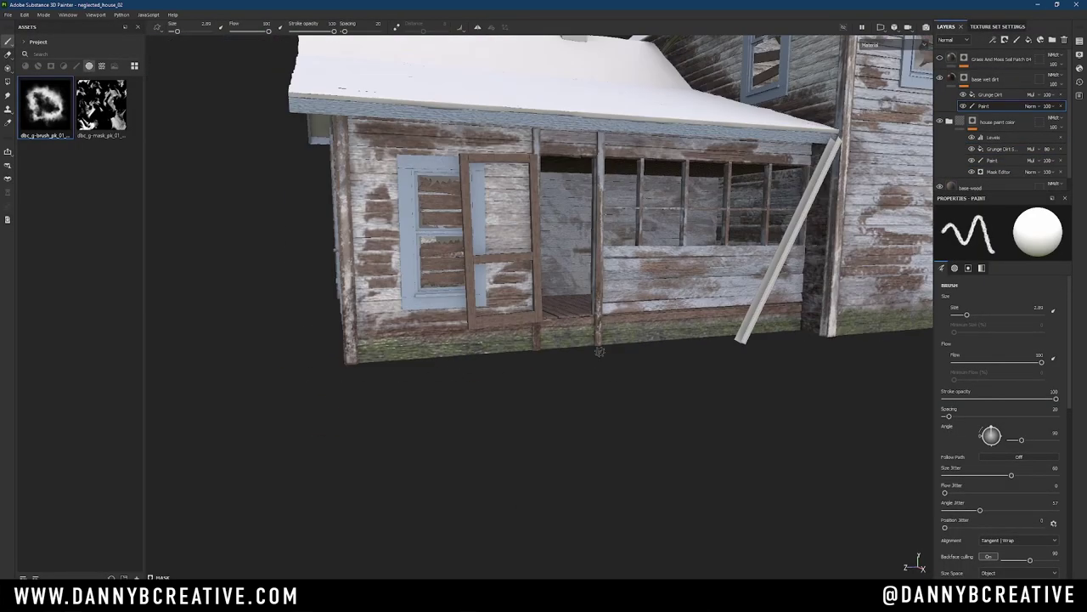
left_click_drag(540, 306, 509, 281, "alt")
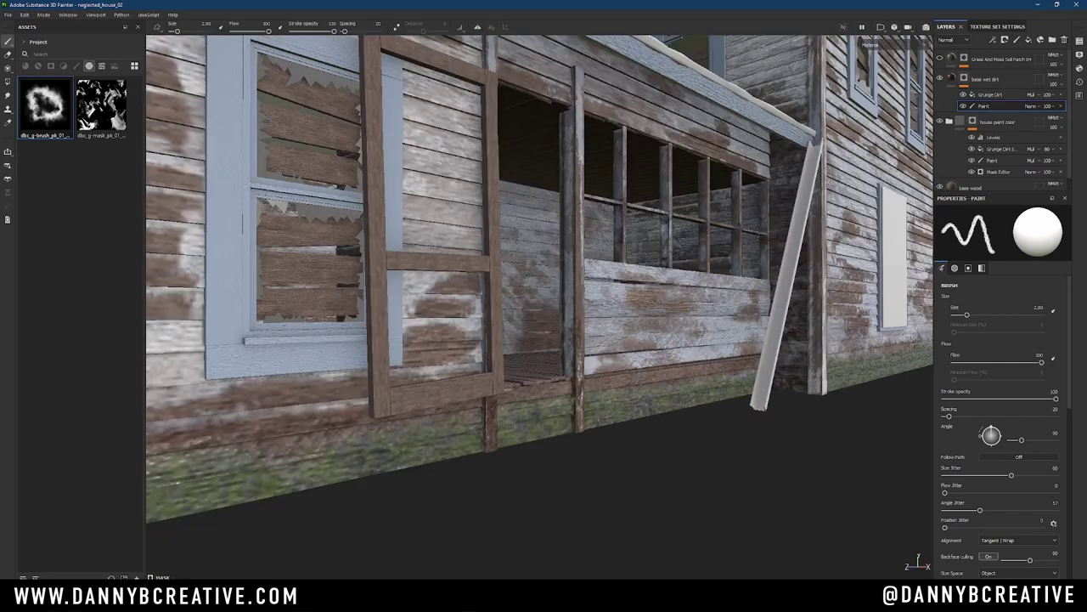
left_click_drag(575, 94, 514, 132, "alt")
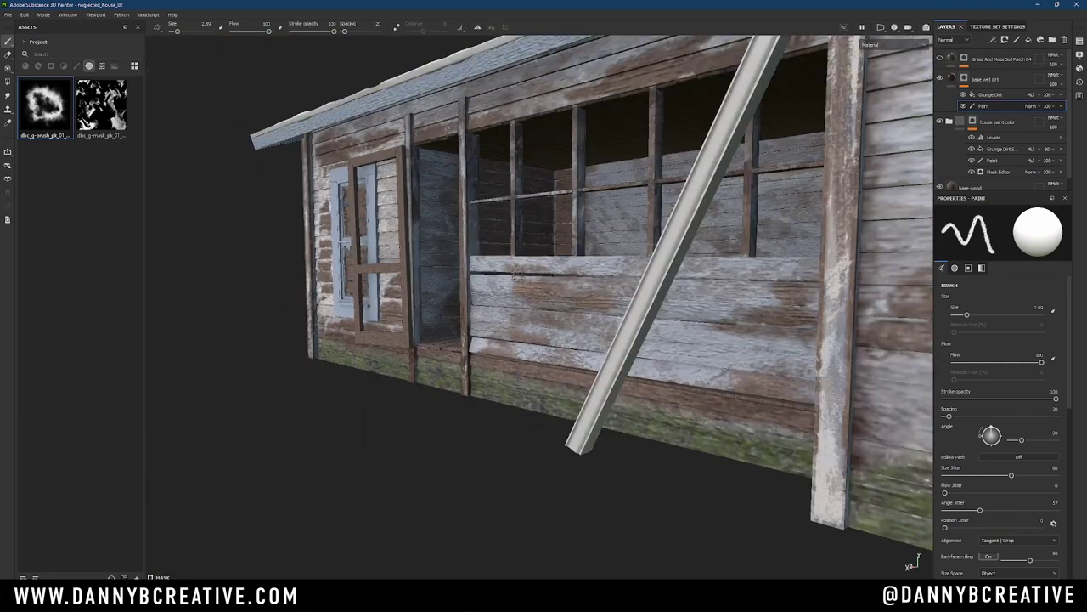
left_click_drag(517, 273, 690, 285, "alt")
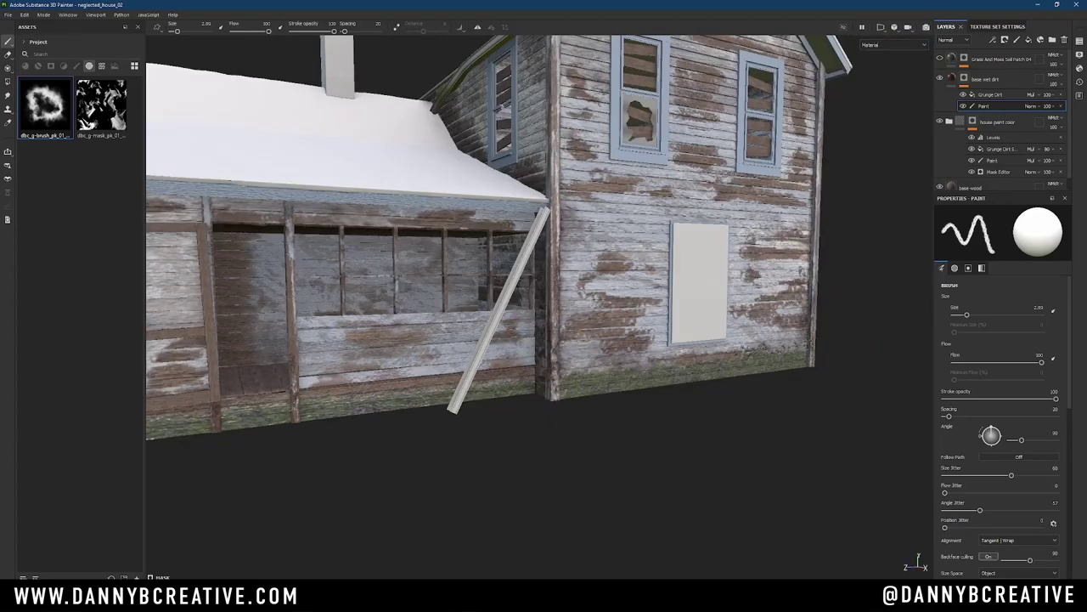
mouse_move(489, 217)
left_mouse_down("alt")
mouse_move(515, 376)
mouse_move(595, 359)
mouse_move(557, 263)
left_mouse_up("alt")
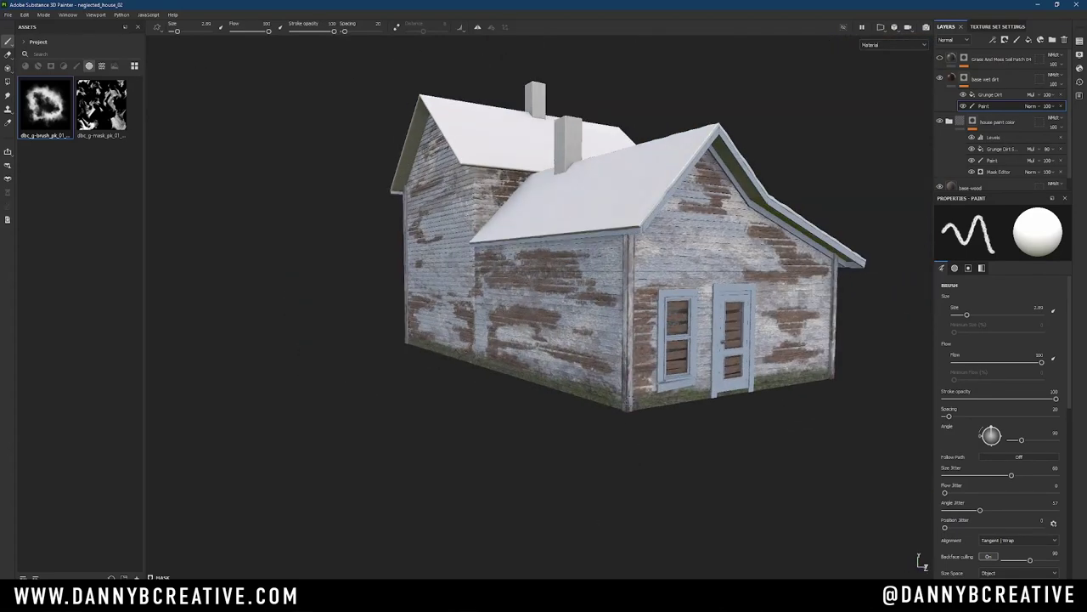
mouse_move(563, 413)
left_mouse_down("alt")
mouse_move(615, 405)
mouse_move(824, 185)
left_mouse_up("alt")
scroll(629, 313, "up", 3)
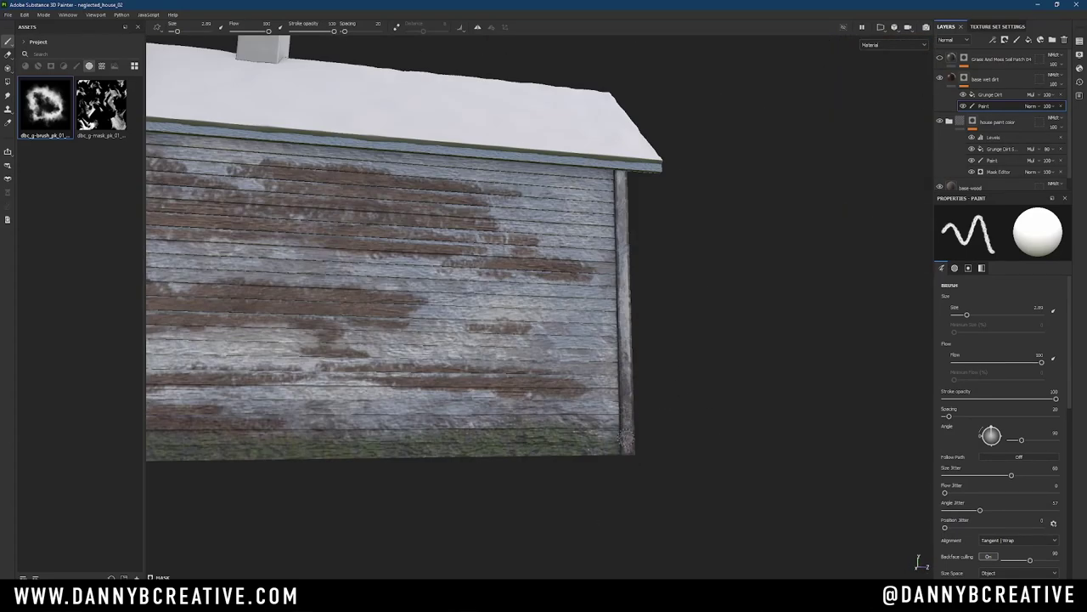
Check the grunge fill settings, return to the paint layer and review the porch wall.
left_click(990, 95)
left_click(984, 105)
mouse_move(765, 340)
left_mouse_down("alt")
mouse_move(255, 527)
mouse_move(550, 366)
left_mouse_up("alt")
left_click_drag(389, 349, 660, 427, "alt")
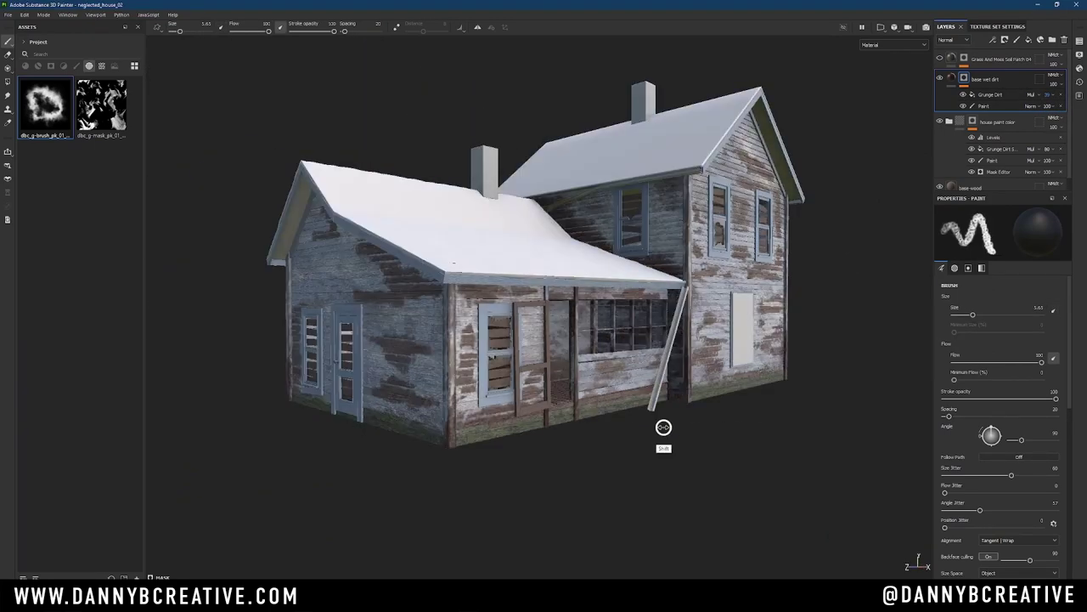
scroll(537, 411, "up", 3)
mouse_move(541, 438)
left_mouse_down("alt")
mouse_move(519, 420)
mouse_move(595, 340)
left_mouse_up("alt")
scroll(516, 395, "down", 5)
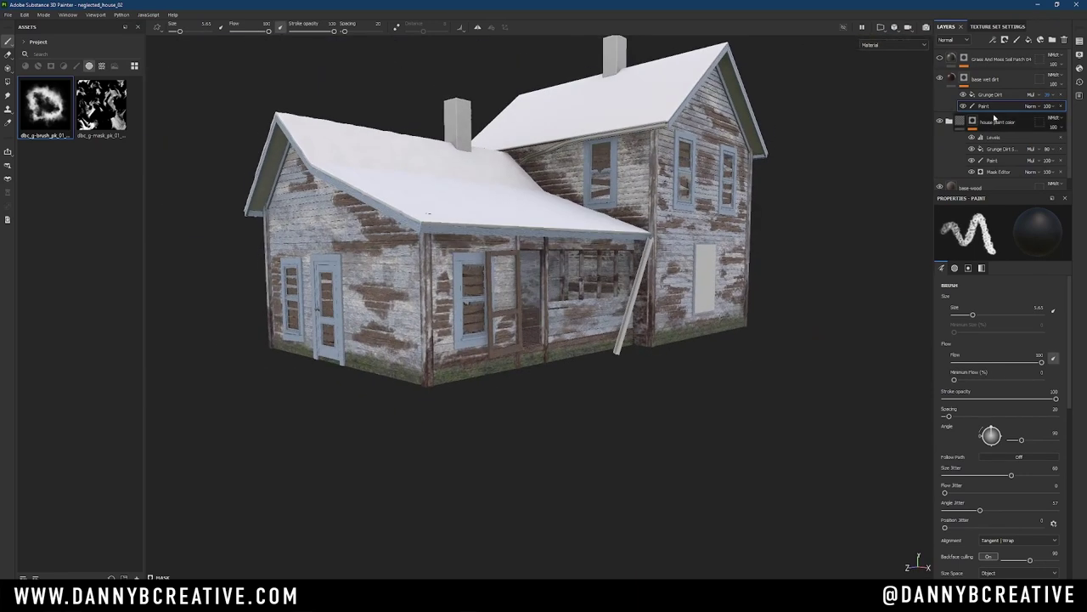
Adjust the Grunge Dirt Splats fill layer's opacity under house paint color.
left_click(992, 160)
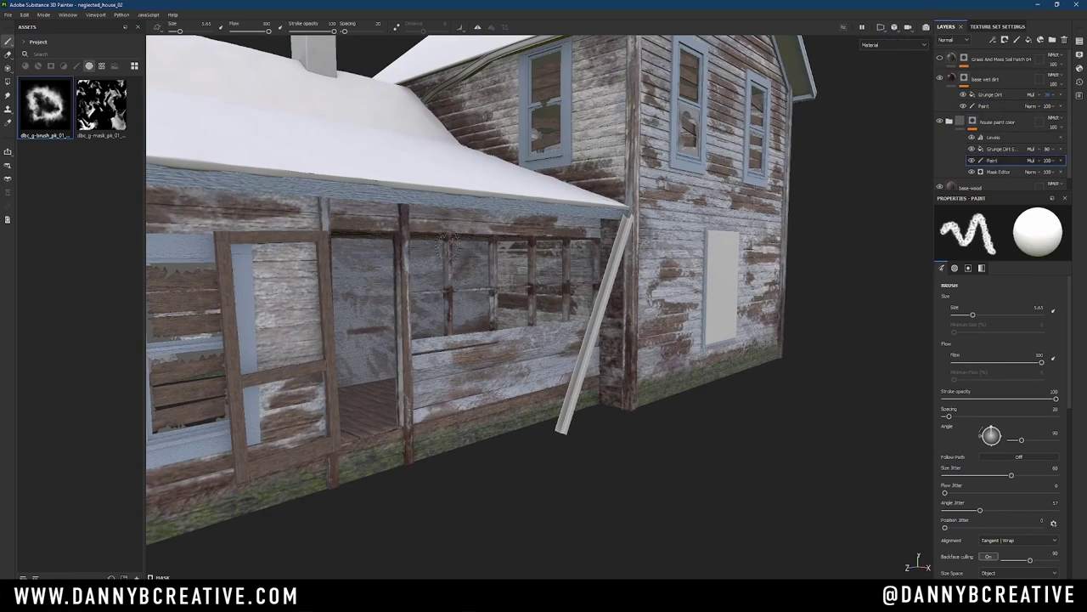
left_click(1045, 151)
left_click_drag(1073, 165, 972, 150)
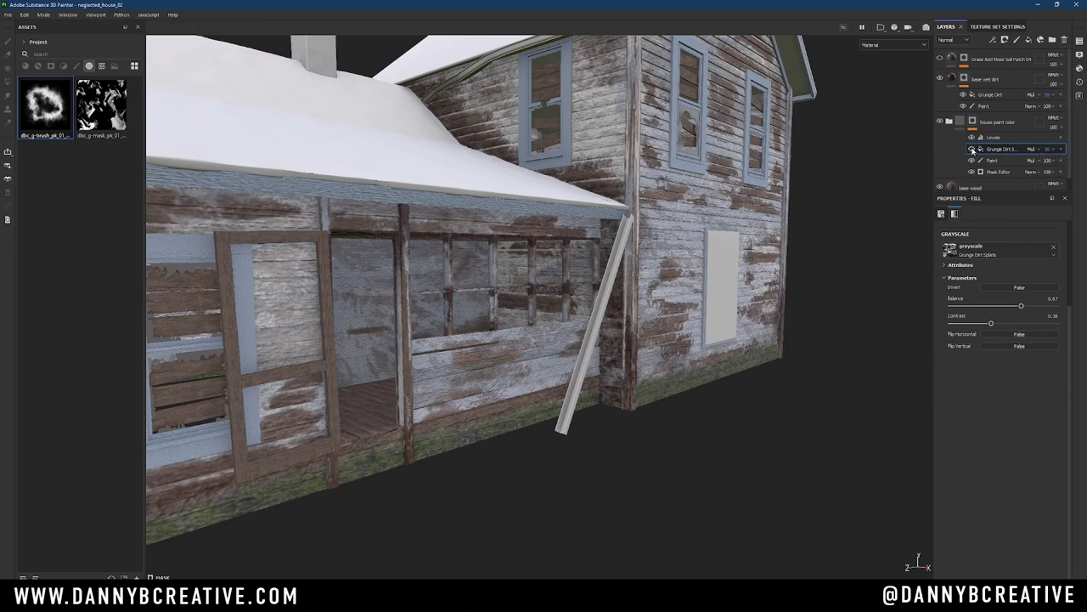
key("f")
Select the Grass And Moss paint mask and paint grime along the back wall base.
left_click(990, 74)
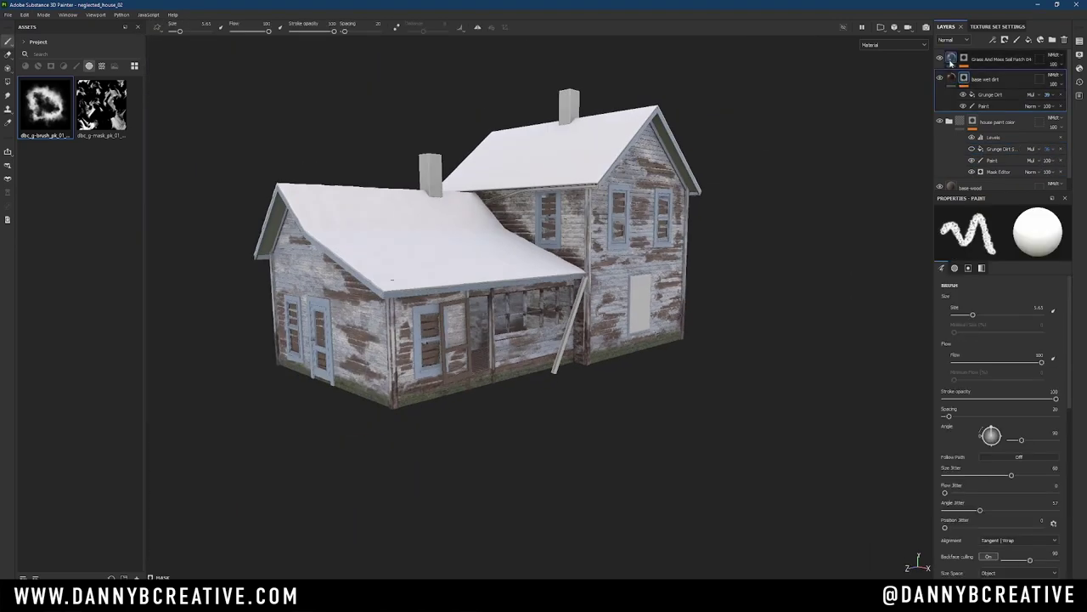
mouse_move(461, 413)
left_mouse_down("alt")
mouse_move(654, 344)
mouse_move(354, 451)
mouse_move(680, 332)
left_mouse_up("alt")
right_click_drag(680, 332, 578, 355, "alt")
left_click_drag(579, 355, 502, 382, "alt")
right_click_drag(502, 381, 699, 340, "alt")
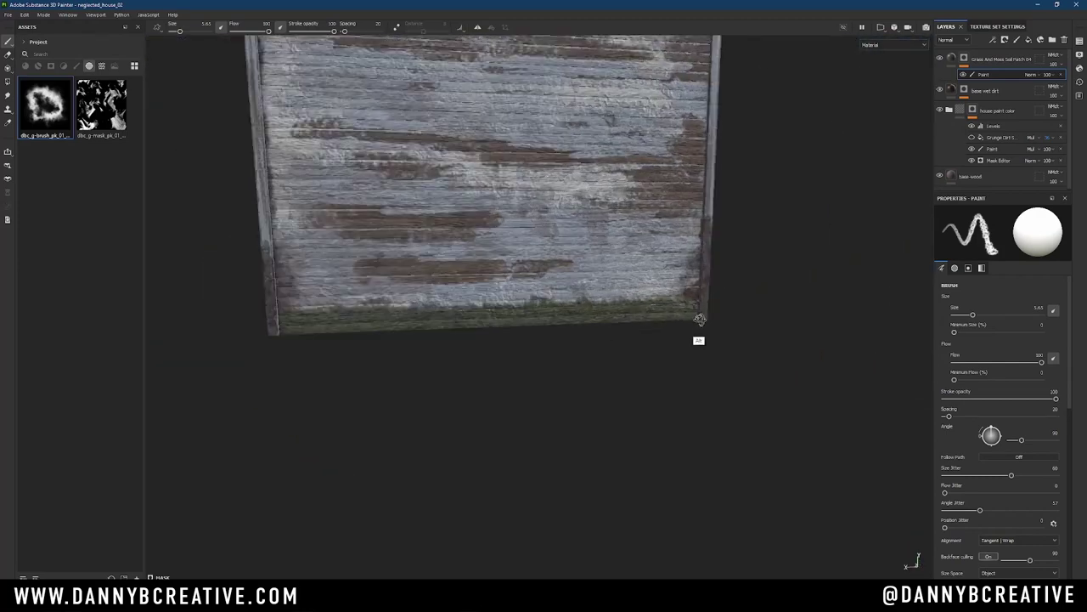
left_click_drag(700, 340, 658, 356, "alt")
mouse_move(658, 357)
right_mouse_down("alt")
mouse_move(394, 345)
mouse_move(640, 408)
right_mouse_up("alt")
Collapse the house paint color folder and check the house in Iray render, then exit.
left_click(949, 110)
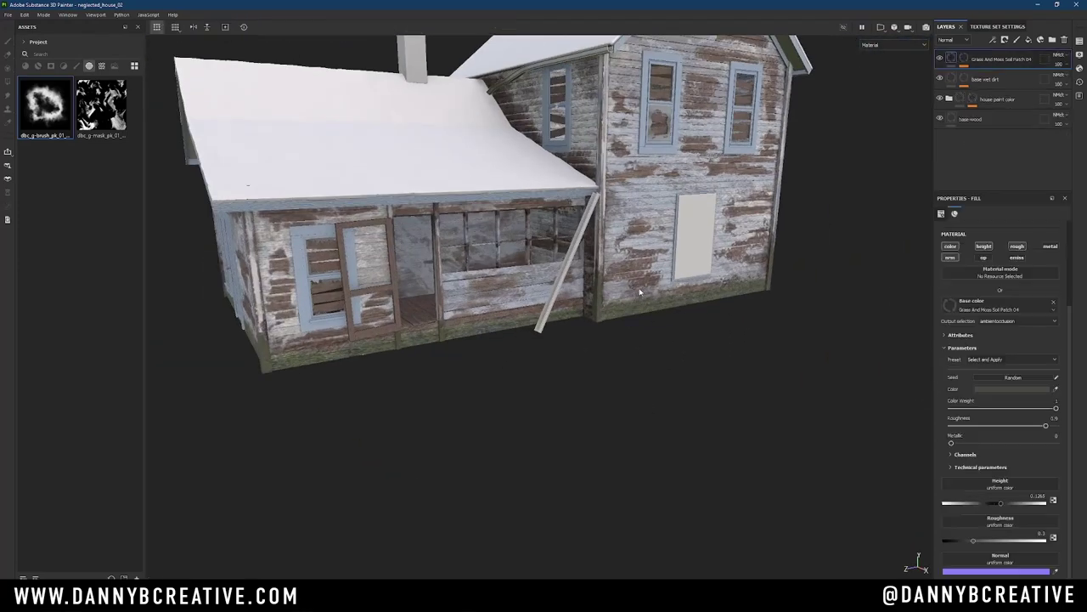
left_click_drag(641, 408, 660, 308, "alt")
right_click_drag(660, 309, 614, 323, "alt")
scroll(614, 322, "down", 2)
scroll(610, 319, "down", 3)
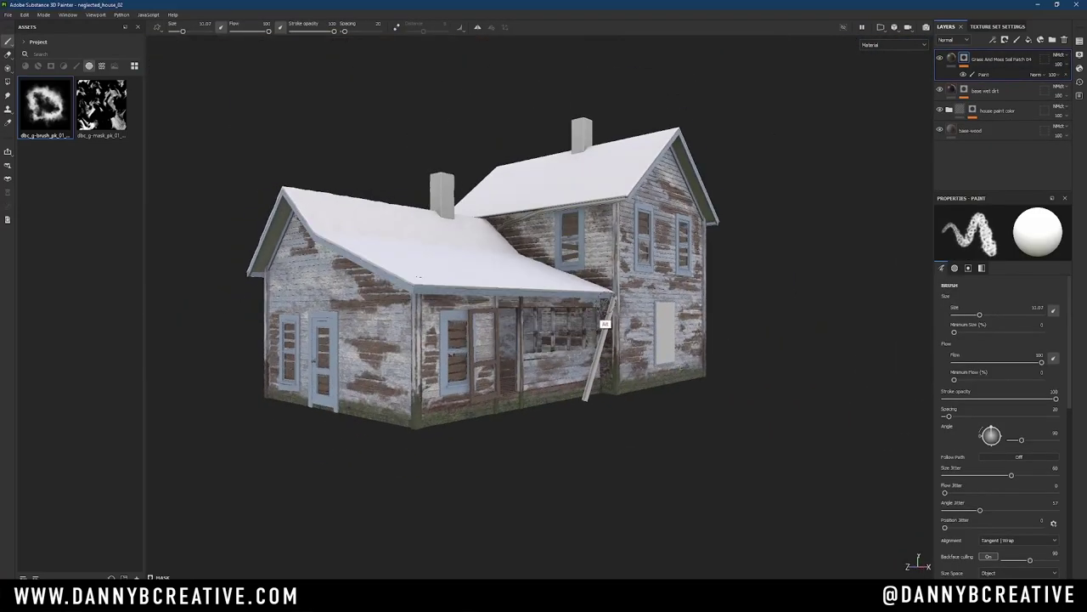
left_click(927, 26)
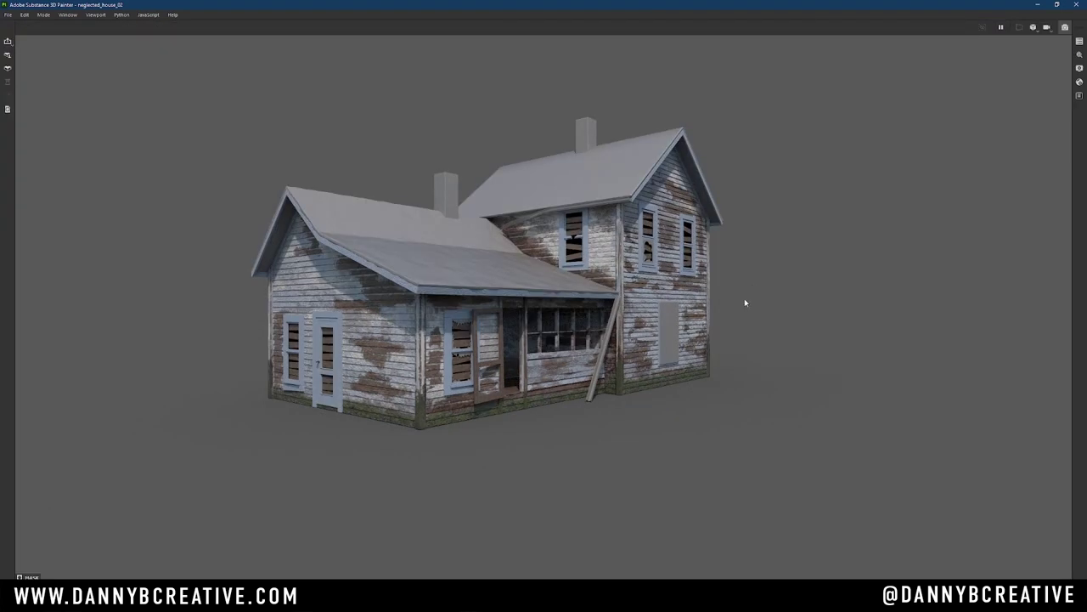
key("Tab")
left_click(952, 59)
Select the main house color paint mask and frame a near-front view of the house.
left_click(1009, 62)
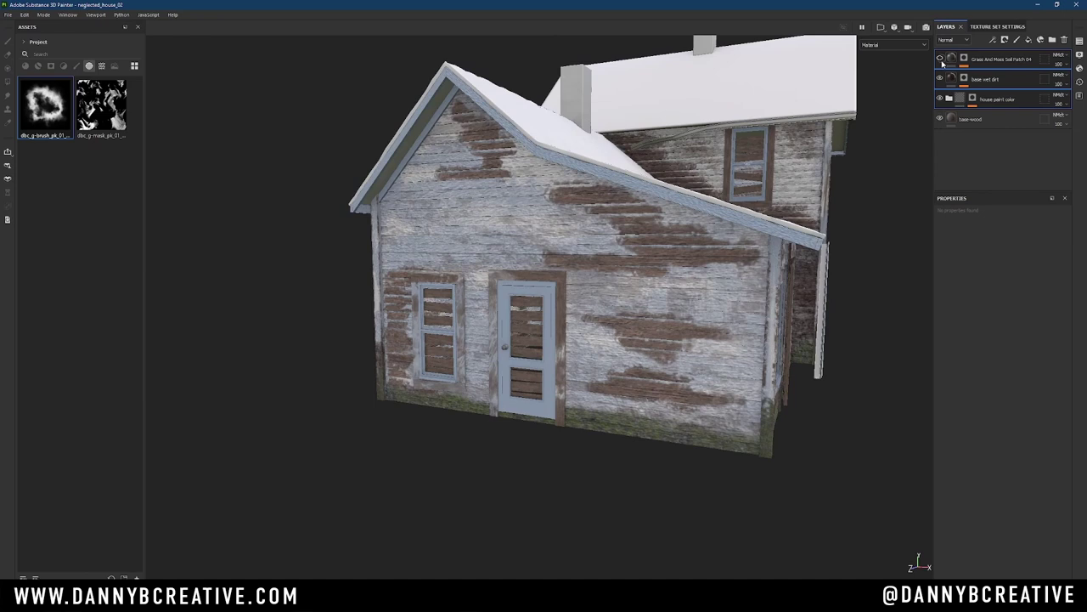
left_click(1001, 141)
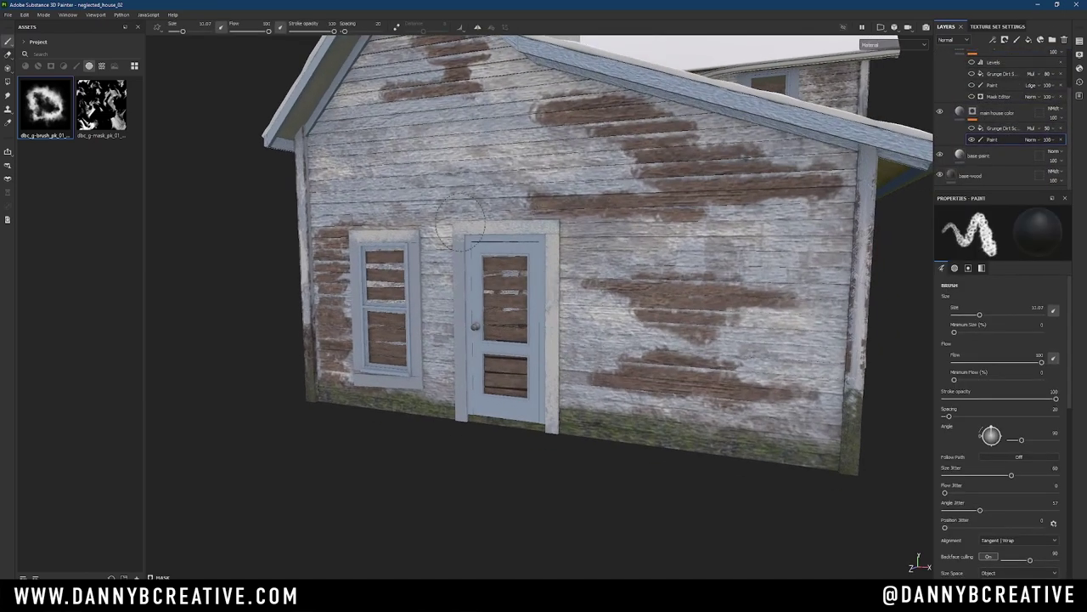
mouse_move(416, 310)
left_mouse_down("alt")
mouse_move(621, 311)
mouse_move(331, 248)
mouse_move(414, 225)
mouse_move(576, 265)
left_mouse_up("alt")
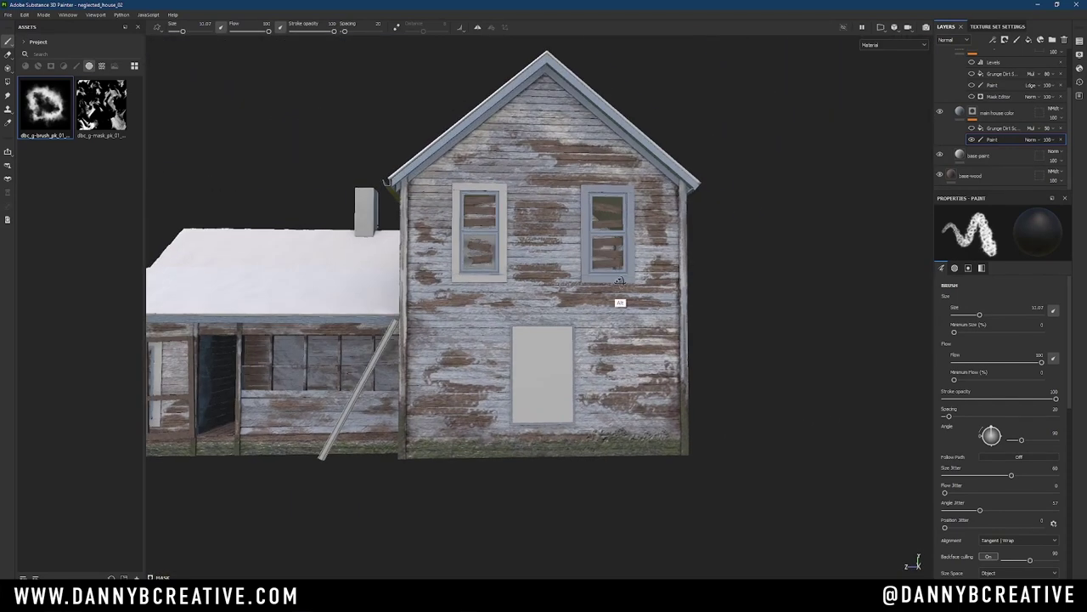
mouse_move(567, 177)
left_mouse_down("alt")
mouse_move(405, 194)
mouse_move(544, 340)
left_mouse_up("alt")
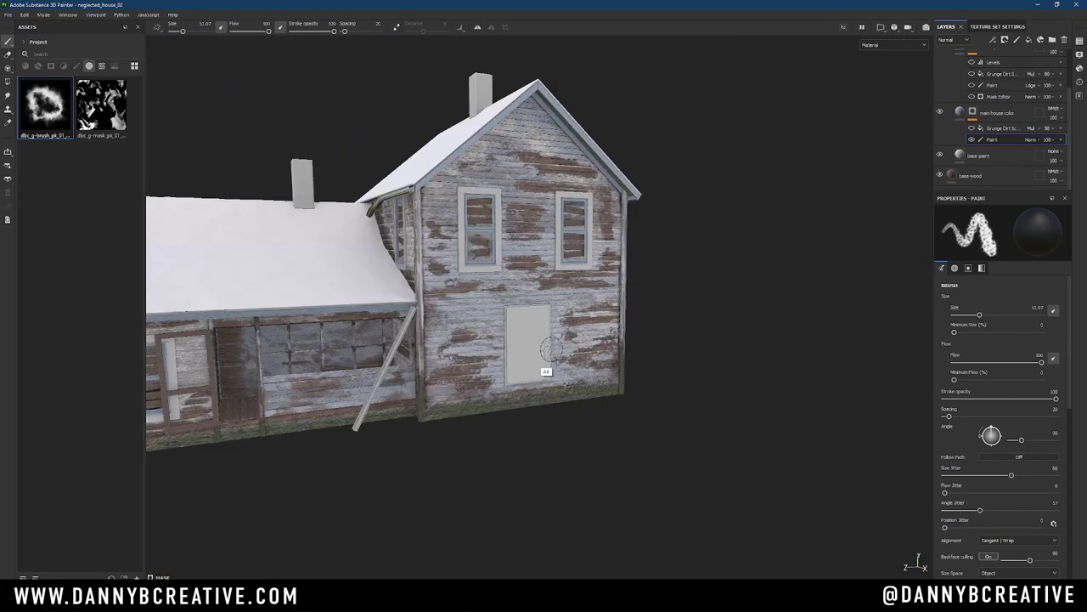
scroll(588, 316, "up", 5)
Resize the brush from about 4 to about 7 and reselect the main house color paint mask.
right_click_drag(538, 300, 529, 281, "ctrl")
left_click_drag(529, 280, 529, 259, "alt")
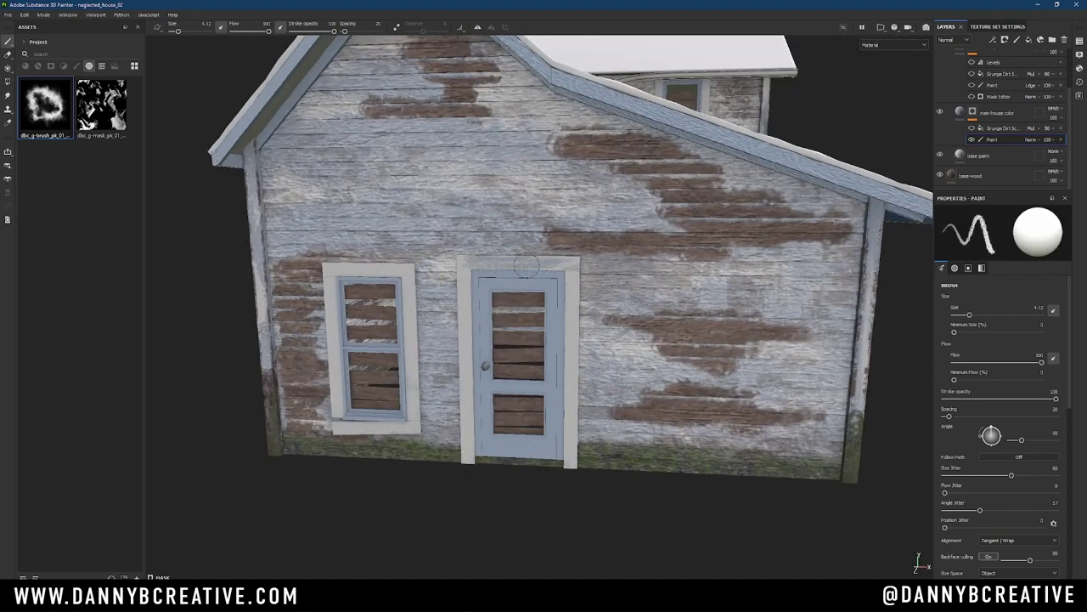
left_click_drag(557, 496, 476, 285, "alt")
right_click_drag(475, 284, 496, 282, "ctrl")
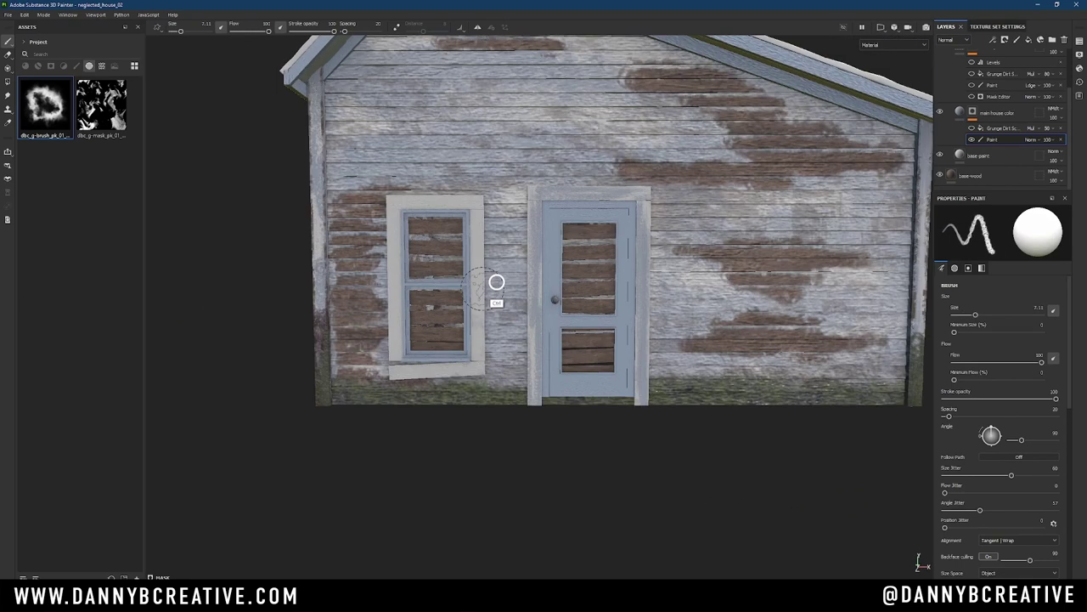
left_click_drag(520, 204, 476, 208, "alt")
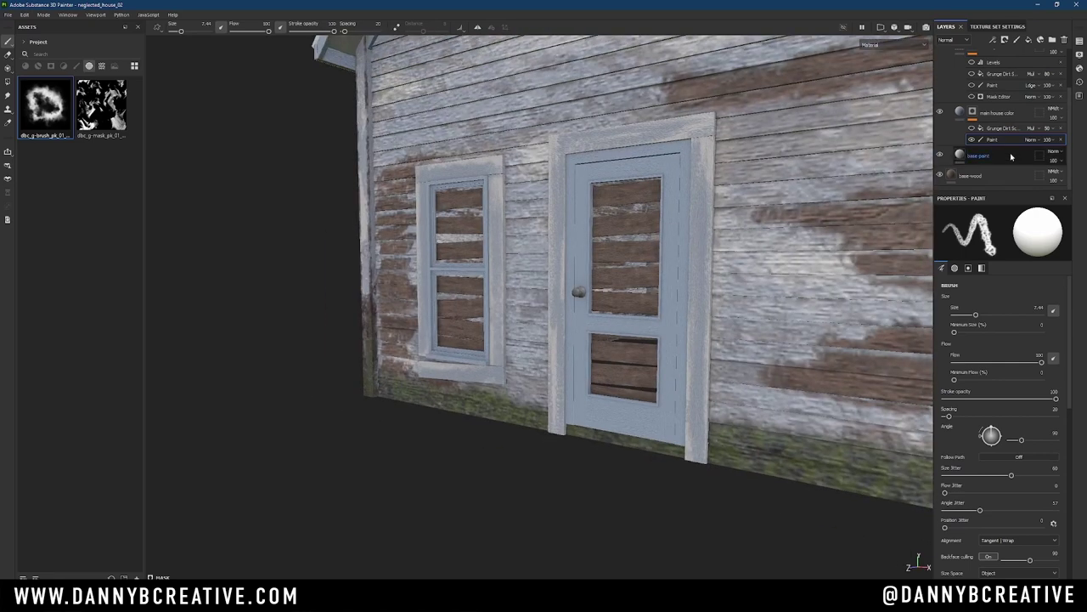
left_click(996, 112)
left_click(973, 136)
Lower the Grunge Dirt Scratched layer opacity to 31 and review the wall beside the door.
left_click_drag(612, 308, 644, 393, "alt")
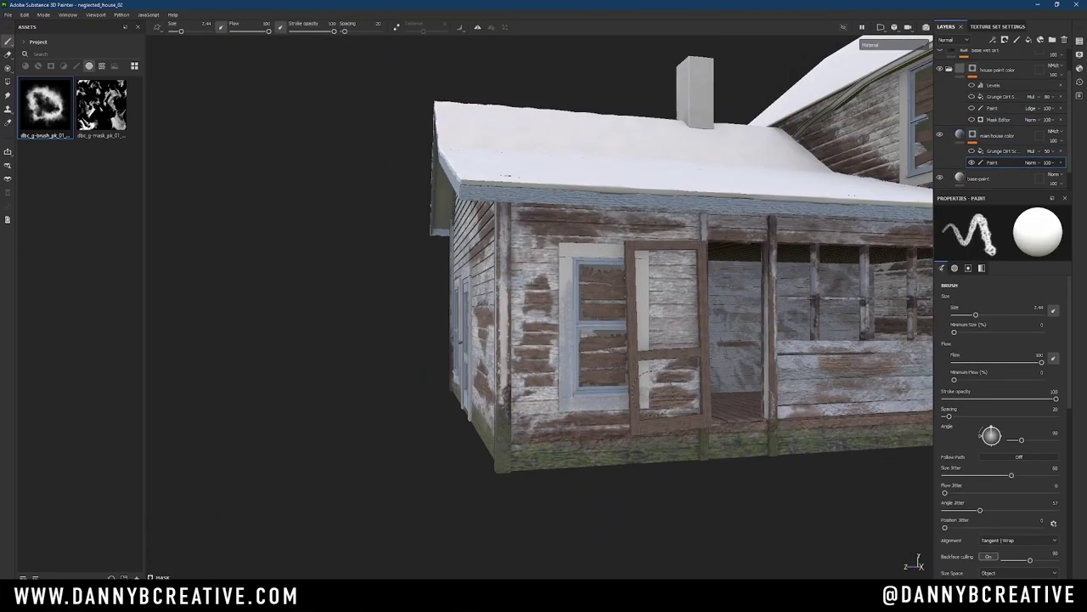
mouse_move(576, 375)
left_mouse_down("alt")
mouse_move(473, 384)
mouse_move(610, 391)
left_mouse_up("alt")
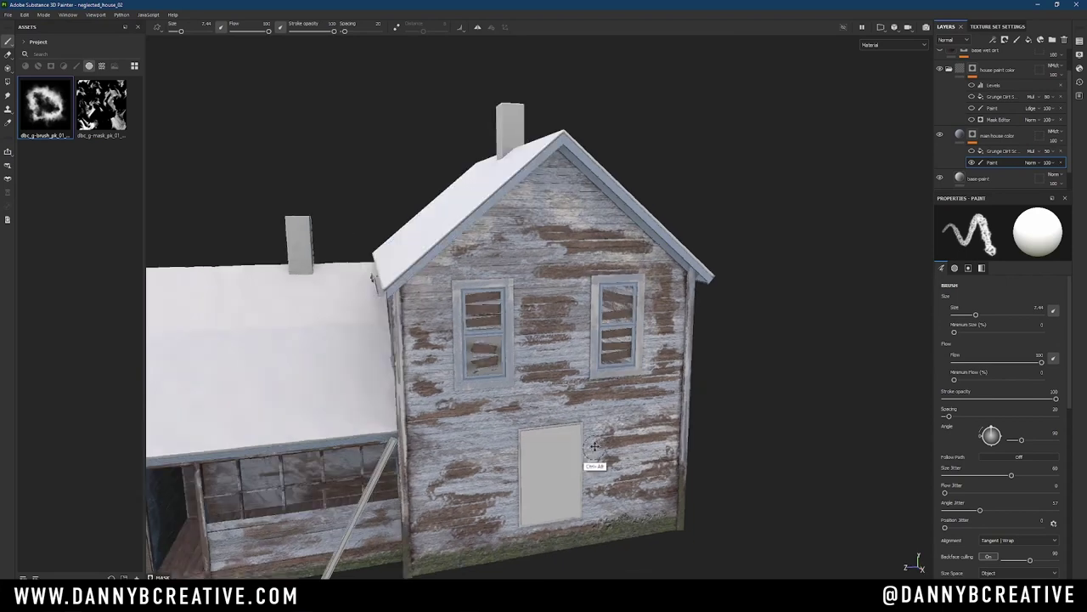
left_click_drag(639, 297, 556, 400, "alt")
left_click_drag(578, 509, 764, 255, "alt")
left_click_drag(1048, 150, 1058, 169)
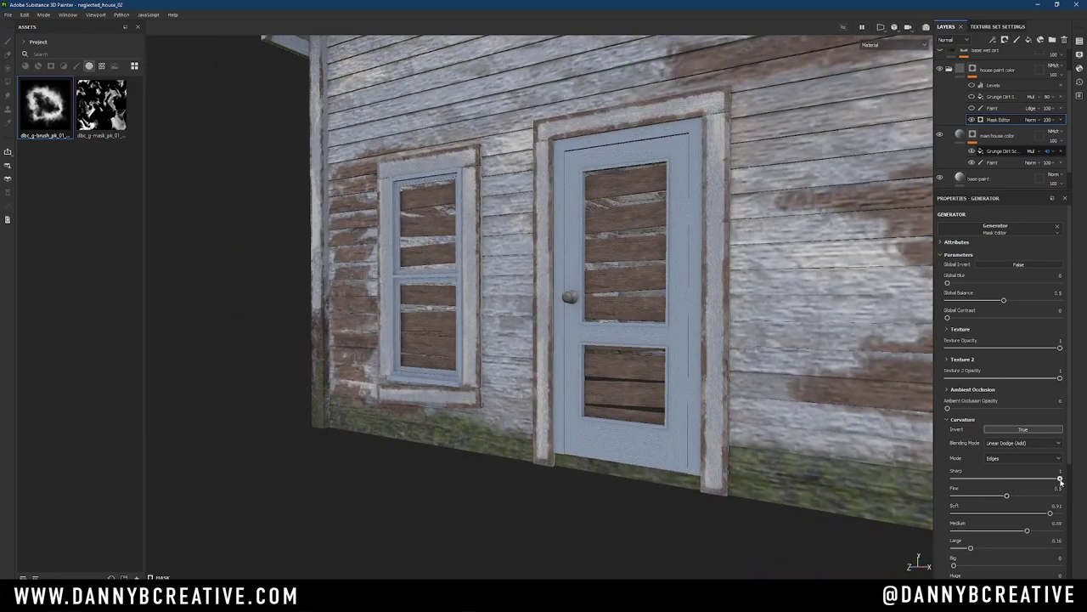
left_click_drag(764, 315, 633, 283, "alt")
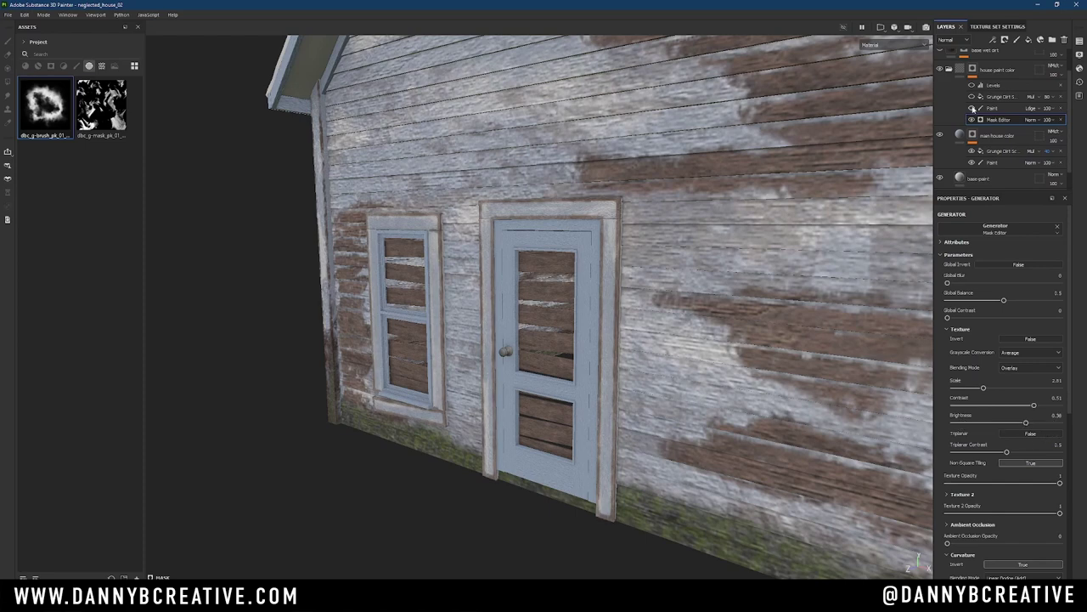
left_click(973, 107)
left_click_drag(680, 280, 610, 289, "alt")
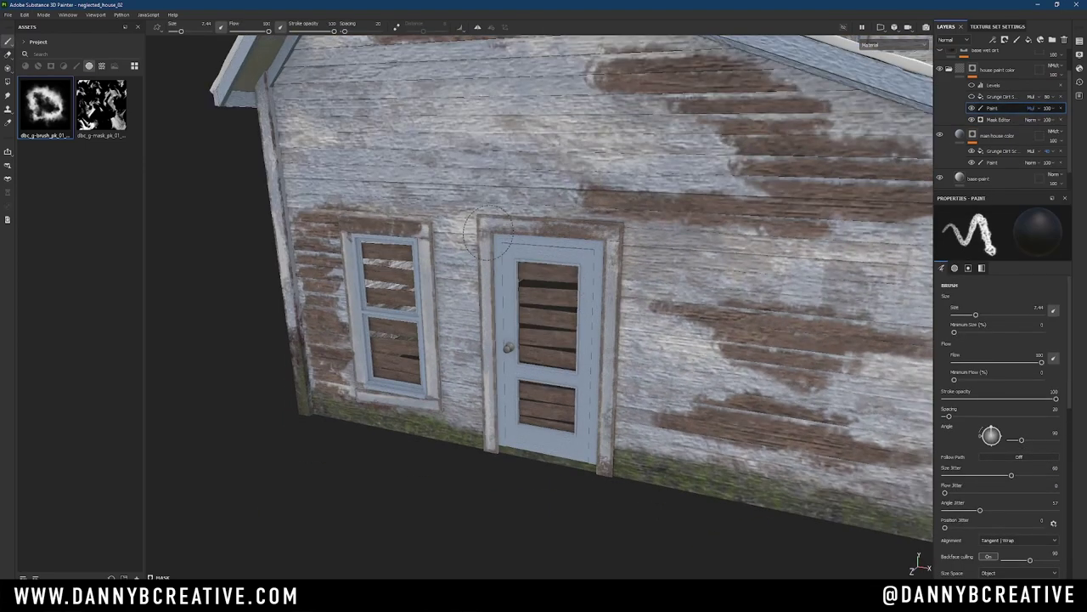
Shrink the brush to about 2.75 and view the whole house in Iray render.
left_click_drag(487, 231, 561, 191, "alt")
left_click_drag(379, 189, 633, 427, "alt")
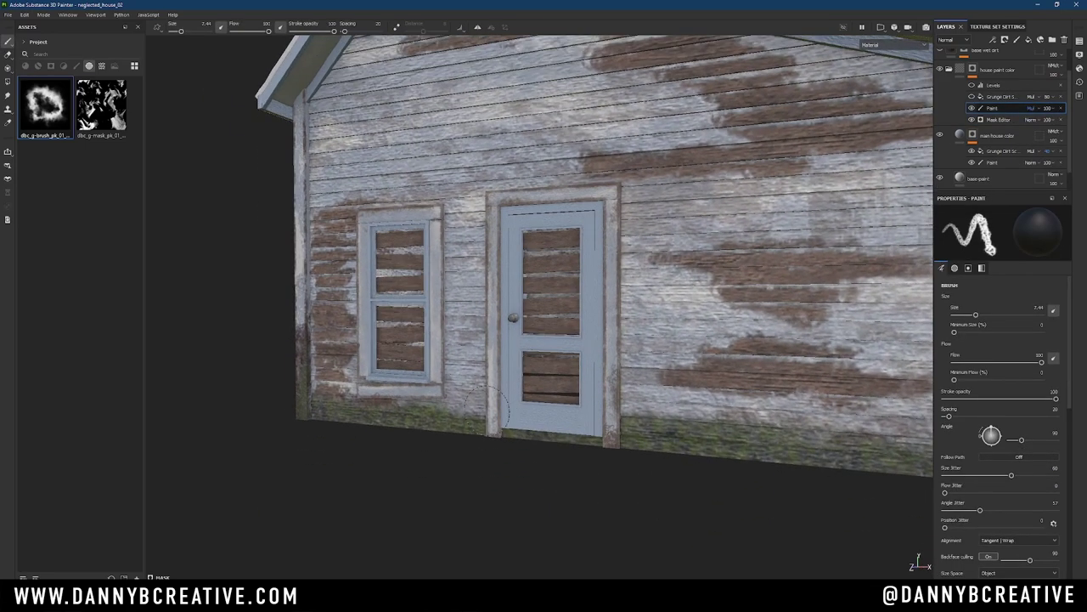
mouse_move(636, 213)
left_mouse_down("alt")
mouse_move(645, 221)
mouse_move(553, 330)
mouse_move(760, 326)
mouse_move(850, 255)
left_mouse_up("alt")
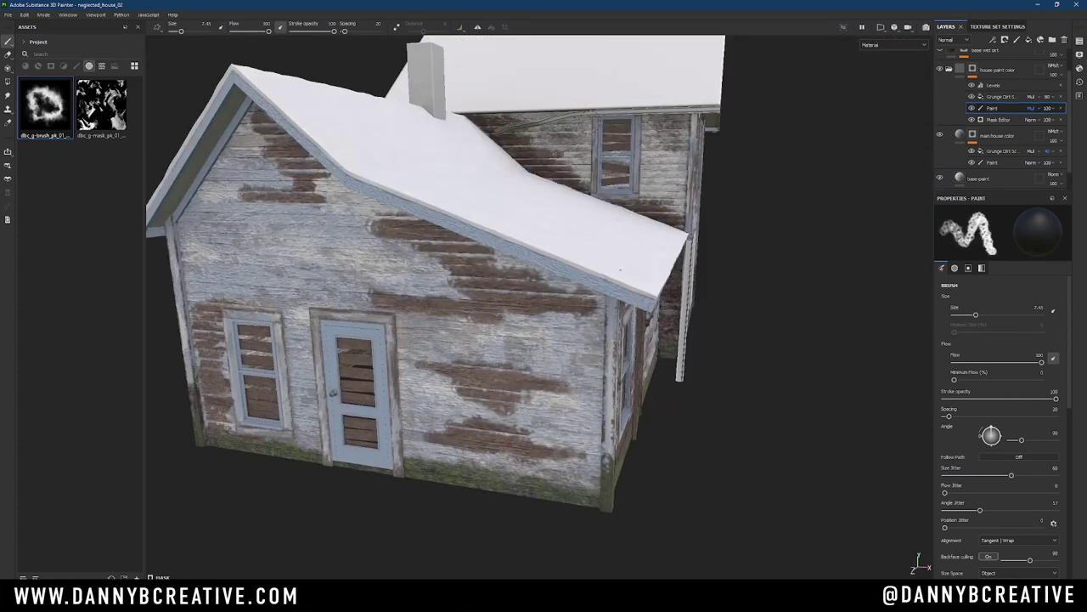
left_click_drag(621, 270, 390, 222, "alt")
left_click_drag(543, 255, 765, 221, "alt")
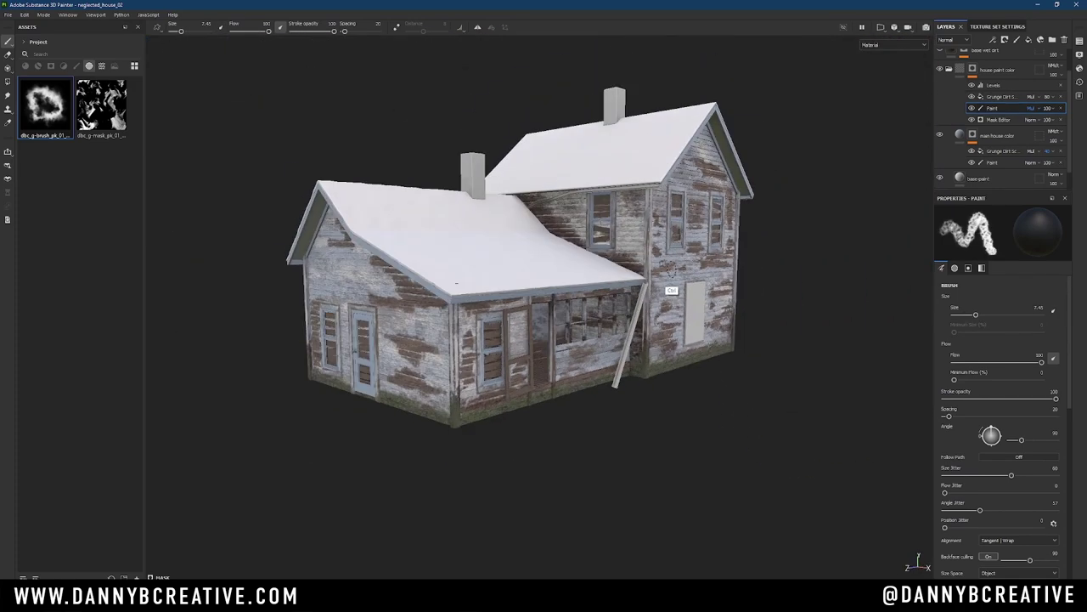
left_click(923, 26)
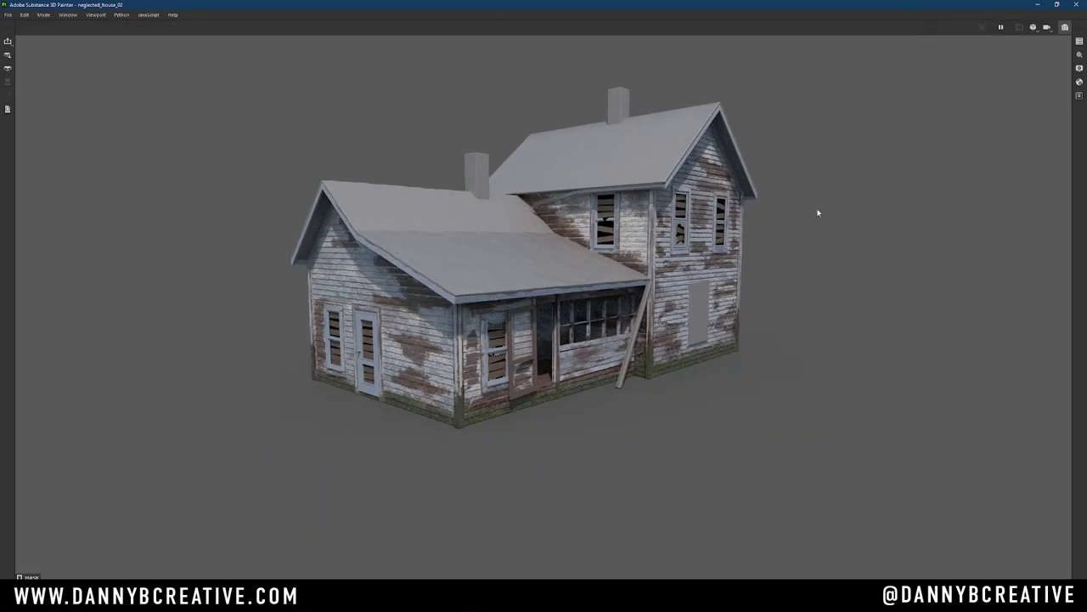
Leave Iray, select the base wet dirt paint layer and zoom onto the window sill.
left_click_drag(819, 212, 764, 214, "alt")
key("F10")
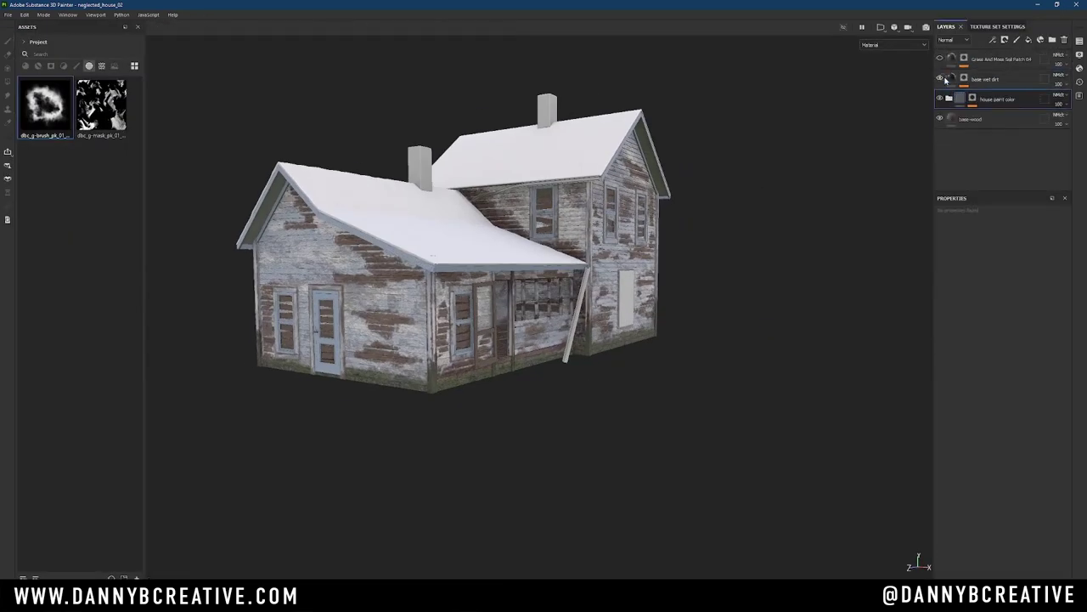
left_click(946, 80)
left_click_drag(510, 339, 422, 368, "alt")
scroll(422, 369, "up", 5)
scroll(394, 384, "up", 5)
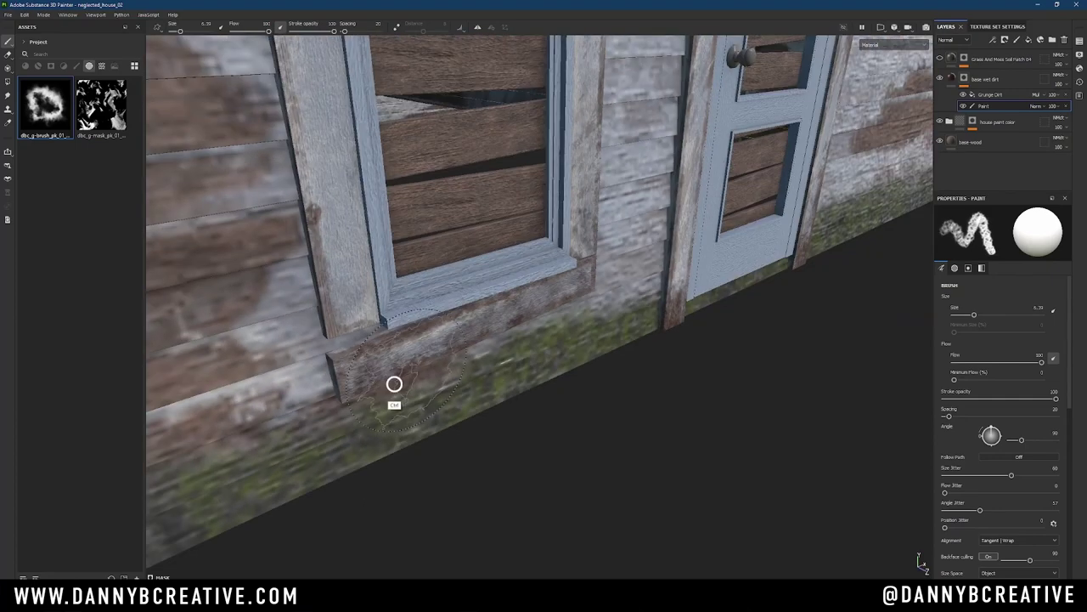
scroll(323, 334, "down", 5)
Paint wet dirt streaks along the window frame and sill, then preview in Iray.
left_click_drag(323, 335, 446, 544, "alt")
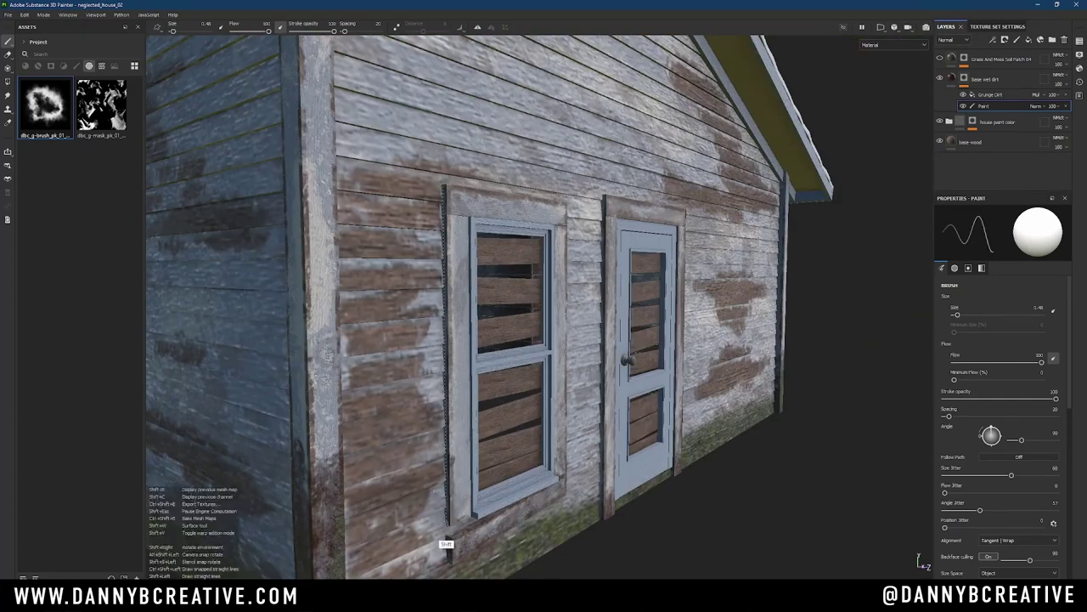
mouse_move(444, 189)
left_mouse_down("alt")
mouse_move(626, 264)
mouse_move(470, 162)
mouse_move(584, 442)
mouse_move(672, 517)
mouse_move(399, 492)
mouse_move(347, 456)
mouse_move(454, 425)
mouse_move(594, 340)
left_mouse_up("alt")
scroll(702, 209, "down", 3)
left_click(926, 27)
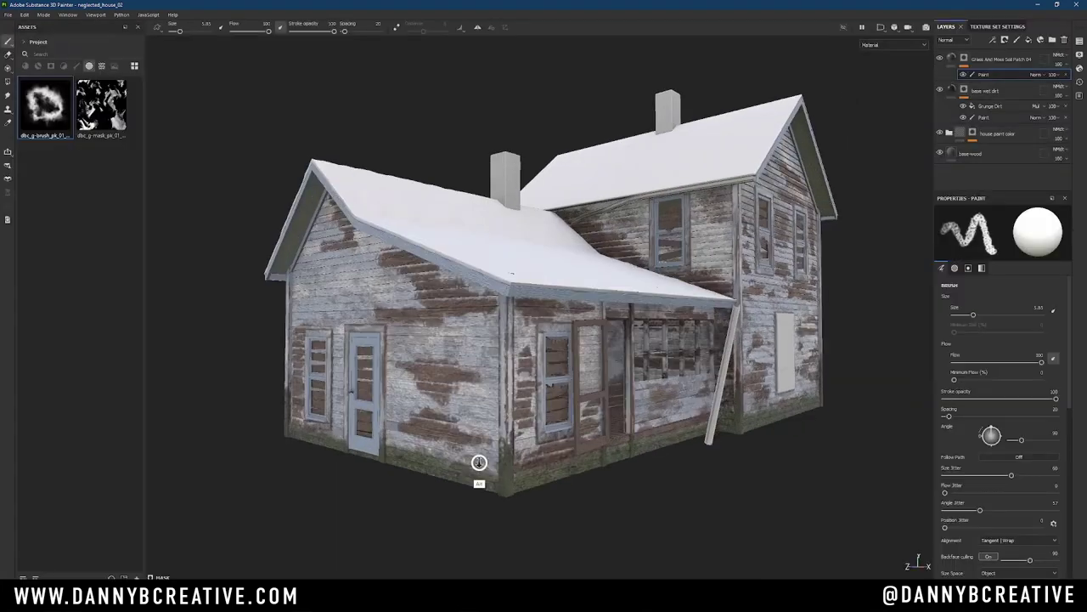
Turn the house paint color folder back on and browse all library brushes for Basic Hard.
left_click_drag(478, 461, 440, 427, "alt")
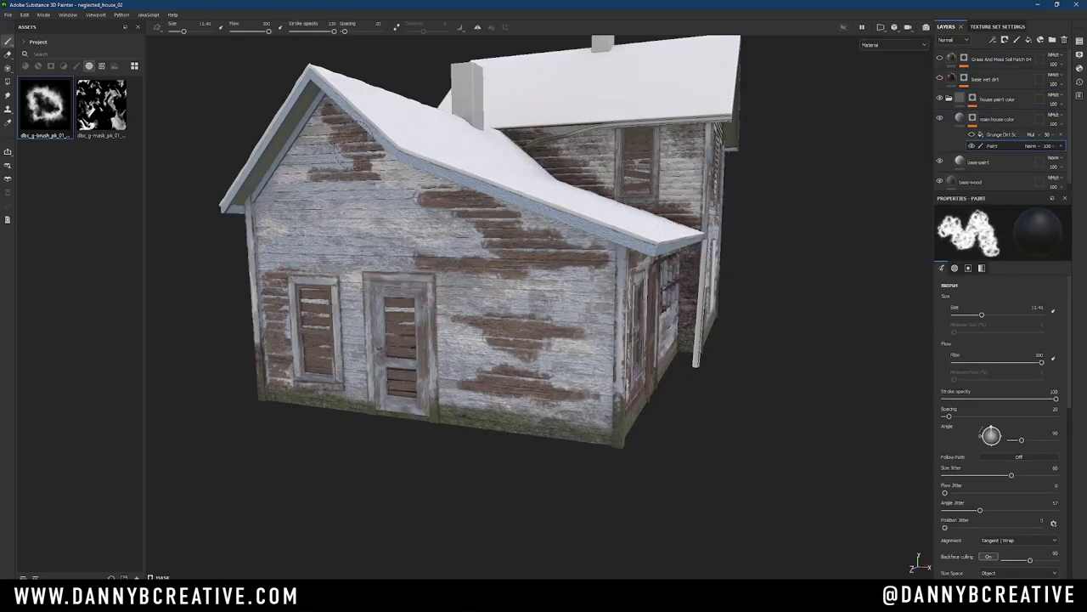
left_click(974, 100)
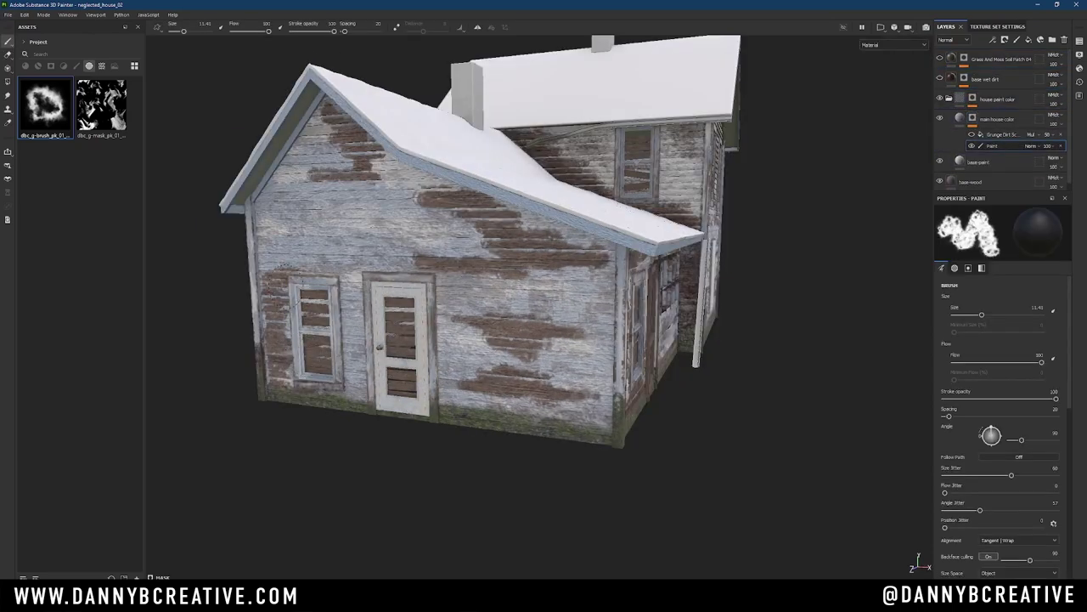
mouse_move(510, 297)
left_mouse_down("alt")
mouse_move(445, 294)
mouse_move(510, 254)
left_mouse_up("alt")
scroll(1070, 497, "down", 5)
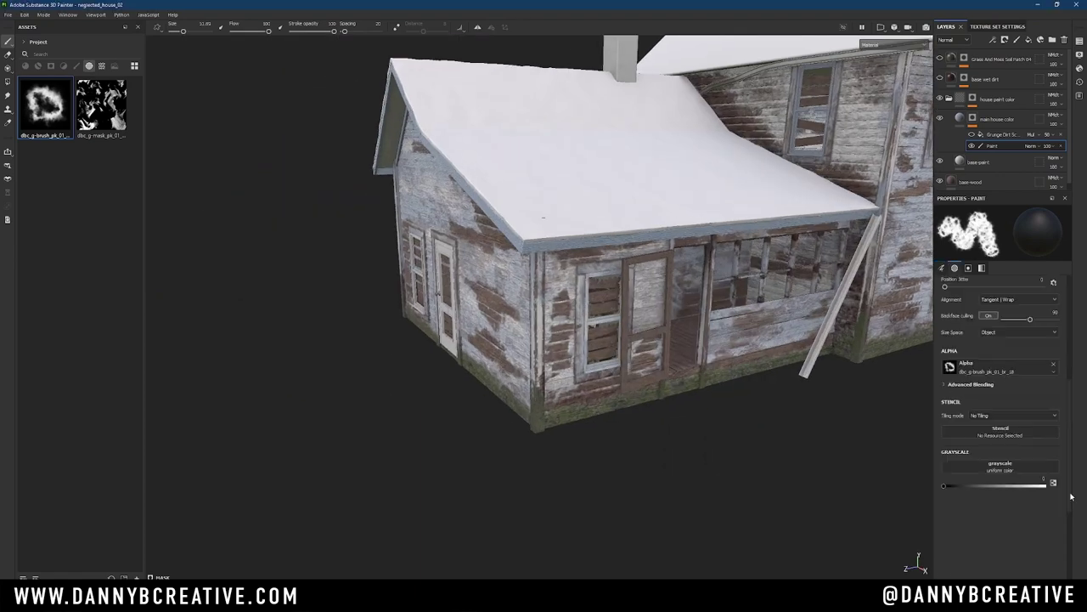
left_click(75, 66)
Reassign the project's dbc_g-brush alpha with spacing 15 and resize the brush to about 6.14.
left_click_drag(630, 317, 423, 320, "alt")
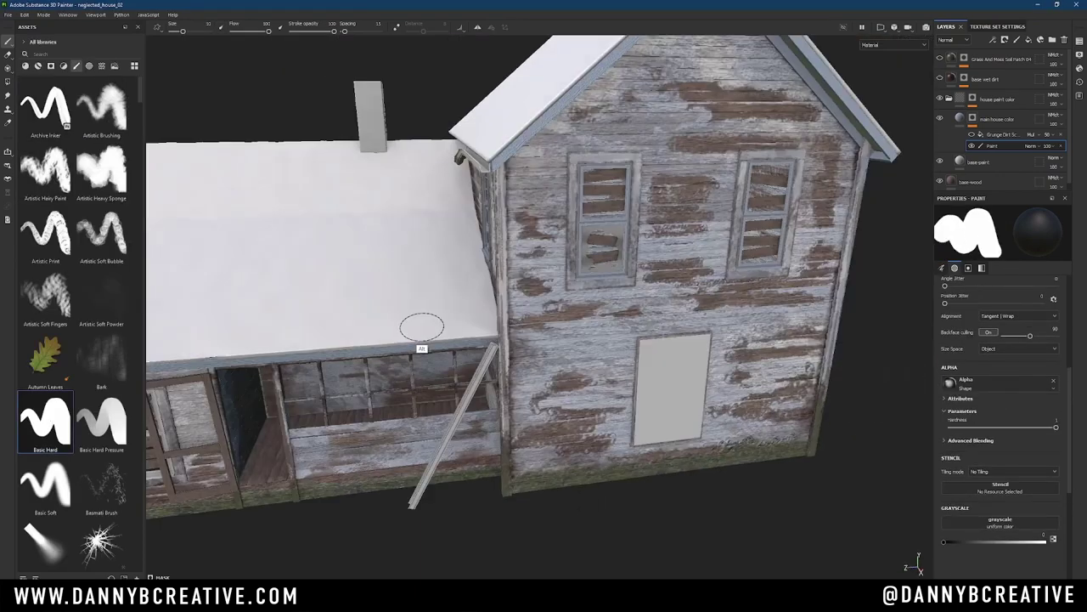
scroll(498, 235, "up", 3)
left_click_drag(498, 236, 461, 286, "alt")
scroll(510, 263, "down", 4)
mouse_move(577, 247)
left_mouse_down("alt")
mouse_move(522, 298)
mouse_move(544, 281)
left_mouse_up("alt")
left_click(89, 65)
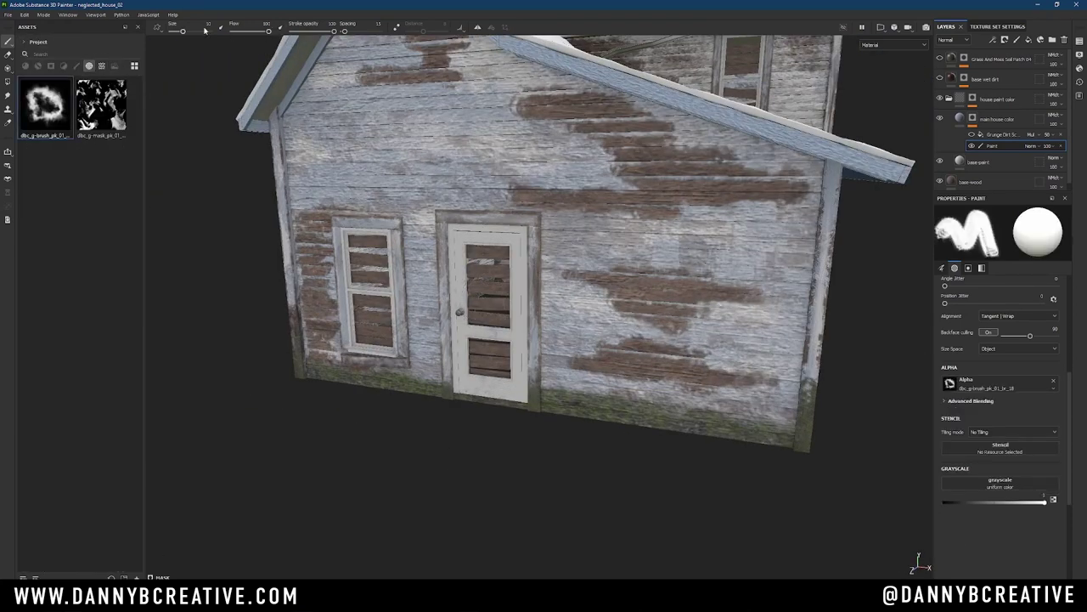
left_click_drag(460, 329, 473, 290, "alt")
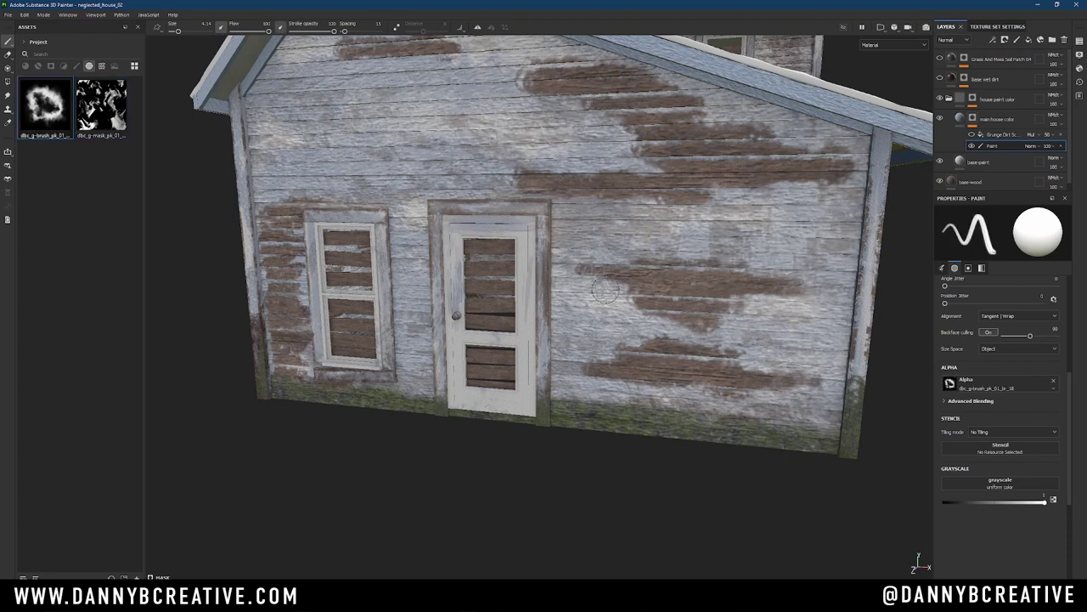
left_click_drag(502, 404, 739, 332, "alt")
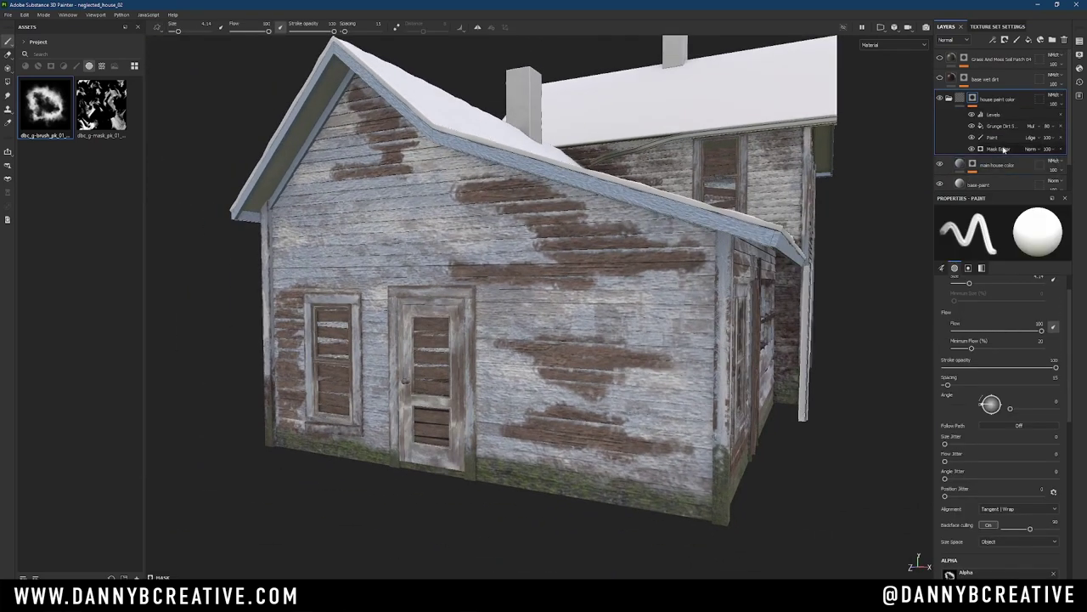
Open the Mask Editor curvature options, then select the grunge dirt effect in the house paint mask.
left_click(1004, 150)
left_click(1019, 458)
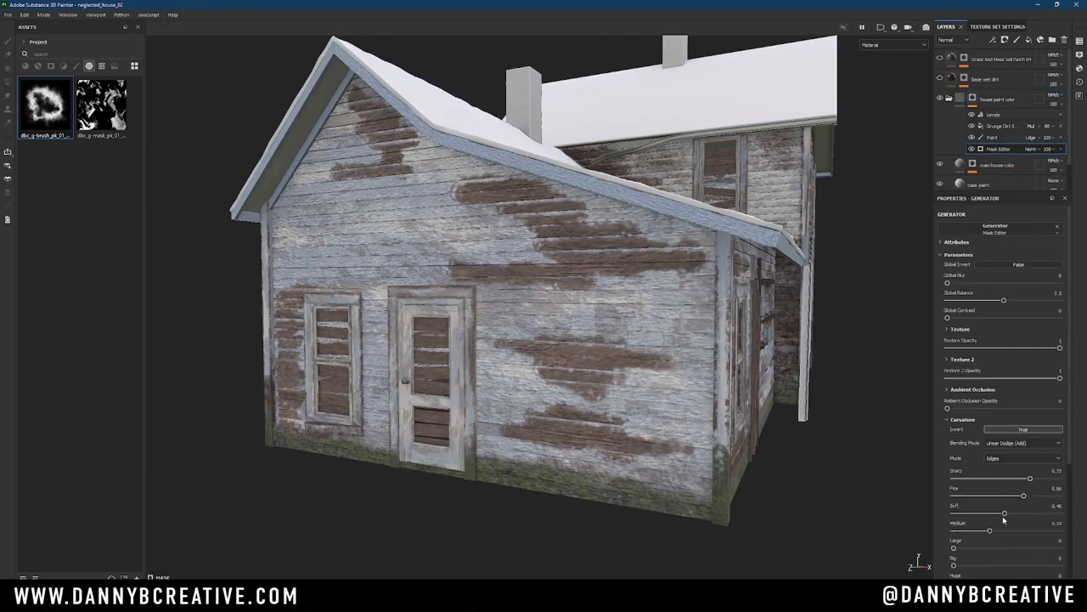
left_click(992, 137)
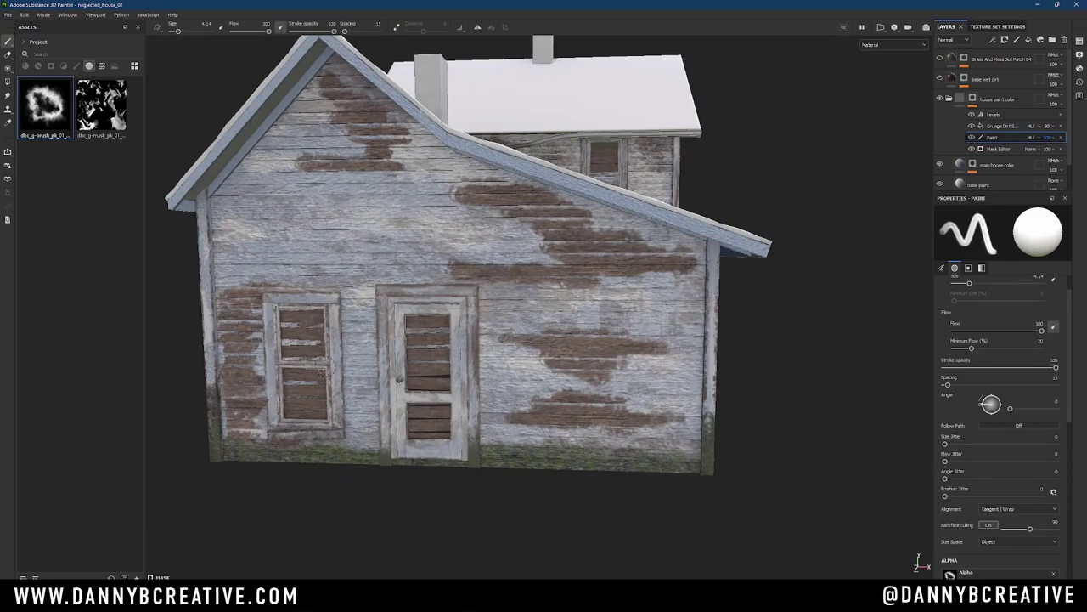
left_click(1032, 126)
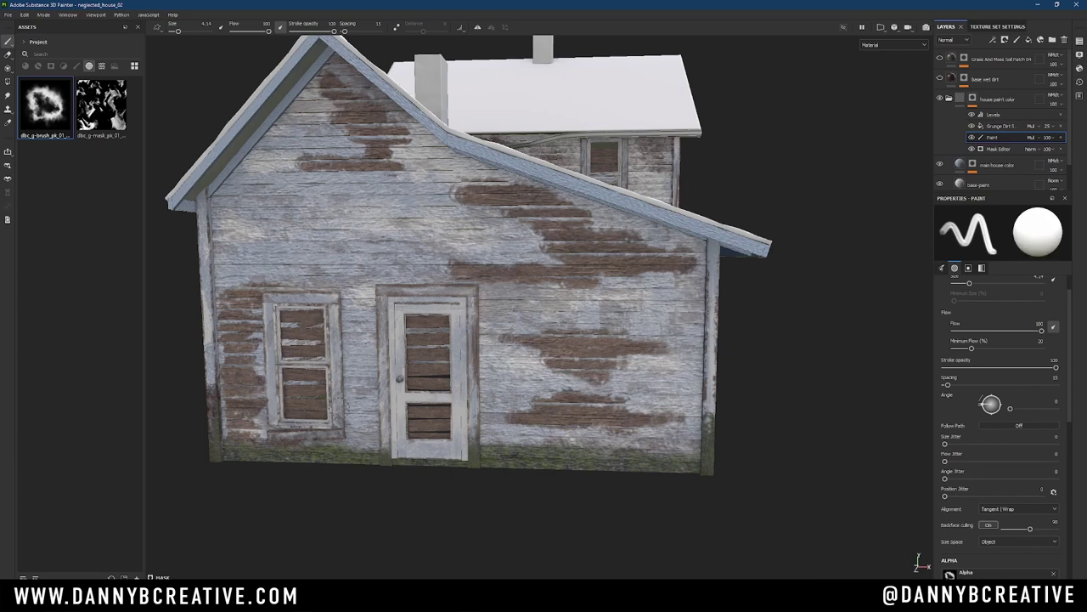
left_click(1019, 137)
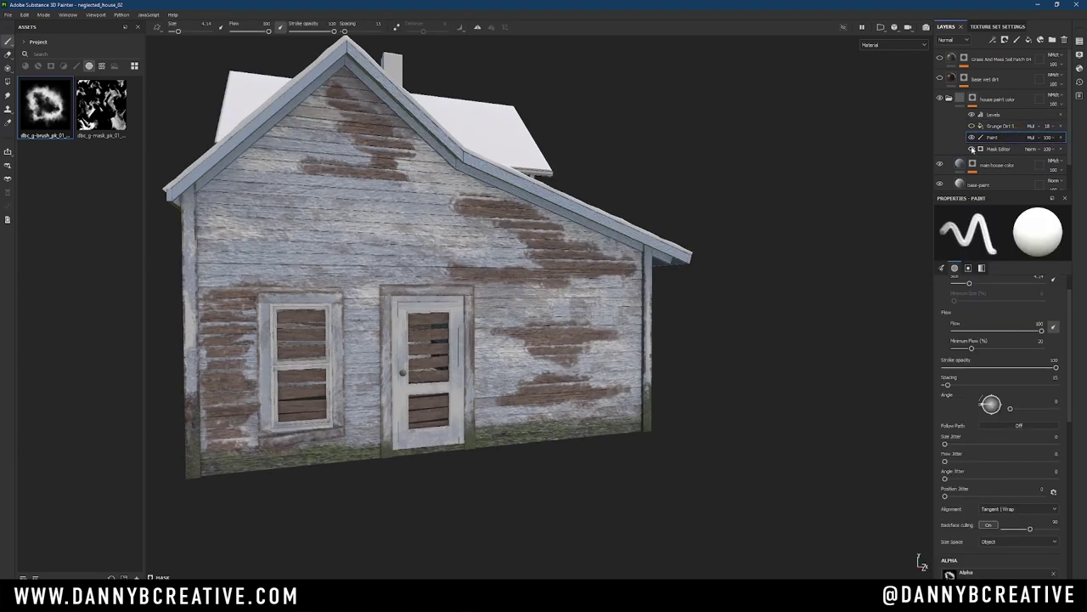
Give the brush size jitter 23, flow jitter 7 and angle jitter 54, then toggle the render preview.
left_click(1003, 149)
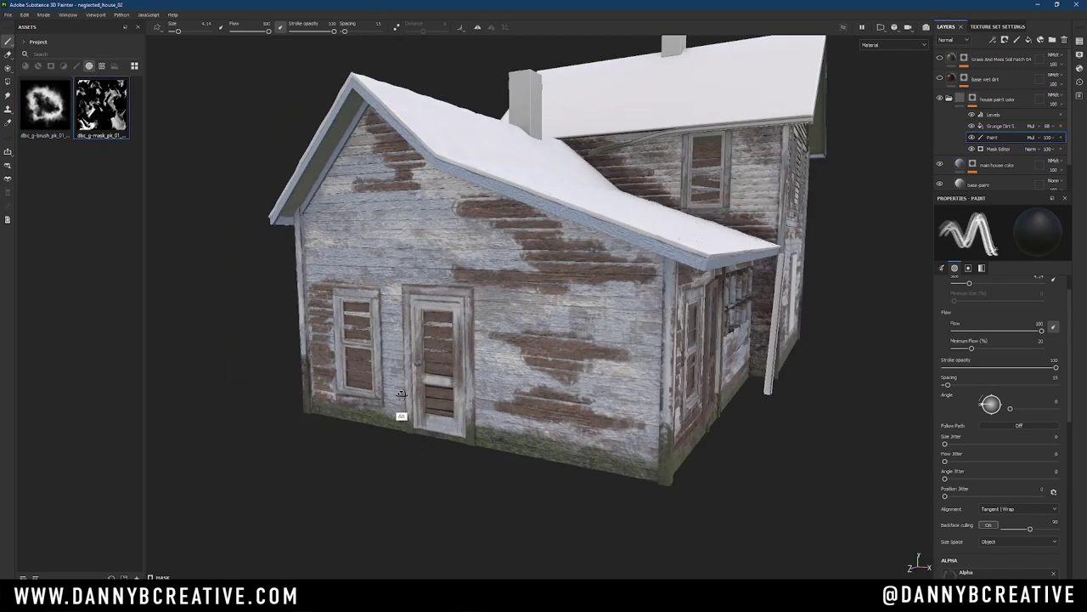
left_click_drag(1073, 322, 1063, 399)
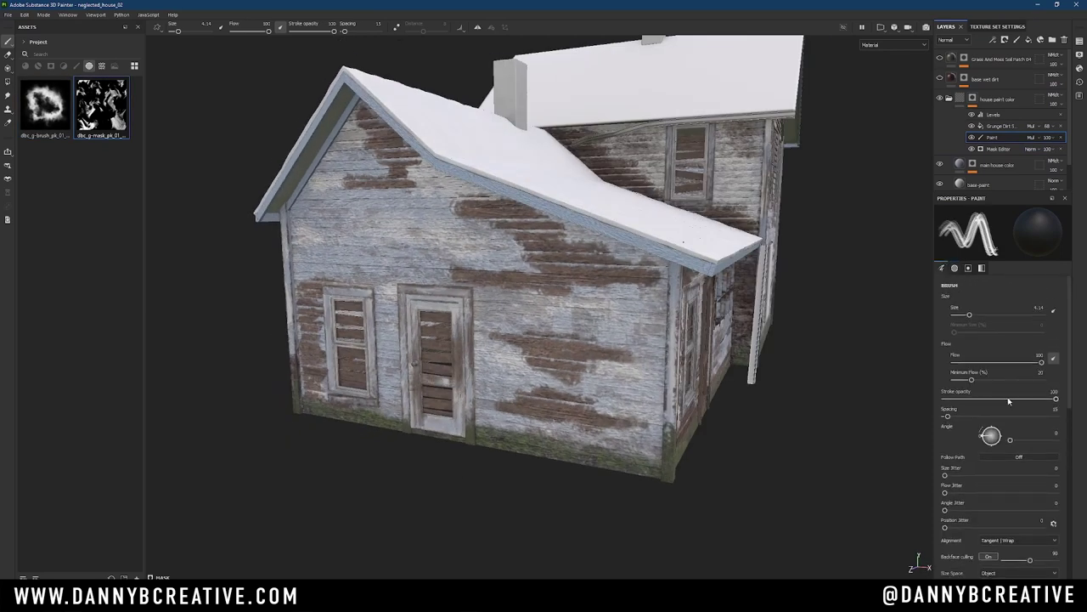
scroll(1009, 401, "down", 2)
left_click_drag(944, 414, 970, 415)
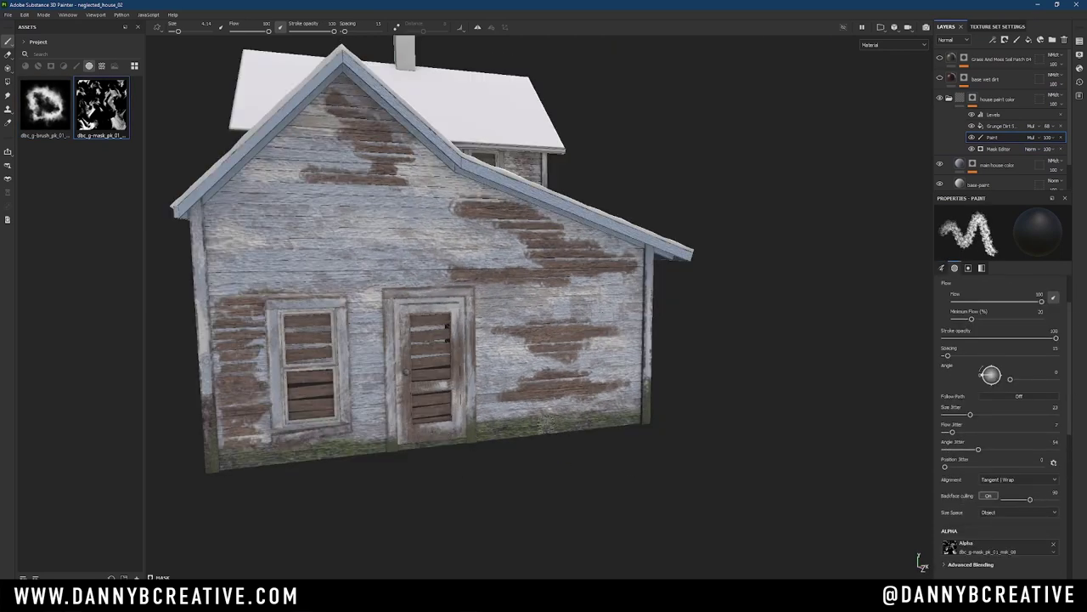
left_click_drag(595, 280, 625, 274, "alt")
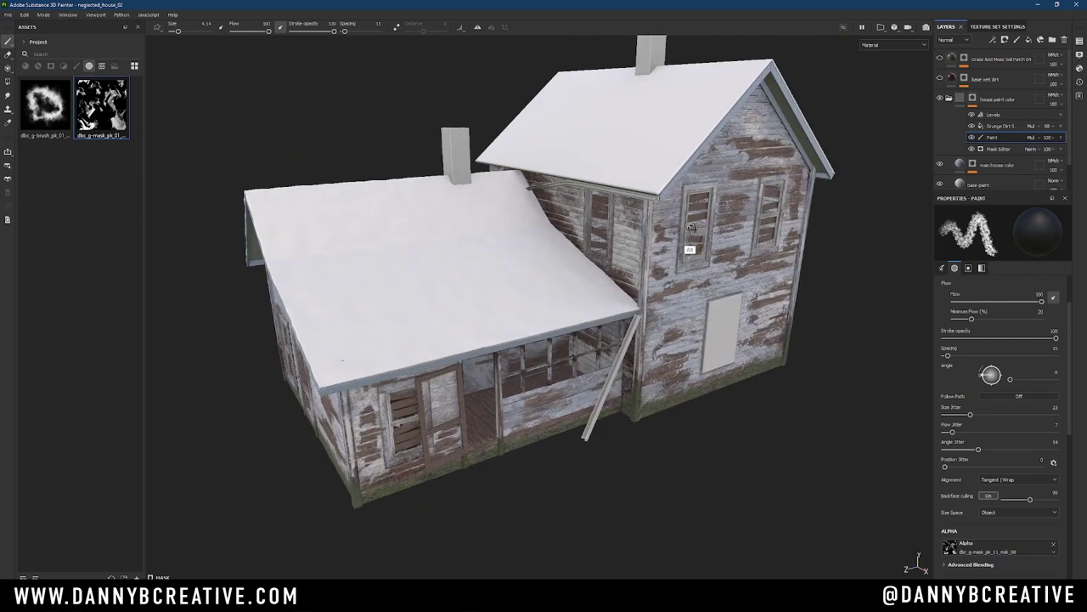
left_click(927, 27)
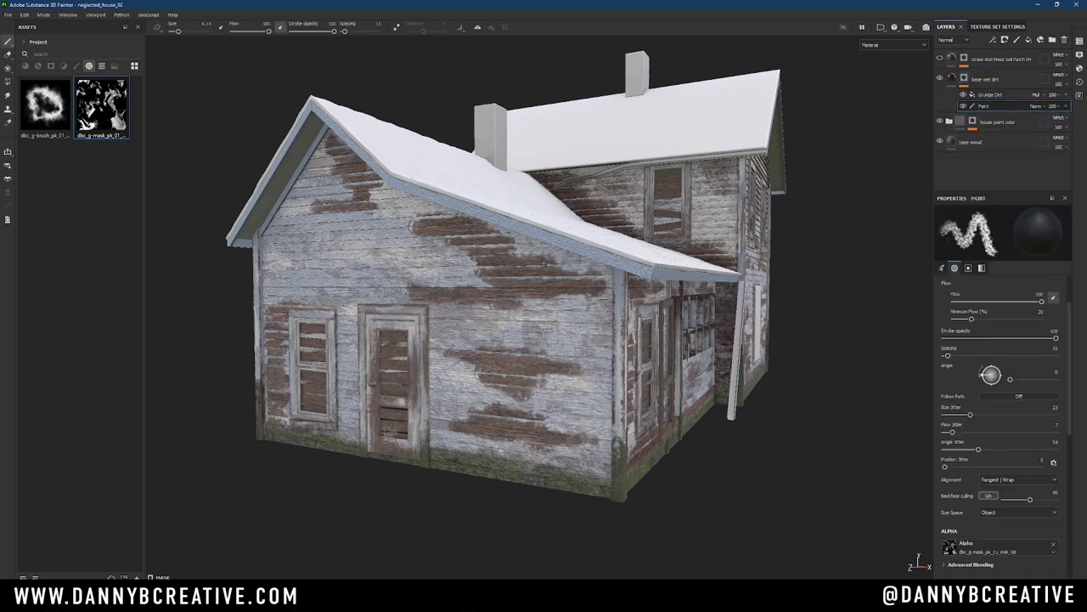
Frame the porch and Ctrl+Alt+right-click it to select the porch walls' texture set.
mouse_move(595, 280)
left_mouse_down("alt")
mouse_move(650, 187)
mouse_move(587, 191)
left_mouse_up("alt")
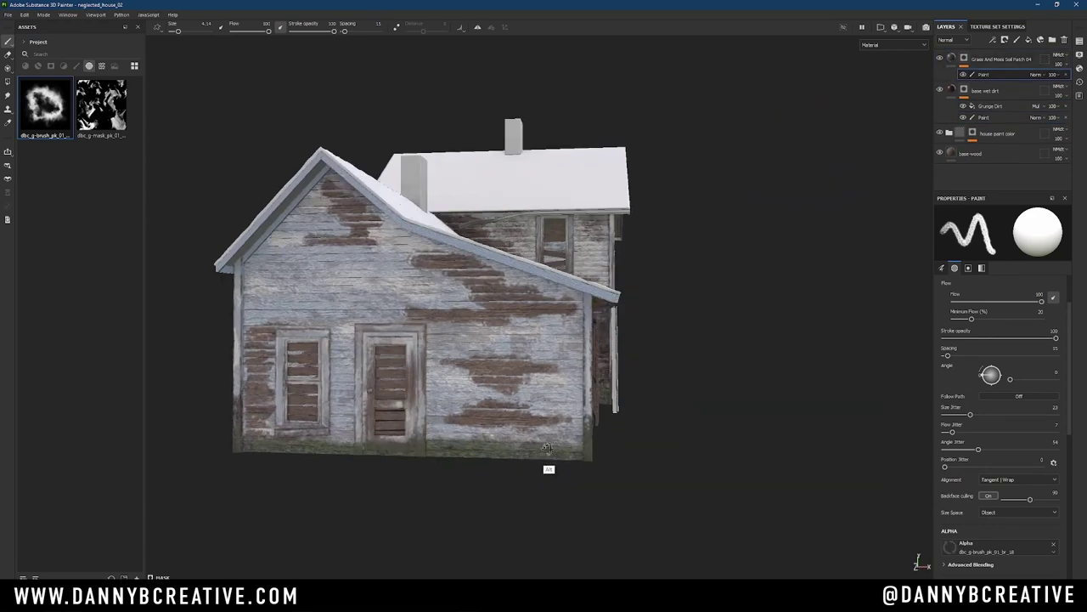
left_click_drag(705, 189, 740, 391, "alt")
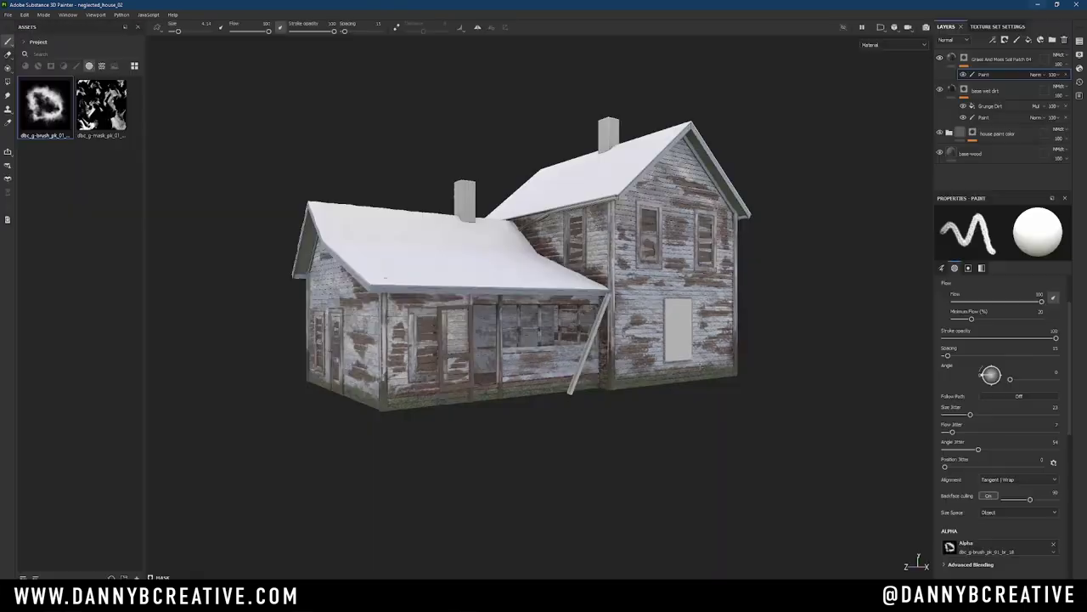
mouse_move(502, 366)
right_mouse_down("alt")
mouse_move(509, 338)
mouse_move(477, 367)
right_mouse_up("alt")
right_click(478, 365, "ctrl+alt")
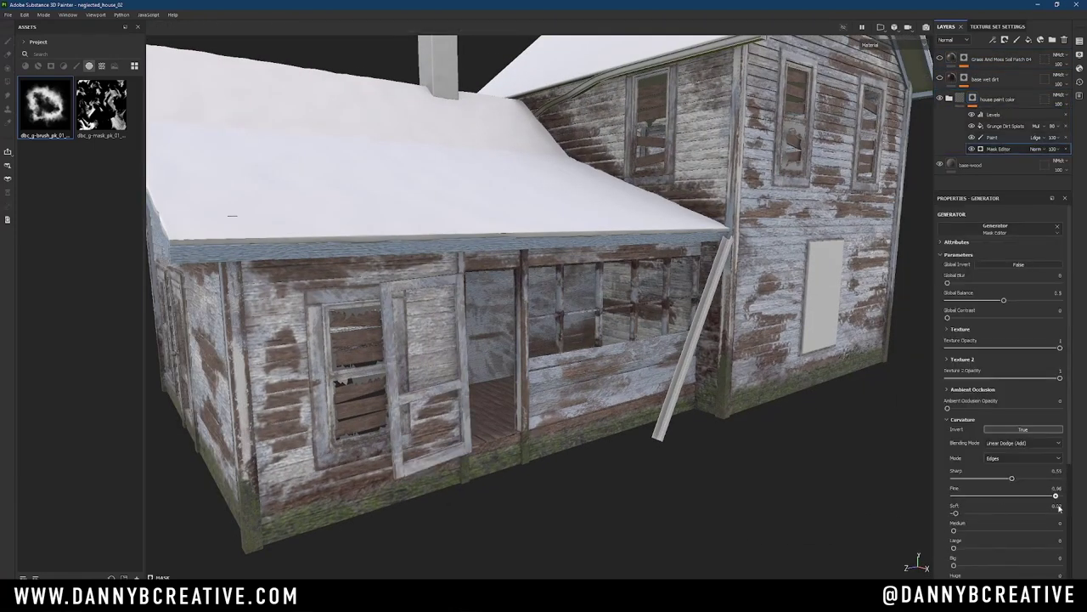
Raise the medium curvature wear to 0.57 and add a Paint effect to the main house color mask.
left_click_drag(1003, 537, 1014, 530)
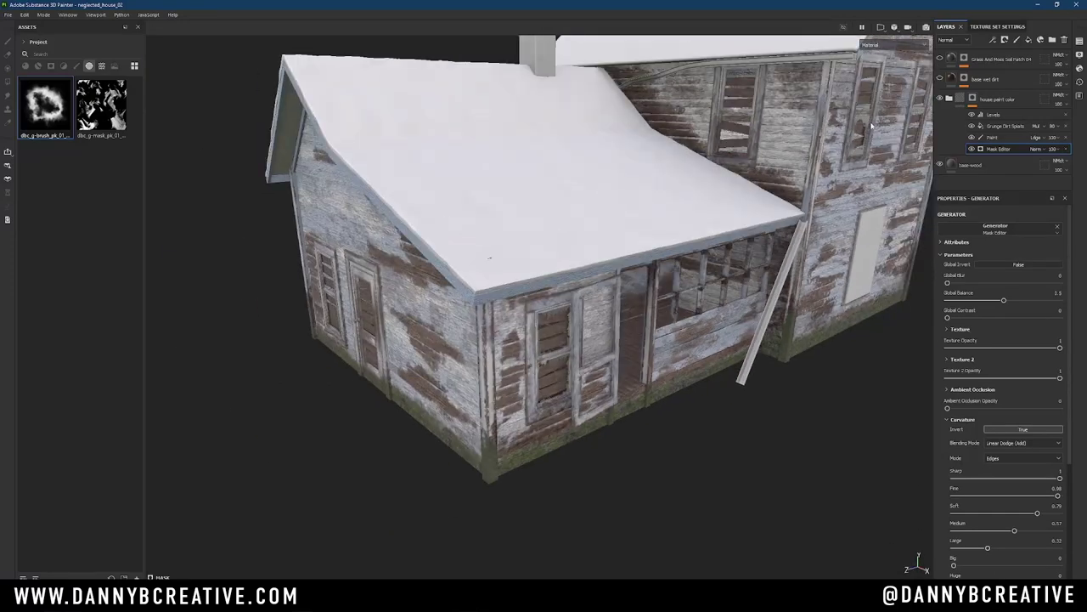
right_click_drag(610, 407, 442, 158, "alt")
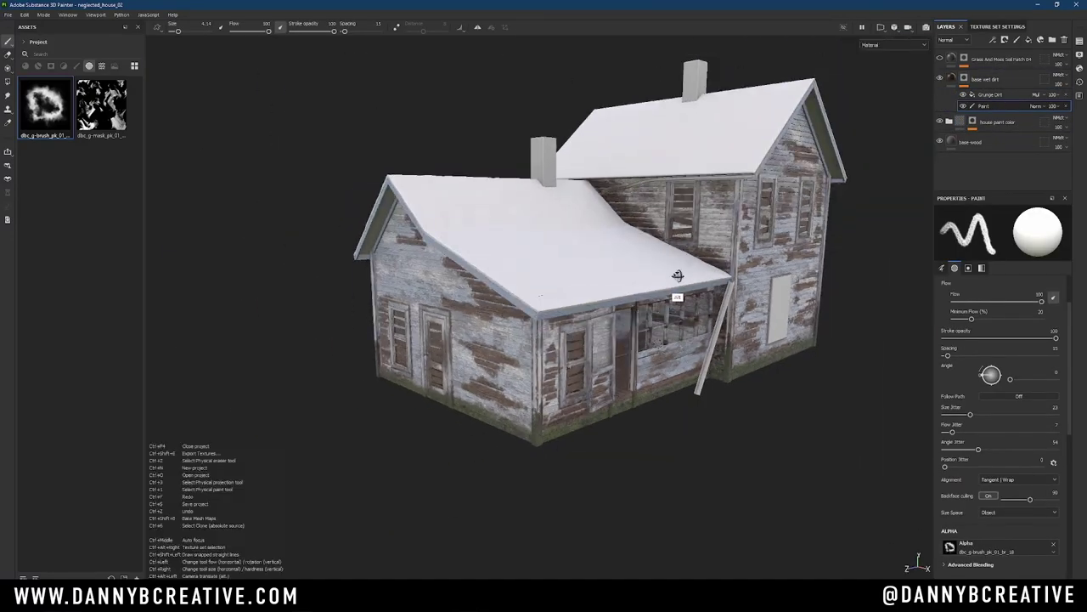
key("Tab")
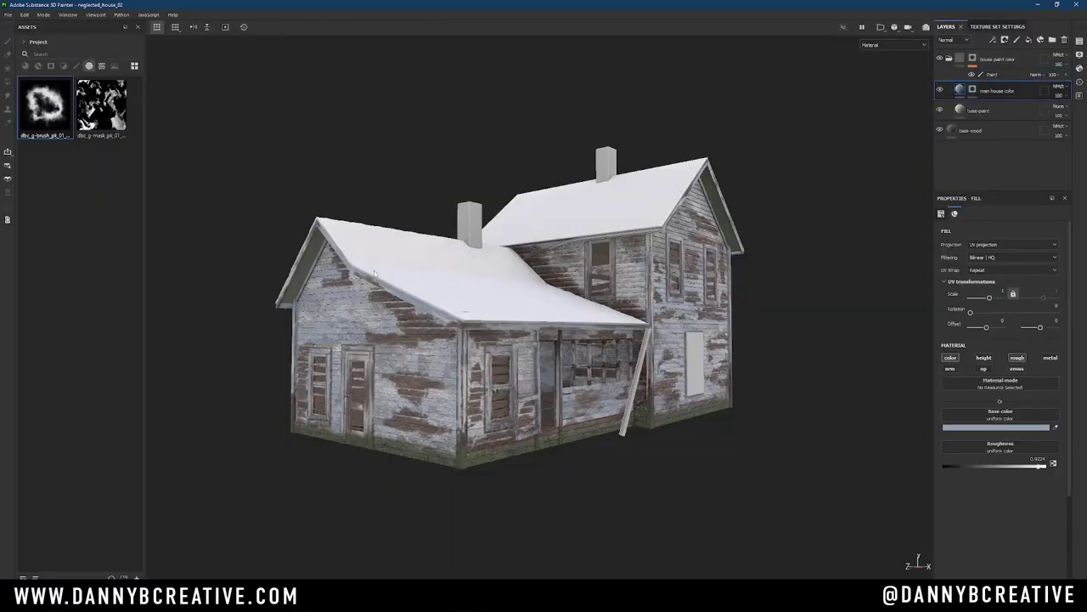
left_click(972, 90)
right_click(974, 92)
left_click(994, 170)
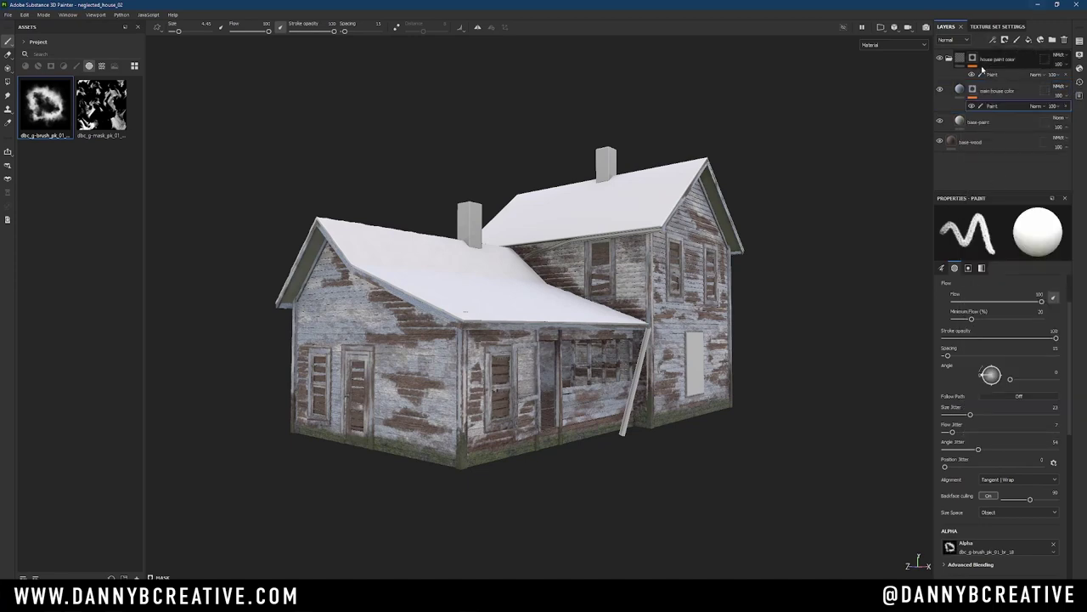
Review the gable end and porch, then show the Texture Set List.
left_click_drag(465, 312, 544, 314, "alt")
mouse_move(543, 314)
right_mouse_down("alt")
mouse_move(617, 316)
mouse_move(578, 356)
right_mouse_up("alt")
left_click_drag(578, 357, 473, 481, "alt")
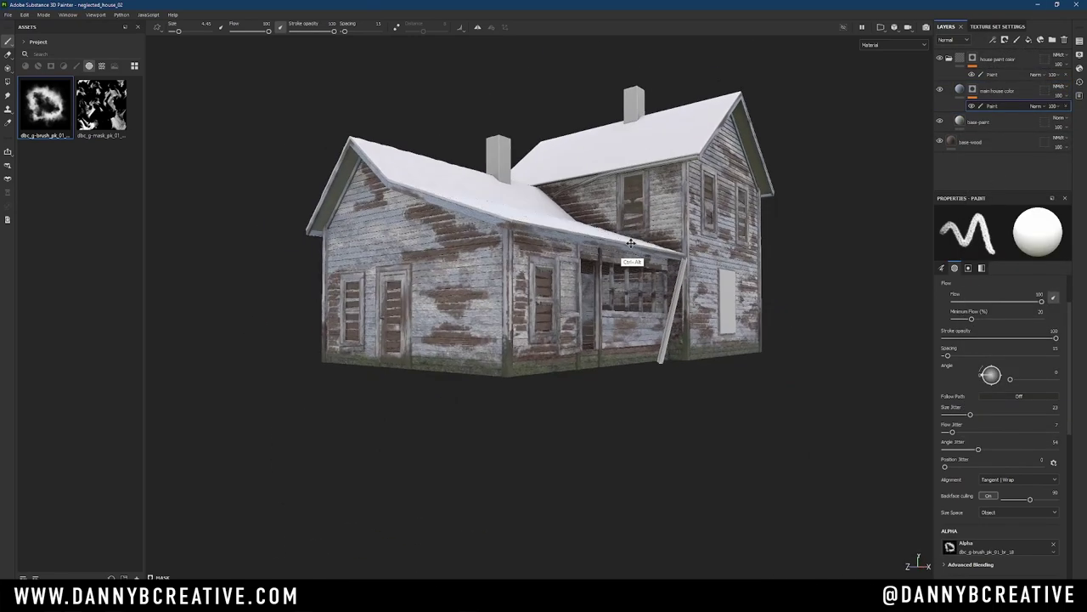
right_click_drag(473, 481, 555, 253, "alt")
right_click_drag(822, 136, 849, 101, "alt")
left_click(1079, 54)
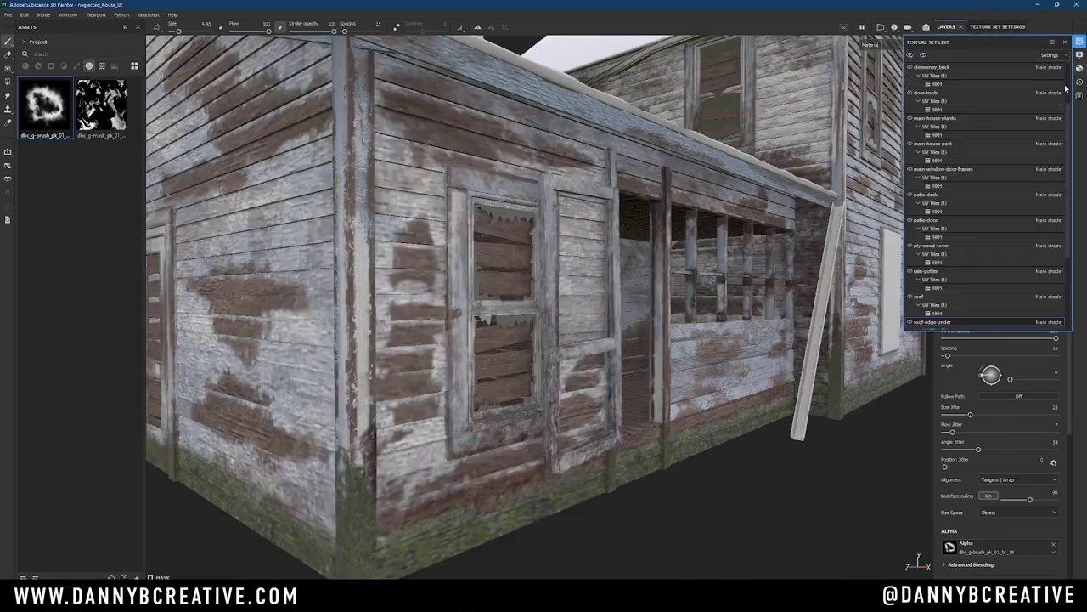
scroll(985, 196, "up", 1)
Apply the Aluminium Brushed Worn material to the rain gutter.
scroll(1072, 150, "down", 1)
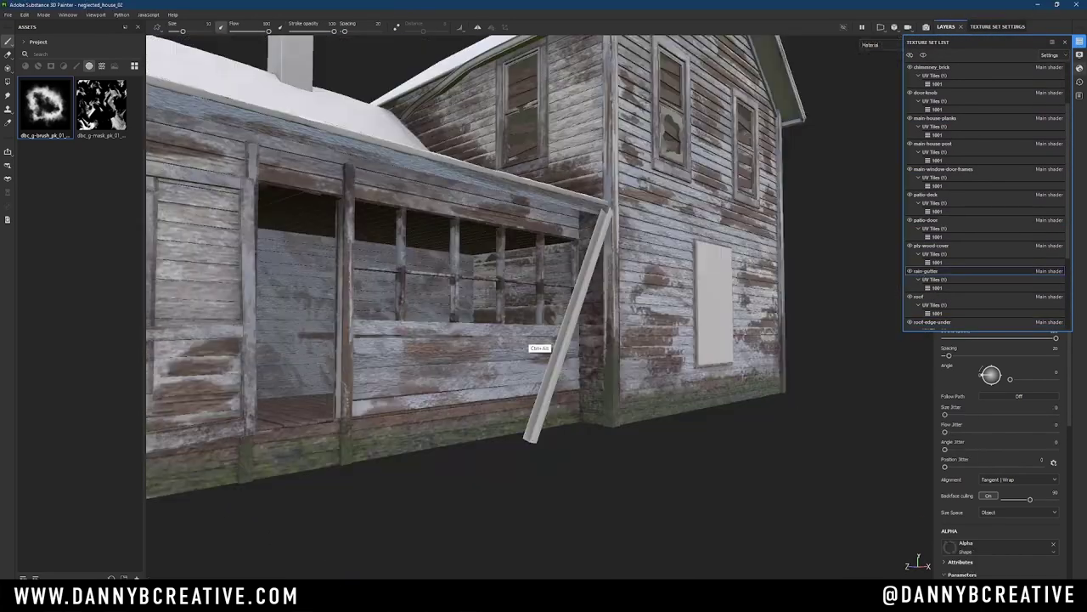
mouse_move(529, 357)
left_mouse_down("alt")
mouse_move(607, 371)
mouse_move(528, 341)
left_mouse_up("alt")
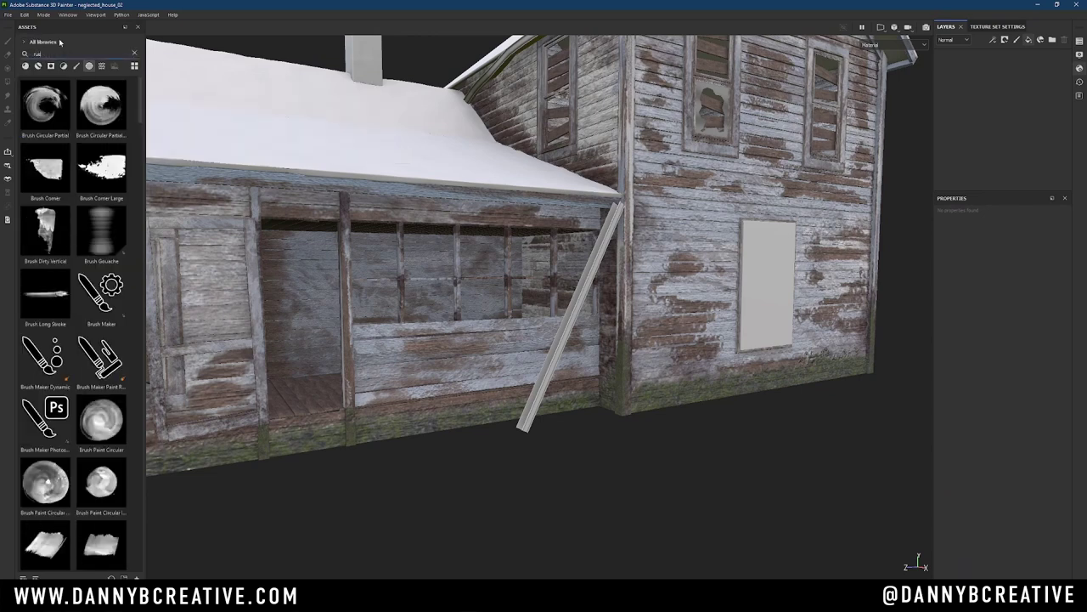
left_click(52, 67)
type("metal")
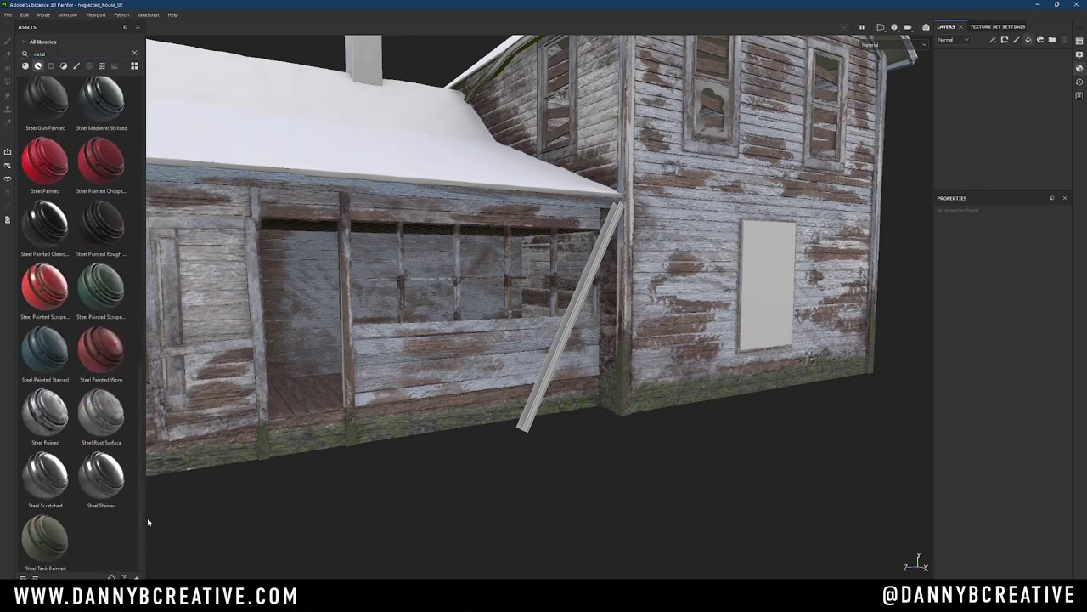
scroll(136, 327, "down", 3)
scroll(136, 327, "up", 3)
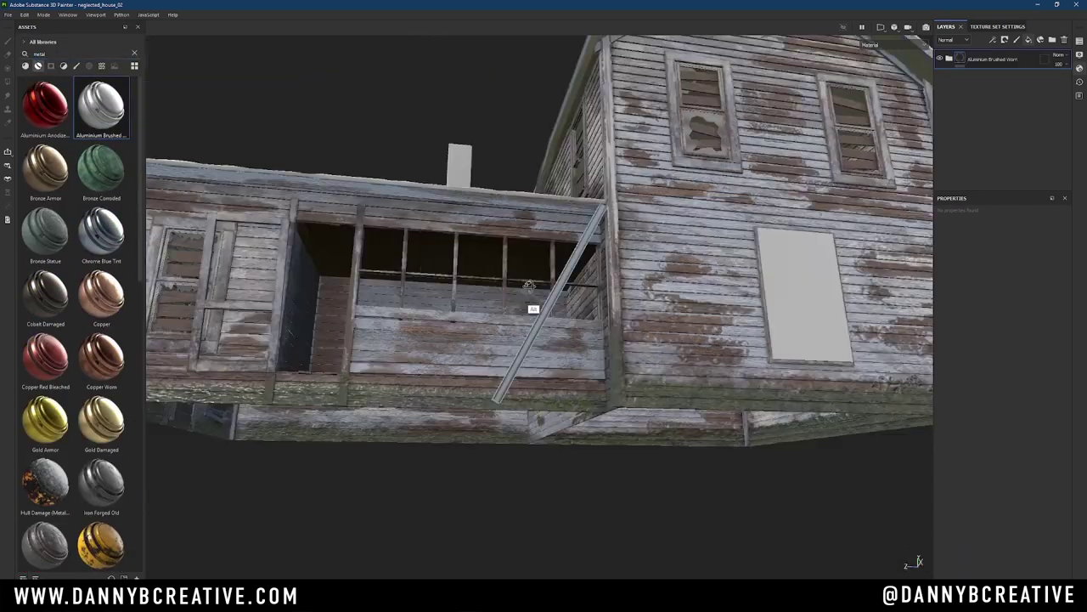
left_click_drag(45, 102, 534, 308)
Layer the Rust Fine material over the gutter.
scroll(144, 480, "down", 5)
scroll(143, 480, "up", 5)
triple_click(76, 54)
type("rust")
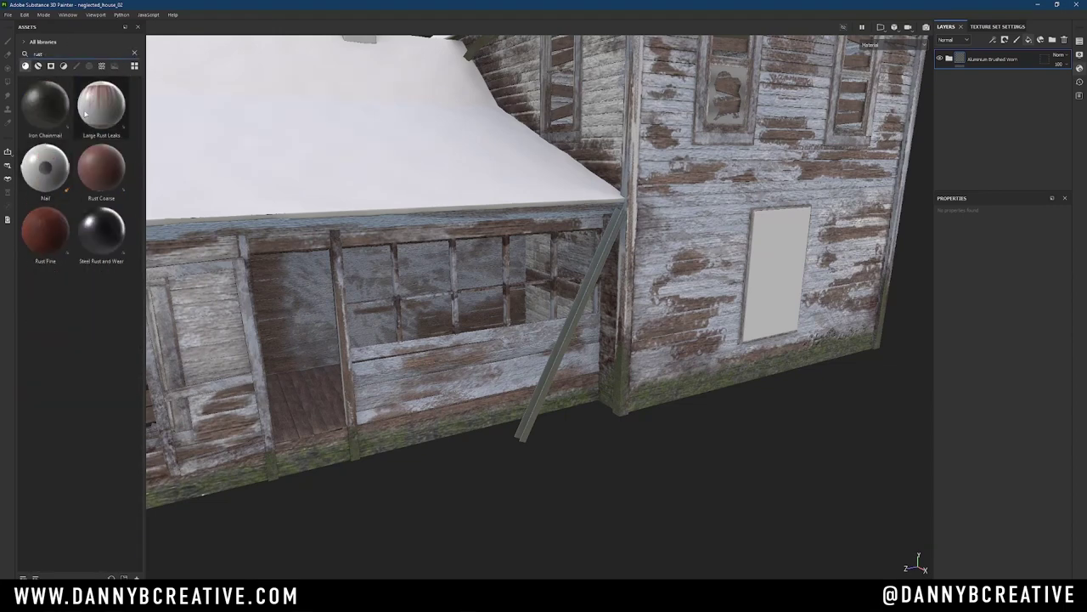
mouse_move(45, 229)
left_mouse_down()
mouse_move(578, 297)
mouse_move(753, 282)
mouse_move(784, 371)
mouse_move(833, 399)
left_mouse_up()
Mask the Rust Fine layer with a Mask Editor generator using a Grunge Paint Scratched texture.
left_click(1005, 40)
left_click(998, 228)
scroll(1070, 554, "down", 2)
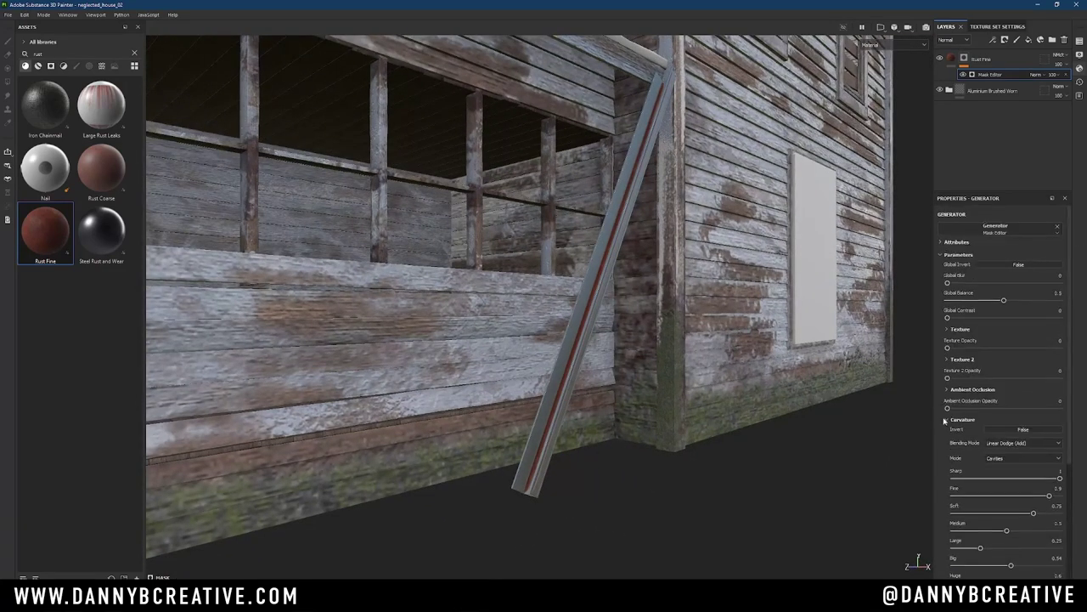
left_click(947, 420)
scroll(1003, 425, "down", 3)
left_click(961, 356)
left_click(1003, 374)
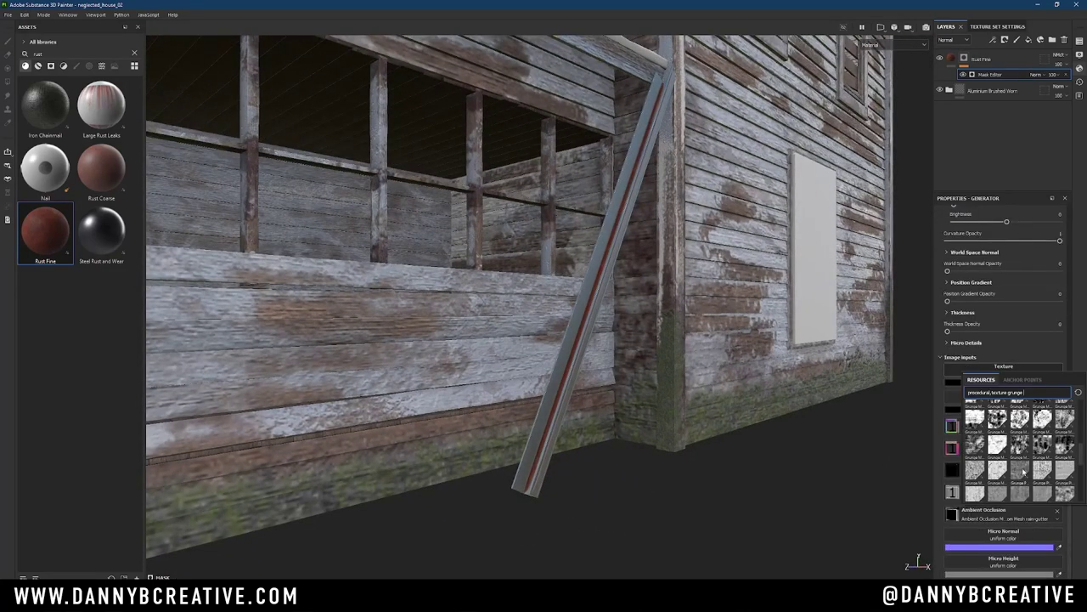
left_click(1023, 471)
mouse_move(745, 360)
left_mouse_down("alt")
mouse_move(774, 306)
mouse_move(517, 347)
left_mouse_up("alt")
Add a Grunge Rust Fine fill to the rust mask, balance 0.39.
left_click(101, 65)
left_click_drag(45, 104, 1000, 358)
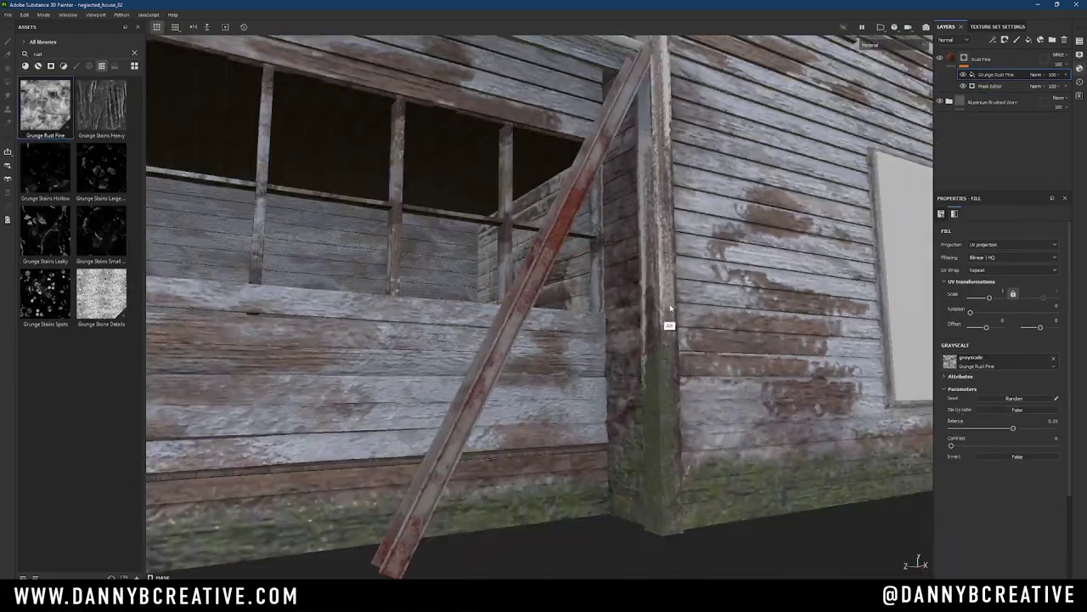
scroll(636, 264, "down", 5)
left_click_drag(635, 264, 595, 388, "alt")
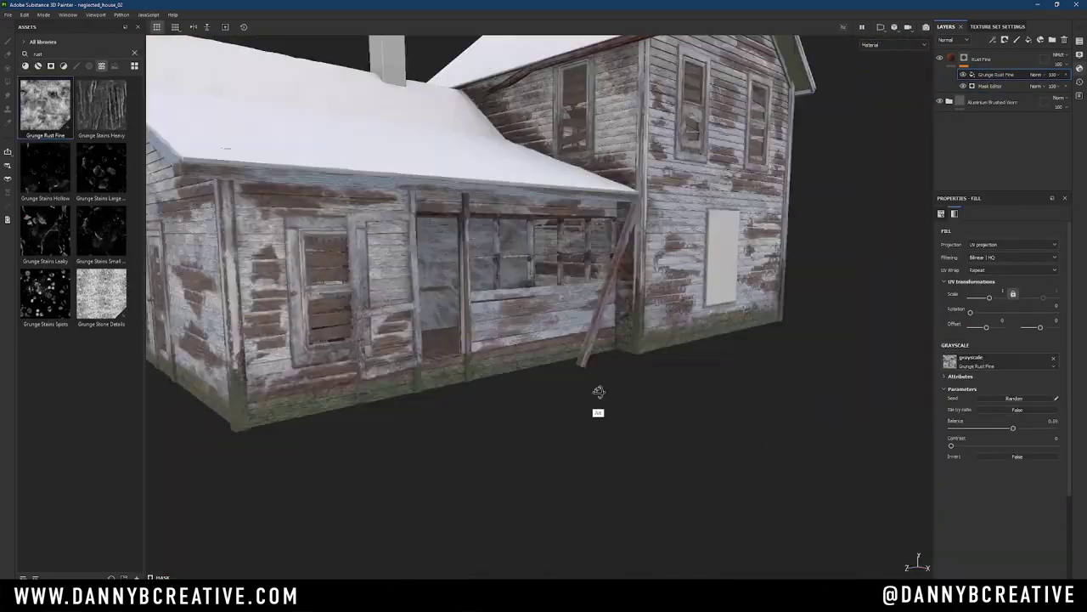
scroll(595, 388, "down", 3)
left_click(38, 65)
Apply the asphalt shingle material to the roof and turn its main colour grey.
type("brick")
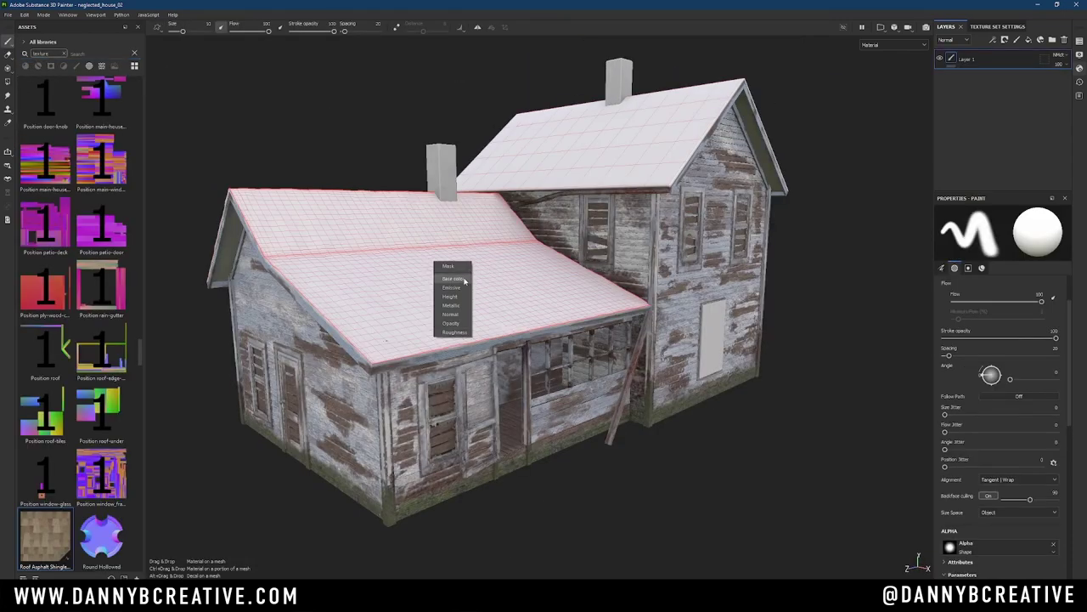
left_click(464, 280)
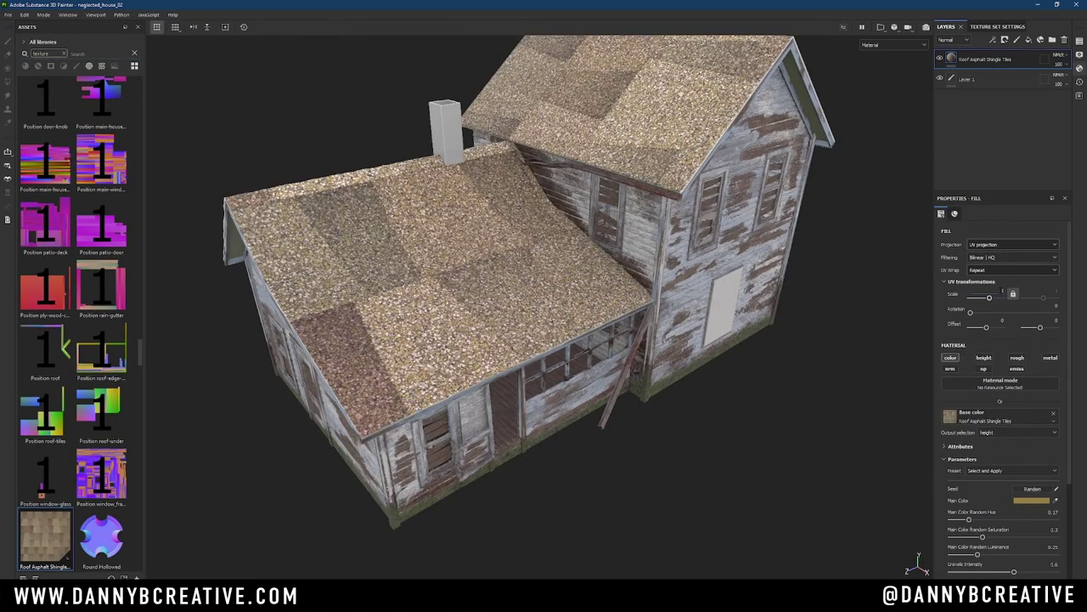
mouse_move(465, 281)
left_mouse_down("alt")
mouse_move(739, 355)
mouse_move(646, 340)
left_mouse_up("alt")
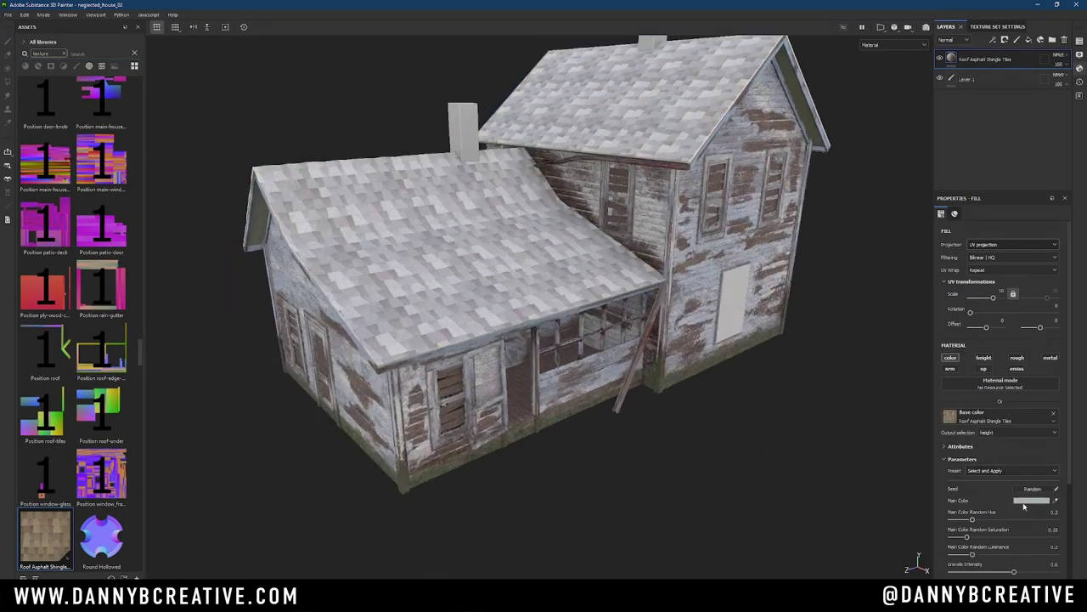
left_click(1032, 501)
left_click(1073, 488)
left_click(1031, 500)
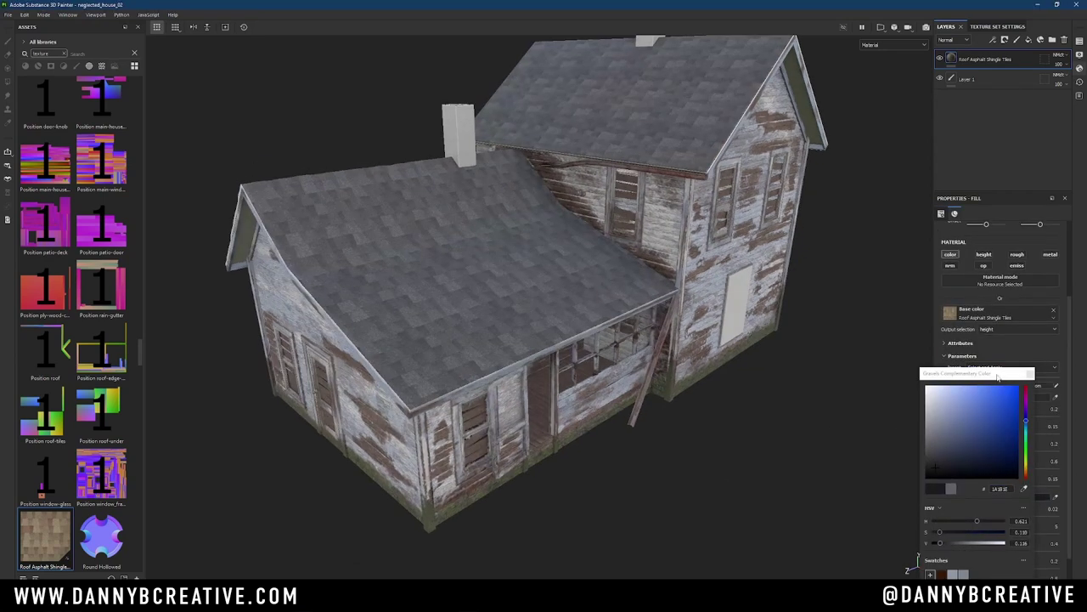
scroll(952, 499, "down", 3)
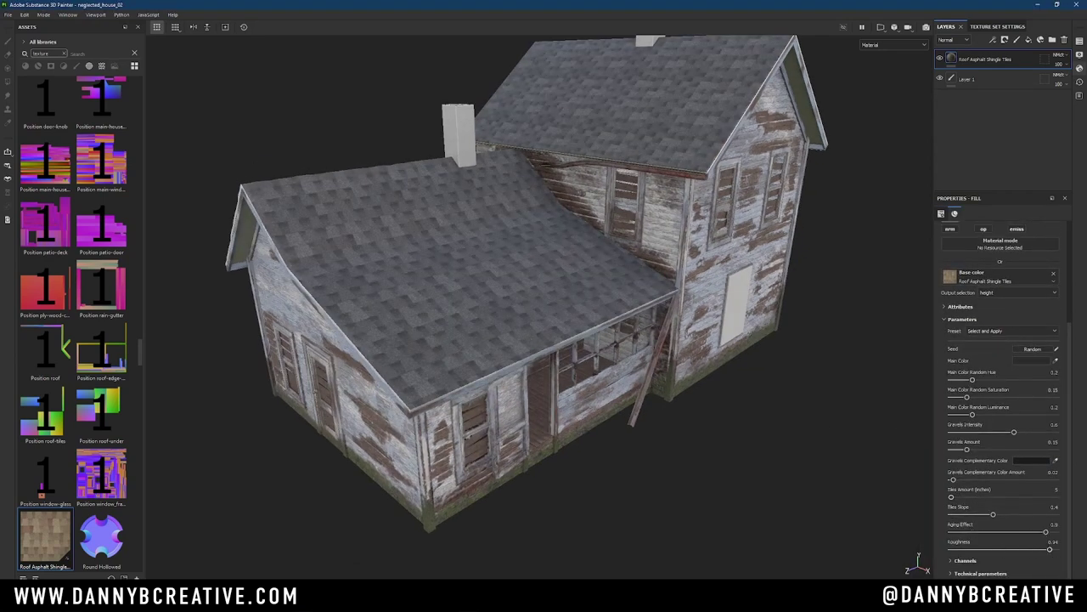
left_click_drag(449, 289, 538, 155, "alt")
scroll(1002, 382, "down", 2)
mouse_move(432, 207)
left_mouse_down("alt")
mouse_move(679, 272)
mouse_move(620, 284)
left_mouse_up("alt")
Review the shader displacement options, then return to the Layers tab.
left_click(999, 27)
left_click(1079, 68)
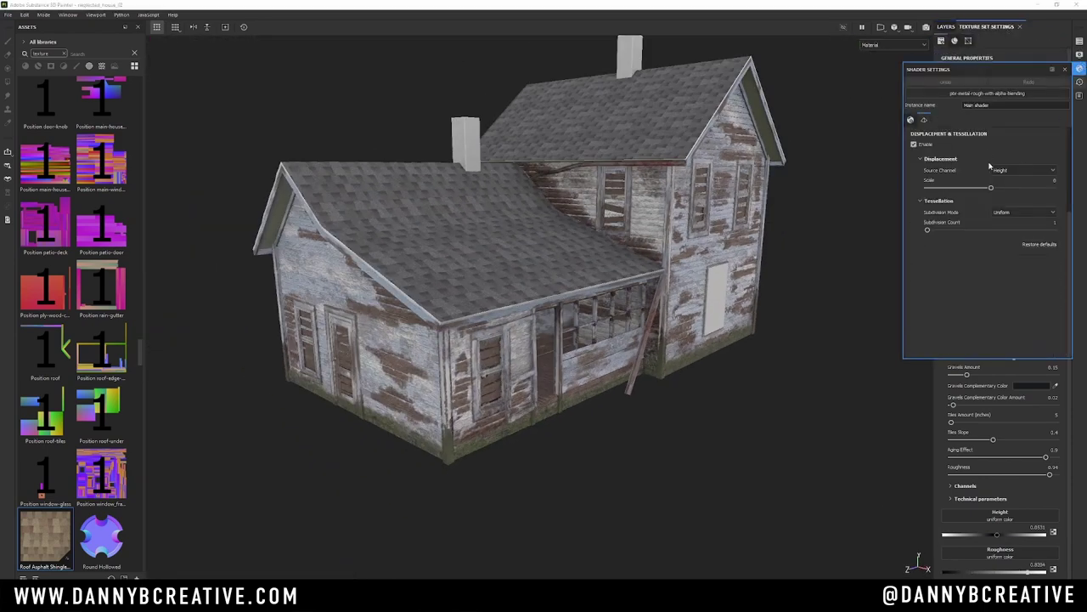
left_click(945, 26)
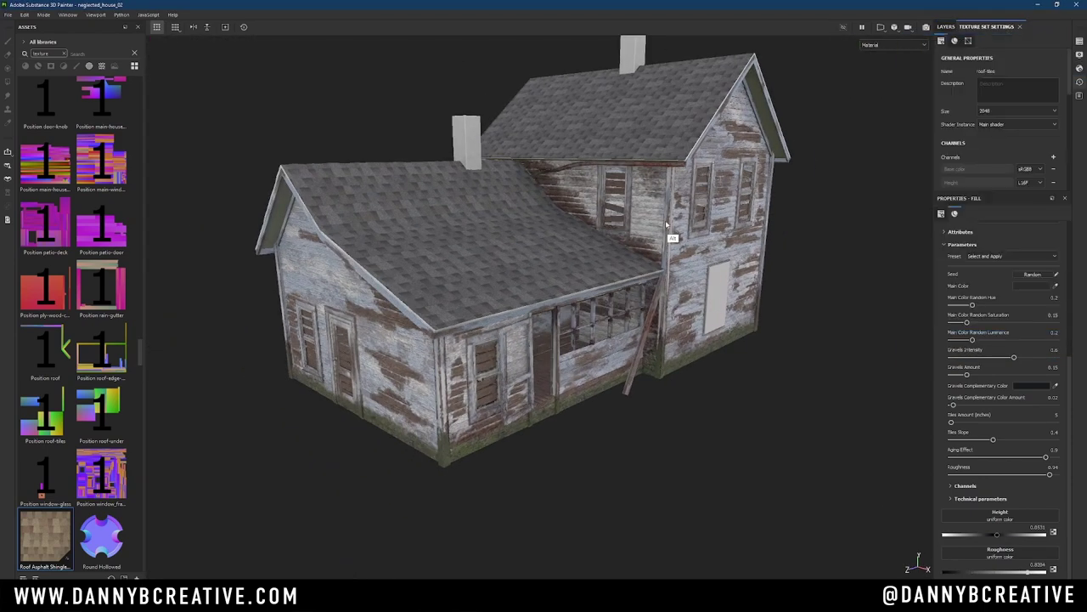
mouse_move(607, 364)
left_mouse_down("alt")
mouse_move(691, 268)
mouse_move(671, 306)
left_mouse_up("alt")
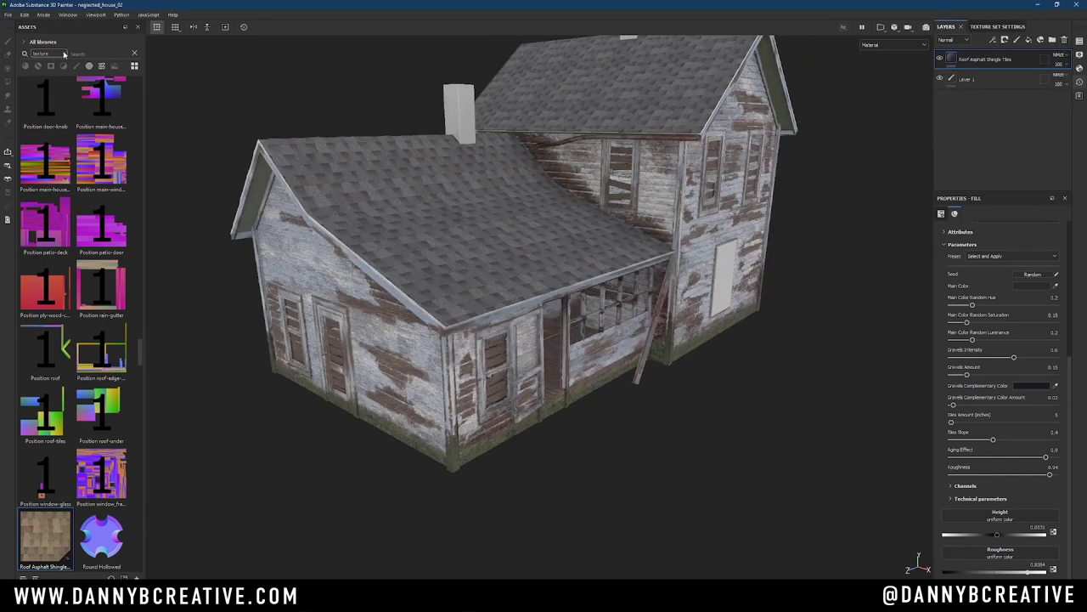
triple_click(42, 54)
Drop the Dirt smart material onto the roof and adjust its Gradient filter colours.
type("dirt")
mouse_move(492, 223)
left_mouse_down()
mouse_move(575, 236)
mouse_move(575, 170)
left_mouse_up()
left_click(983, 106)
left_click(1015, 298)
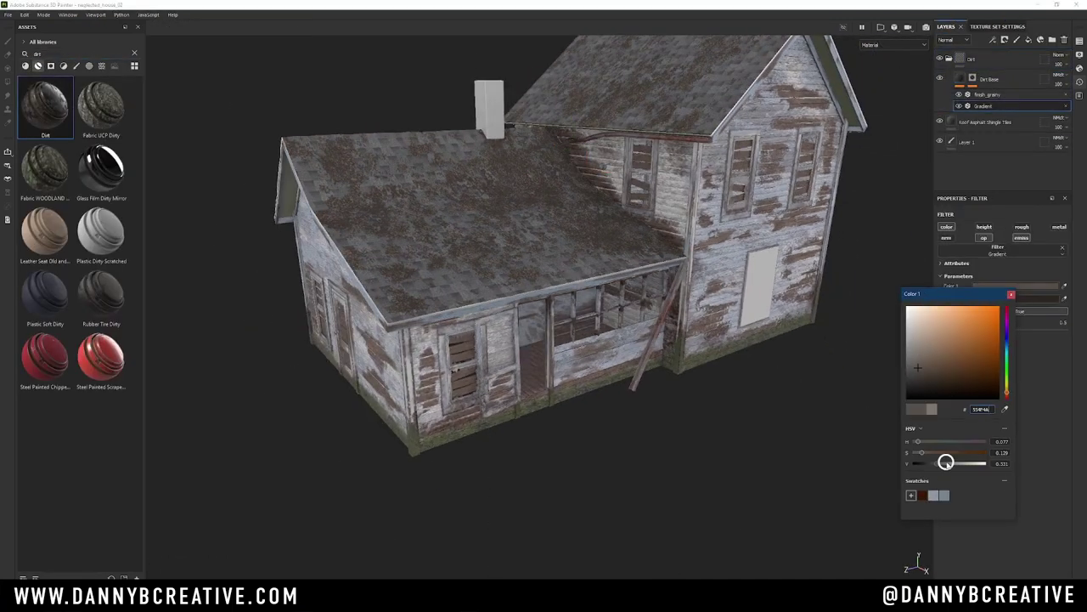
mouse_move(646, 357)
left_mouse_down("alt")
mouse_move(631, 402)
mouse_move(689, 315)
left_mouse_up("alt")
scroll(631, 403, "up", 3)
left_click(951, 342)
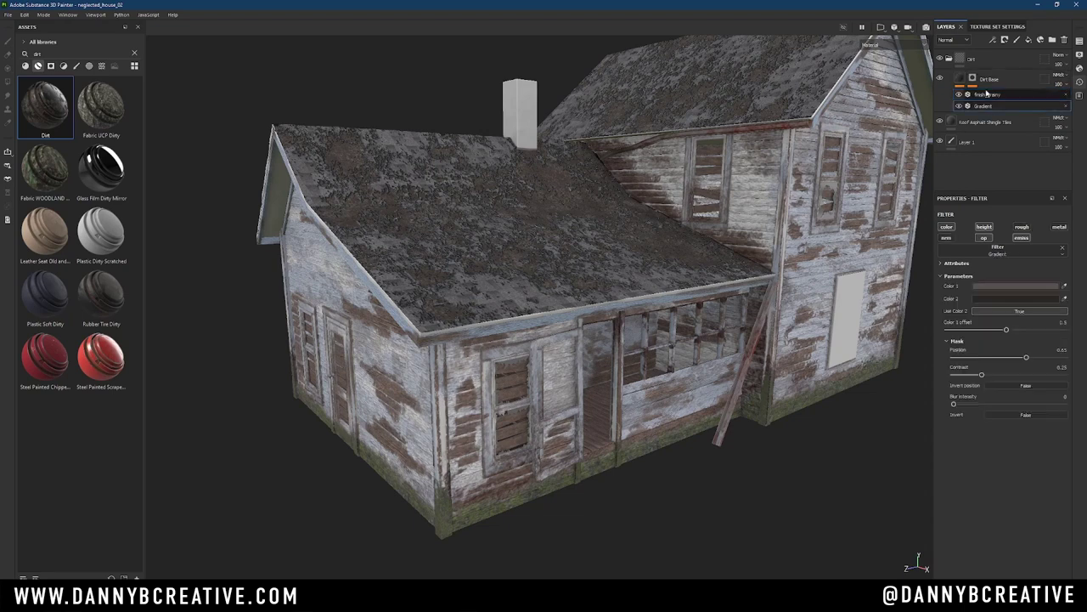
Raise the shader displacement Scale to give the roof slight relief.
left_click(1080, 69)
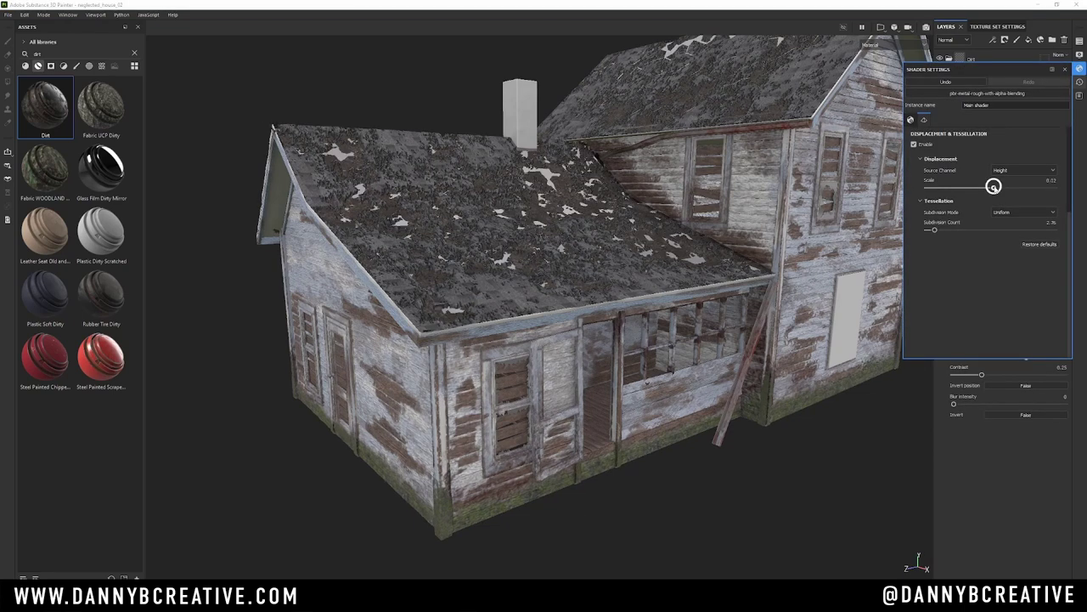
left_click_drag(998, 183, 993, 186)
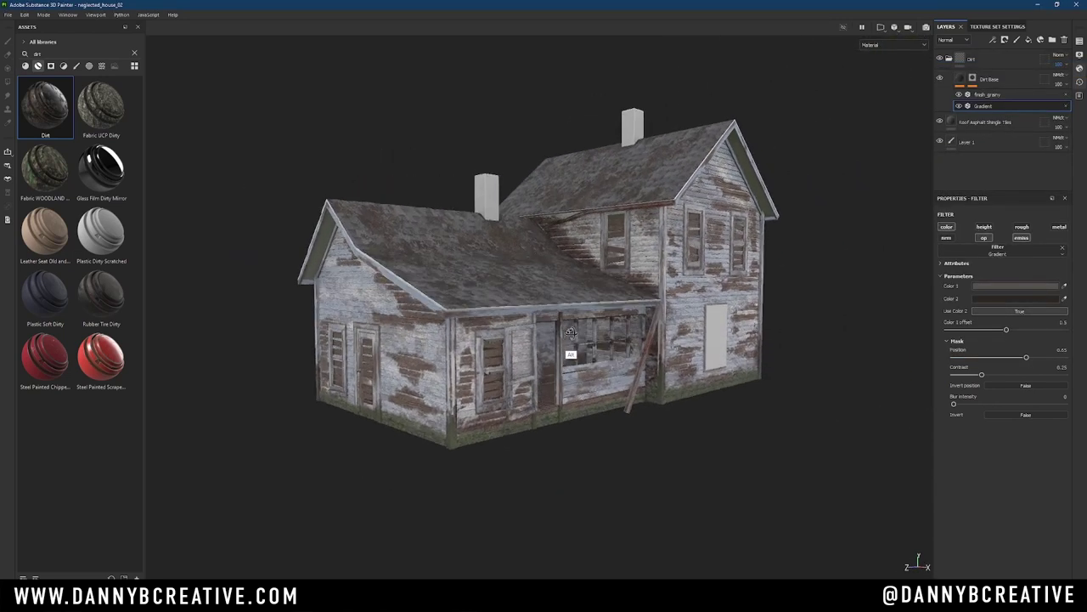
left_click_drag(682, 272, 646, 357, "alt")
left_click(985, 79)
type("roof and house")
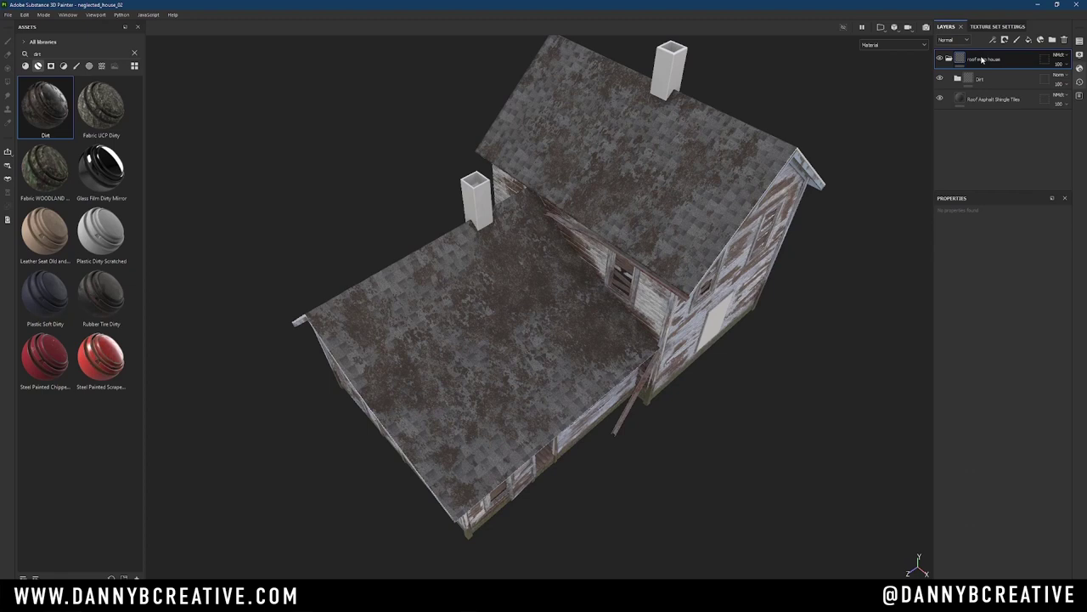
Give the 'roof main house' group a black mask polygon-filled over the lower roof.
left_click(982, 59)
left_click_drag(662, 280, 705, 255, "alt")
left_click(1005, 41)
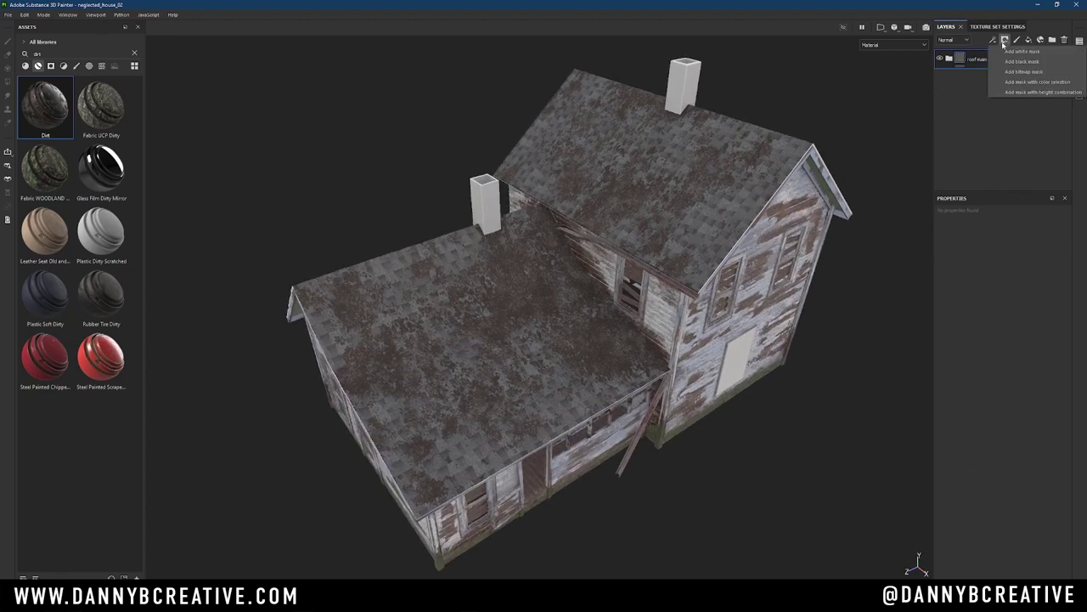
left_click(1022, 61)
key("4")
left_click(198, 28)
left_click(383, 332)
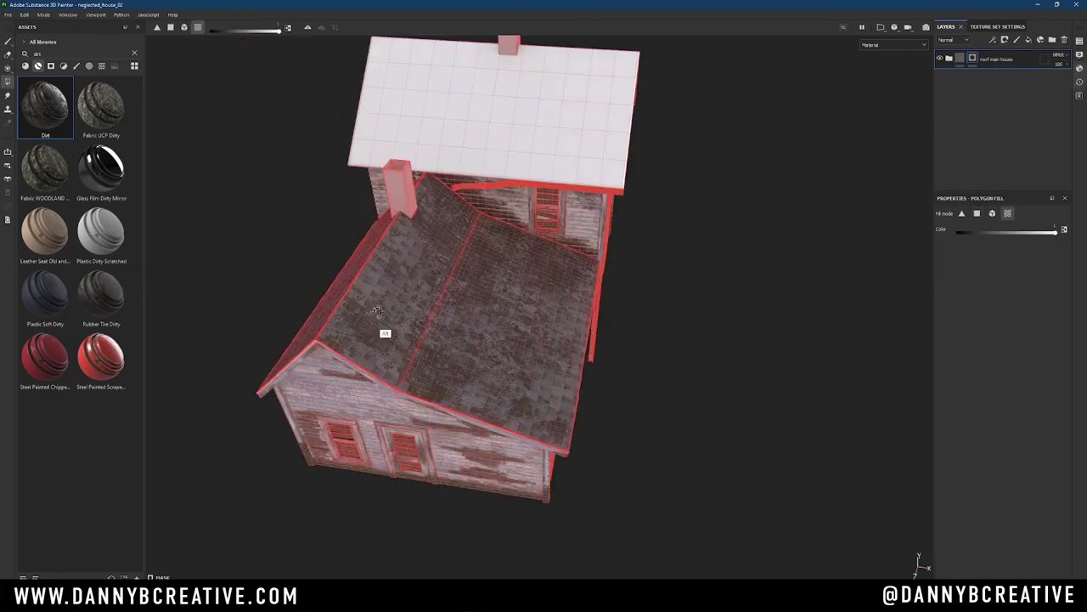
Duplicate the group as 'roof back house' and polygon-fill its mask on the upper roof.
right_click(969, 133)
type("roof back")
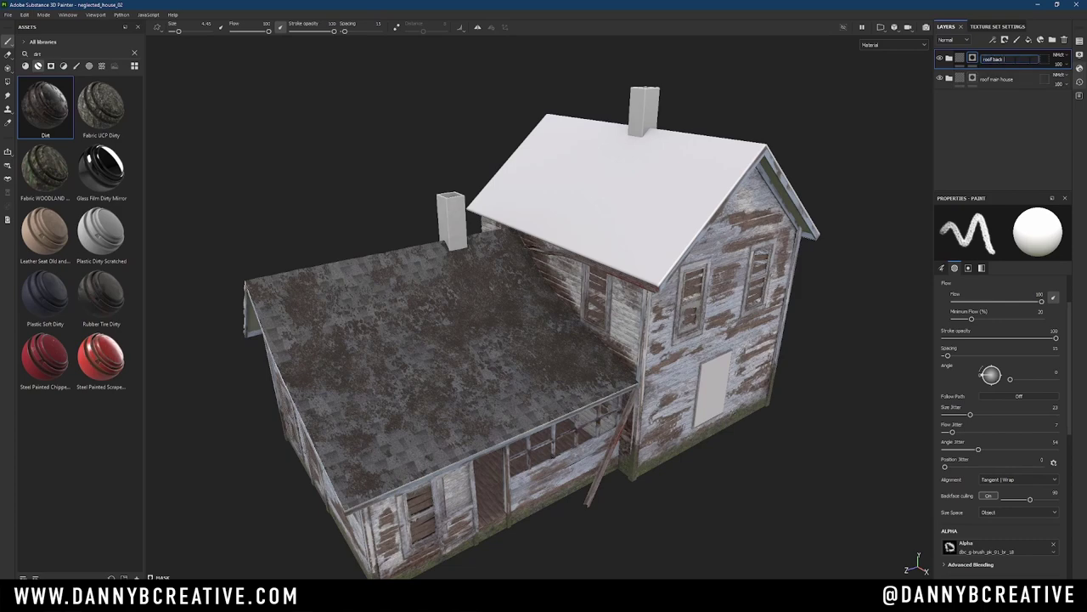
type("house")
key("Return")
key("4")
left_click_drag(687, 226, 708, 138, "alt")
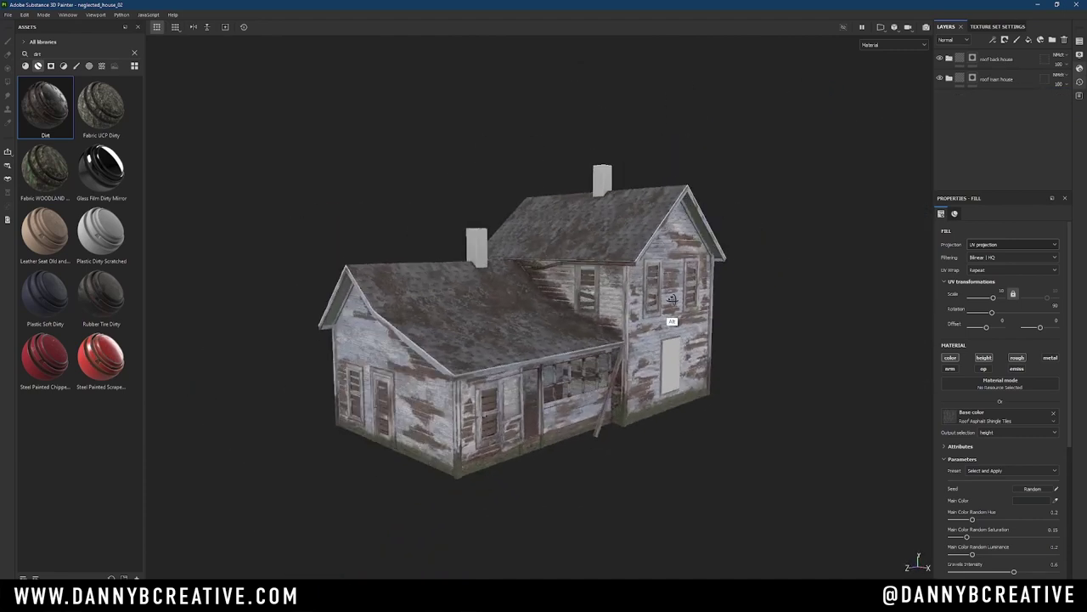
left_click_drag(671, 299, 680, 297, "alt")
key("Tab")
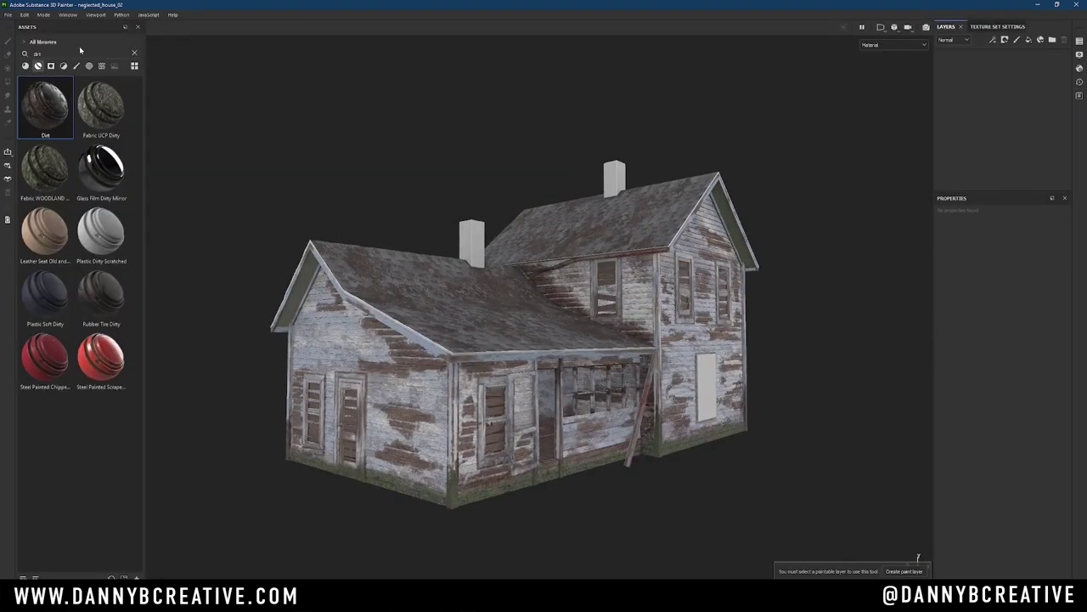
Apply Old Painted Brick Industrial Wall to the chimneys and darken Color 1 and Color 3.
left_click(79, 356)
left_click_drag(45, 232, 466, 243)
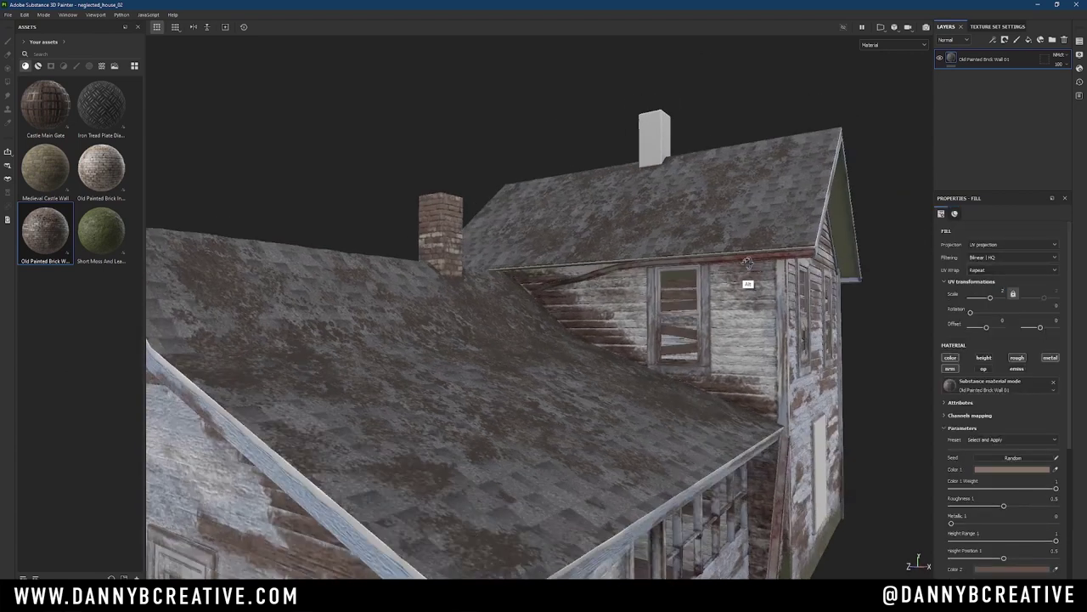
left_click_drag(747, 261, 201, 131, "alt")
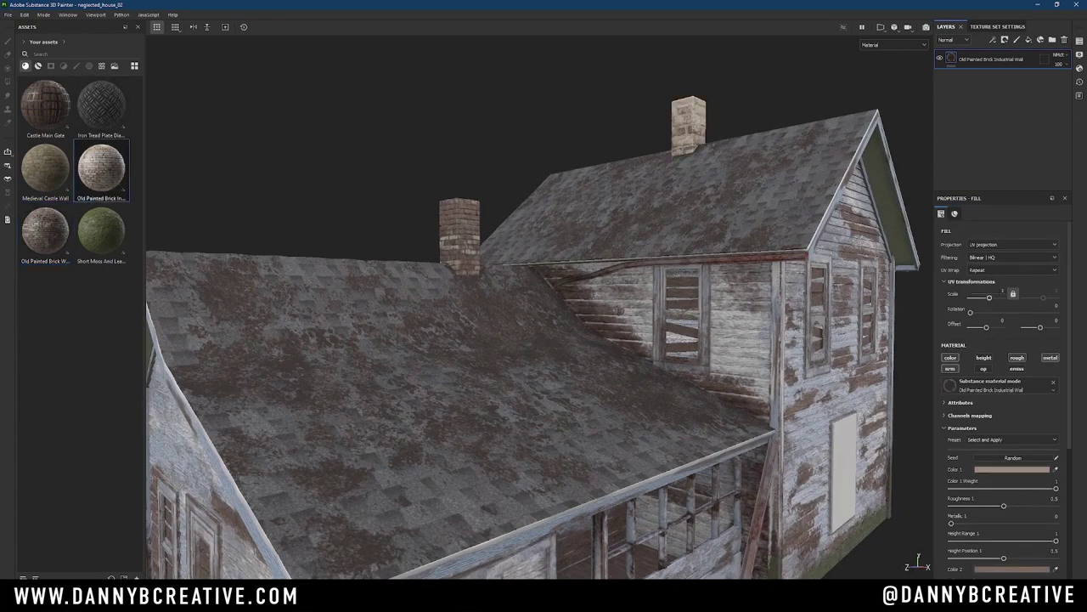
left_click(1011, 469)
left_click(905, 442)
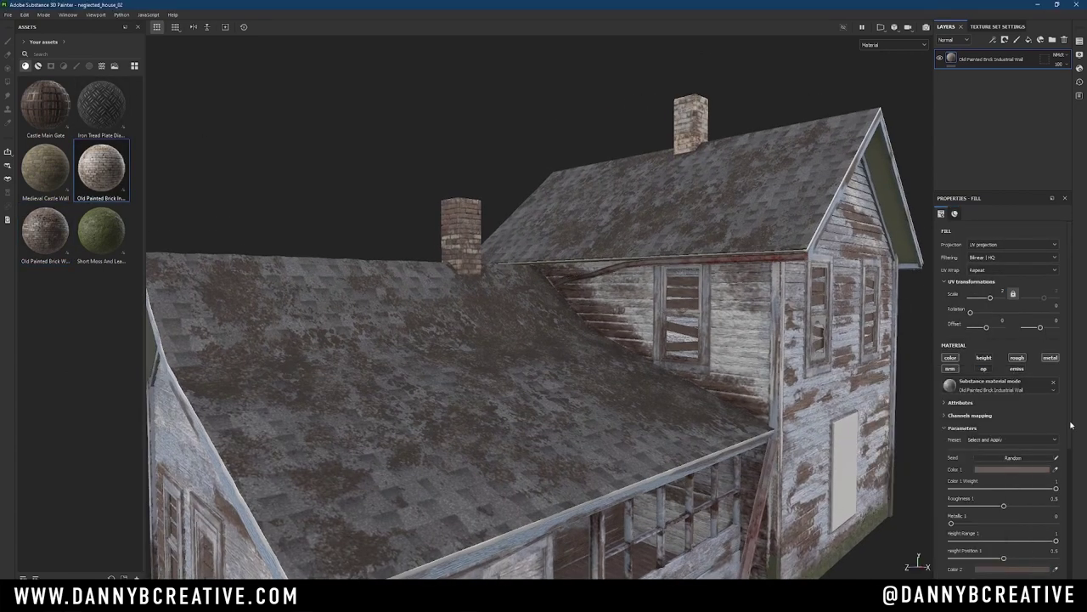
scroll(1071, 425, "down", 5)
left_click(1011, 479)
left_click(897, 463)
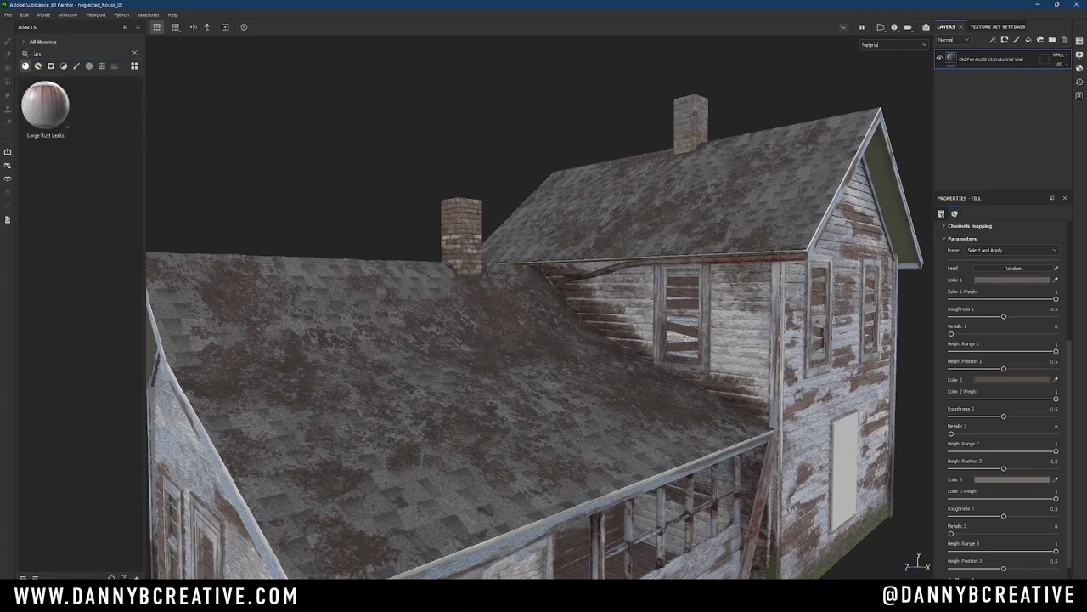
Layer the Dirt smart material over the chimney bricks.
left_click(37, 65)
left_click_drag(45, 105, 440, 133)
left_click_drag(672, 220, 765, 272, "alt")
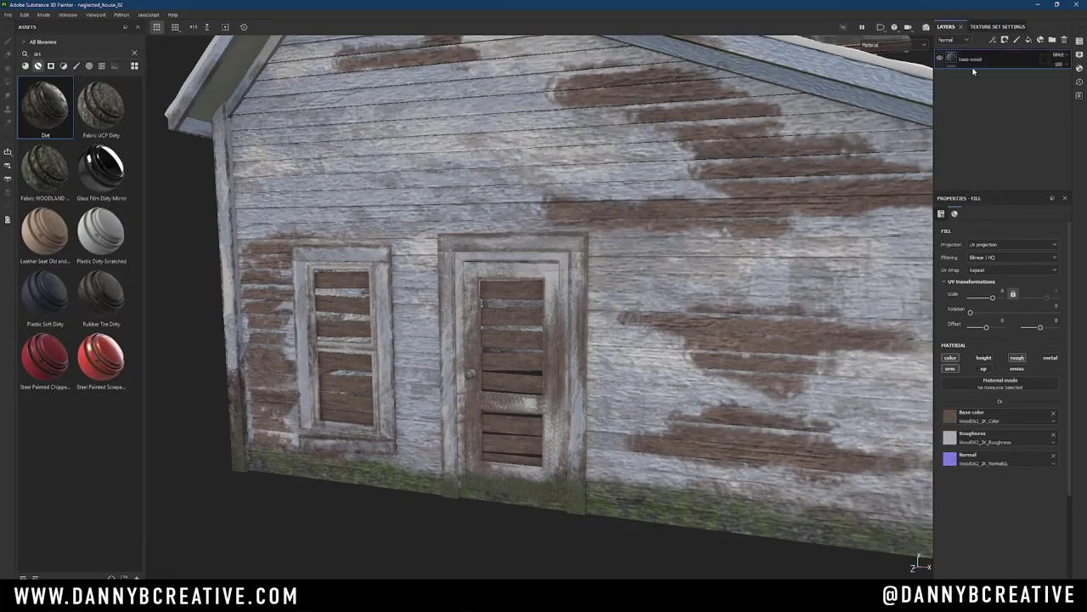
Add a dark brown fill layer above base-wood, masked by the Grunge Dirt texture.
left_click(1029, 40)
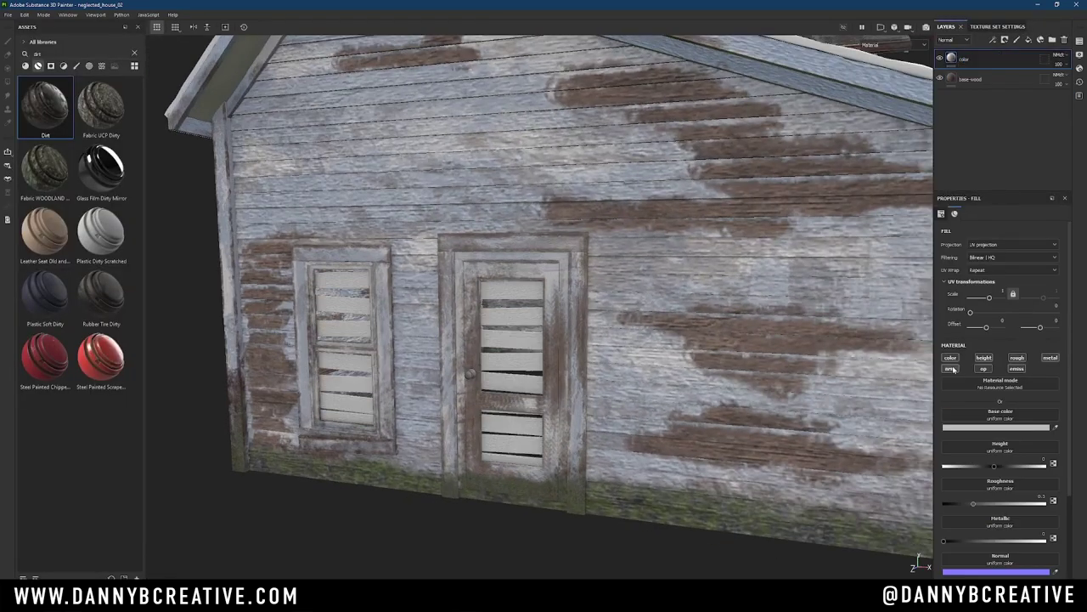
left_click(1000, 427)
left_click(933, 460)
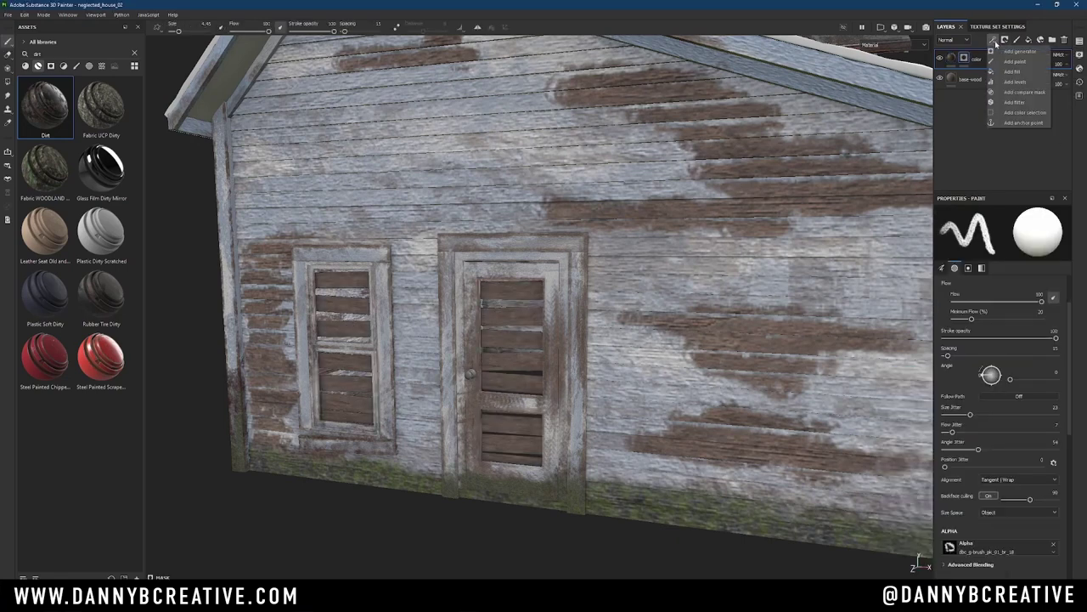
left_click_drag(45, 357, 1000, 361)
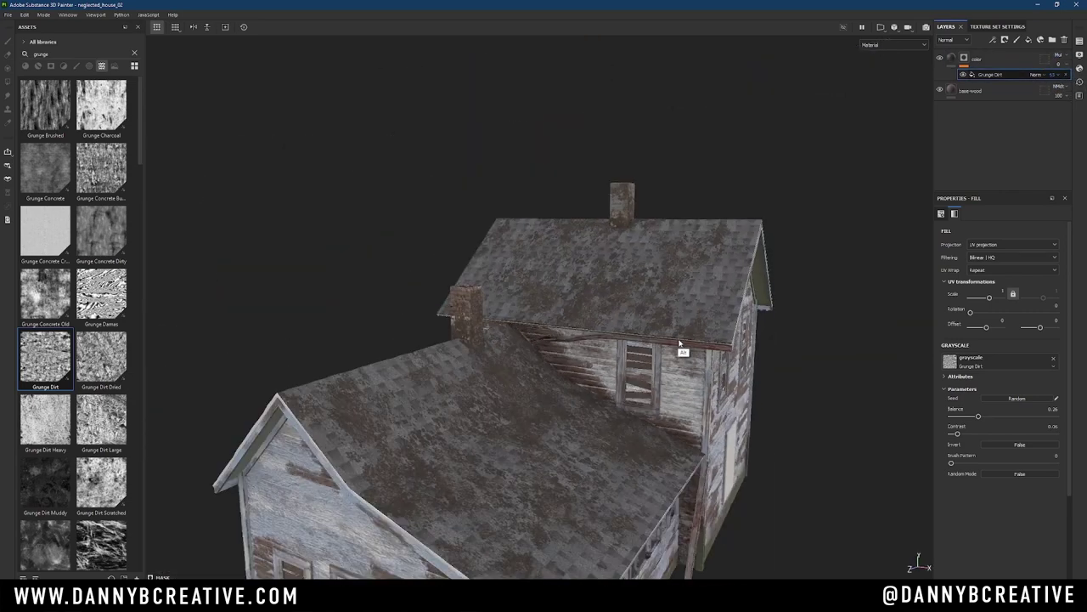
scroll(682, 347, "down", 5)
Inspect the plywood-covered wall panel and select the dirt's Mask Editor generator.
left_click_drag(682, 347, 727, 265, "alt")
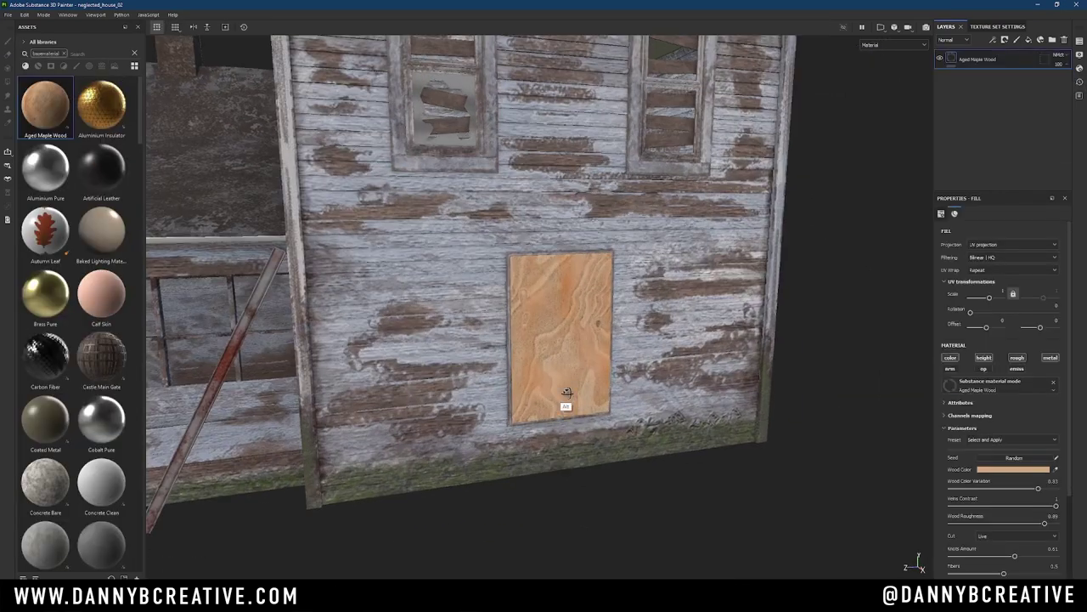
left_click_drag(567, 391, 582, 304, "alt")
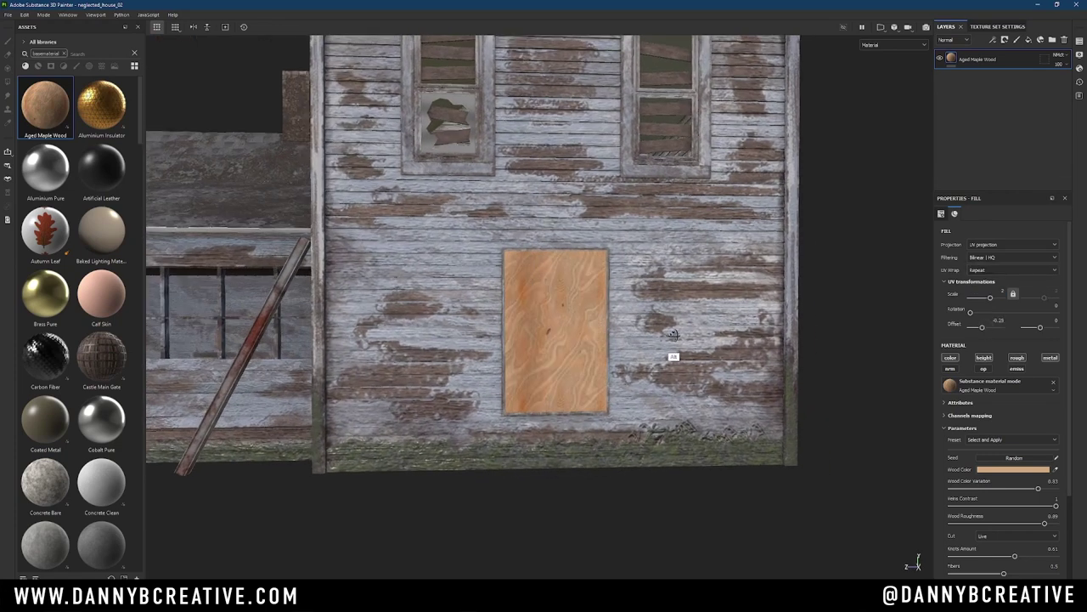
left_click_drag(672, 356, 716, 349, "alt")
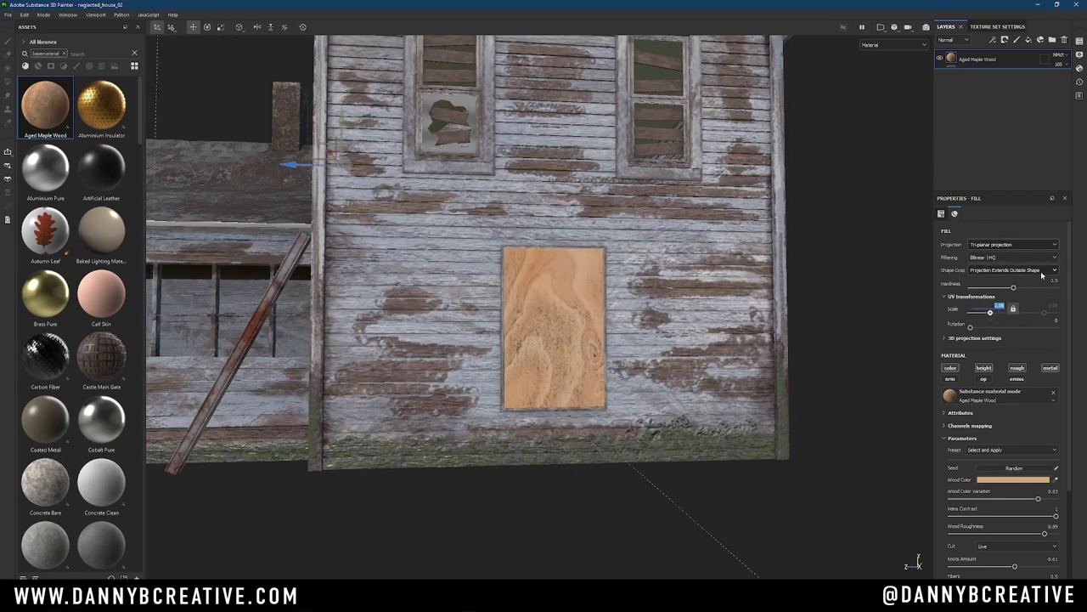
left_click_drag(714, 281, 645, 289, "alt")
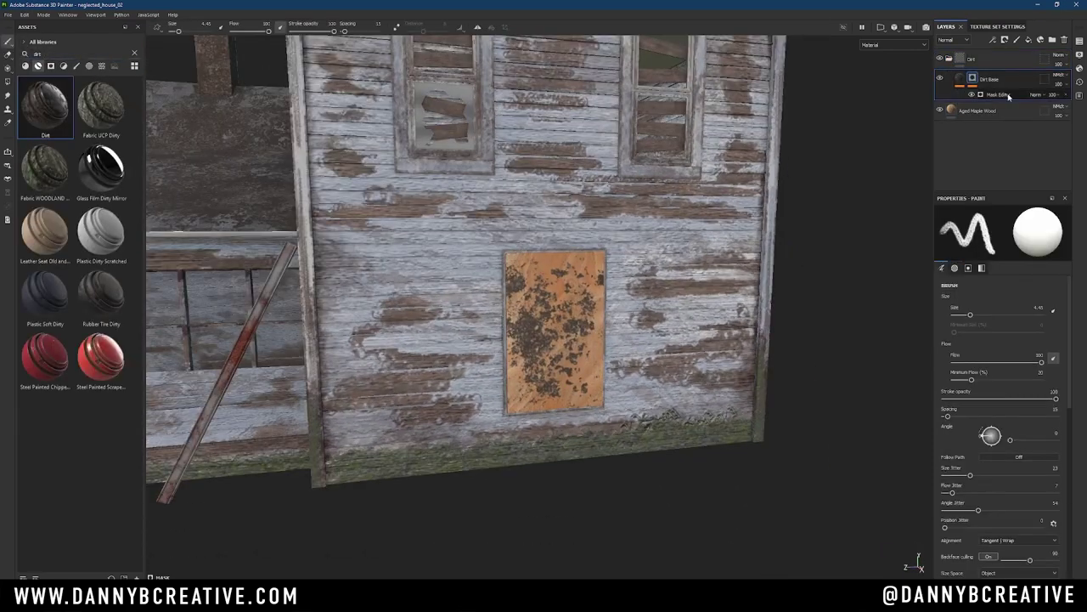
left_click(1008, 96)
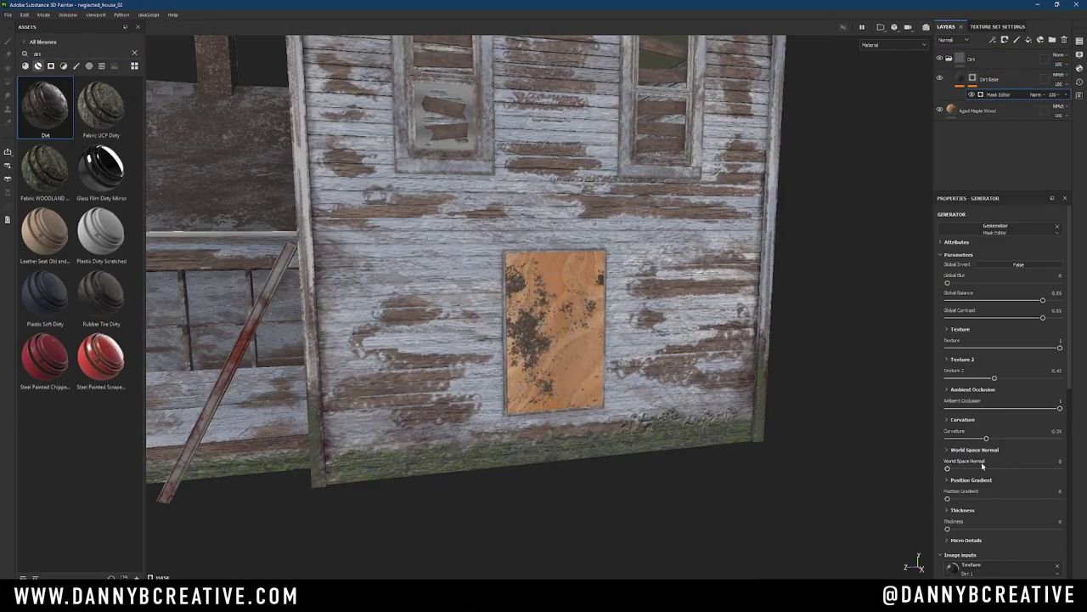
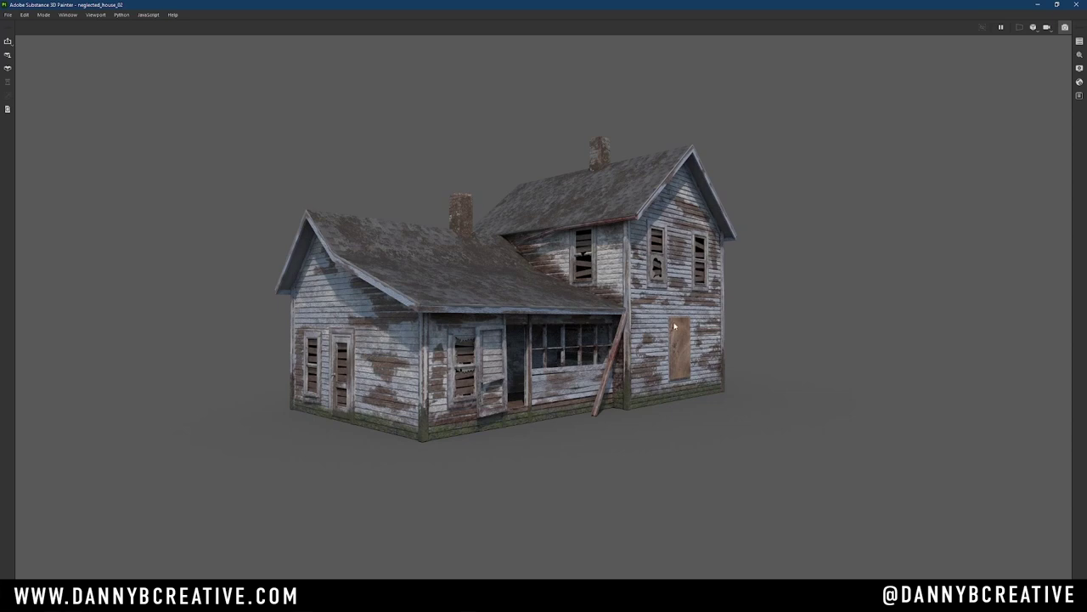
Find a glass material in the assets and lower its roughness to about 0.18.
left_click_drag(674, 326, 534, 341, "alt")
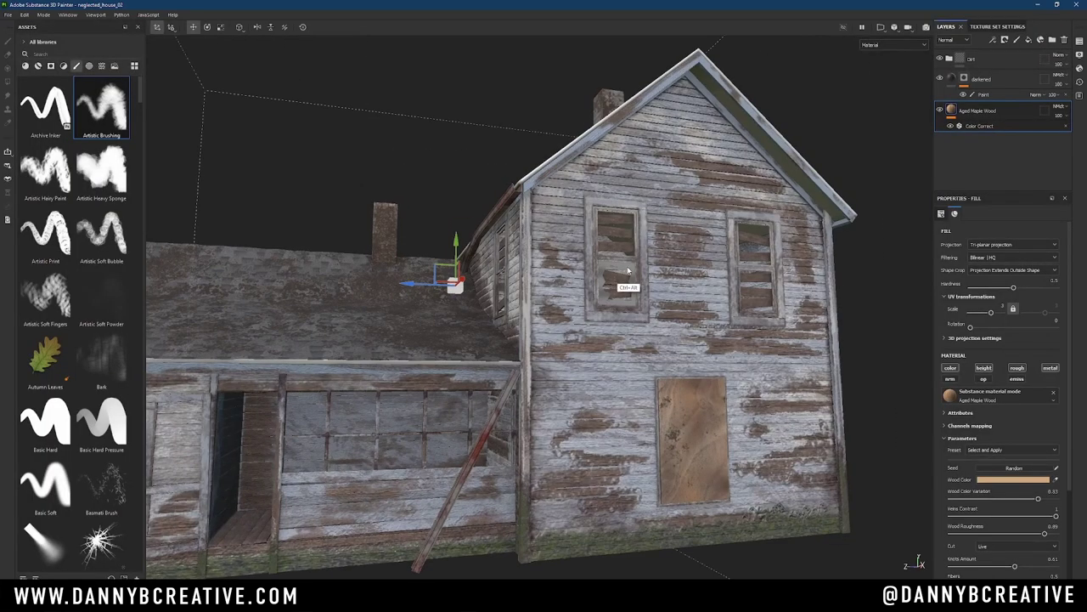
type("glass")
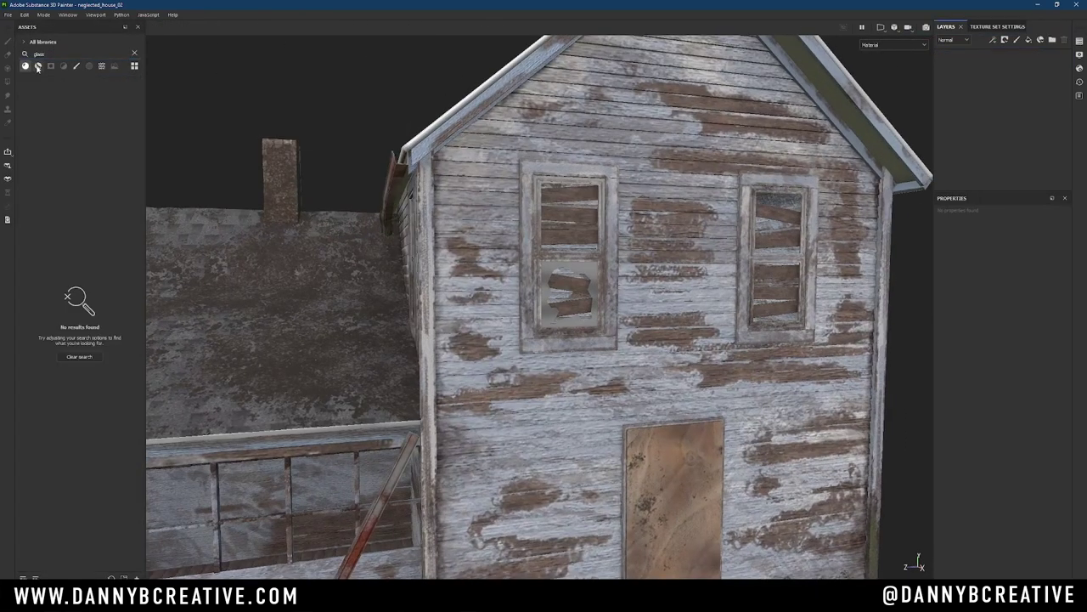
left_click(39, 65)
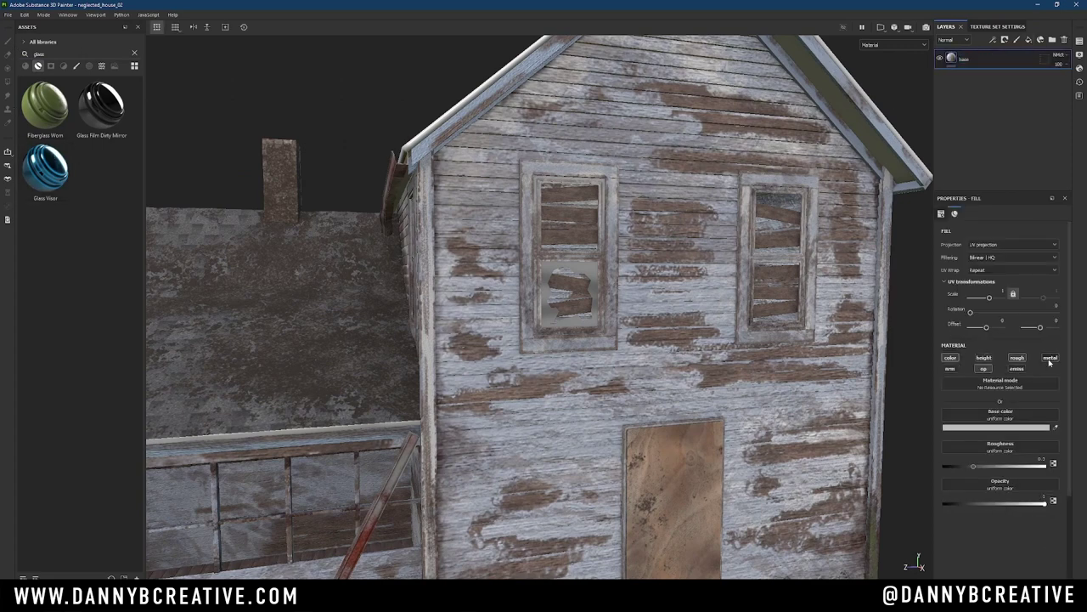
left_click_drag(975, 468, 960, 466)
Pick a new base colour for the glass fill while checking the house's left wing.
left_click_drag(646, 287, 702, 448, "alt")
type("grunge")
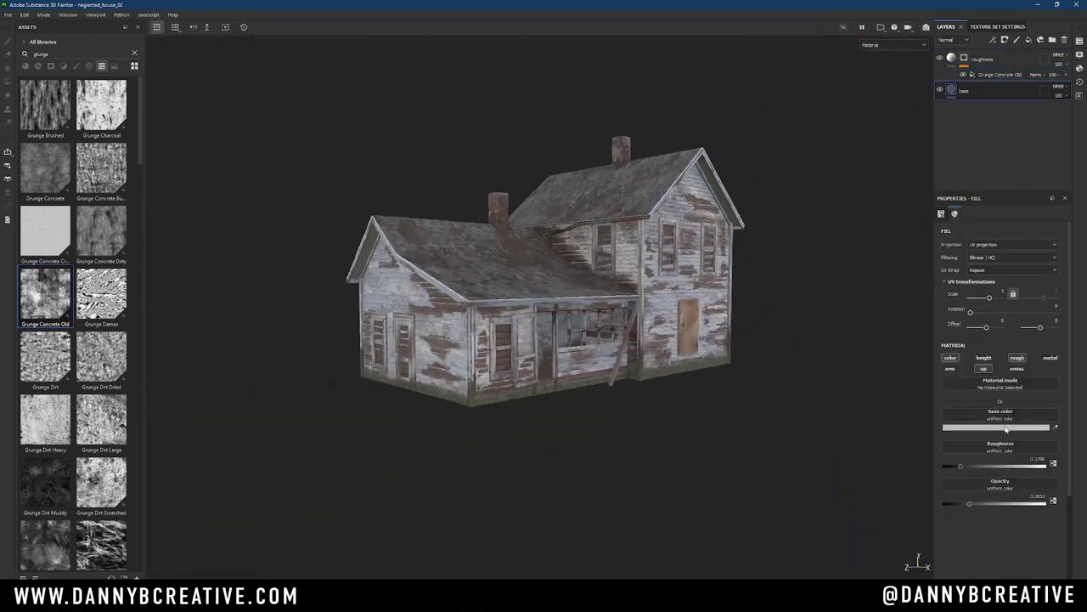
left_click(1006, 428)
left_click(912, 419)
left_click_drag(408, 332, 468, 331, "alt")
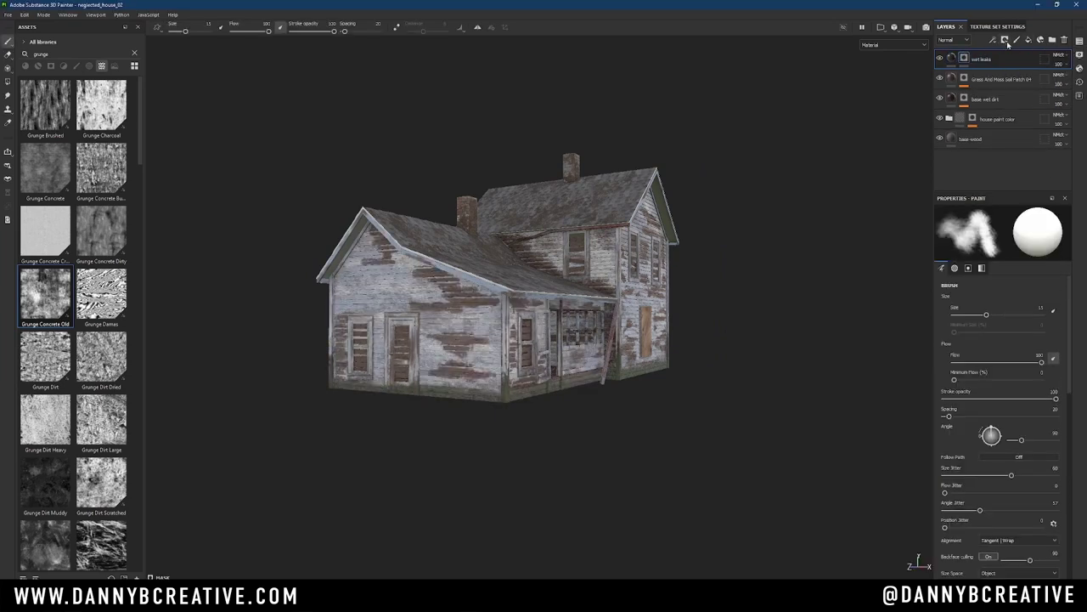
Add a paint mask to the wet leaks layer and select the Leaks Heavy physical brush.
left_click(76, 66)
type("leak")
left_click(36, 358)
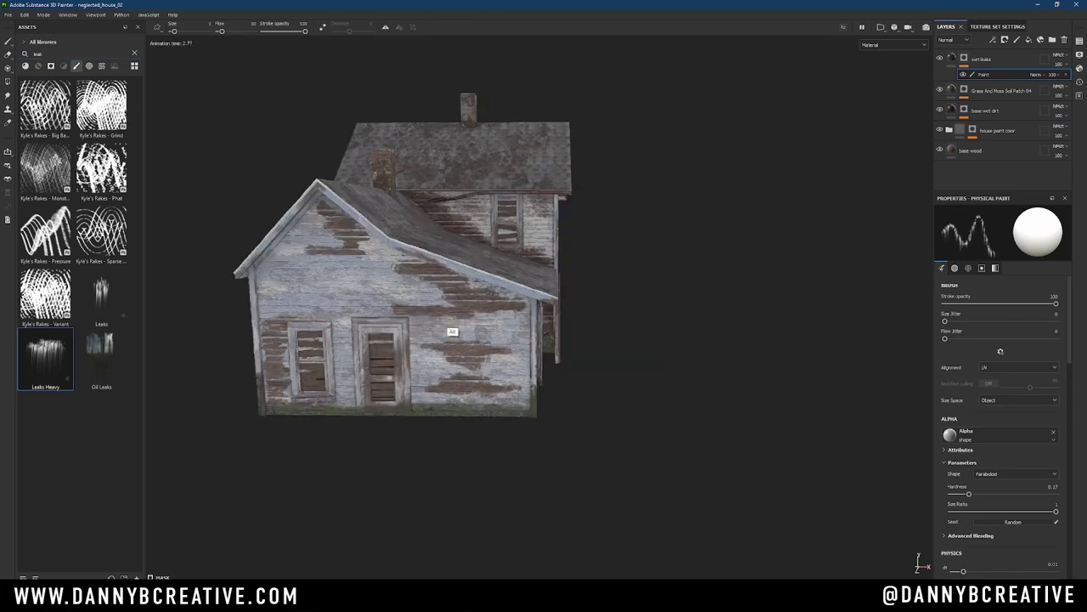
left_click_drag(236, 273, 274, 304, "alt")
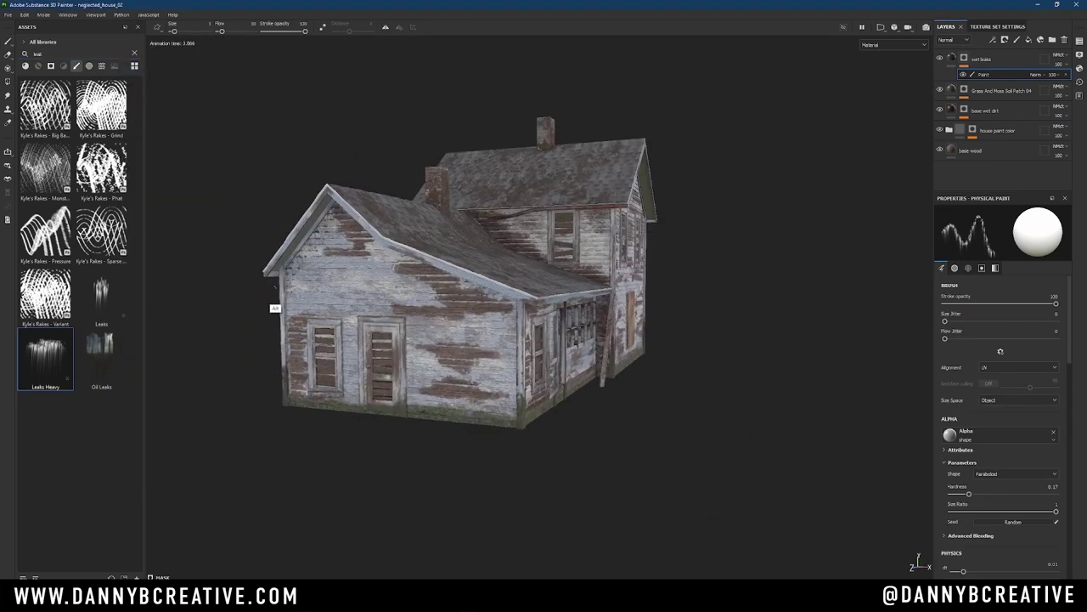
scroll(592, 515, "up", 5)
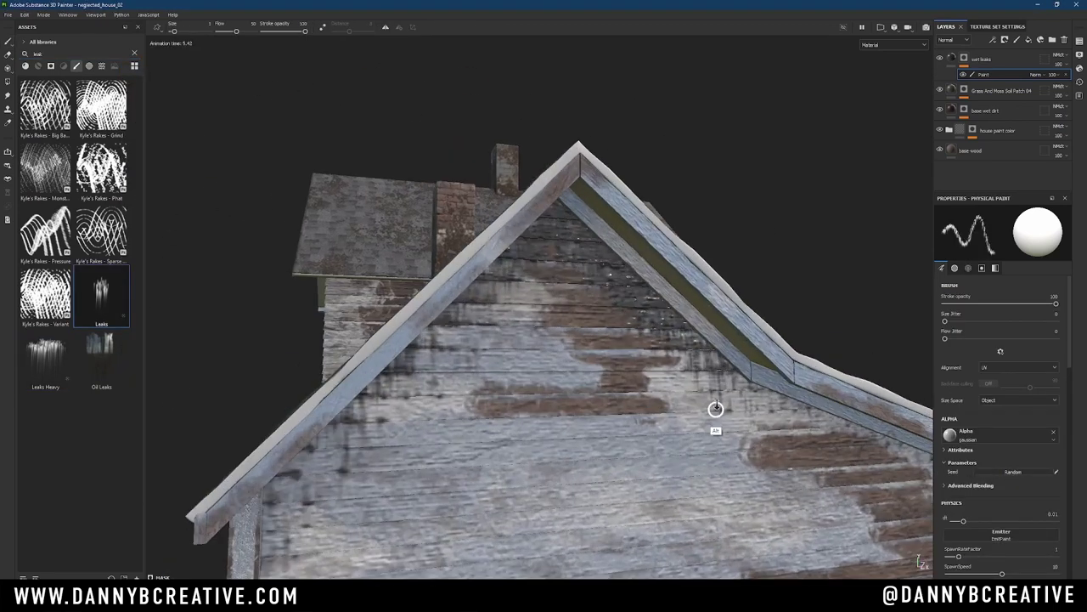
scroll(719, 405, "down", 5)
scroll(1068, 306, "down", 2)
scroll(1067, 306, "down", 2)
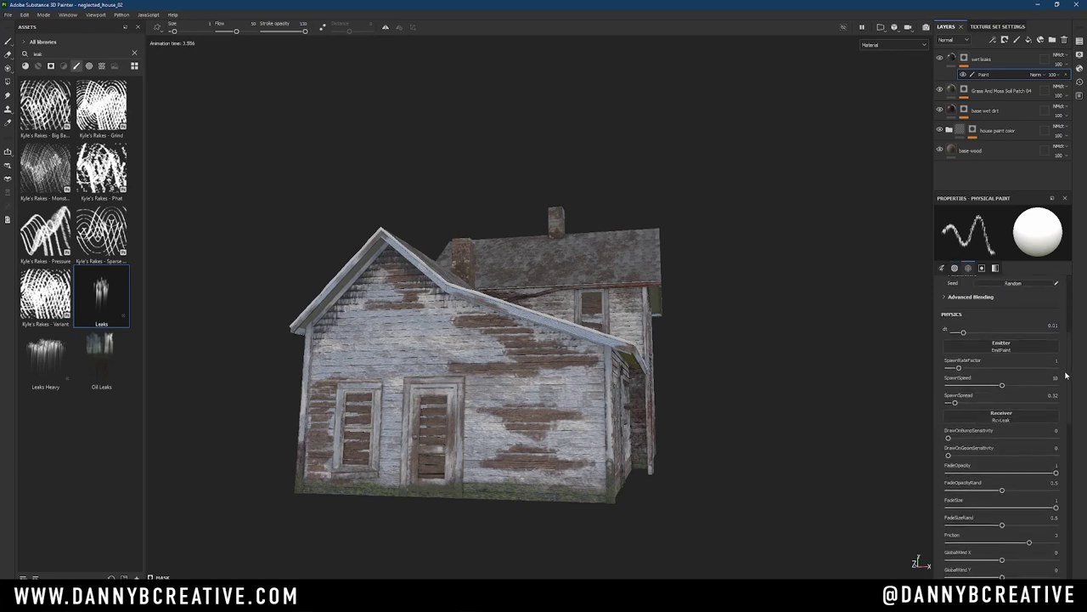
scroll(1067, 306, "down", 2)
mouse_move(417, 313)
left_mouse_down("alt")
mouse_move(594, 331)
mouse_move(597, 418)
mouse_move(632, 367)
left_mouse_up("alt")
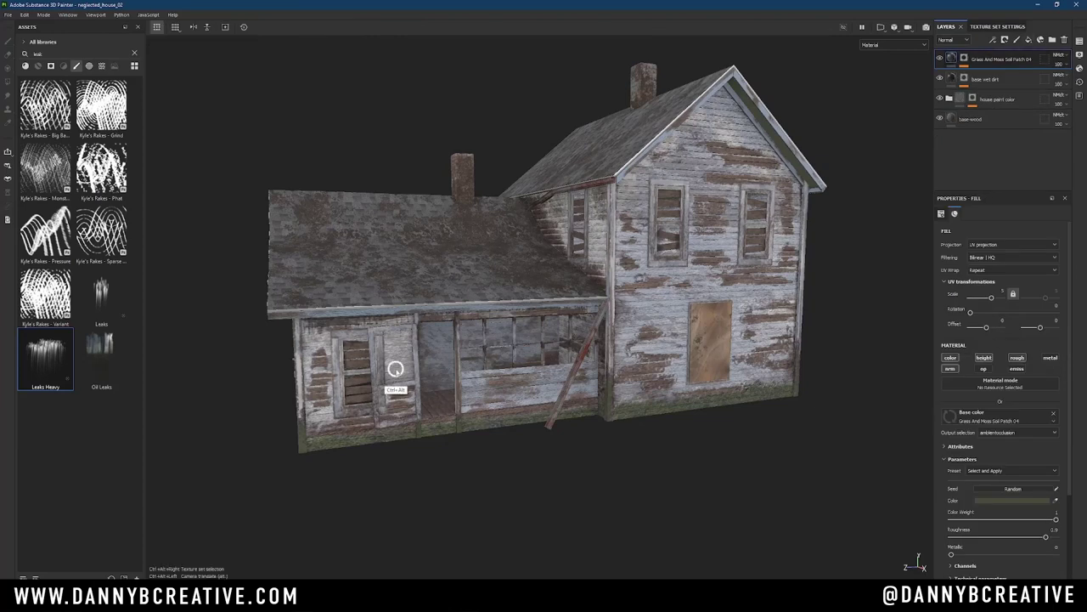
Add a paint effect to the leaks mask and release leak drips from the gable's roof edge.
right_click(972, 82)
left_click(1003, 257)
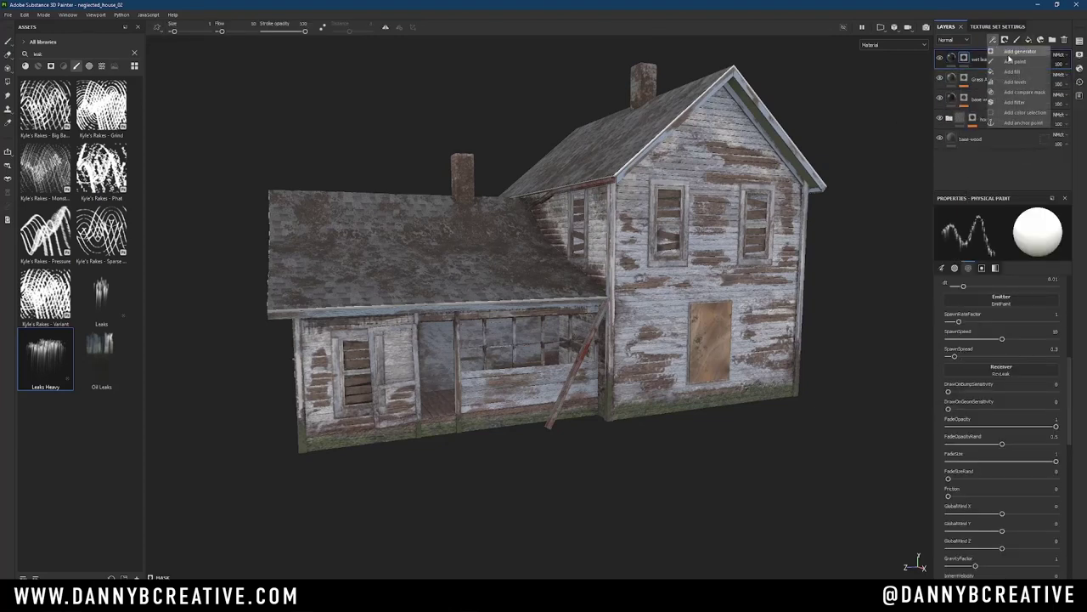
left_click_drag(544, 280, 579, 264, "alt")
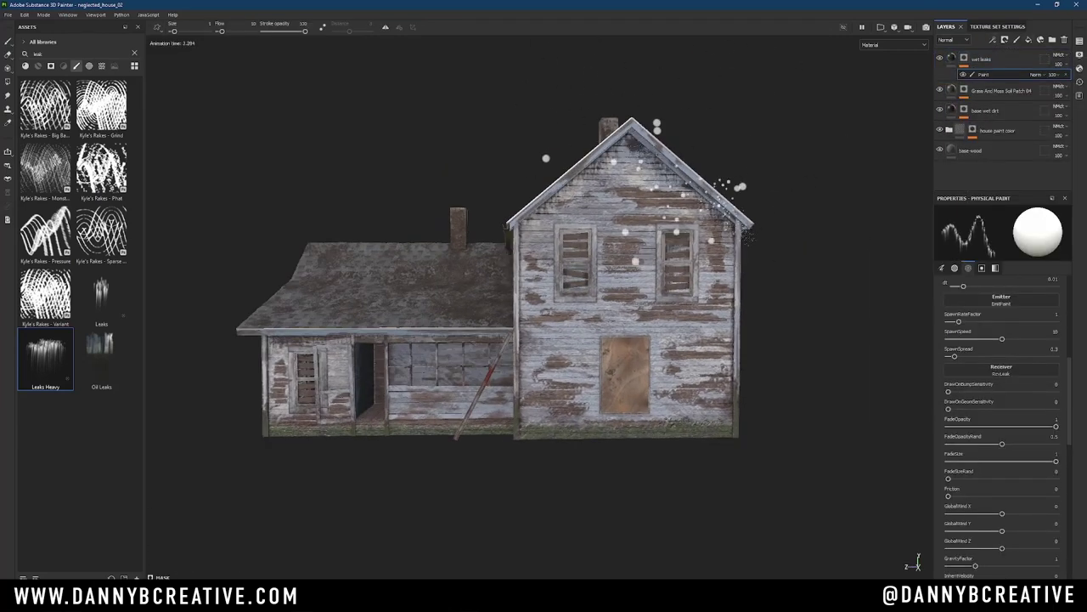
left_click_drag(743, 232, 486, 252, "alt")
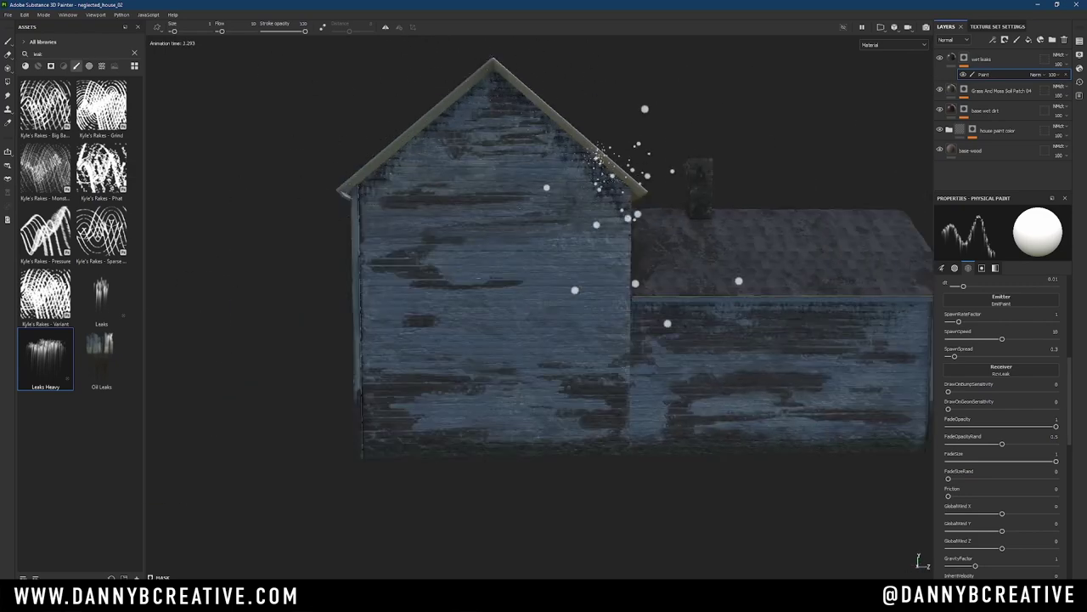
left_click_drag(544, 280, 639, 238, "alt")
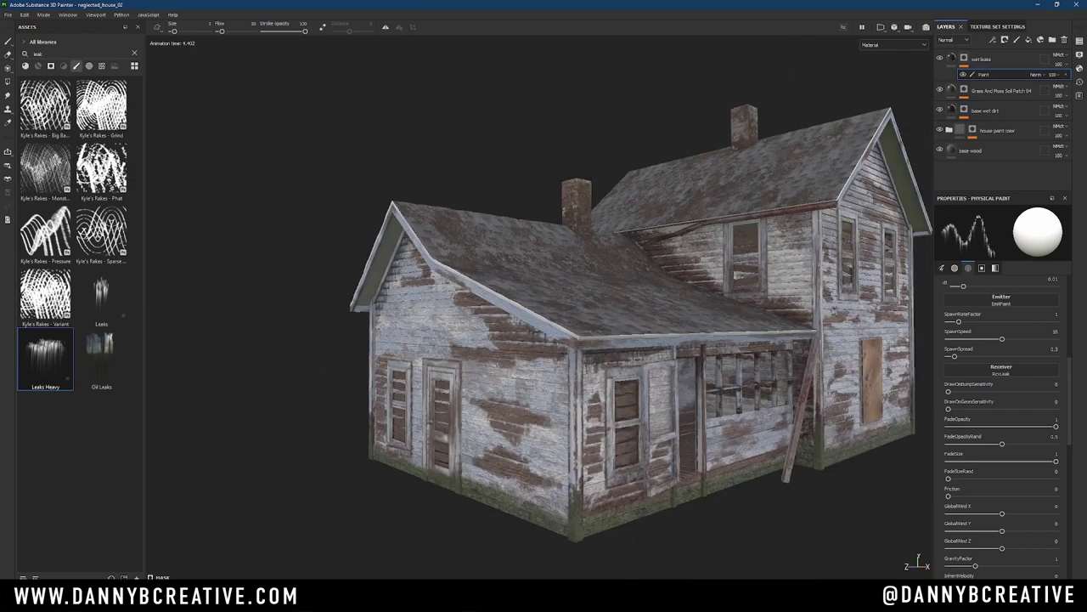
left_click_drag(906, 457, 930, 75, "alt")
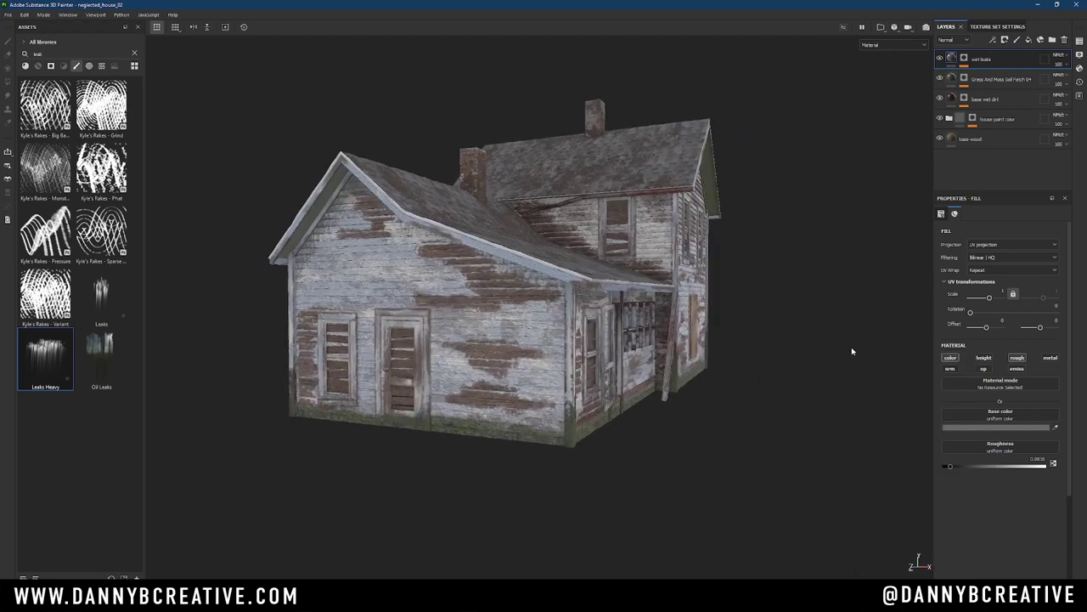
scroll(85, 340, "up", 10)
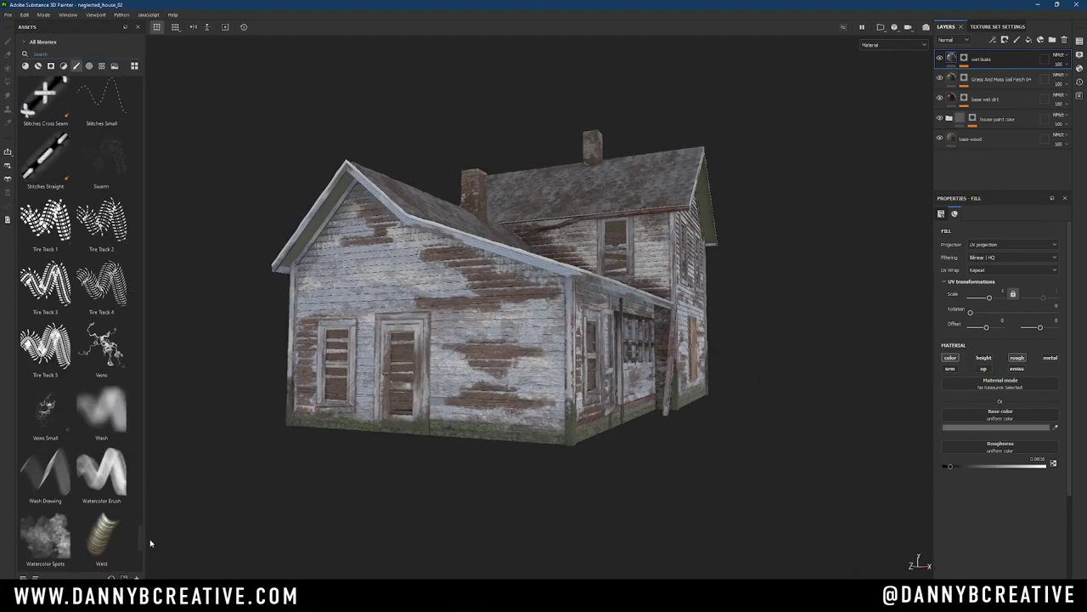
Switch to the Artistic Heavy Sponge brush and preview the whole house without panels.
left_click(101, 169)
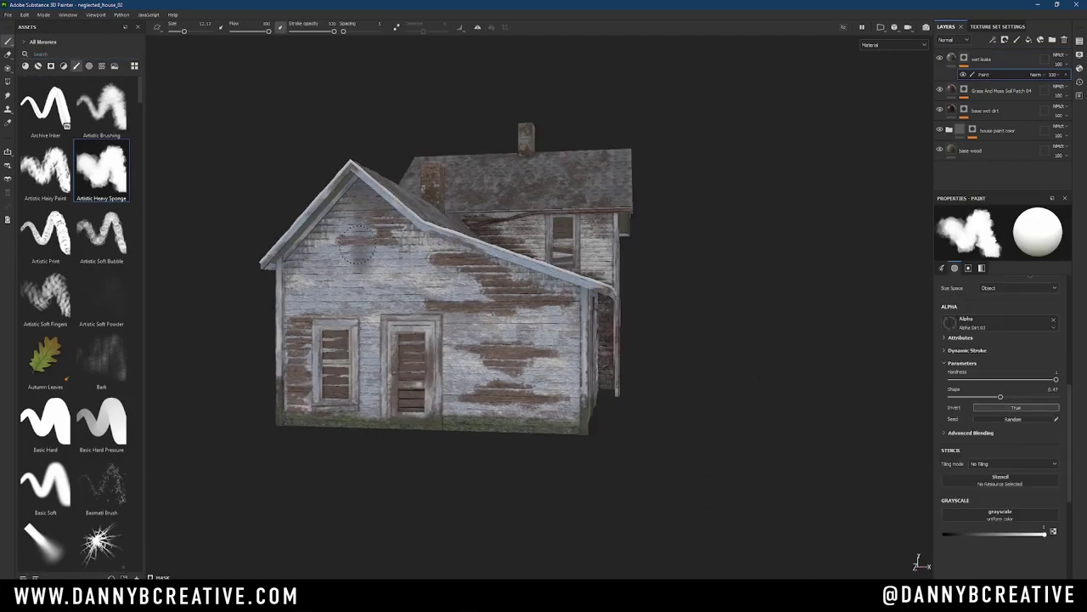
left_click_drag(429, 263, 291, 36, "alt")
mouse_move(449, 258)
left_mouse_down("alt")
mouse_move(478, 347)
mouse_move(667, 279)
mouse_move(510, 311)
mouse_move(675, 214)
left_mouse_up("alt")
key("Tab")
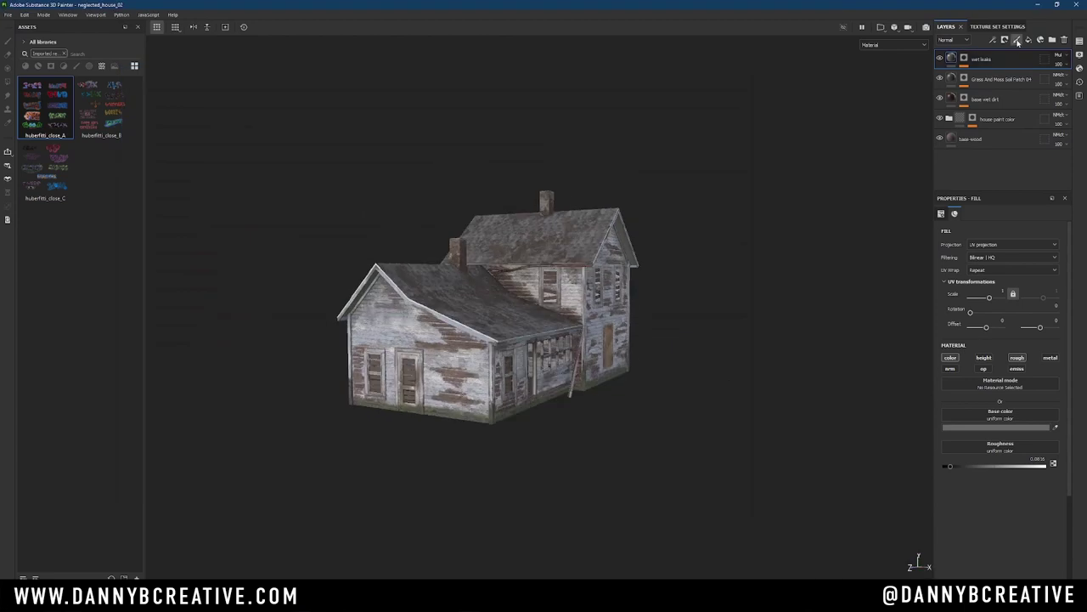
Add a graffiti paint layer and stamp the blue XIT graffiti onto the wall.
left_click(1018, 43)
mouse_move(510, 306)
left_mouse_down("alt")
mouse_move(606, 351)
mouse_move(520, 425)
left_mouse_up("alt")
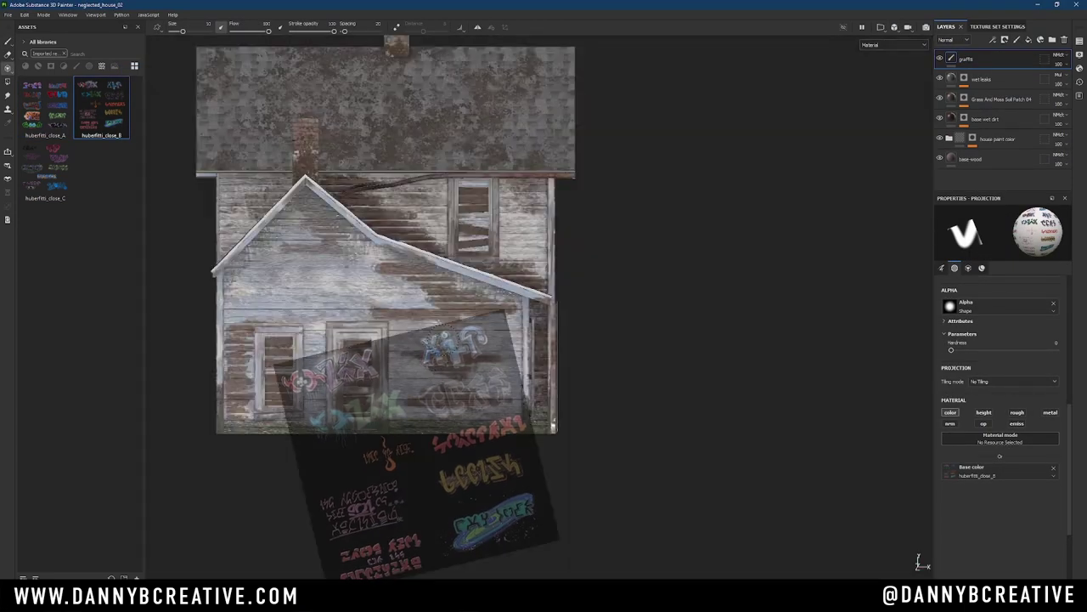
left_click_drag(476, 335, 422, 367)
key("s")
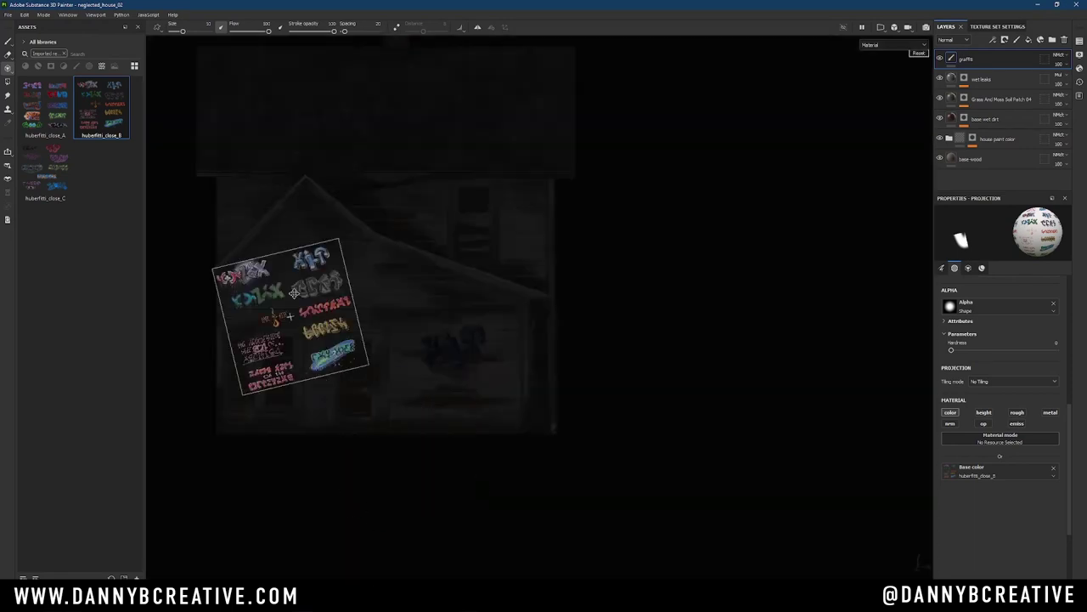
left_click_drag(359, 417, 305, 291)
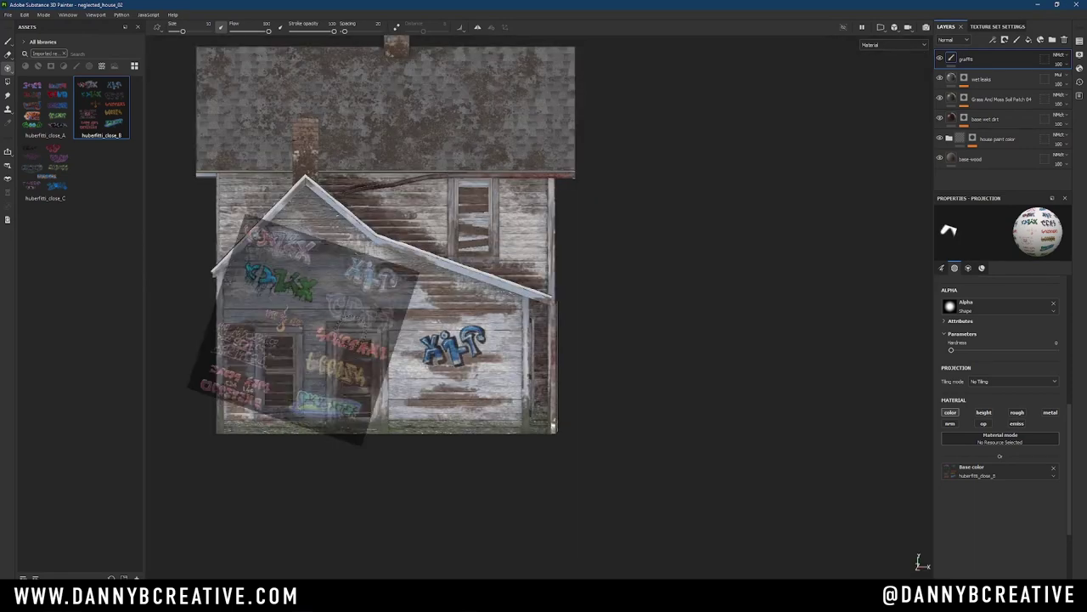
key("s")
left_click_drag(446, 386, 366, 391)
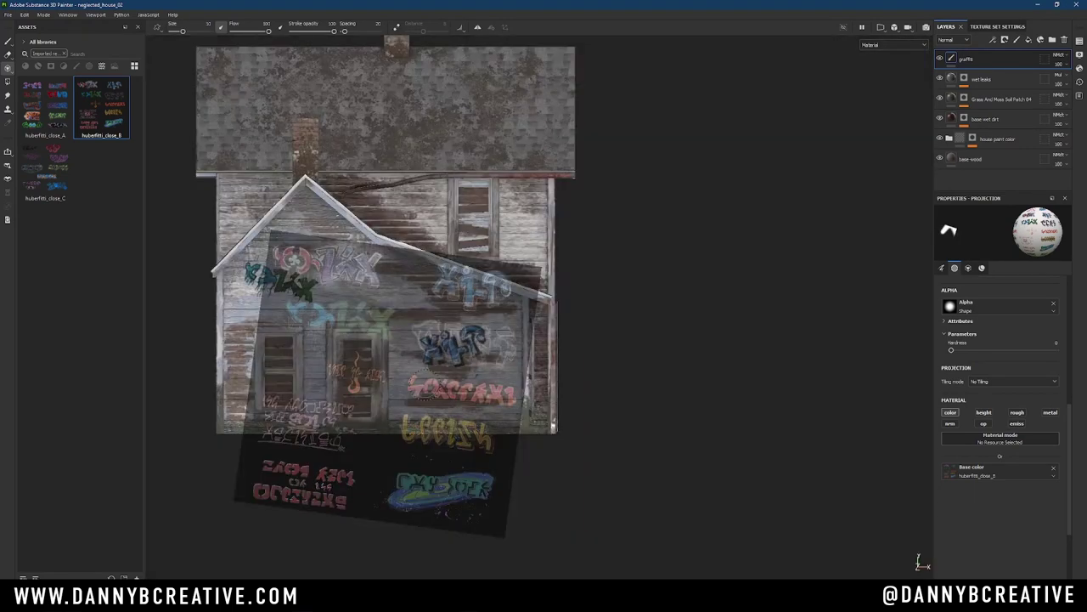
Straighten, shrink and reposition the graffiti stencil sheet over the house.
left_click_drag(597, 400, 489, 408, "alt")
key("s")
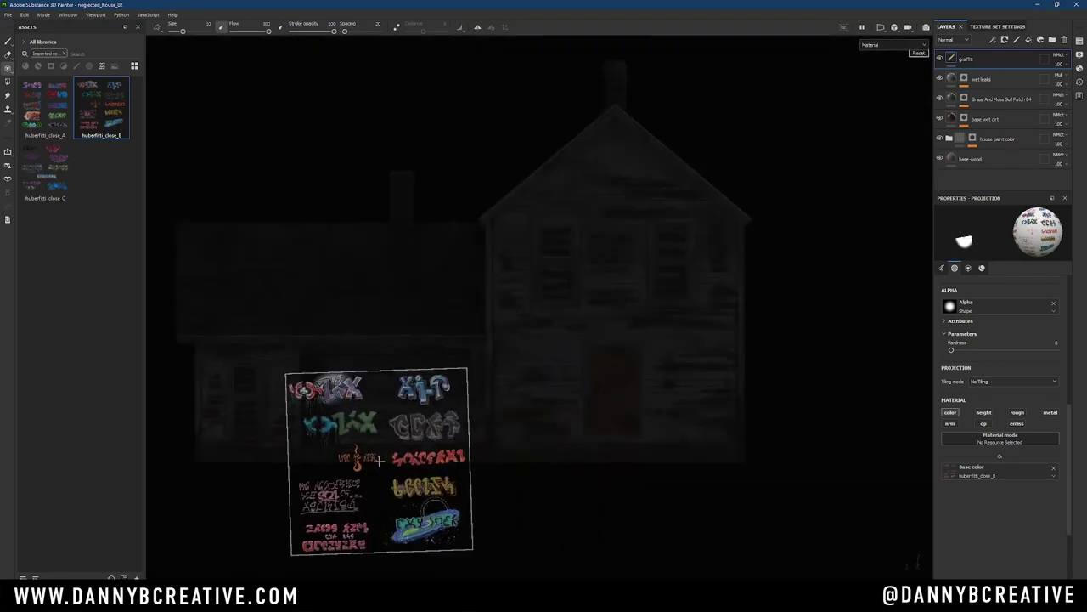
middle_click_drag(381, 469, 447, 494)
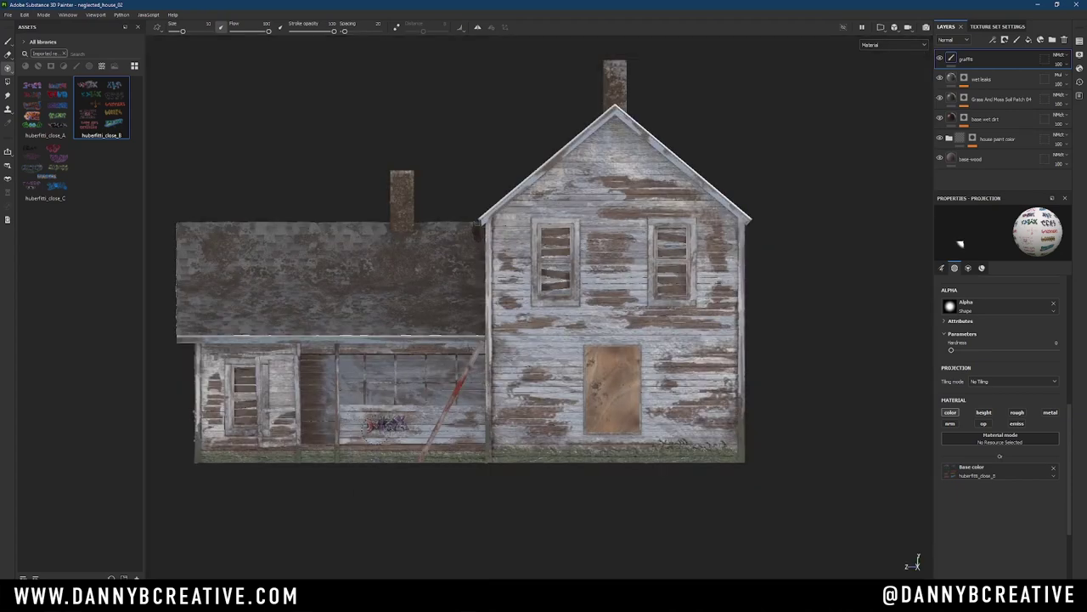
middle_click_drag(442, 393, 340, 425)
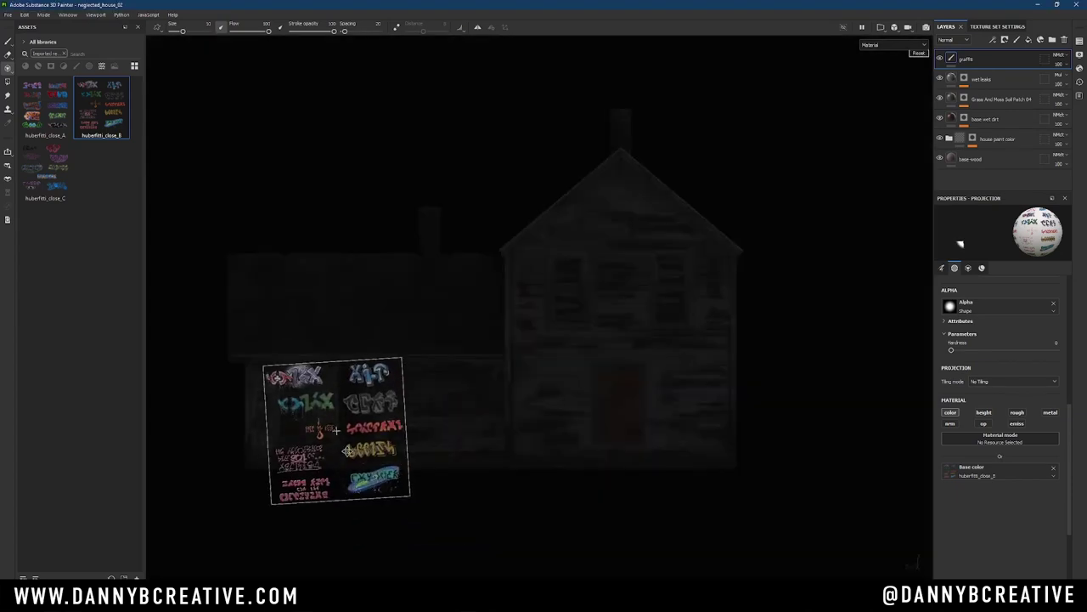
key("s")
scroll(344, 436, "up", 3)
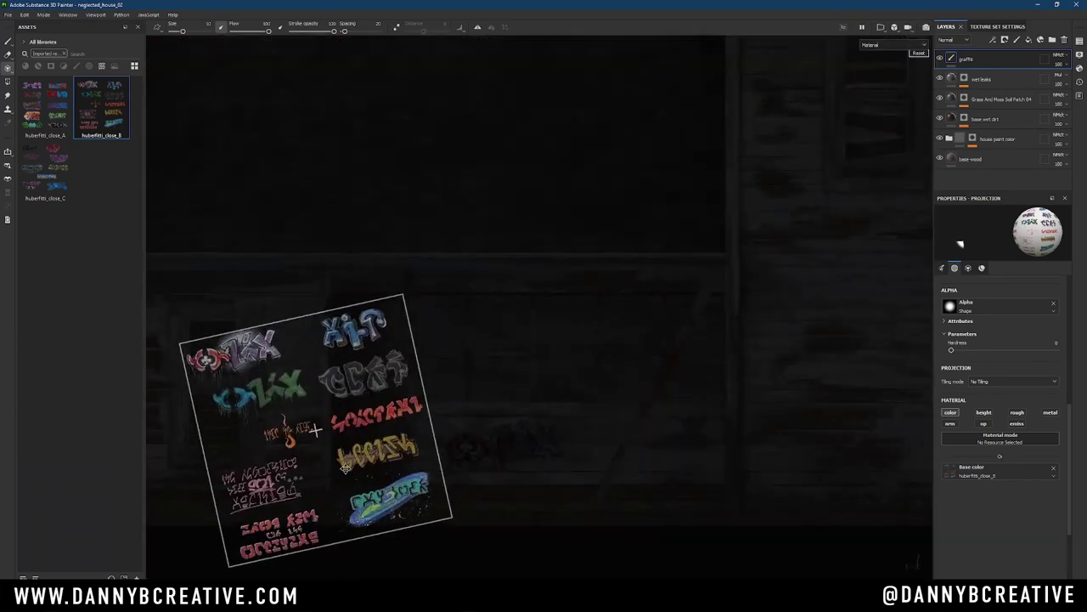
scroll(502, 296, "down", 5)
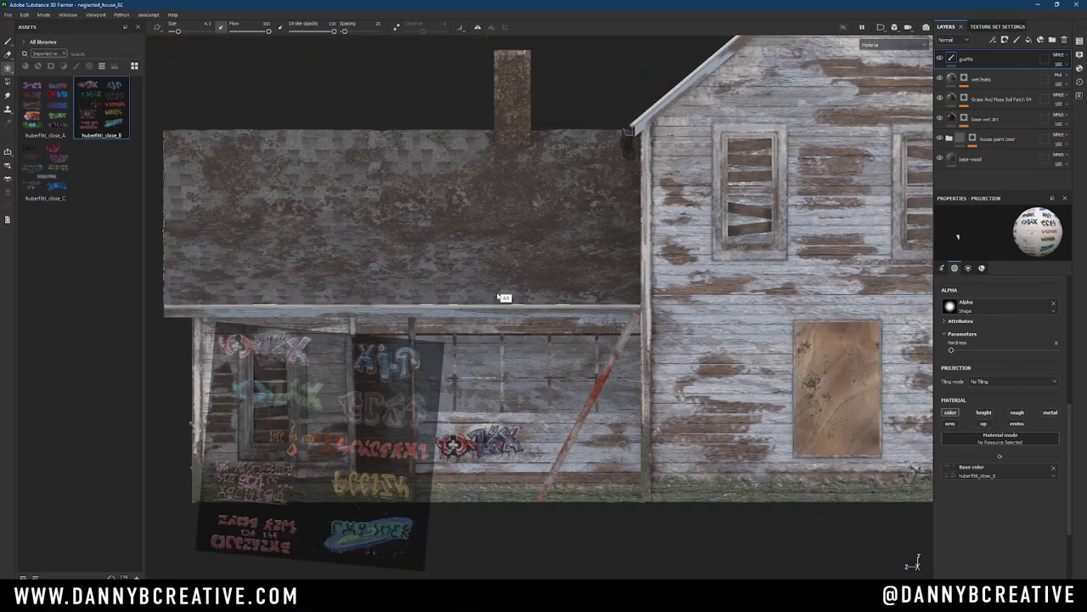
mouse_move(502, 297)
left_mouse_down("alt")
mouse_move(643, 380)
mouse_move(620, 384)
left_mouse_up("alt")
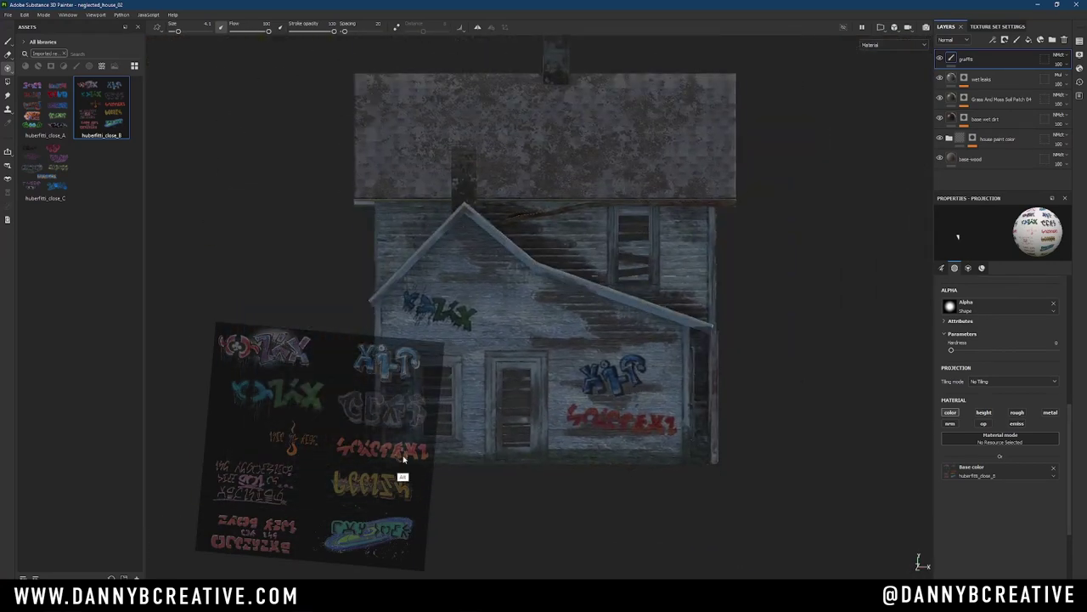
Load huberfitti_close_A, rotate it about 60 degrees and paint purple vertical graffiti on the wall.
left_click(45, 106)
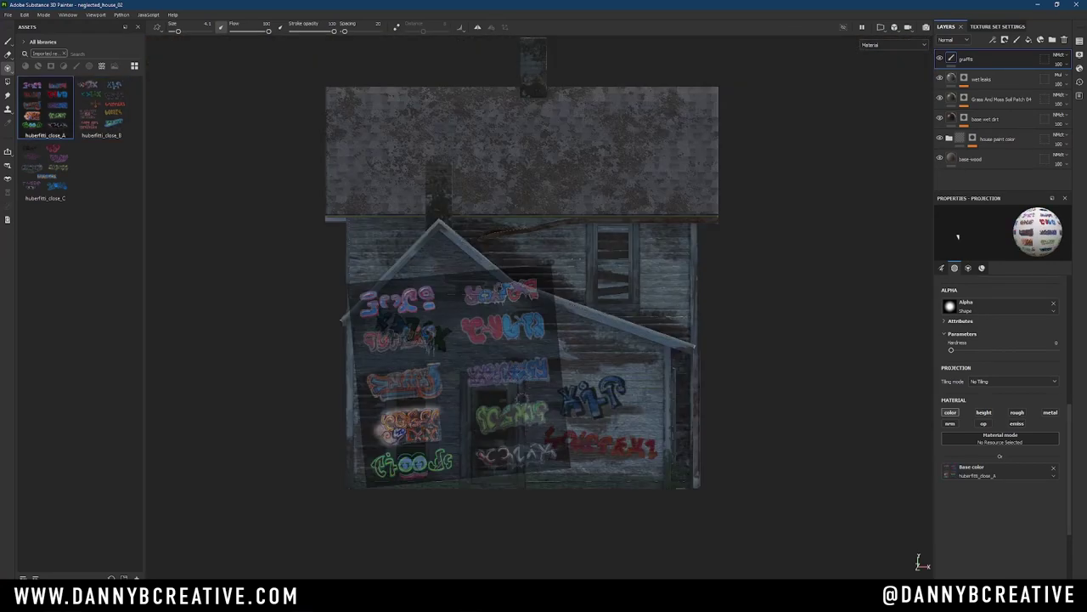
middle_click_drag(501, 376, 490, 357)
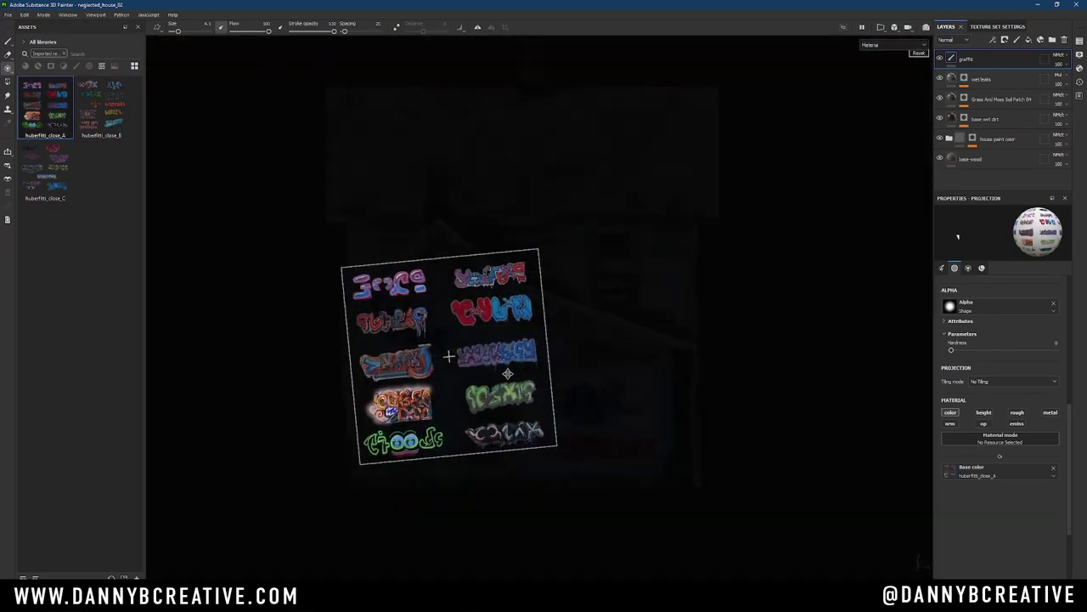
left_click_drag(485, 338, 447, 354)
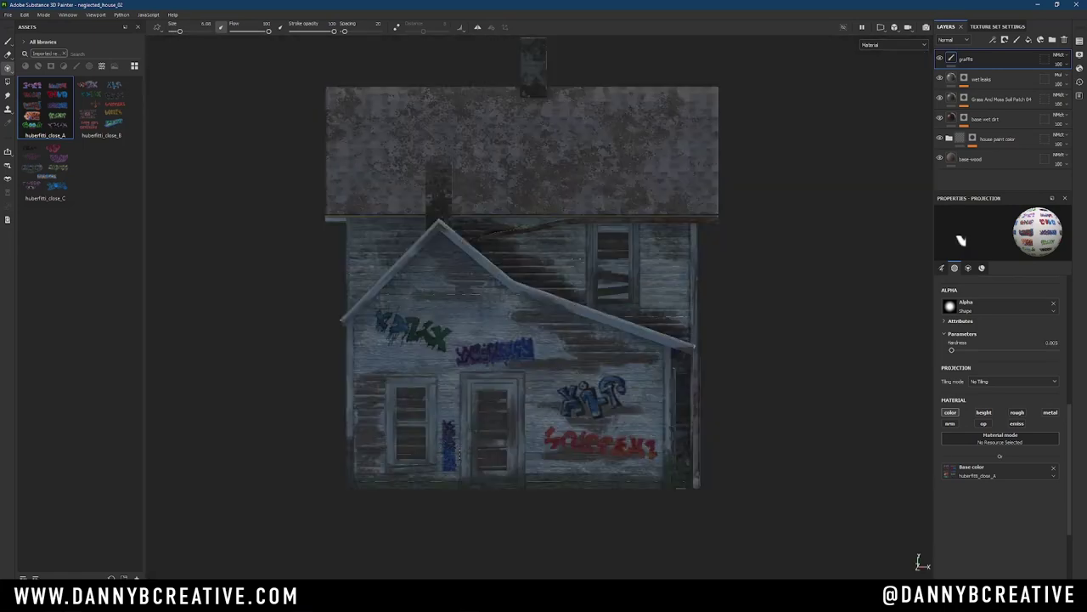
middle_click_drag(477, 380, 466, 423)
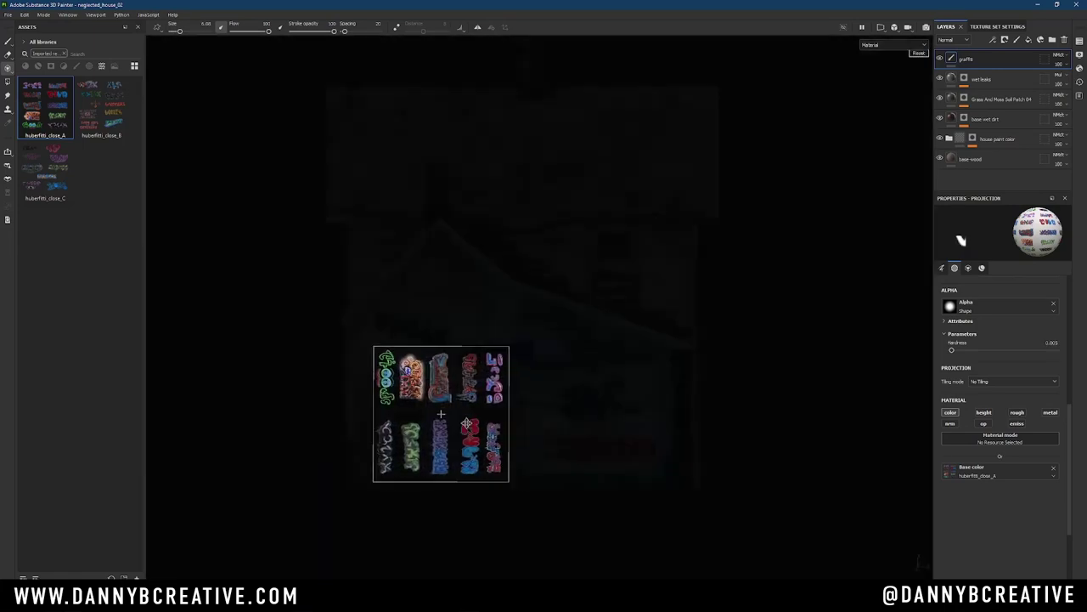
left_click(442, 472)
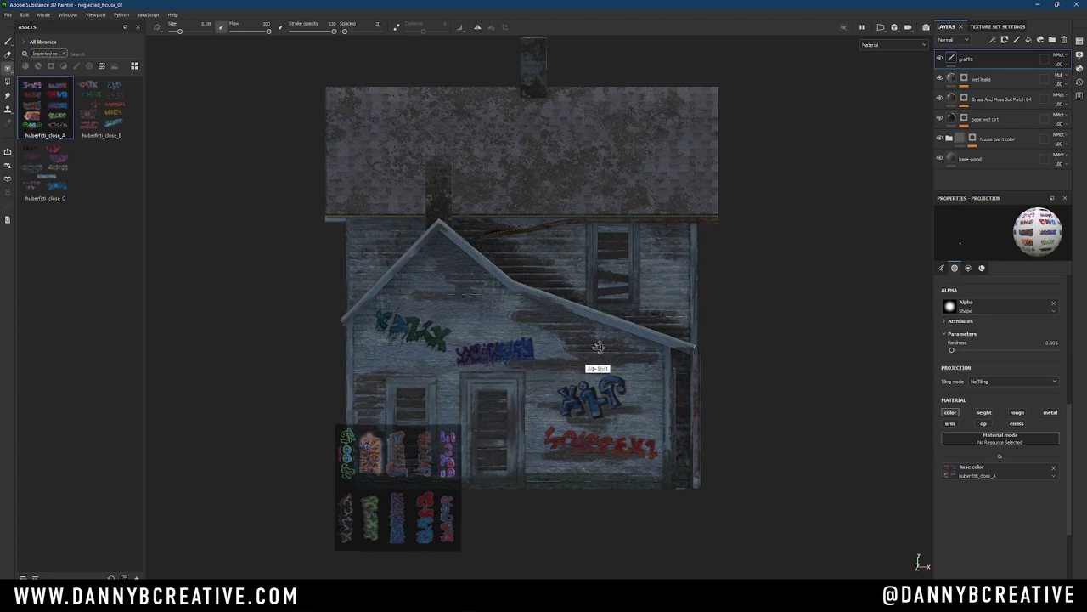
left_click_drag(598, 347, 264, 438, "alt+shift")
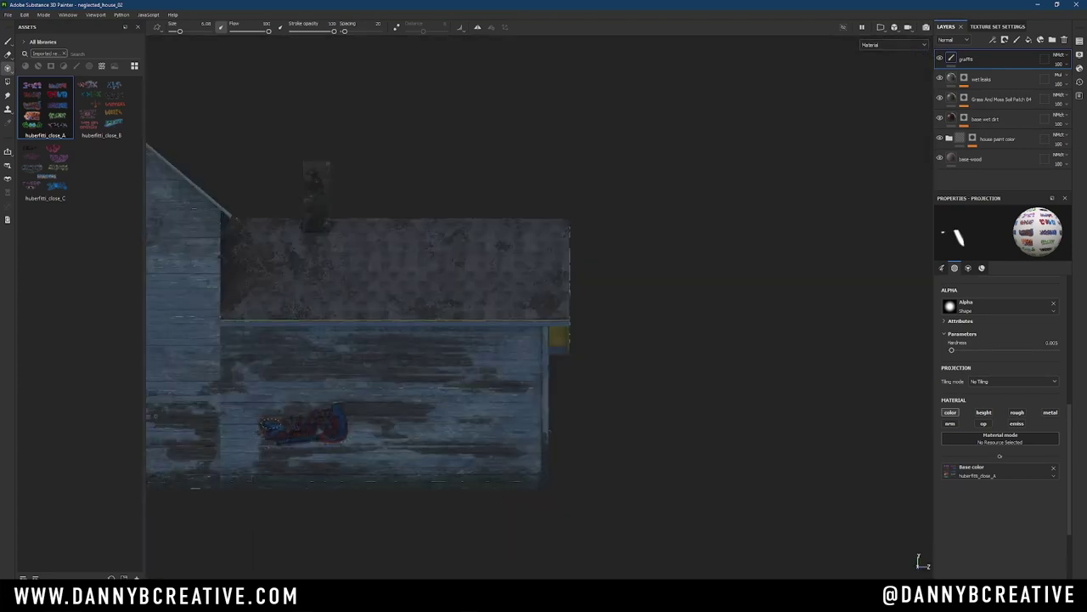
Switch to huberfitti_close_C and rotate, scale and position it over the side wall.
key("s")
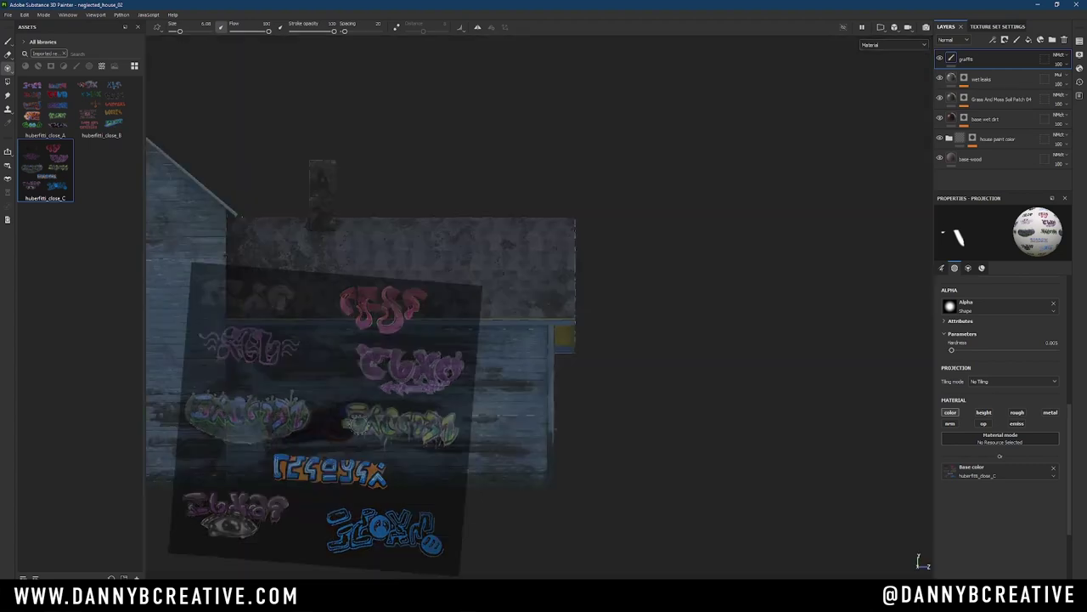
left_click(357, 408)
key("s")
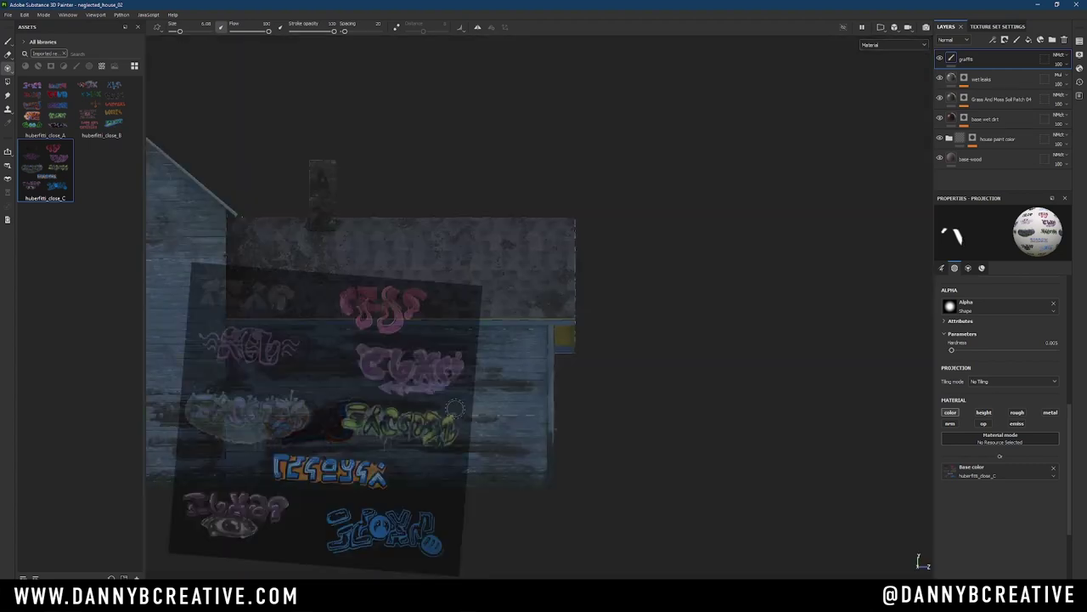
left_click_drag(357, 408, 449, 428)
right_click_drag(449, 427, 539, 383)
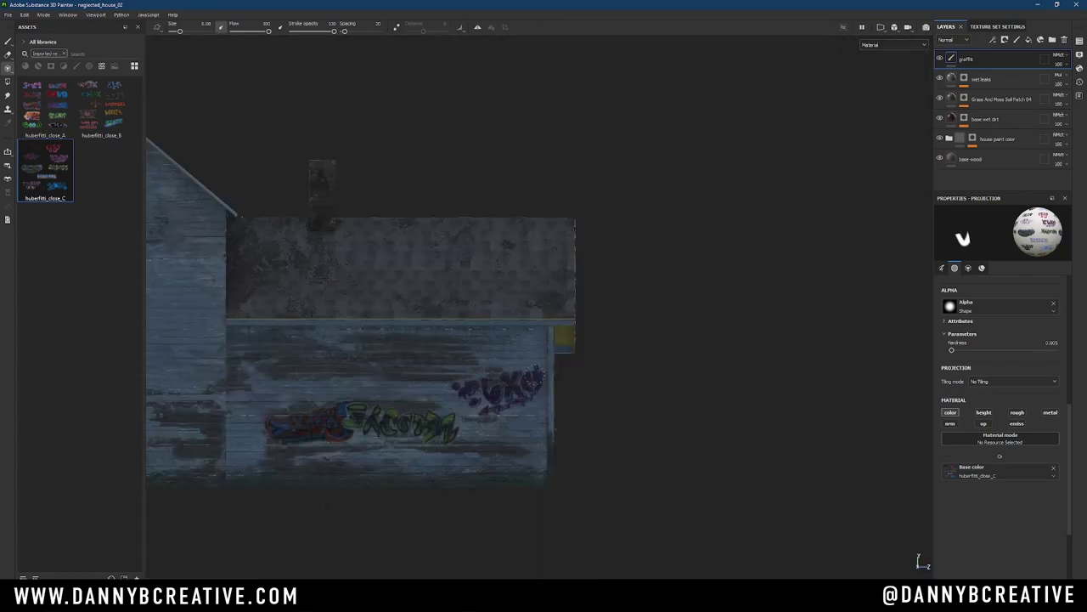
key("1")
mouse_move(616, 335)
left_mouse_down("alt")
mouse_move(457, 346)
mouse_move(645, 340)
left_mouse_up("alt")
Fit the stencil to the right wall, paint pink graffiti above the boarded door, then load huberfitti_close_B.
key("3")
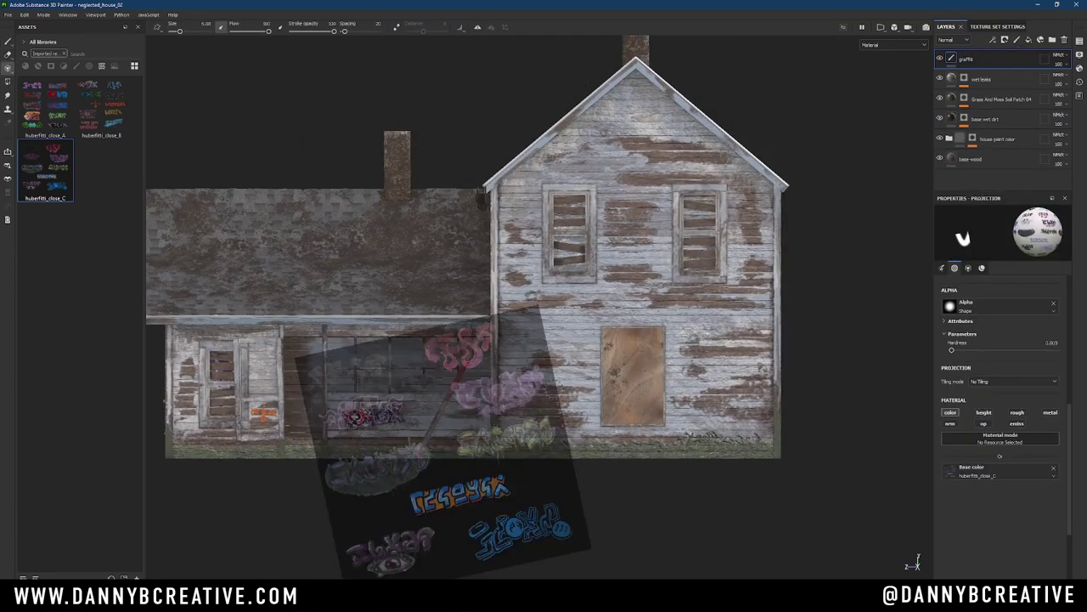
middle_click_drag(424, 474, 644, 388)
left_click_drag(643, 388, 705, 388)
right_click_drag(704, 388, 767, 440)
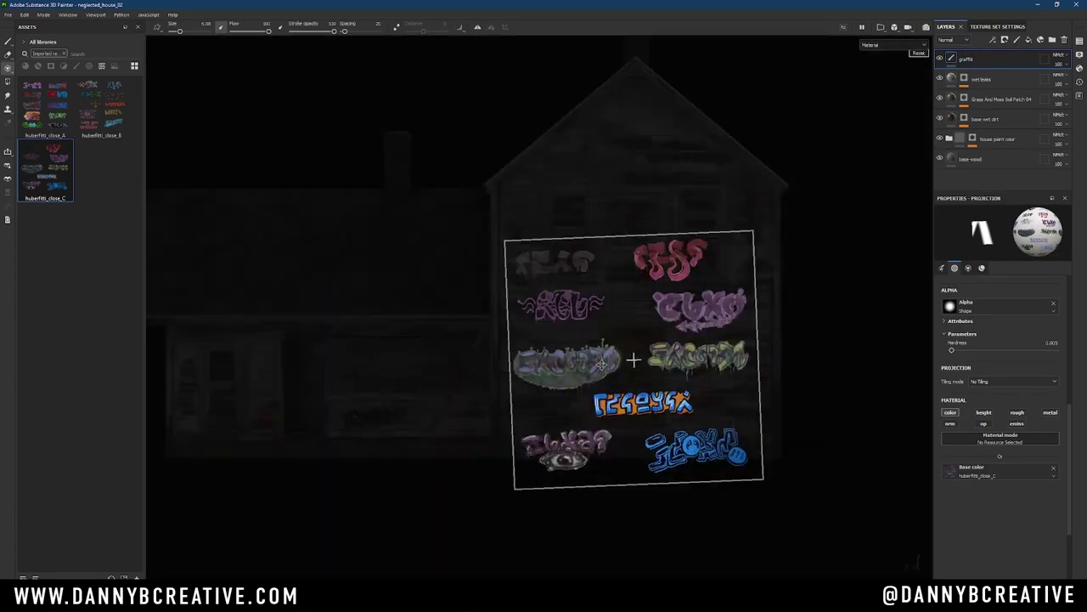
left_click_drag(651, 359, 620, 399)
key("s")
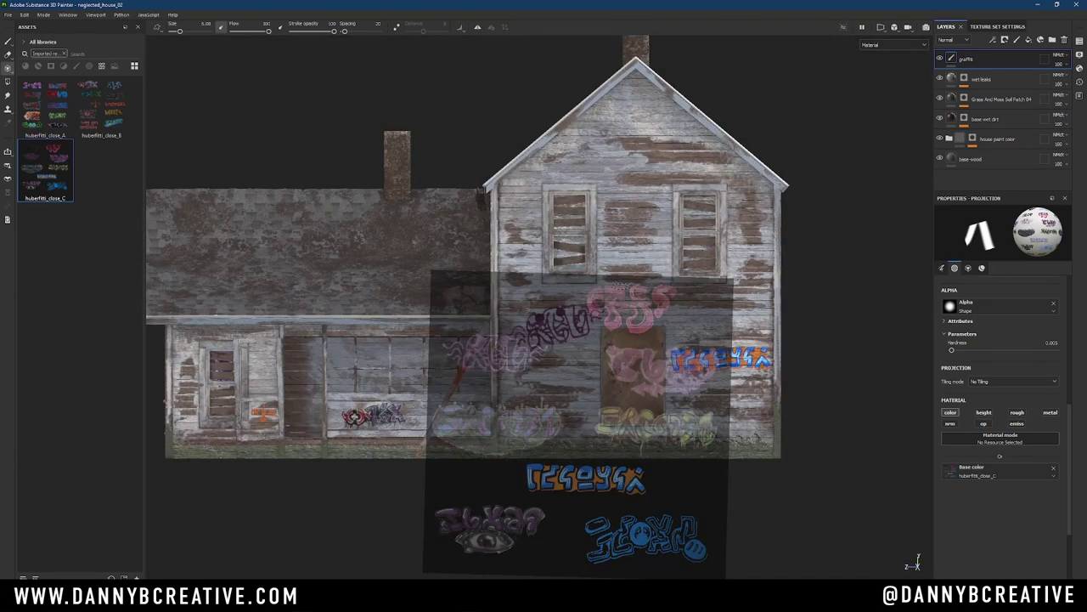
left_click_drag(595, 310, 667, 301)
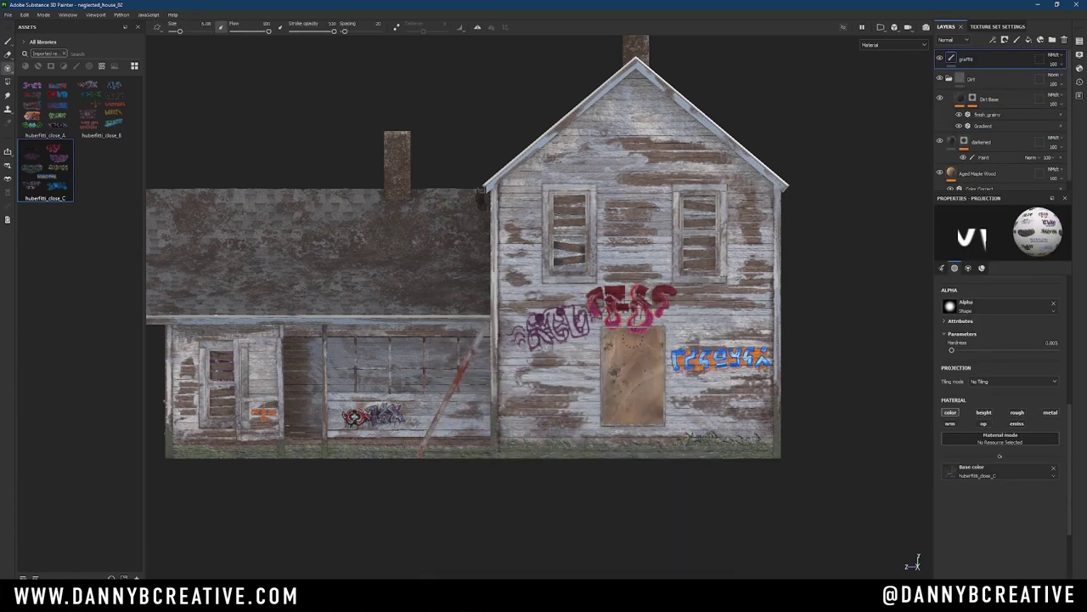
left_click(1079, 41)
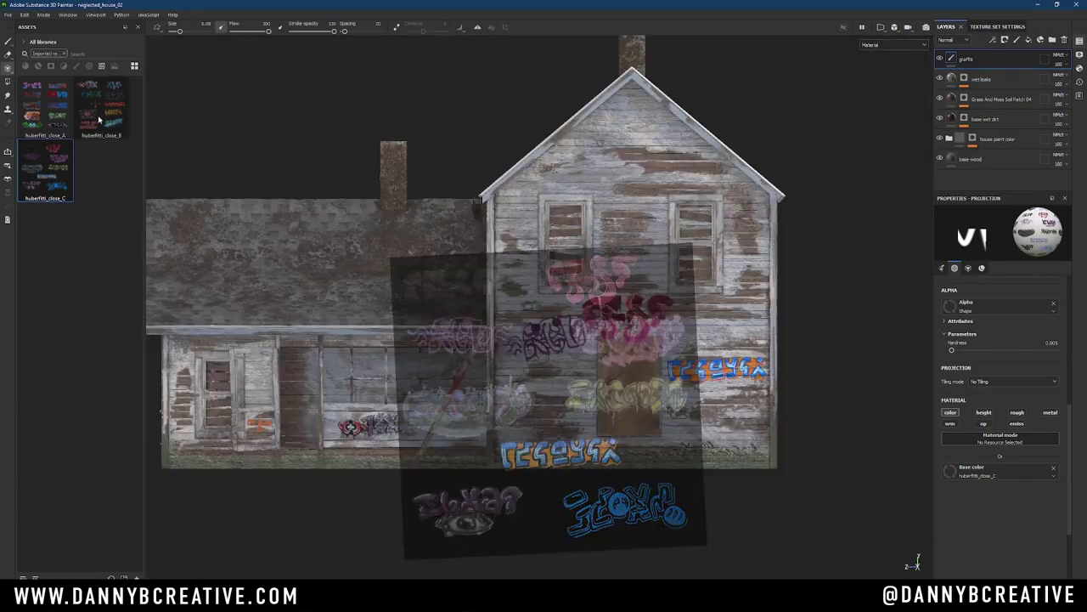
left_click_drag(101, 109, 600, 391)
Rotate the graffiti stencil and place it over the house's left wing.
key("s")
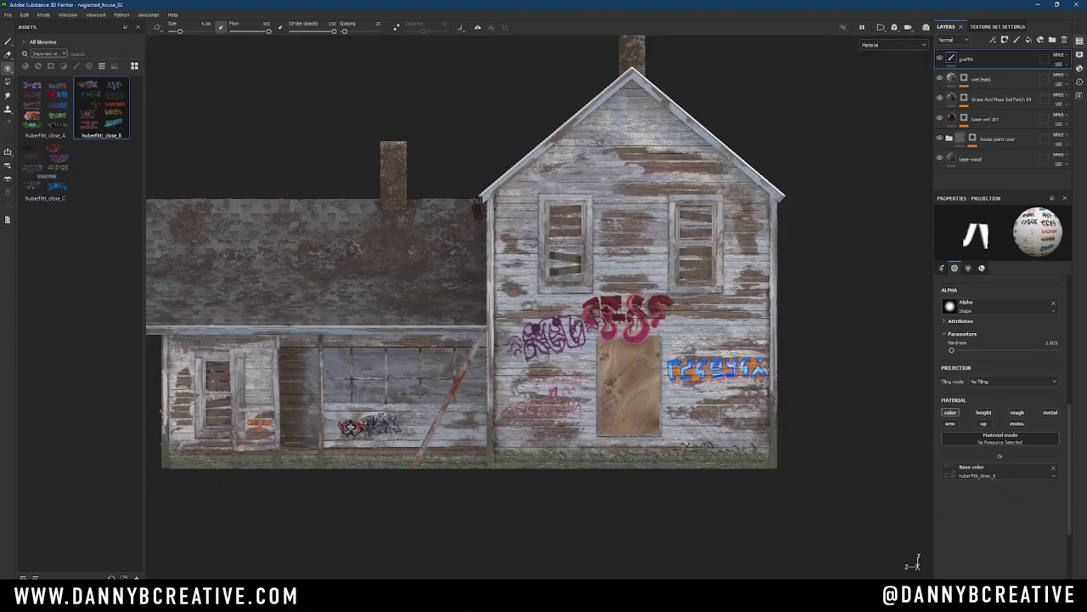
key("s")
left_click_drag(849, 255, 858, 298)
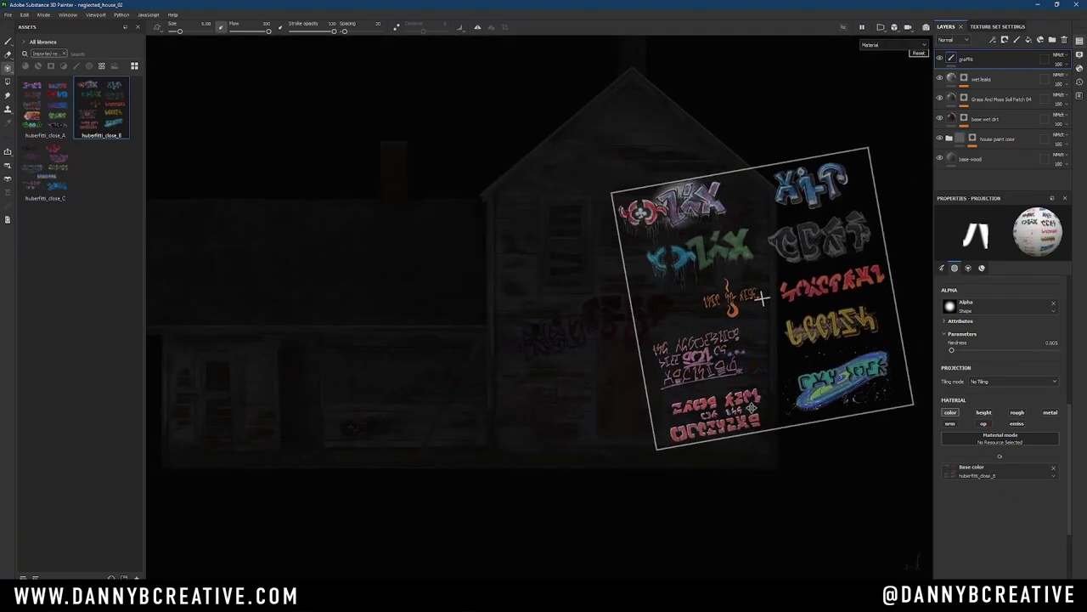
key("s")
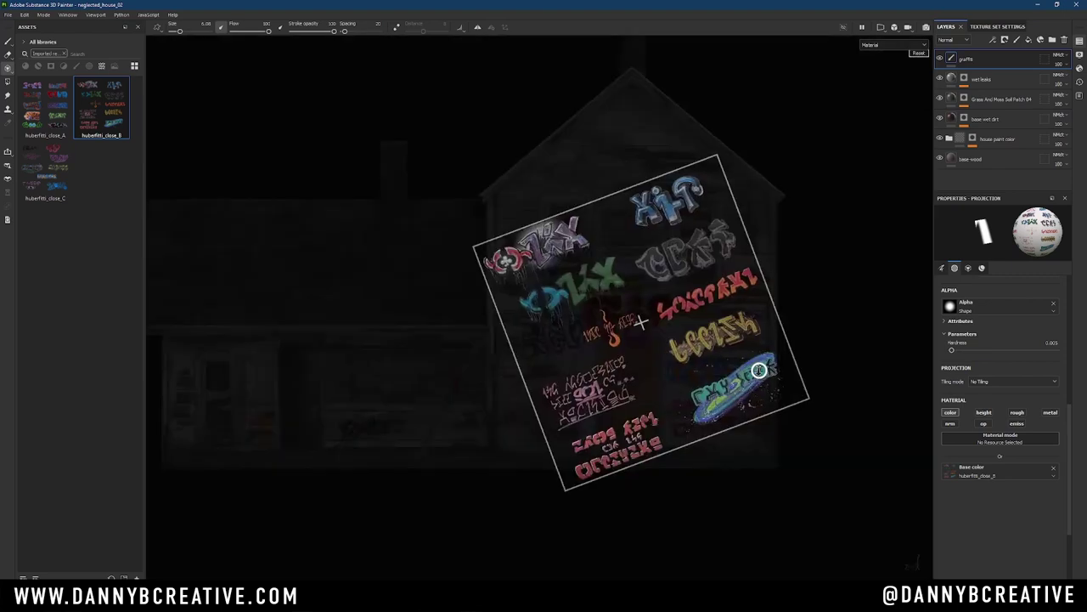
key("s")
key("s")
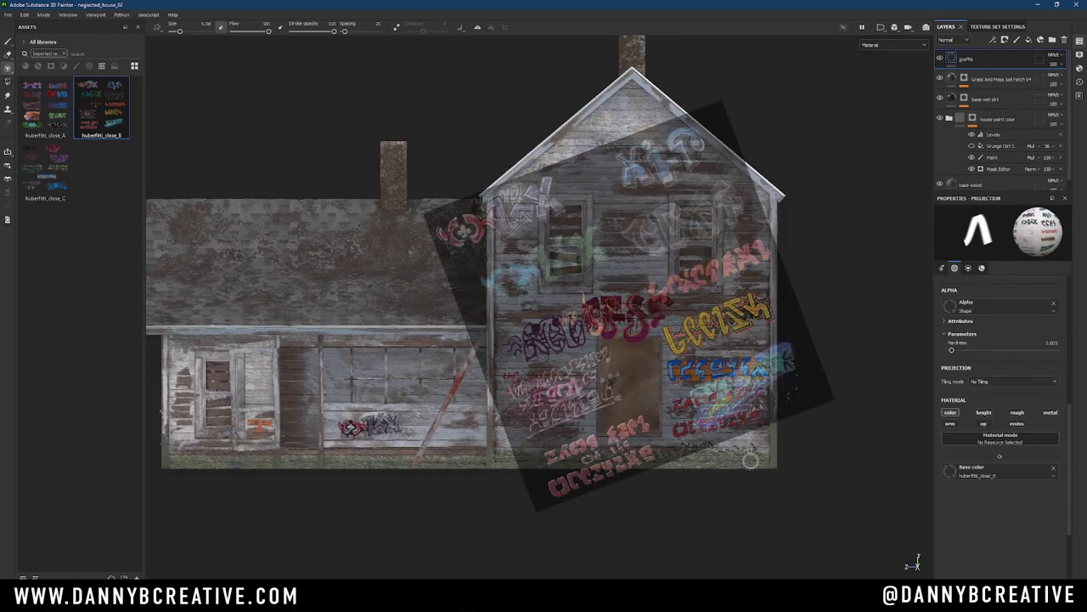
middle_click_drag(782, 374, 505, 472)
Load huberfitti_close_A, set it upright and enlarged over the side wall, and paint green graffiti.
left_click_drag(45, 109, 692, 287)
middle_click_drag(323, 365, 703, 340)
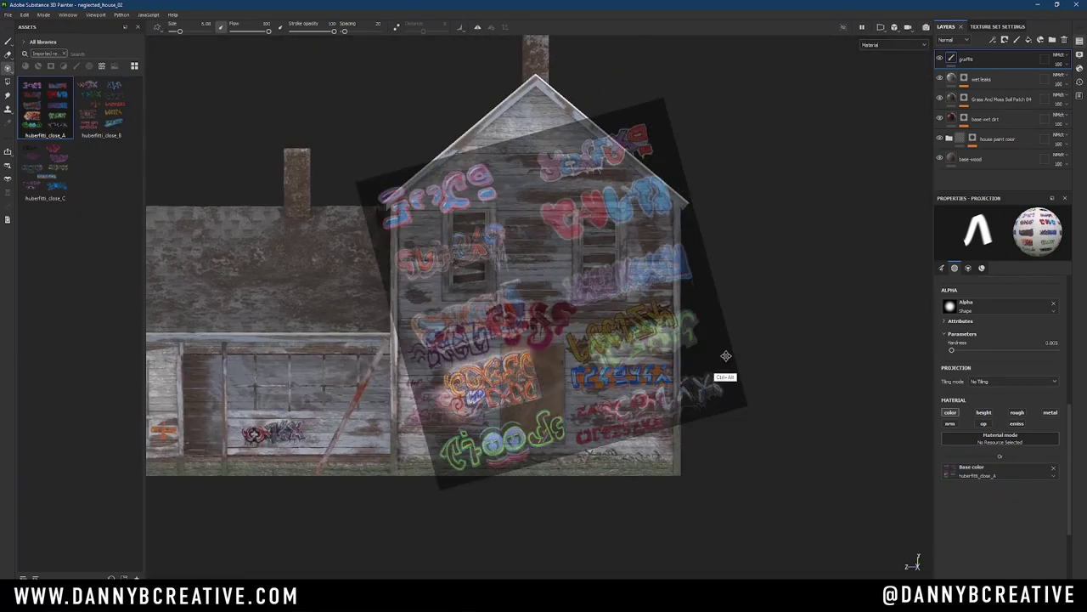
mouse_move(723, 368)
left_mouse_down("alt")
mouse_move(571, 377)
mouse_move(572, 309)
left_mouse_up("alt")
right_click_drag(546, 352, 595, 382)
key("s")
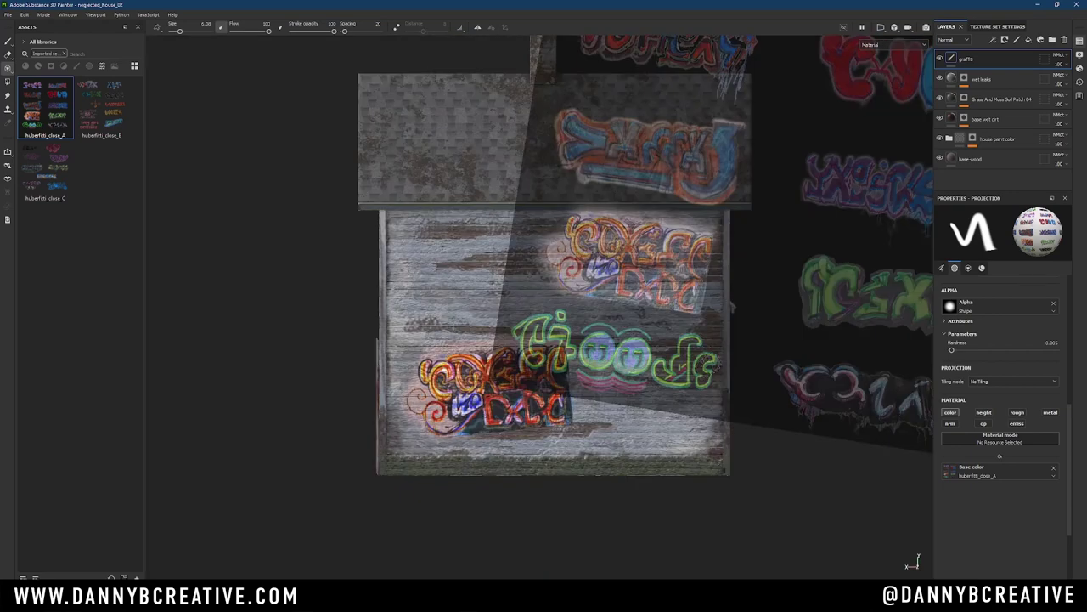
left_click_drag(586, 361, 714, 361)
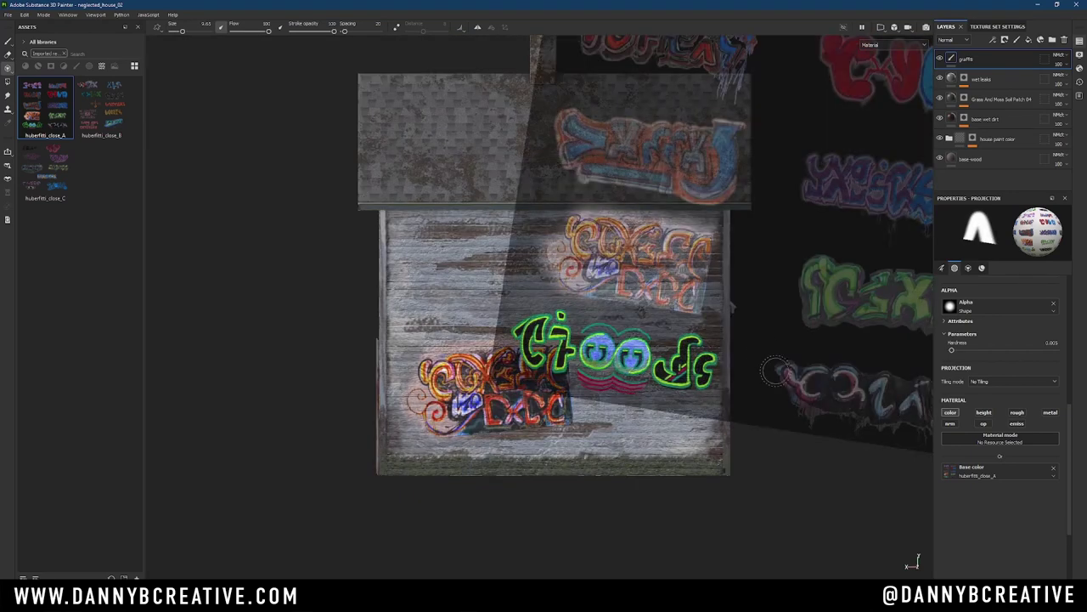
left_click_drag(733, 306, 695, 401)
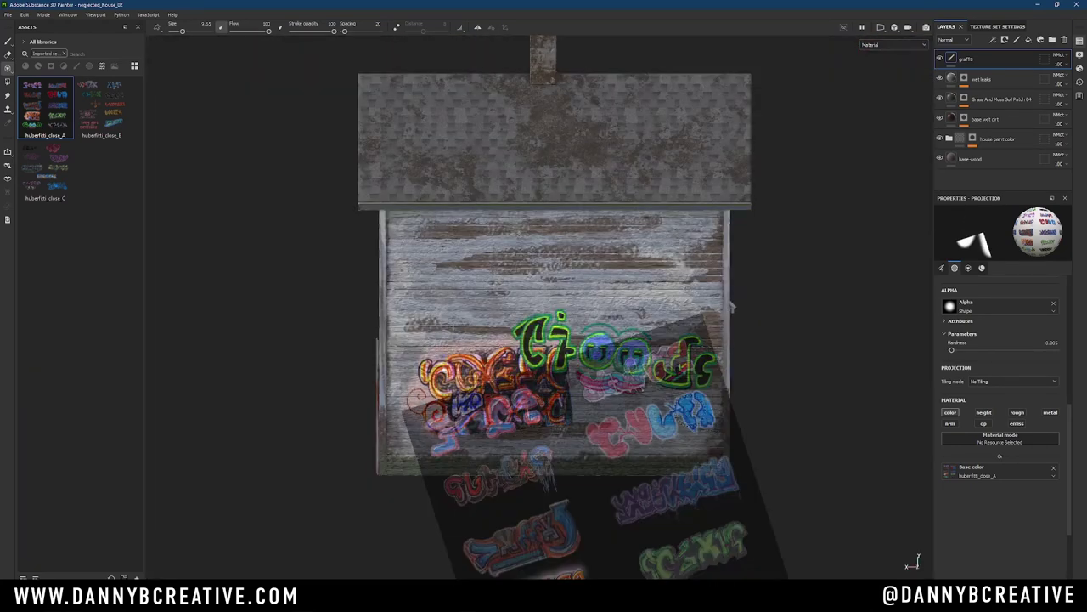
mouse_move(694, 401)
left_mouse_down("alt")
mouse_move(626, 452)
mouse_move(595, 420)
mouse_move(472, 437)
mouse_move(575, 461)
left_mouse_up("alt")
Paint a small graffiti piece, resize and straighten the stencil, then project another tag on the side wall.
left_click(535, 361)
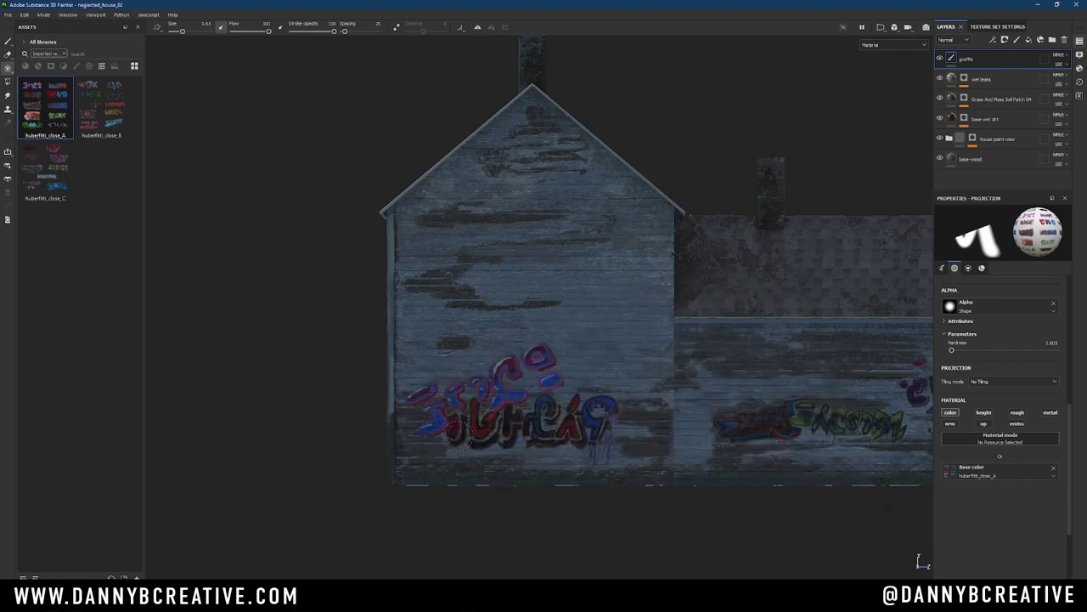
left_click_drag(723, 444, 706, 423)
right_click_drag(707, 423, 671, 450)
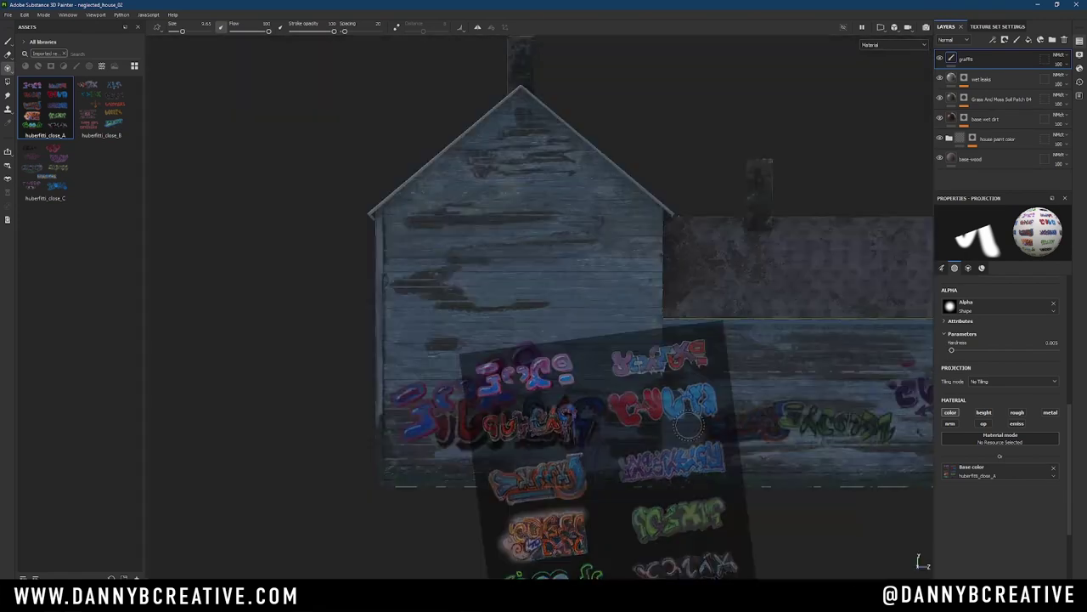
left_click_drag(794, 377, 707, 365)
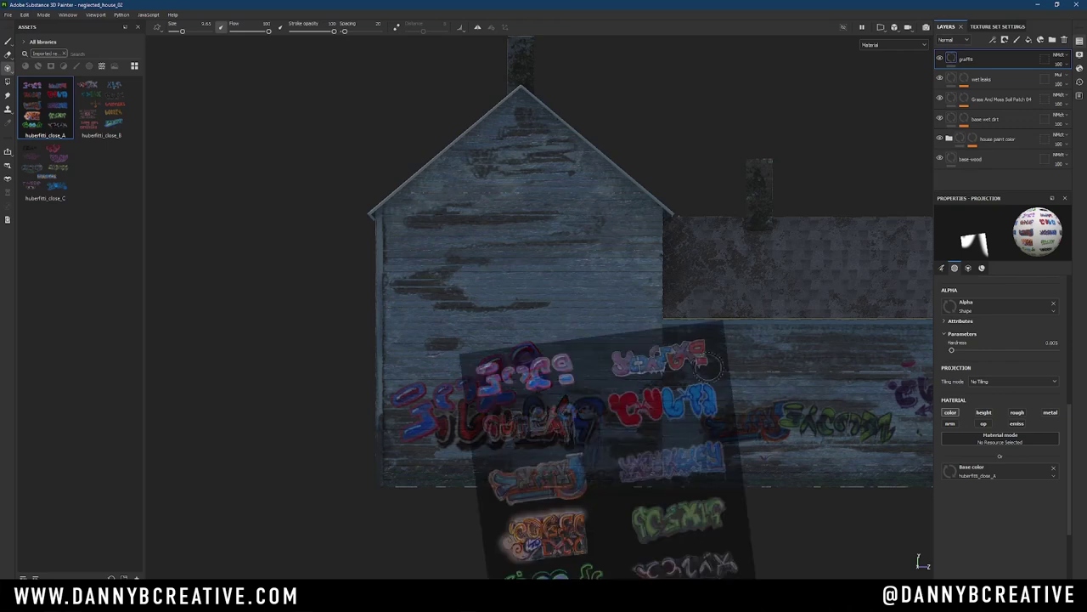
Rotate the scene lighting and orbit to the end wall with the Goods graffiti.
left_click_drag(821, 338, 510, 340, "alt")
left_click(7, 41)
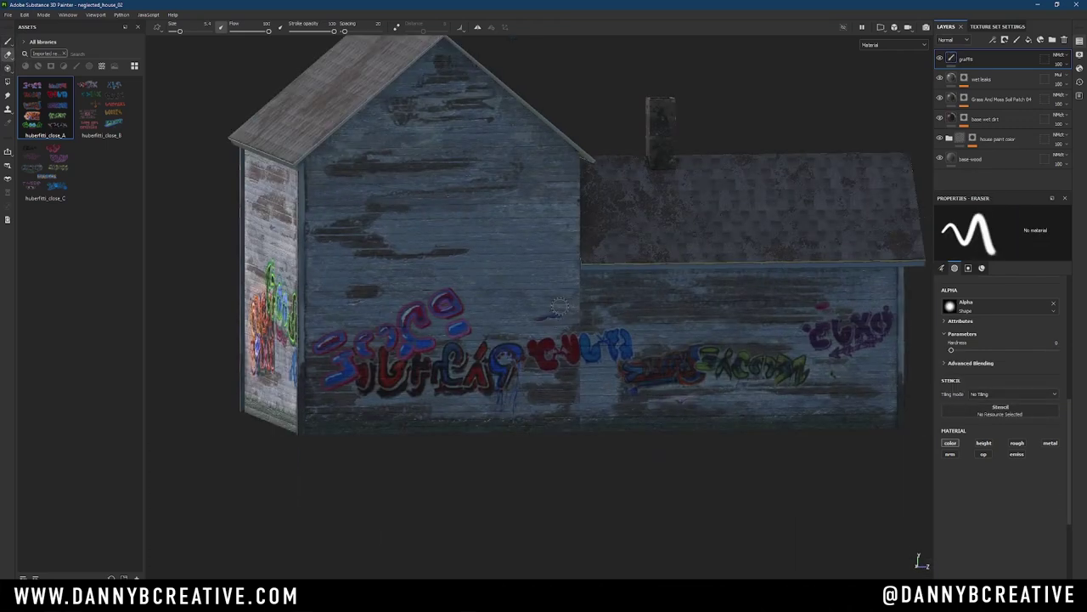
left_click_drag(559, 305, 542, 316, "alt")
key("1")
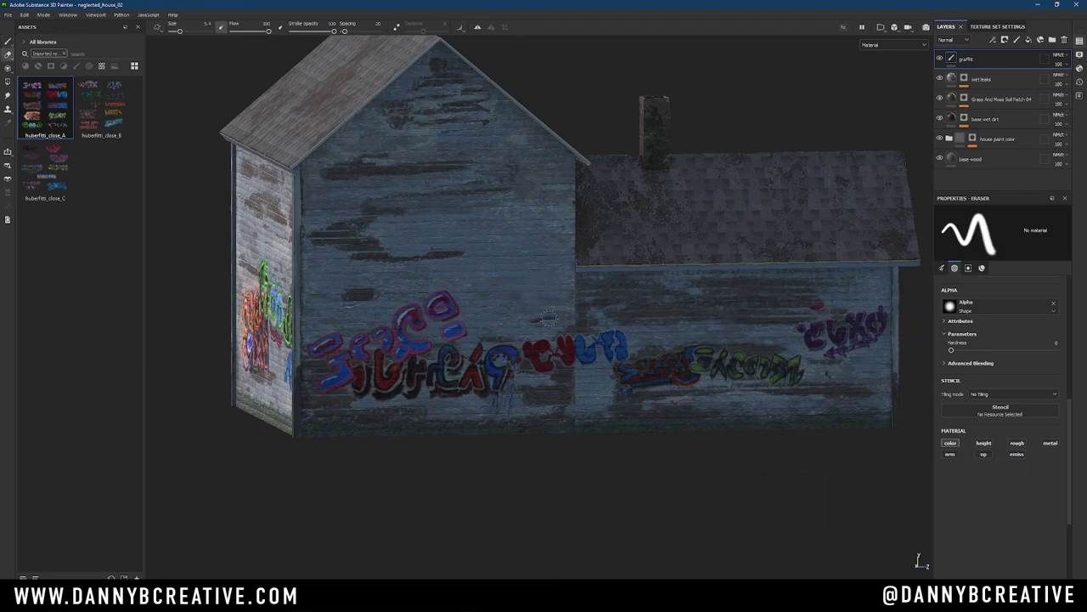
right_click_drag(548, 318, 818, 308, "shift")
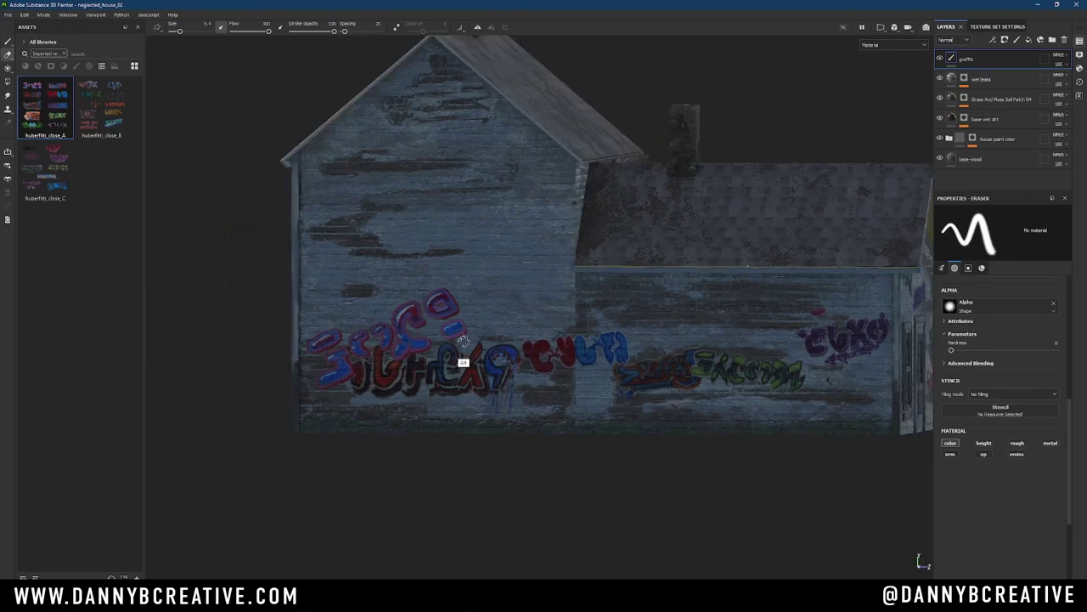
mouse_move(818, 309)
left_mouse_down("alt")
mouse_move(612, 385)
mouse_move(376, 388)
mouse_move(628, 381)
mouse_move(671, 332)
left_mouse_up("alt")
scroll(376, 388, "up", 5)
Preview the house in render mode and rotate the lighting around it.
scroll(376, 389, "down", 5)
left_click(927, 26)
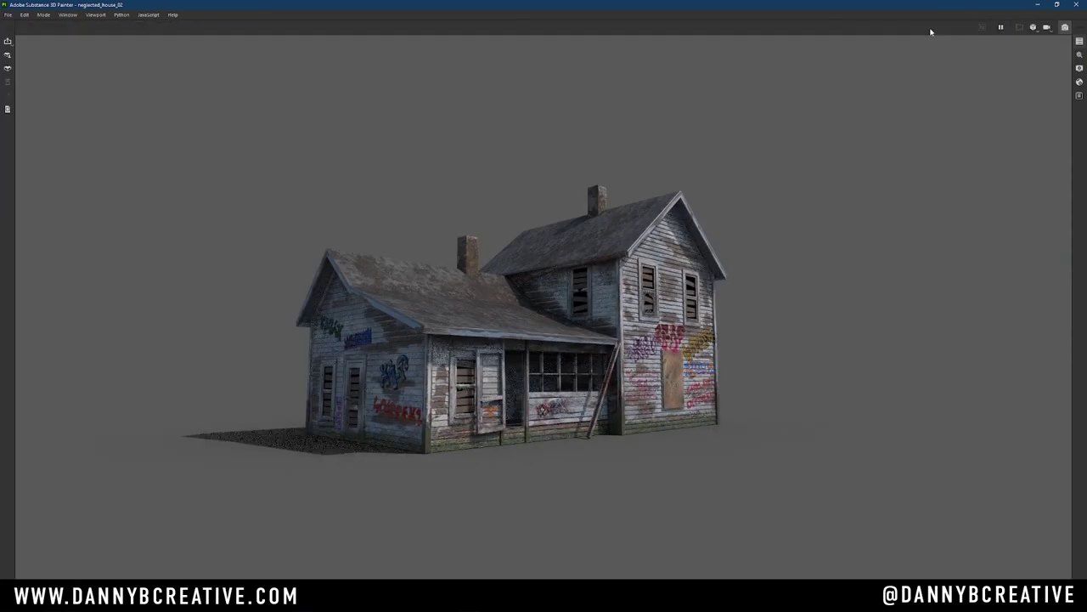
right_click_drag(720, 339, 786, 359, "shift")
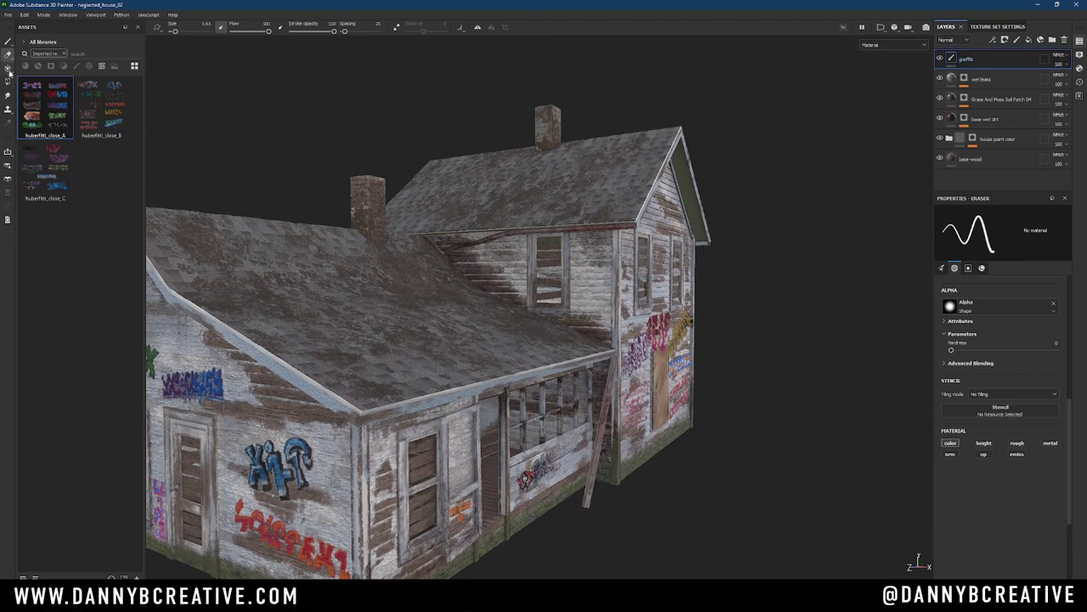
Stamp small huberfitti_close_A graffiti tags on the upper wall beside the window.
left_click(8, 67)
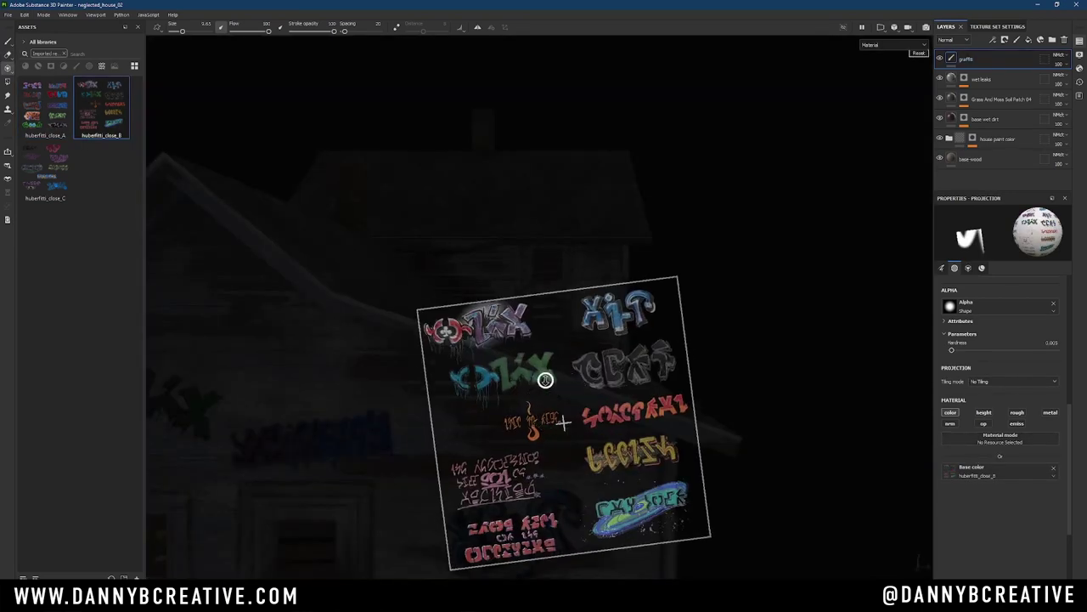
left_click_drag(650, 376, 501, 327, "alt")
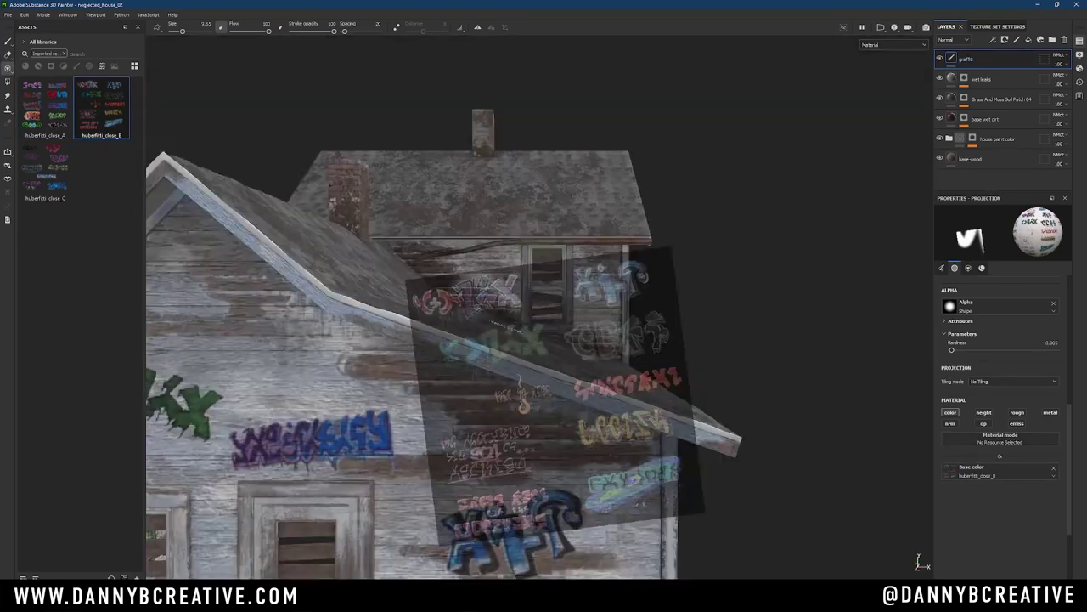
left_click(45, 107)
key("1")
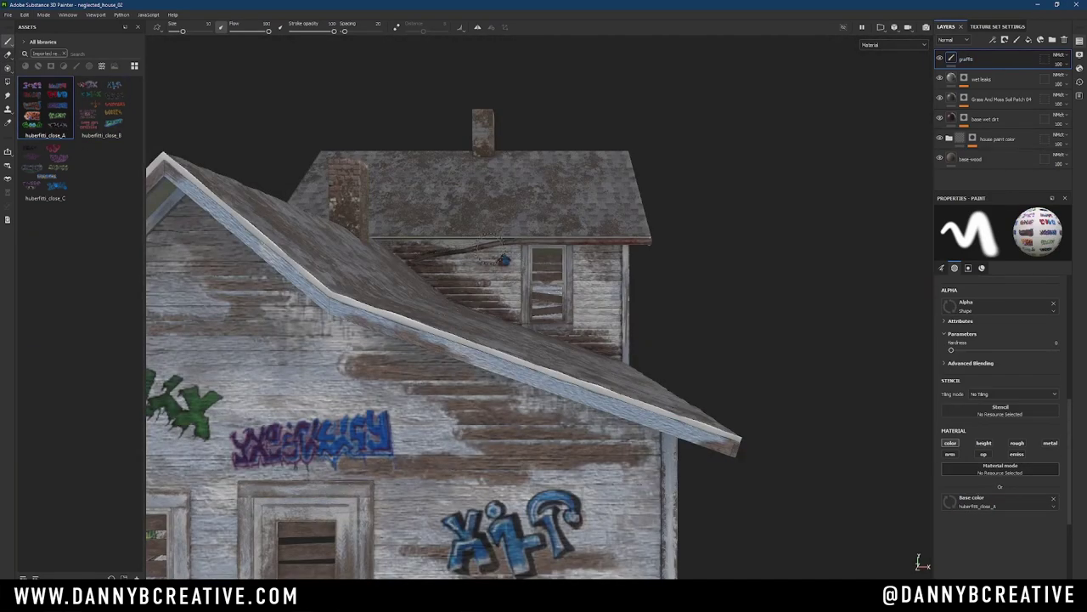
left_click(8, 67)
mouse_move(429, 279)
left_mouse_down()
mouse_move(497, 274)
mouse_move(543, 341)
mouse_move(677, 300)
left_mouse_up()
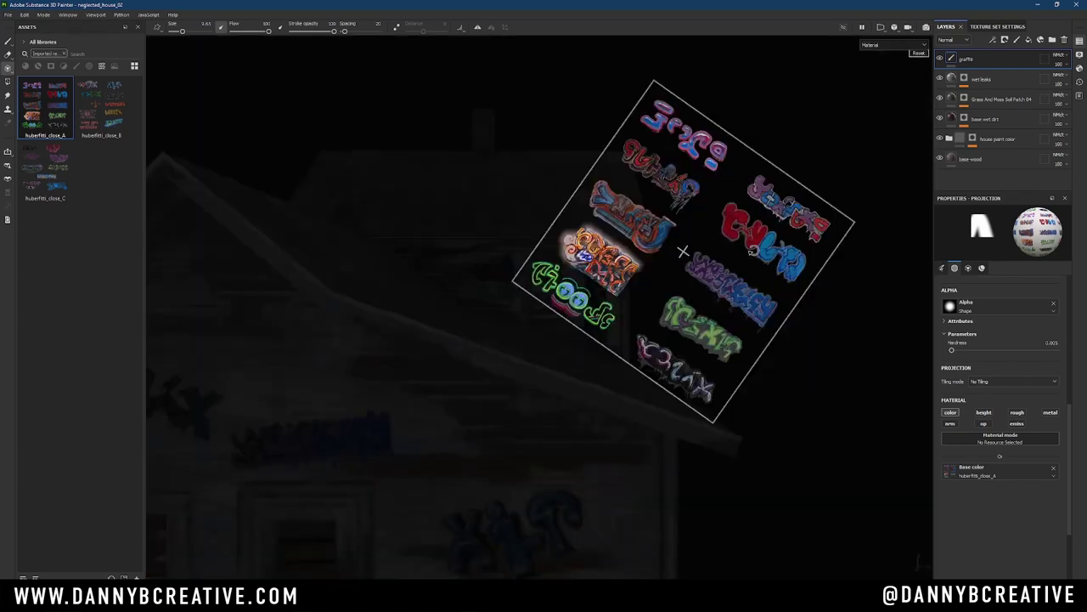
right_click_drag(677, 300, 595, 306)
left_click(599, 255)
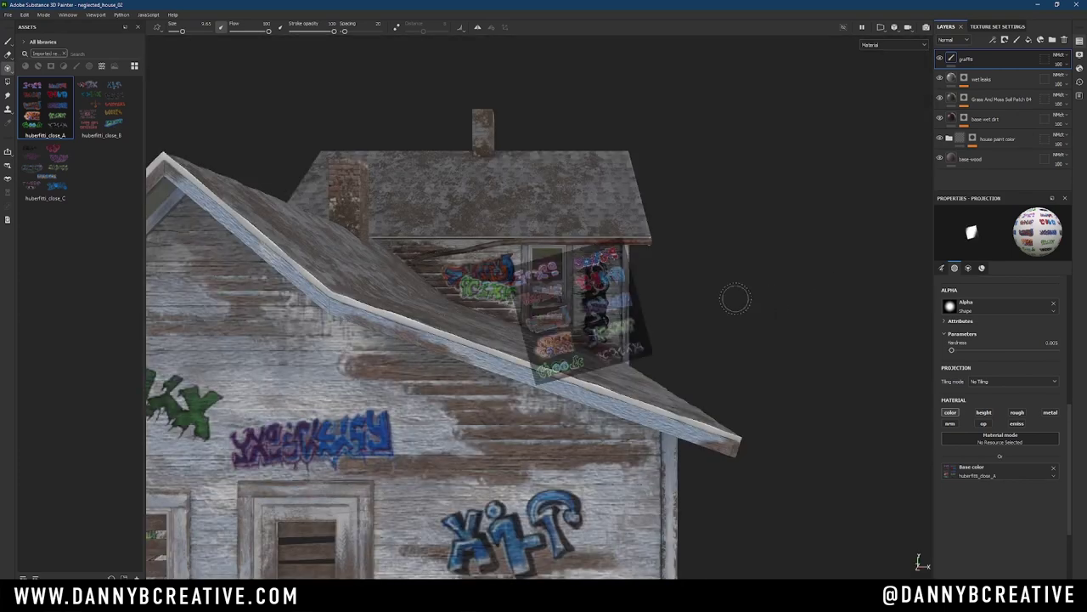
In the 3D/2D split view, project the CXEFC graffiti onto the porch wall.
left_click_drag(736, 298, 501, 391, "alt+shift")
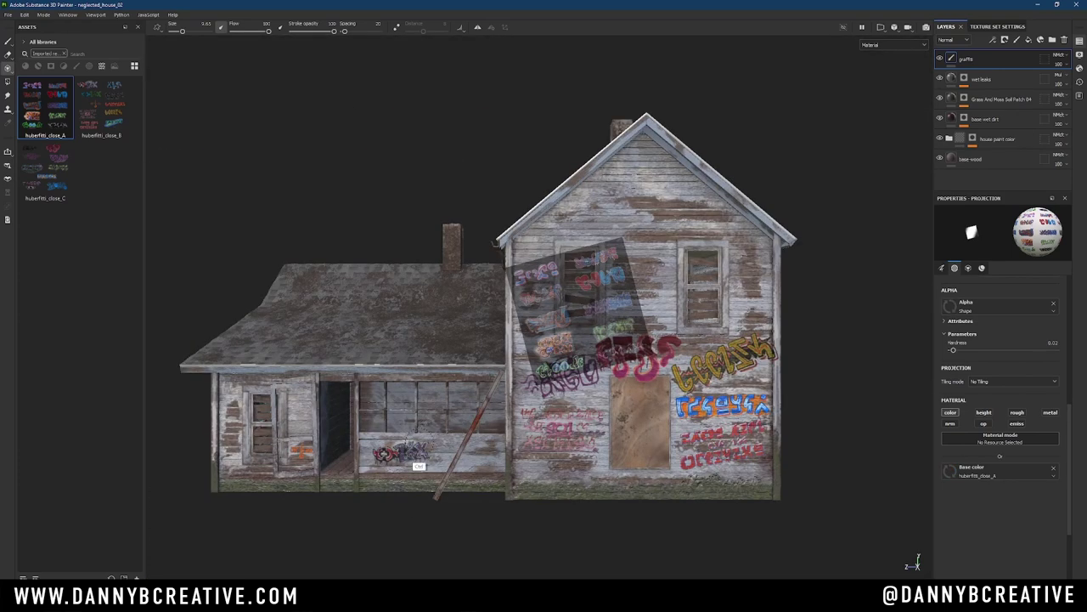
scroll(487, 314, "up", 5)
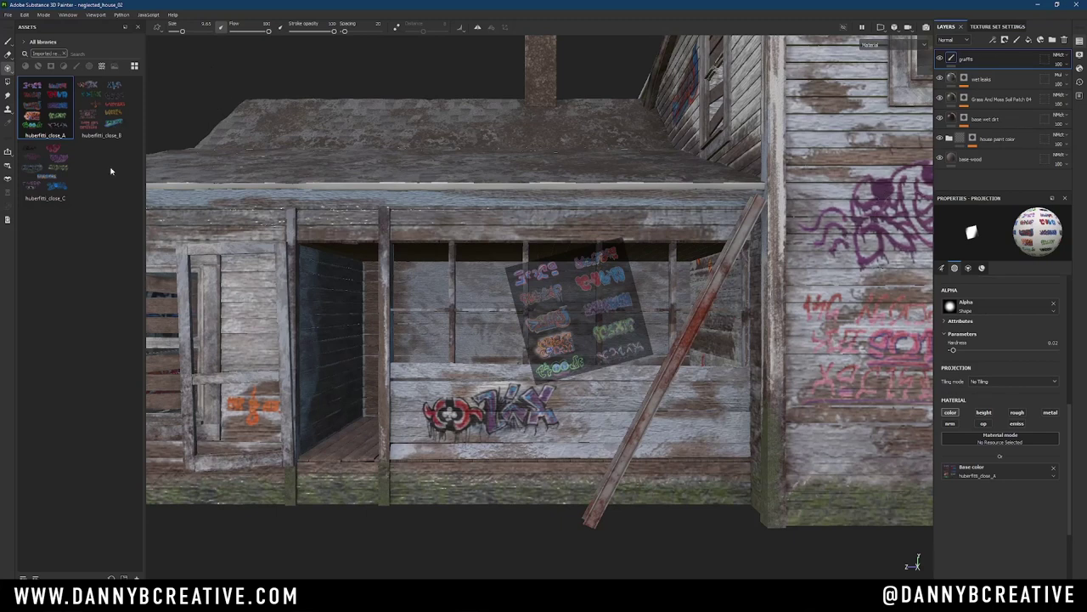
left_click(884, 27)
key("1")
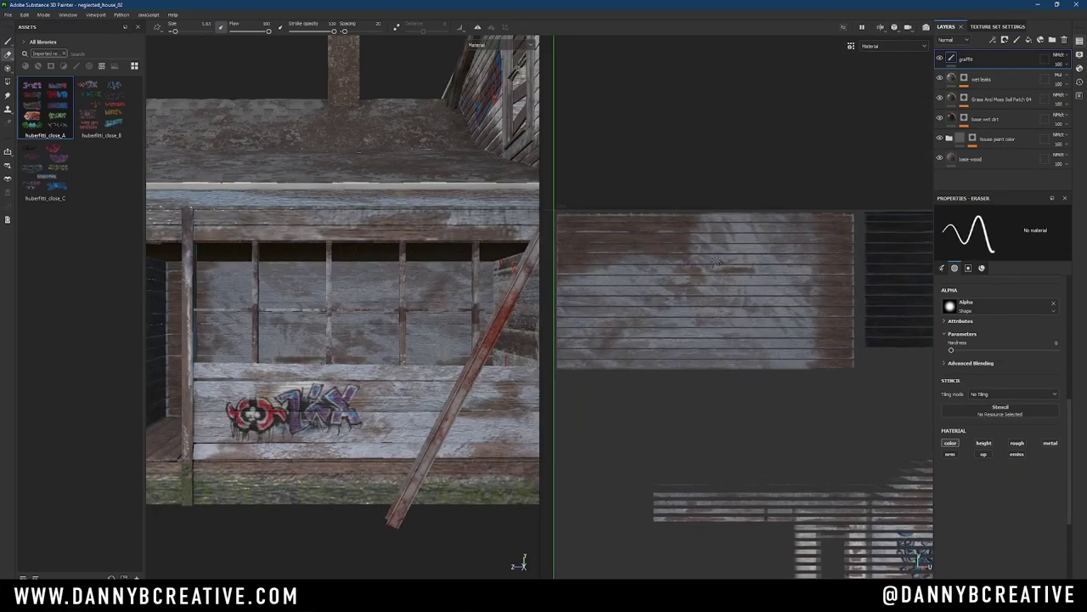
key("3")
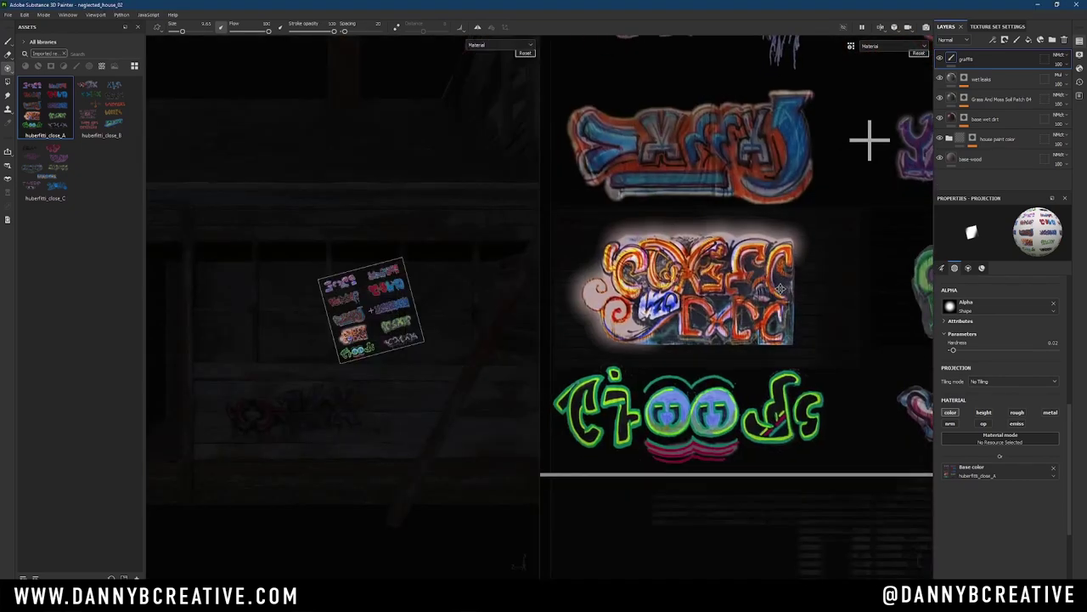
left_click_drag(780, 289, 646, 298)
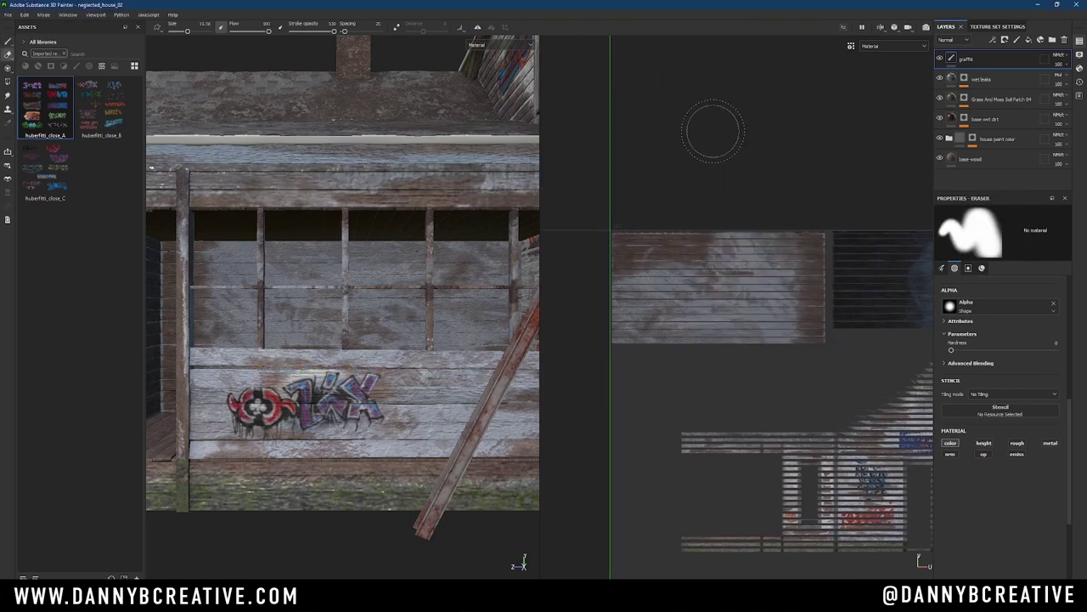
Layer more tags, green and blue graffiti, over the porch wall, then load huberfitti_close_B.
key("3")
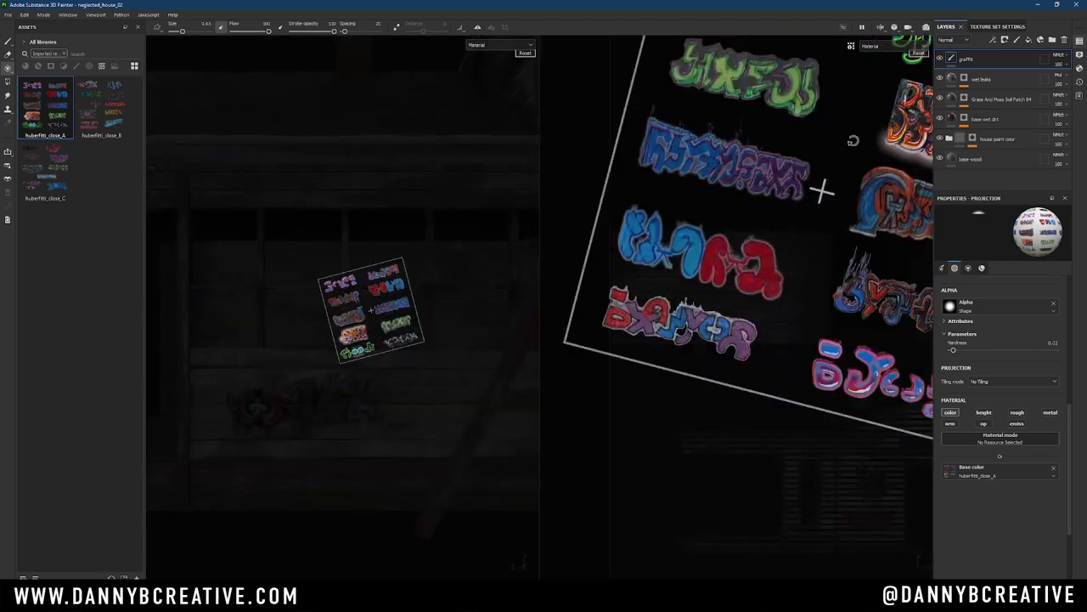
left_click_drag(680, 267, 769, 340)
left_click_drag(680, 347, 610, 325)
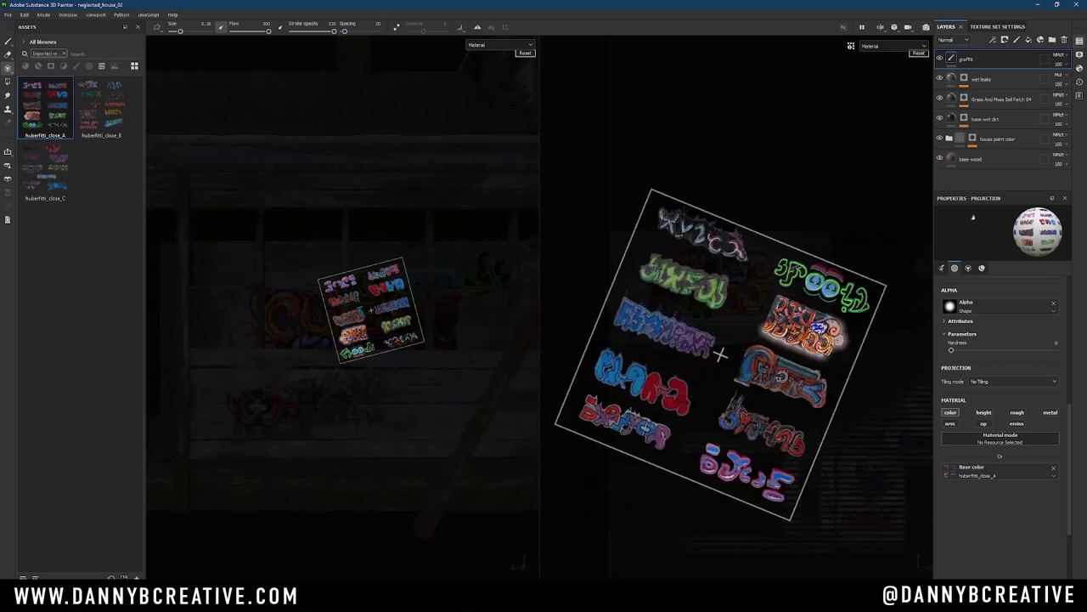
left_click_drag(764, 356, 731, 306)
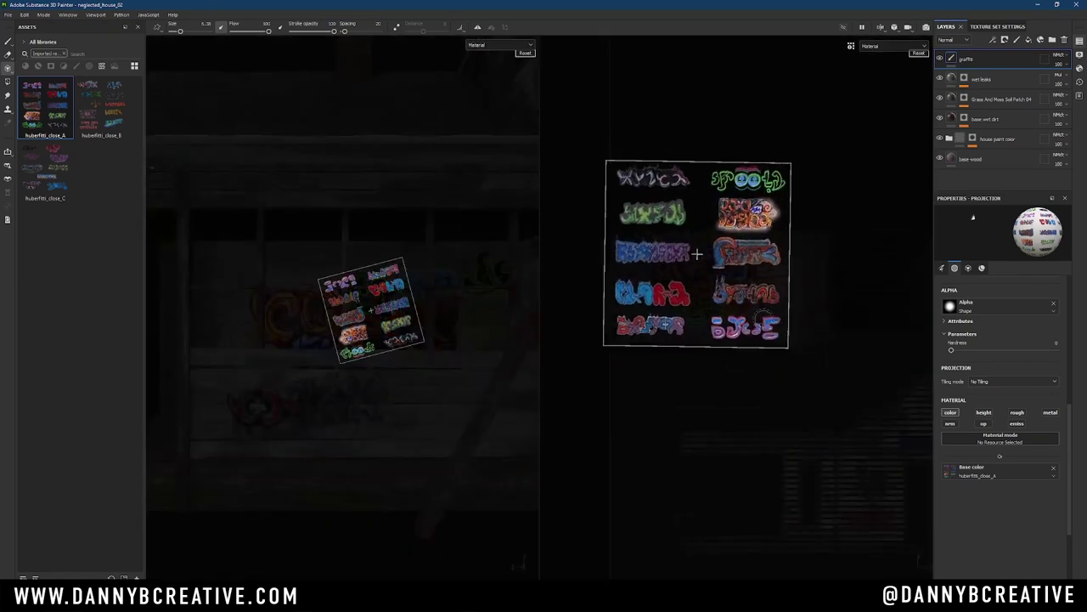
left_click_drag(625, 247, 650, 235)
key("s")
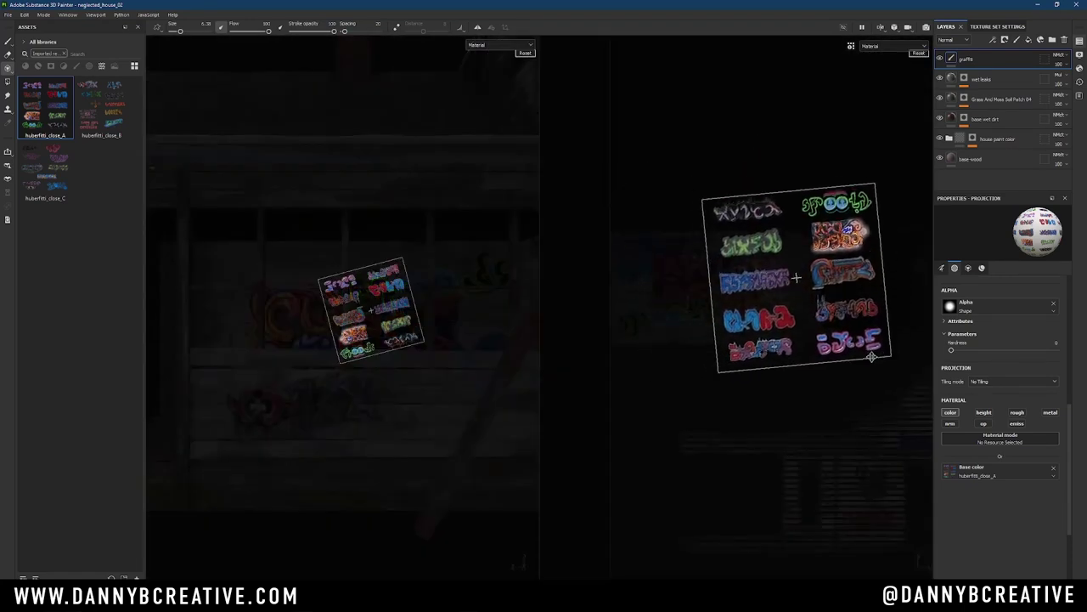
left_click(101, 109)
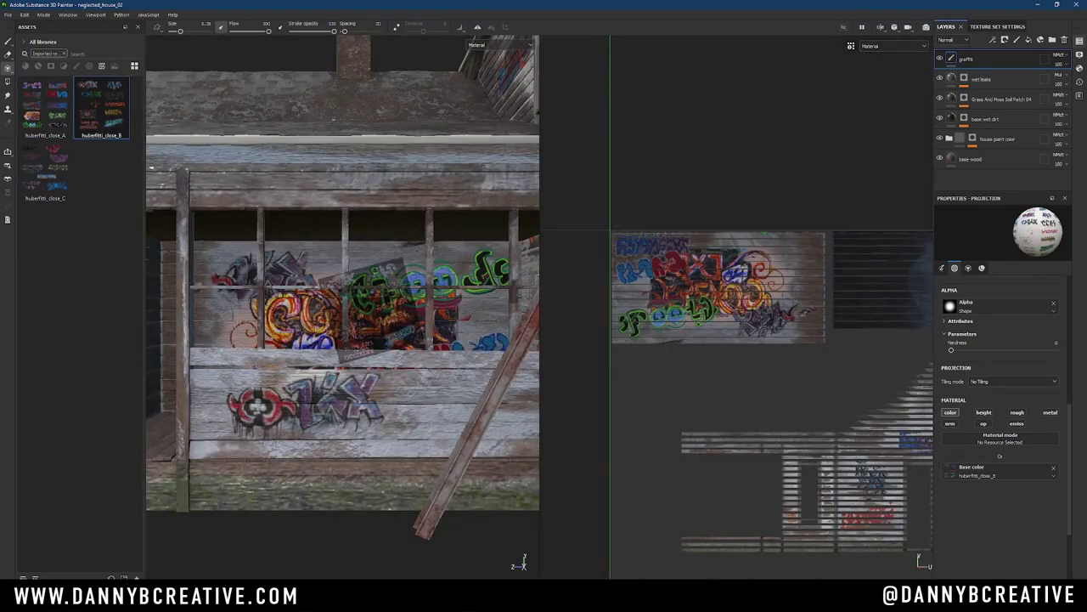
key("1")
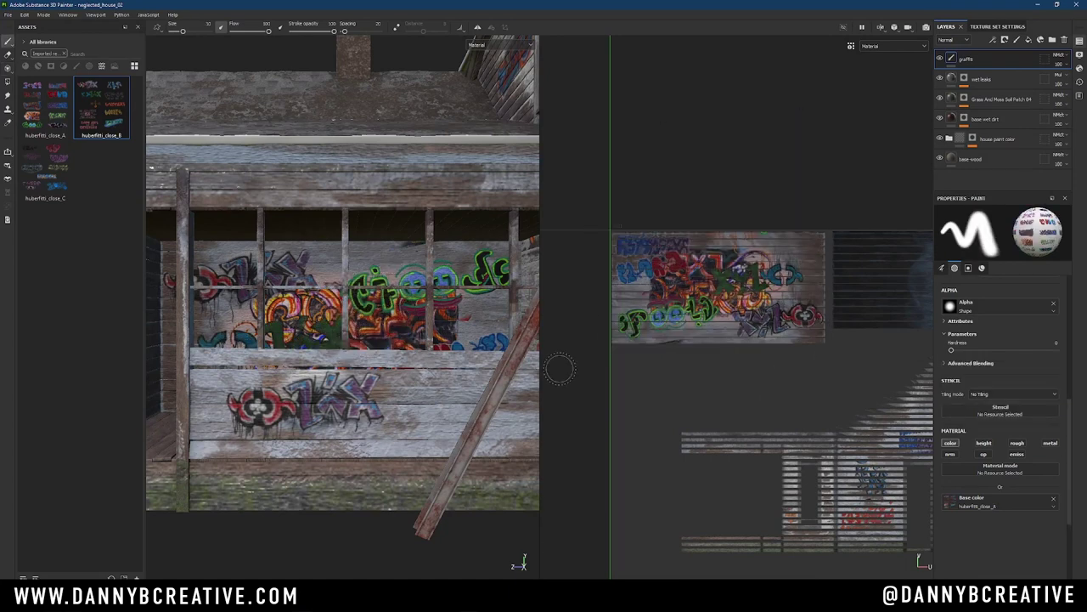
scroll(339, 298, "down", 5)
left_click_drag(340, 298, 408, 289, "alt")
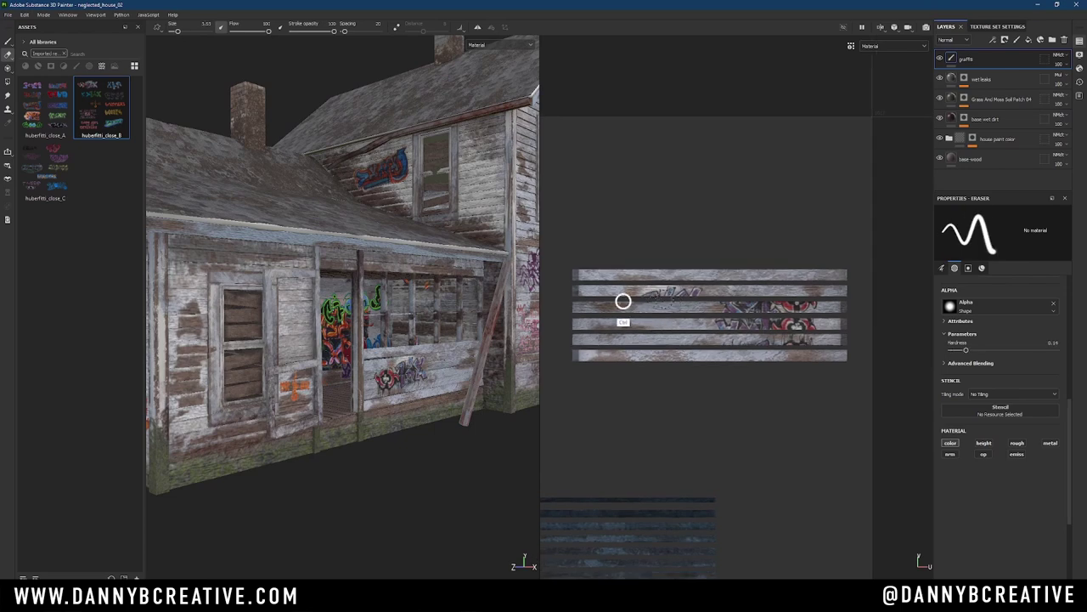
In the 3D/UV split view, position the huberfitti_close_B stencil and project a blue piece onto the porch wall.
left_click_drag(322, 330, 417, 340, "alt")
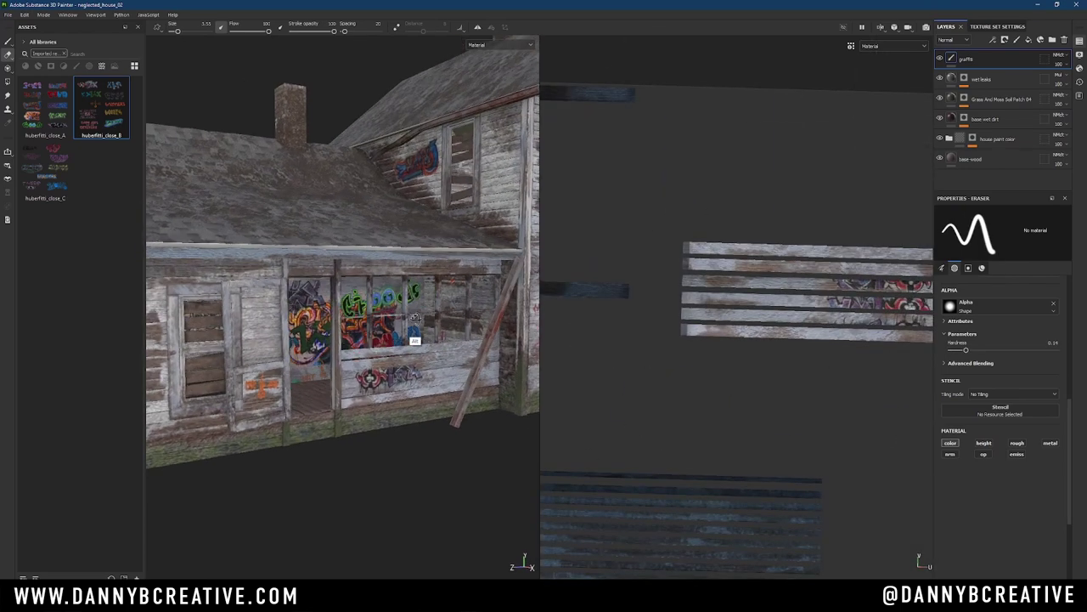
left_click_drag(509, 170, 753, 141, "alt")
key("F2")
mouse_move(699, 391)
left_mouse_down("alt")
mouse_move(620, 340)
mouse_move(685, 223)
mouse_move(730, 349)
left_mouse_up("alt")
key("F1")
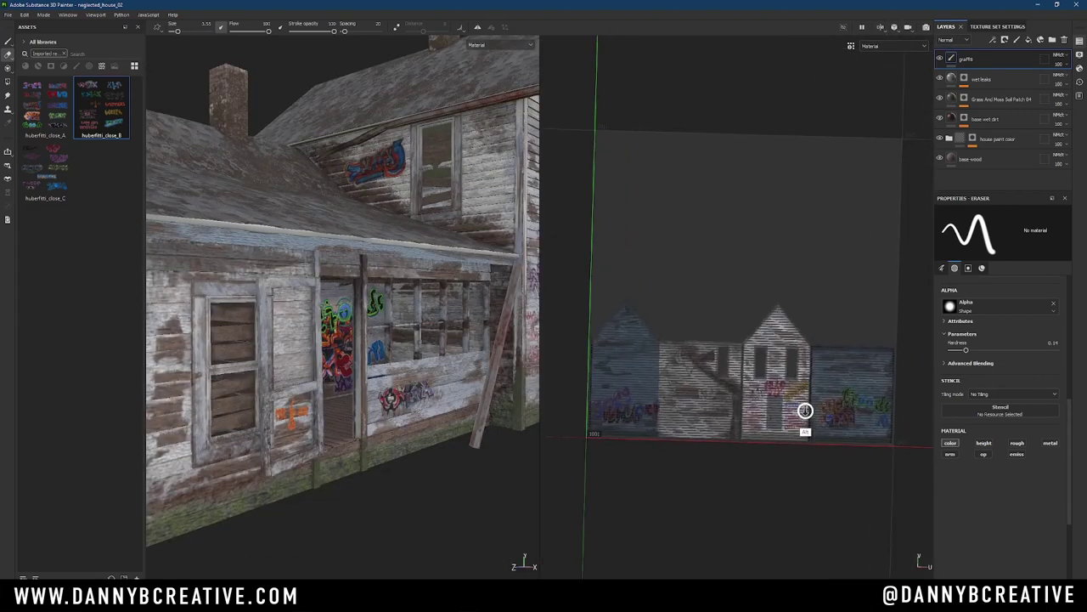
scroll(716, 351, "up", 3)
key("3")
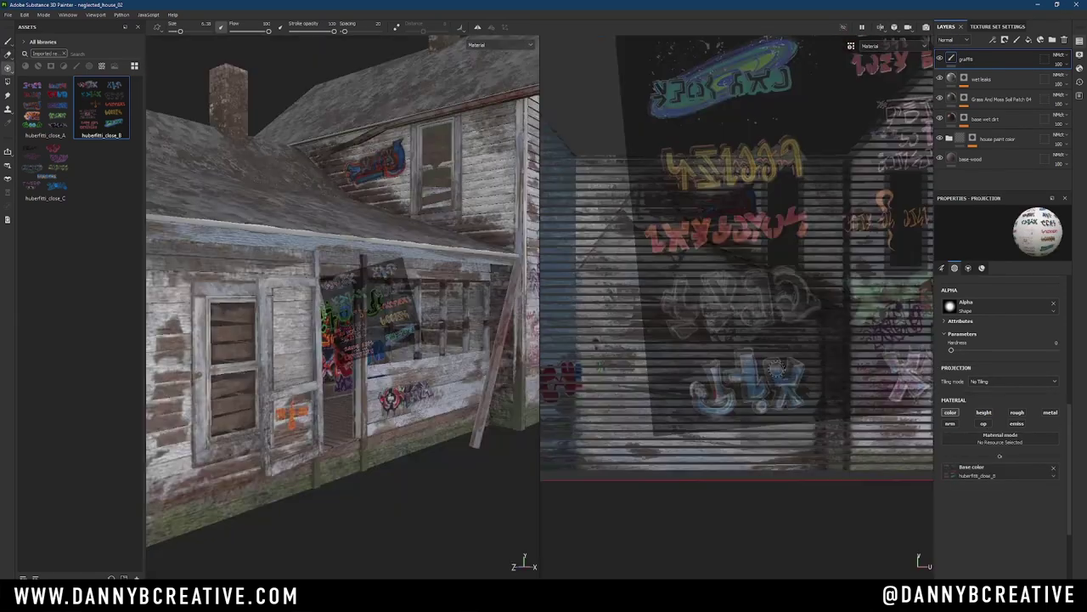
key("s")
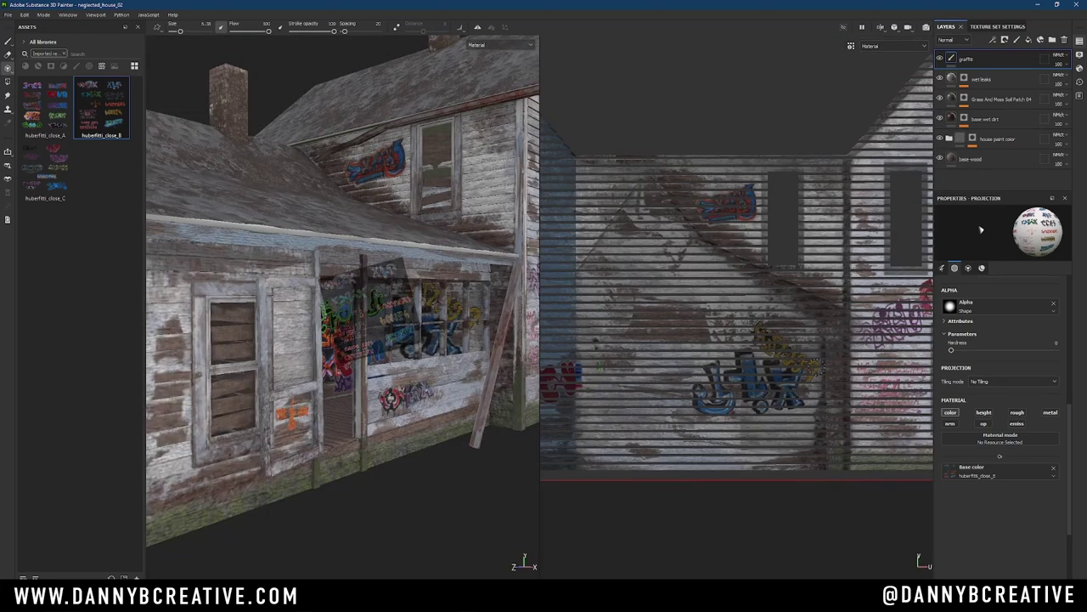
key("s")
Return to the single 3D view, switch to erasing and view the whole house full screen.
key("F2")
key("e")
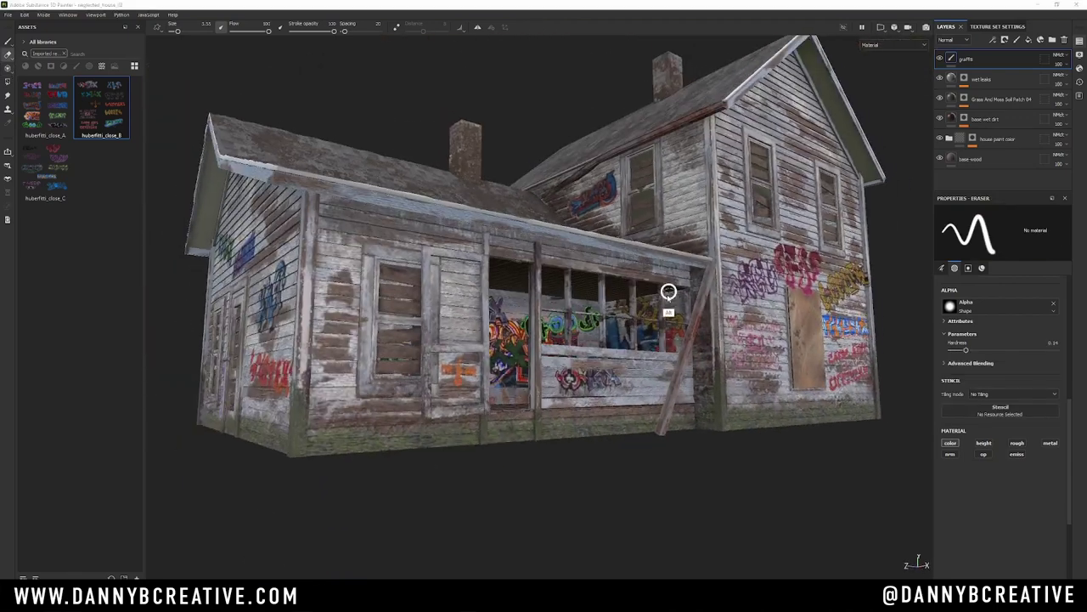
left_click_drag(670, 292, 645, 376, "alt")
scroll(692, 257, "down", 2)
left_click_drag(626, 312, 828, 190, "alt")
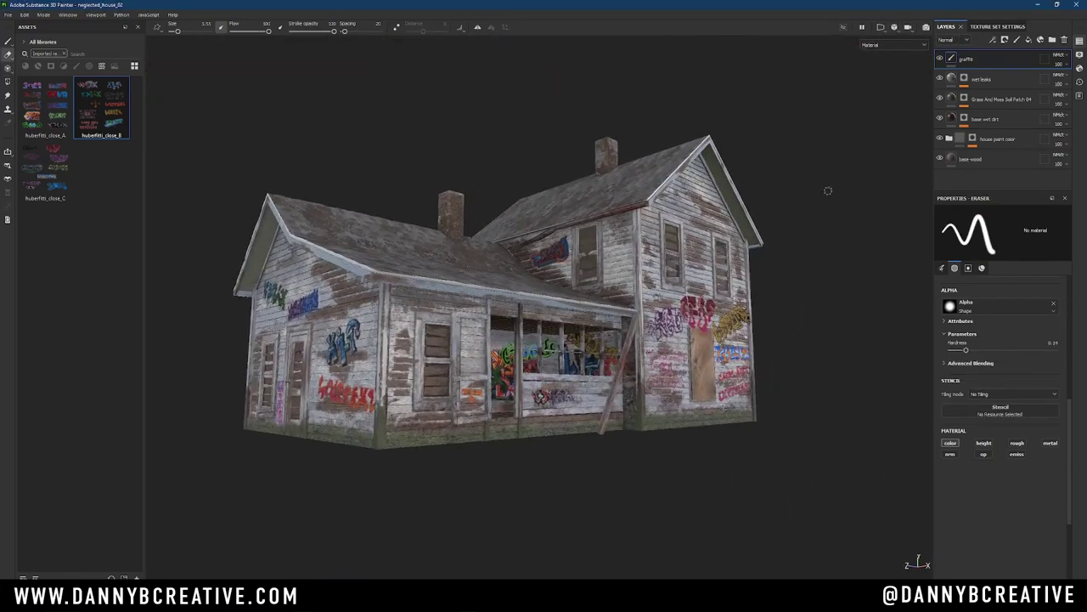
key("Tab")
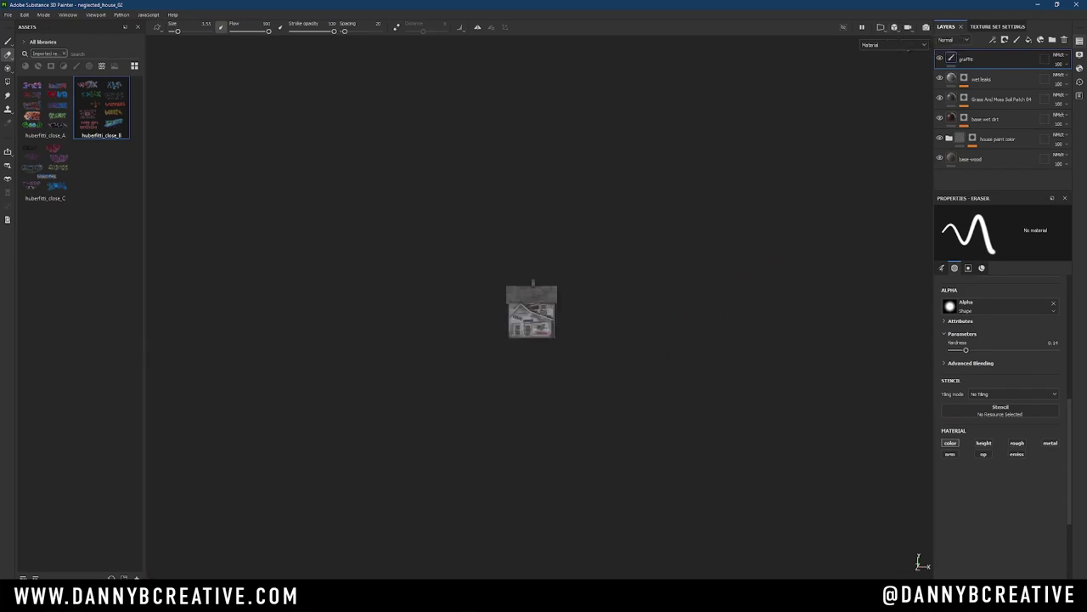
Switch to projection with the huberfitti_close_C graffiti sheet and bring the gabled wall into view.
key("f")
left_click(8, 69)
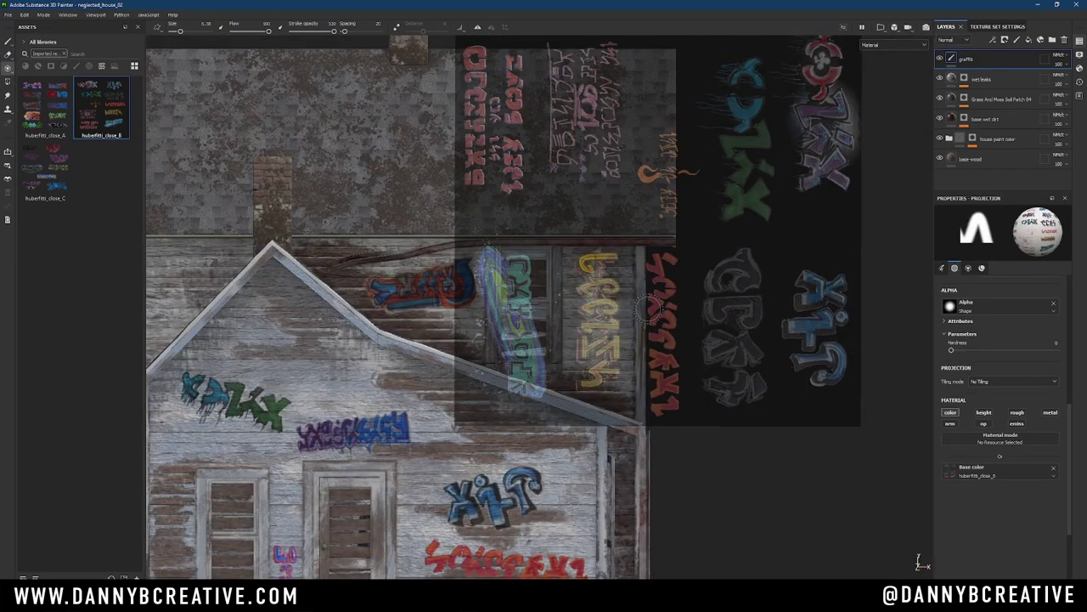
left_click(47, 170)
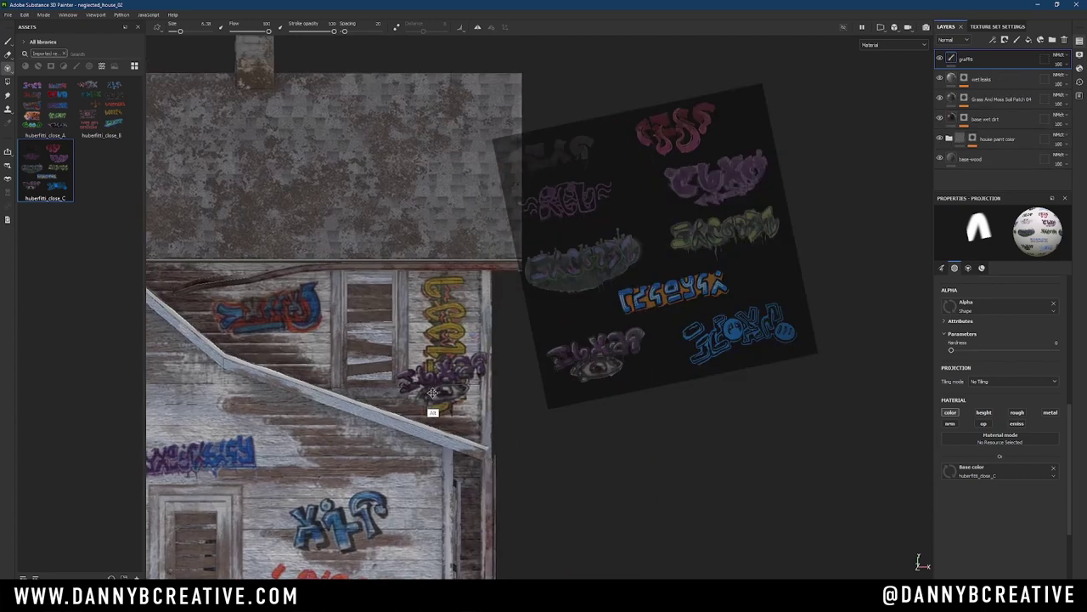
mouse_move(548, 372)
middle_mouse_down()
mouse_move(872, 383)
mouse_move(841, 458)
middle_mouse_up()
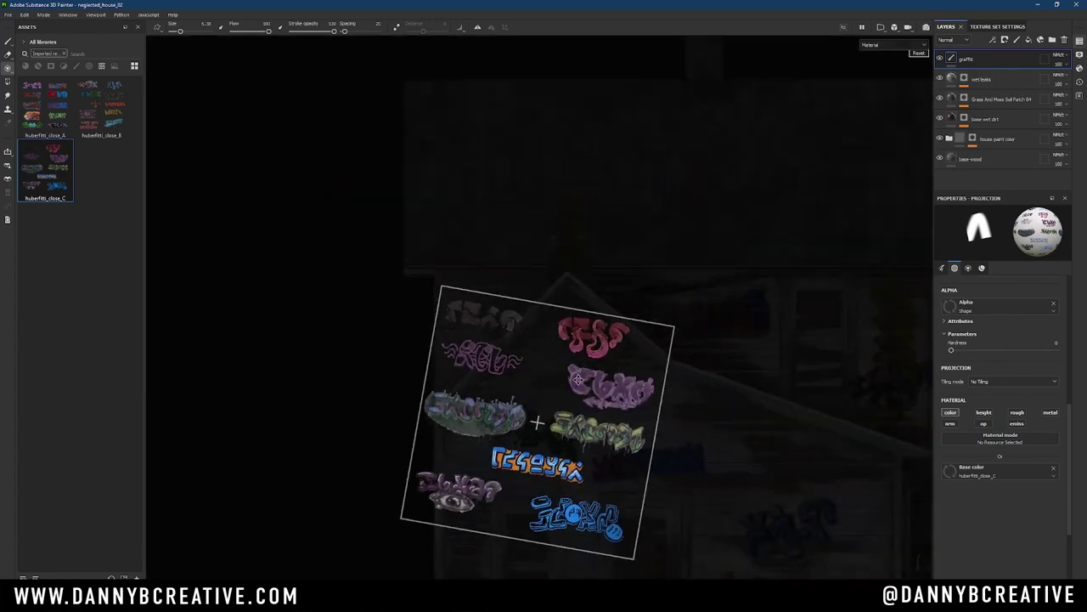
middle_click_drag(562, 302, 595, 444)
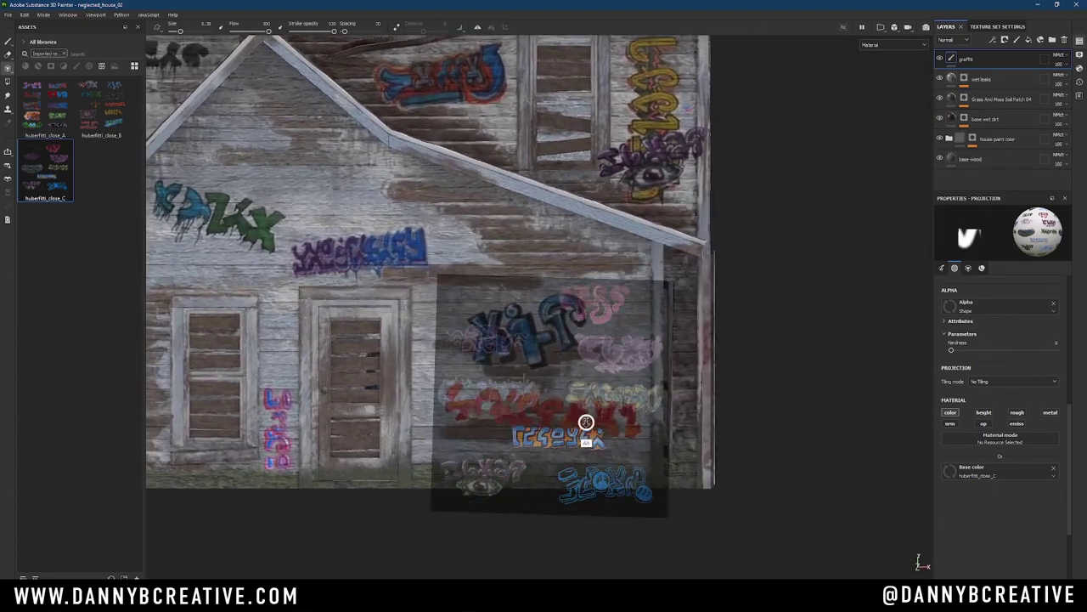
Tilt the stencil slightly counter-clockwise and paint blue graffiti across the gabled side wall.
key("s")
left_click_drag(612, 449, 622, 389)
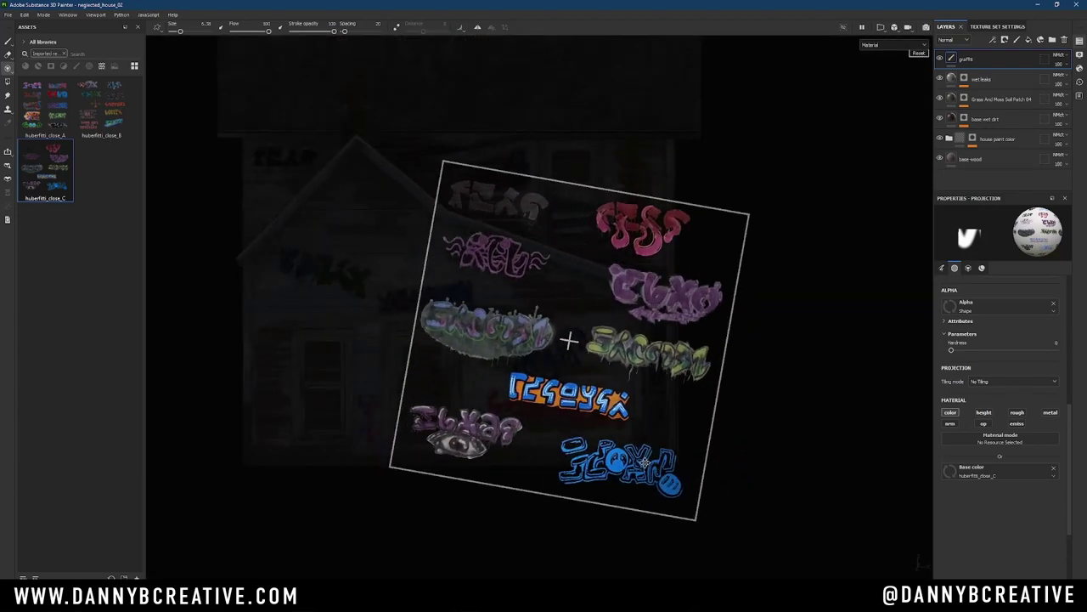
mouse_move(646, 462)
middle_mouse_down()
mouse_move(595, 450)
mouse_move(649, 418)
middle_mouse_up()
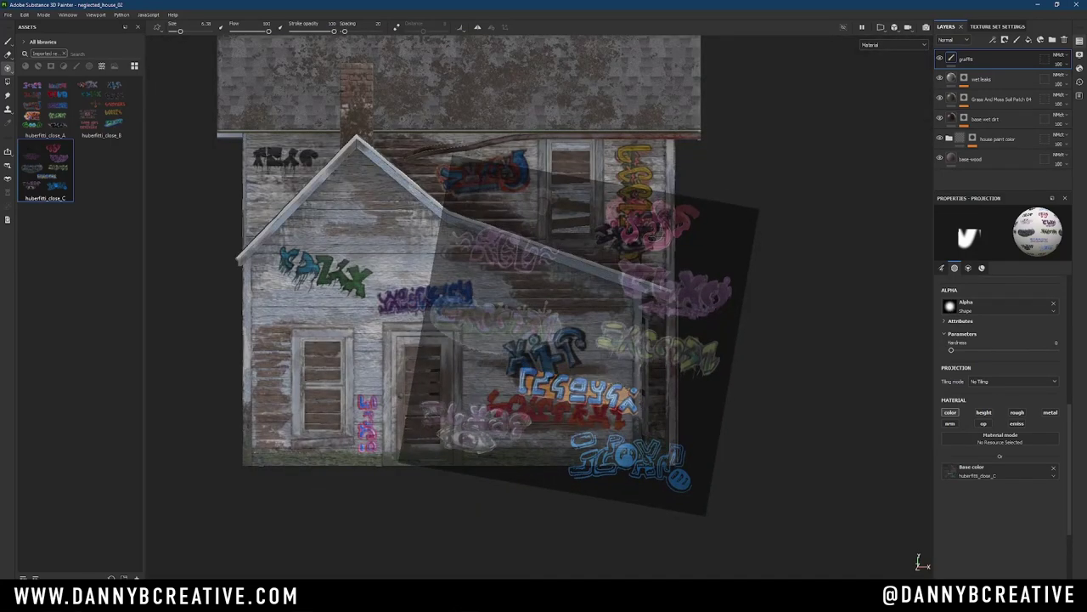
left_click_drag(523, 382, 633, 386)
left_click_drag(522, 387, 633, 390)
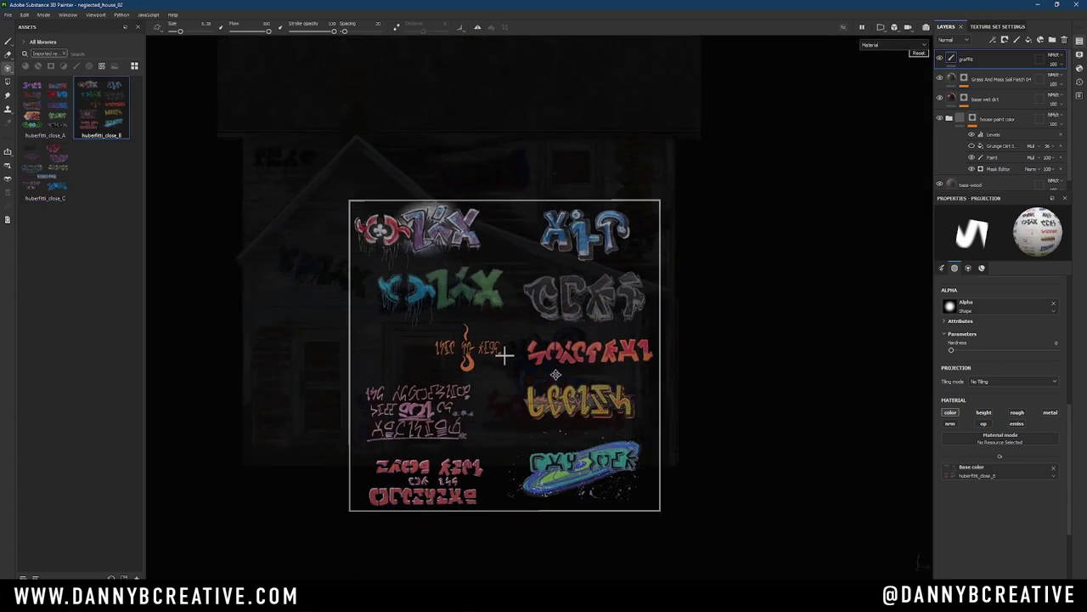
Rotate, shrink and move the graffiti stencil to the wall's lower-left.
left_click_drag(542, 331, 476, 280)
right_click_drag(476, 280, 399, 340)
mouse_move(399, 340)
middle_mouse_down()
mouse_move(353, 401)
mouse_move(357, 423)
middle_mouse_up()
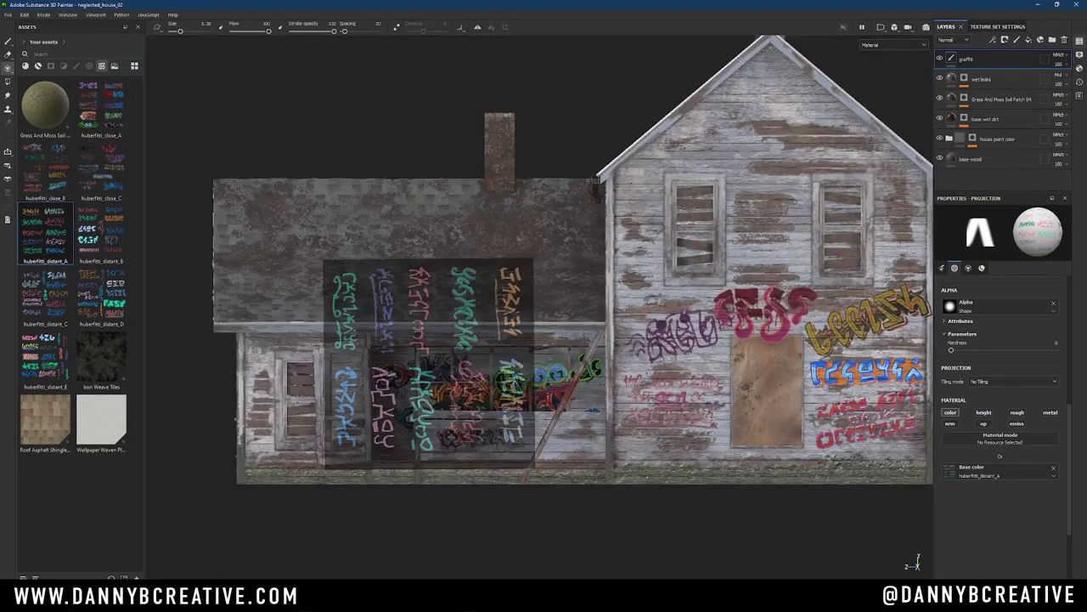
Shrink, tilt and position the graffiti stencil over the porch area.
key("s")
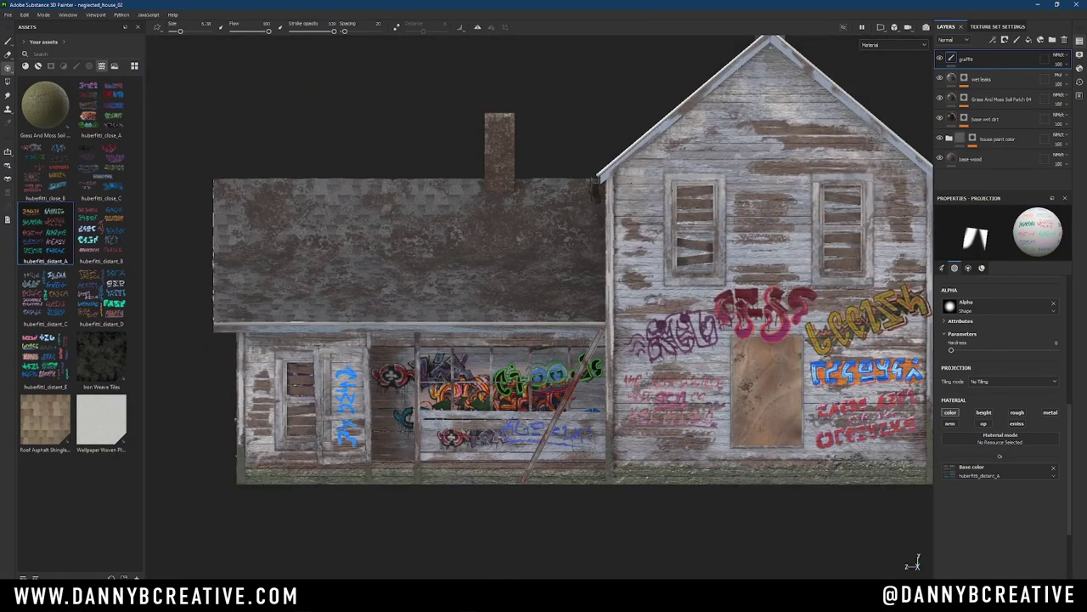
left_click_drag(615, 421, 526, 544)
middle_click_drag(524, 493, 338, 437)
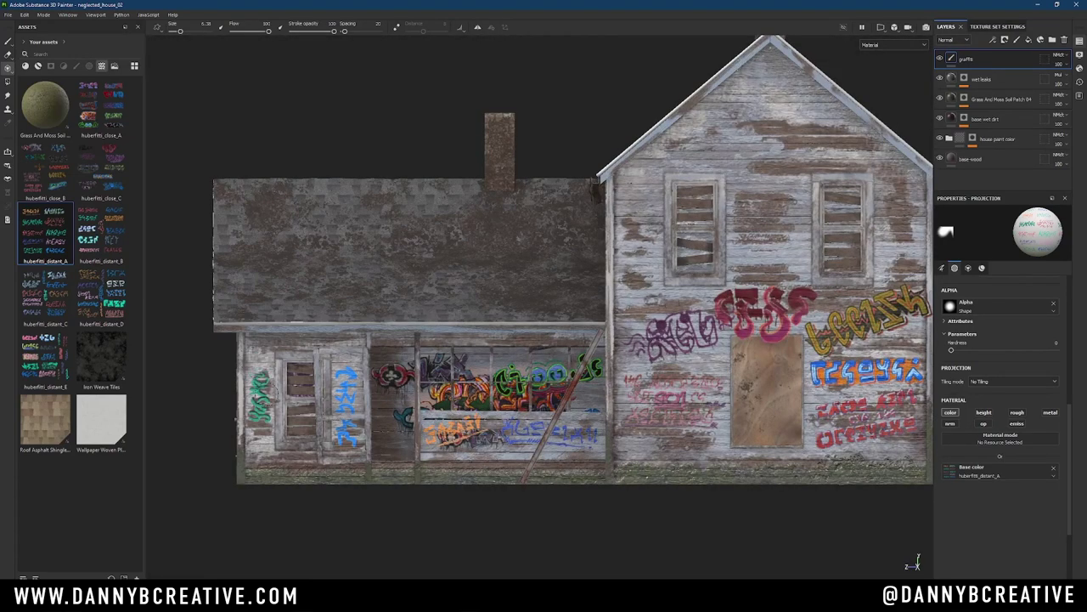
middle_click_drag(348, 365, 604, 386)
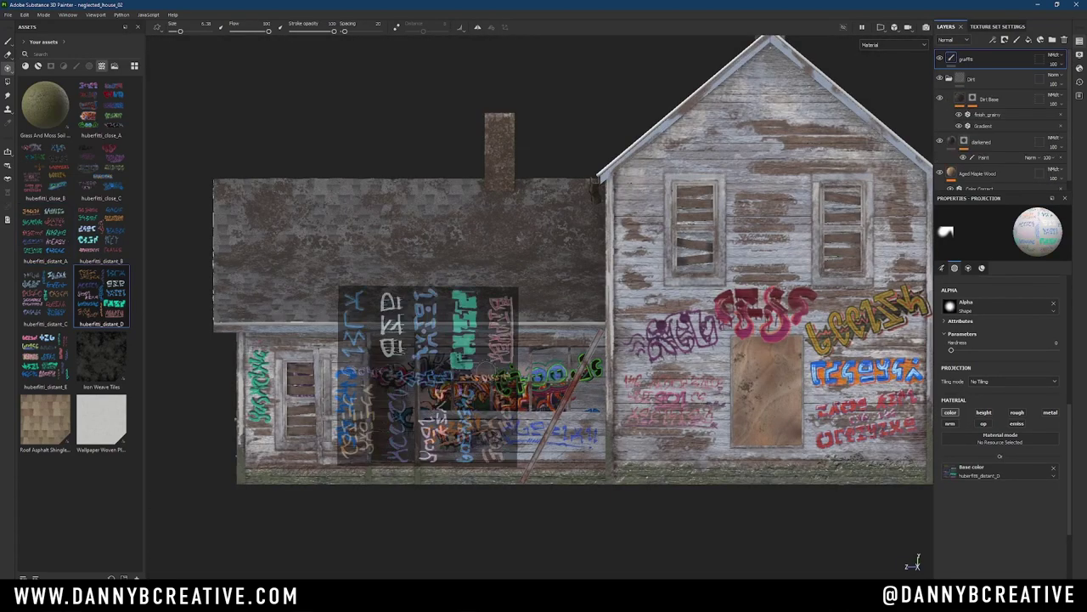
mouse_move(428, 376)
middle_mouse_down()
mouse_move(704, 406)
mouse_move(739, 395)
middle_mouse_up()
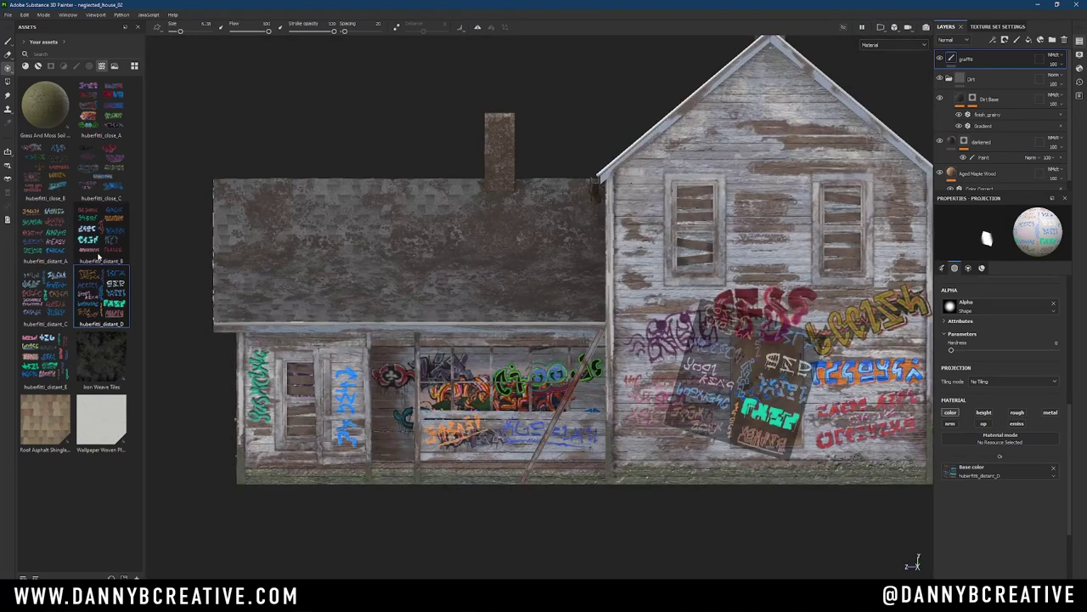
Place the huberfitti_distant_E stencil over the boarded door, then orbit to a three-quarter house view.
left_click(45, 356)
scroll(820, 476, "up", 4)
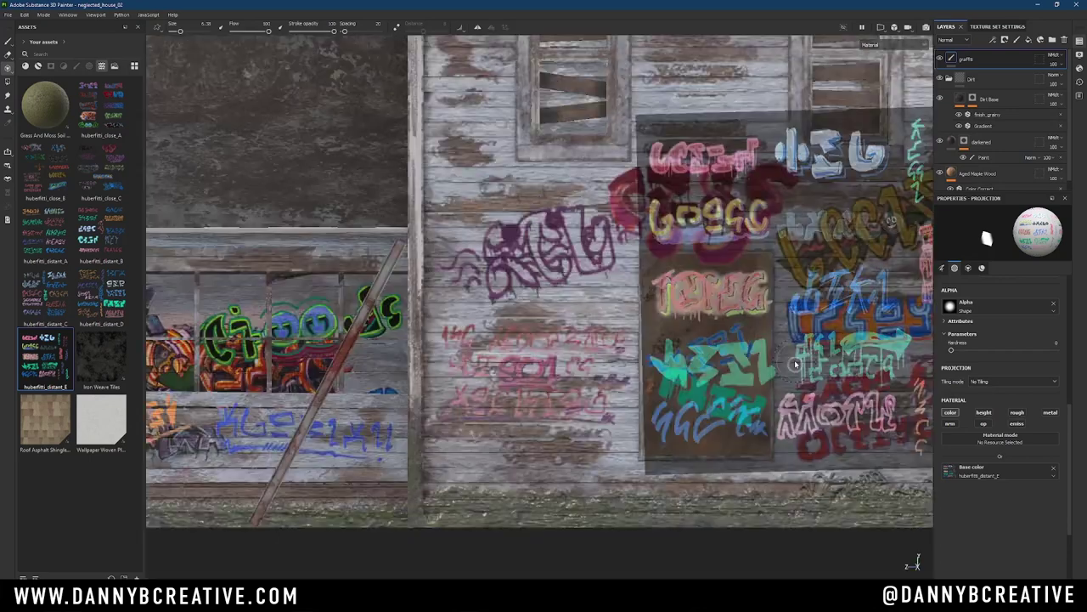
key("s")
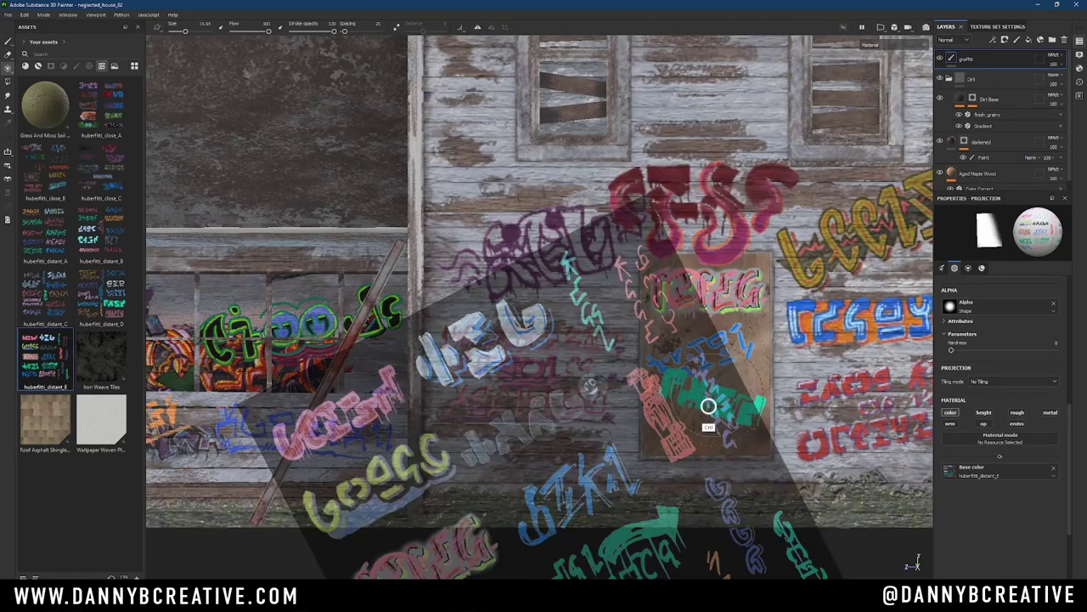
key("s")
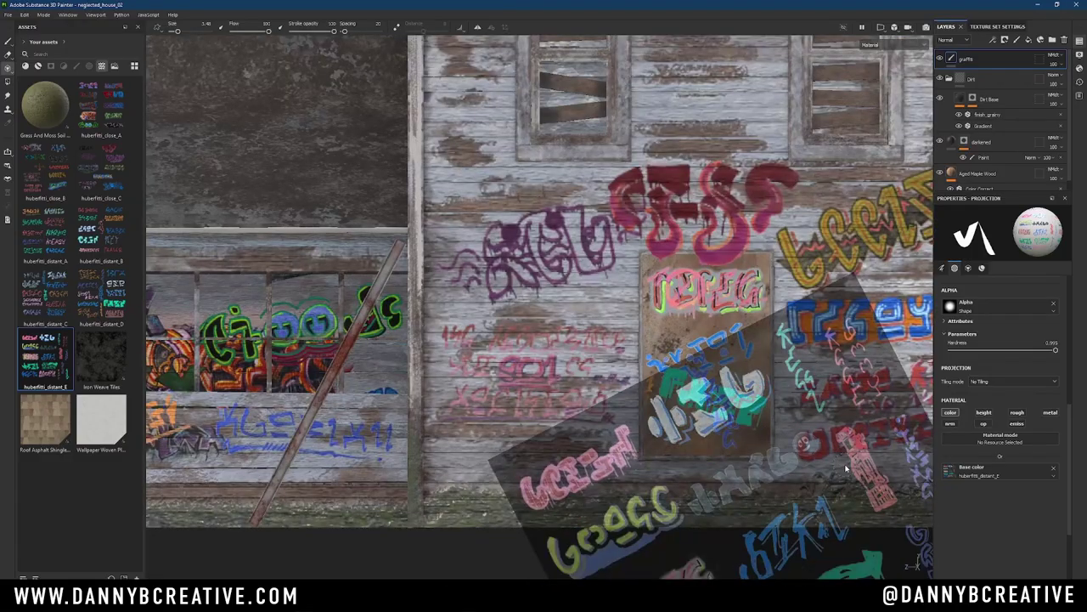
scroll(705, 355, "down", 3)
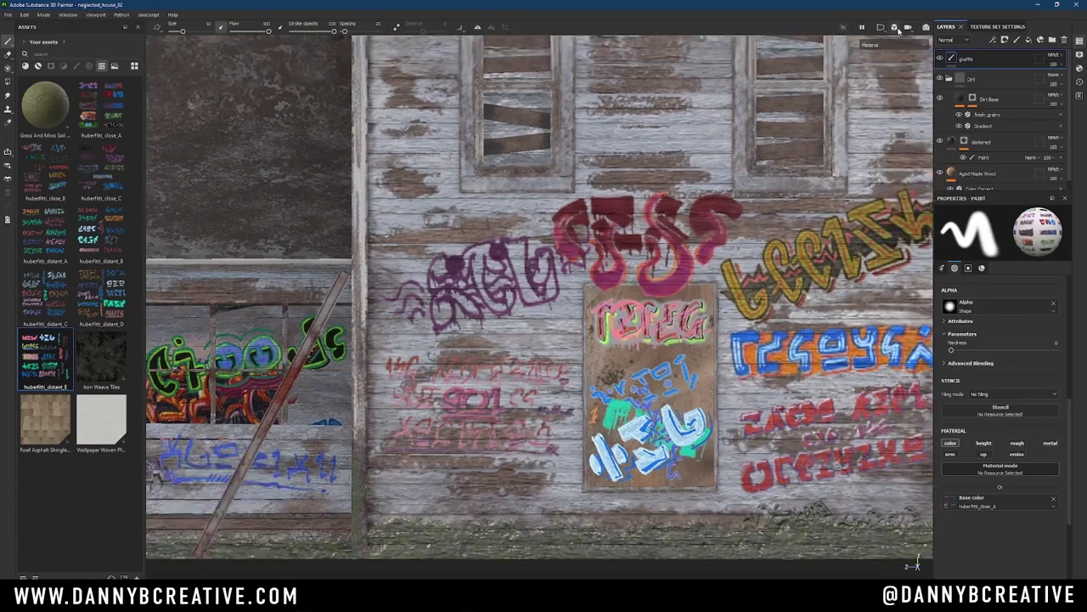
left_click_drag(705, 355, 680, 370, "alt")
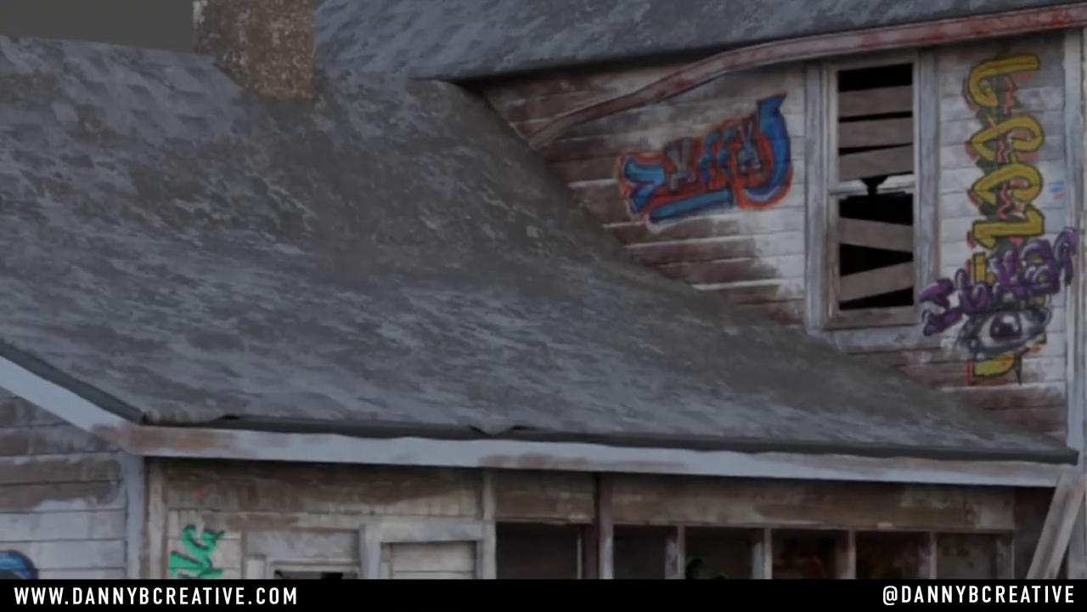